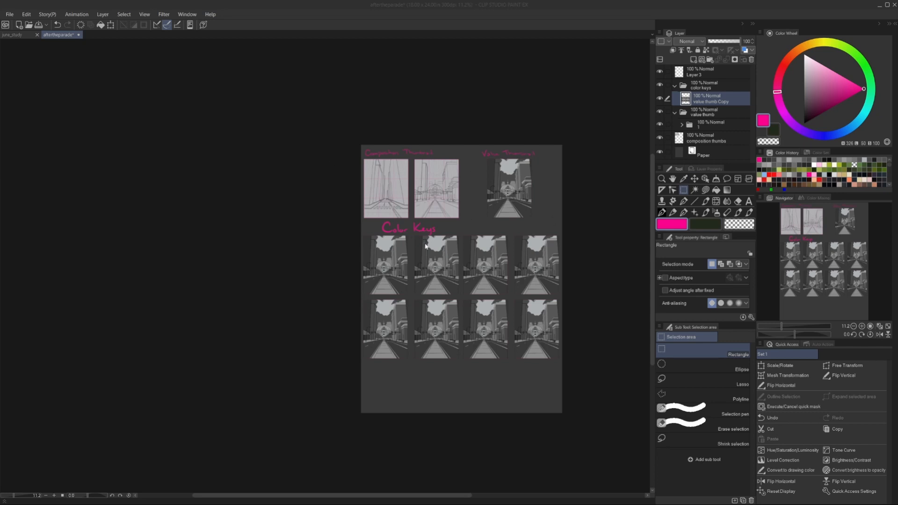
Examine the composition thumbnails, the reference image board, the value thumbnail and the rows of colour key copies.
{"action": "scroll", "coordinate": [494, 180], "scroll_direction": "up", "scroll_amount": 5}
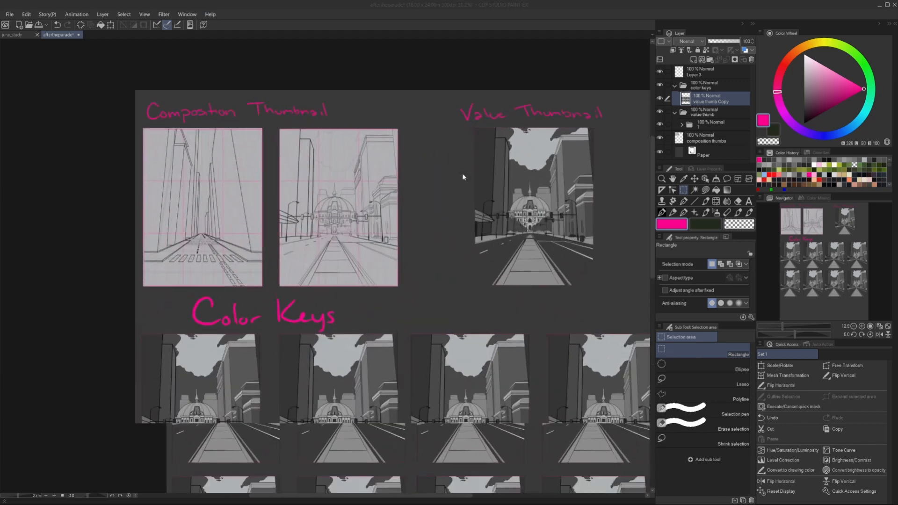
{"action": "scroll", "coordinate": [3, 174], "scroll_direction": "up", "scroll_amount": 2}
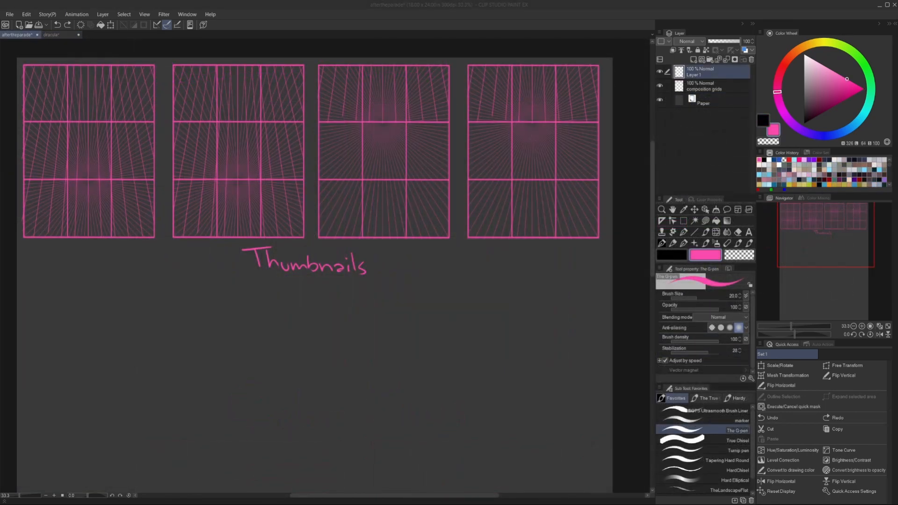
{"action": "left_click_drag", "start_coordinate": [897, 108], "coordinate": [461, 32]}
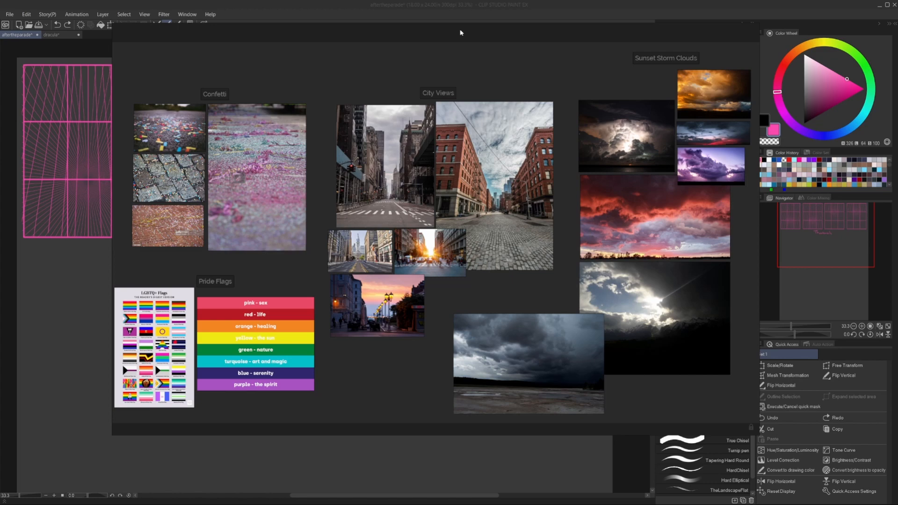
{"action": "left_click_drag", "start_coordinate": [461, 33], "coordinate": [897, 145]}
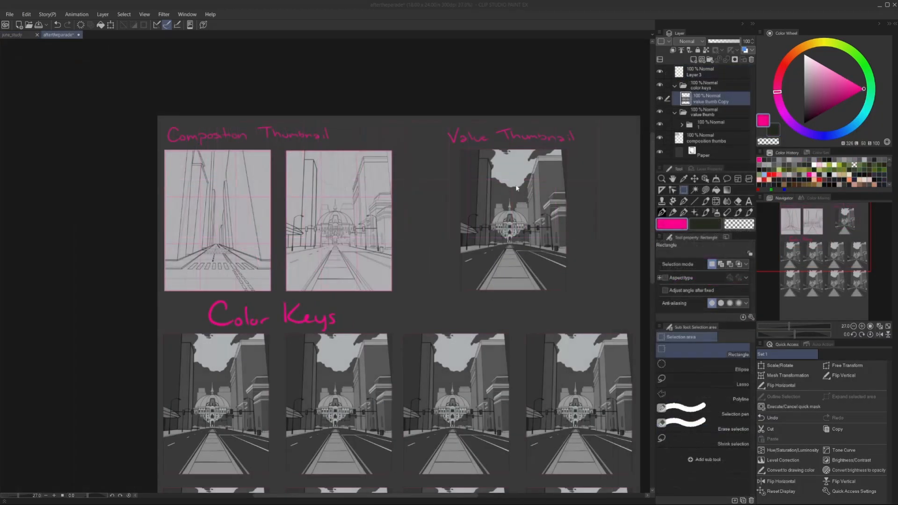
{"action": "scroll", "coordinate": [579, 188], "scroll_direction": "up", "scroll_amount": 3}
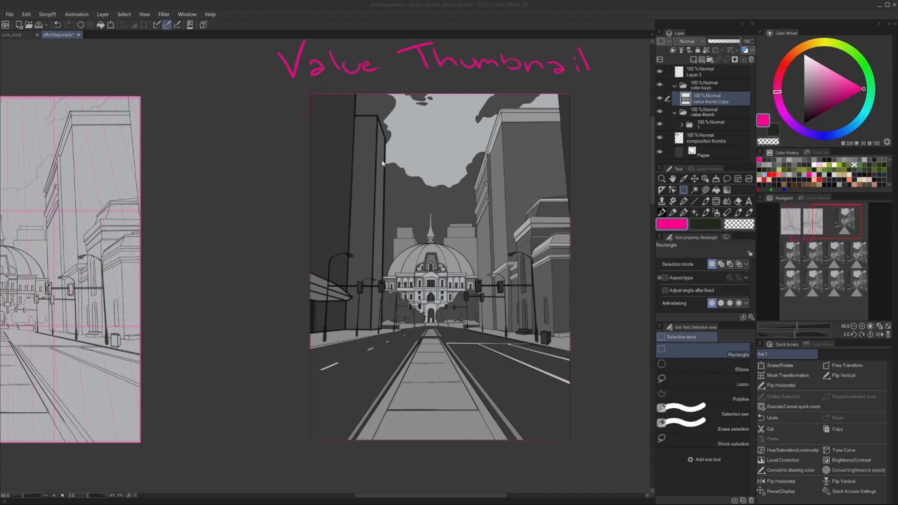
{"action": "scroll", "coordinate": [383, 163], "scroll_direction": "down", "scroll_amount": 8}
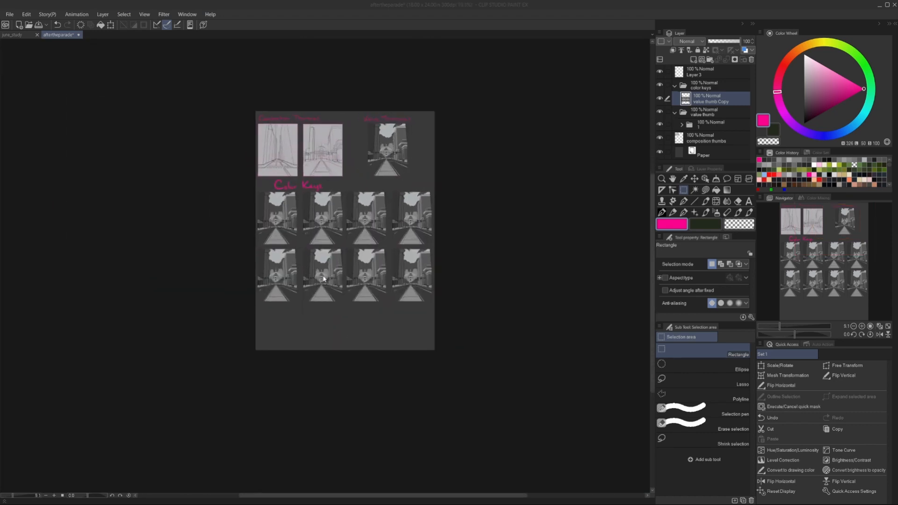
{"action": "scroll", "coordinate": [324, 279], "scroll_direction": "up", "scroll_amount": 1}
{"action": "scroll", "coordinate": [268, 203], "scroll_direction": "up", "scroll_amount": 4}
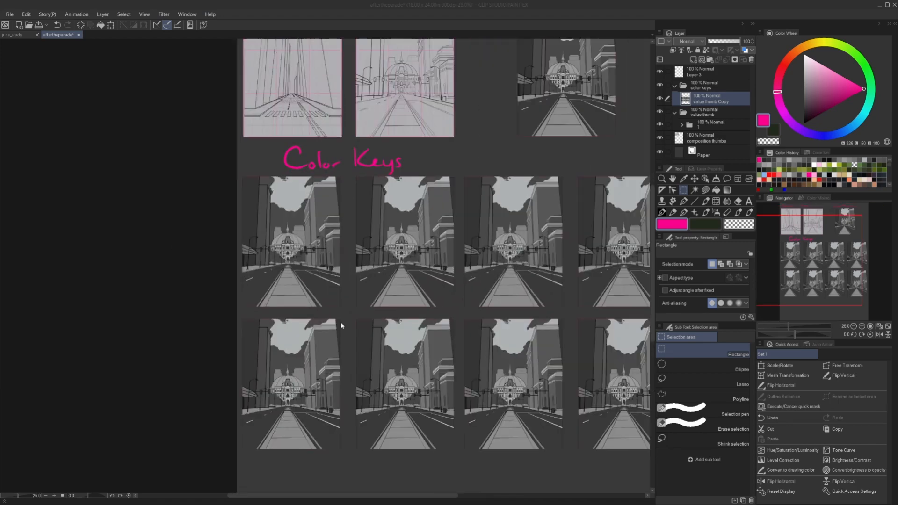
Add a new layer clipped to the value thumbnail copy and switch to the Polyline selection tool.
{"action": "left_click", "coordinate": [694, 60]}
{"action": "left_click", "coordinate": [673, 50]}
{"action": "left_click", "coordinate": [703, 396]}
{"action": "scroll", "coordinate": [240, 182], "scroll_direction": "up", "scroll_amount": 4}
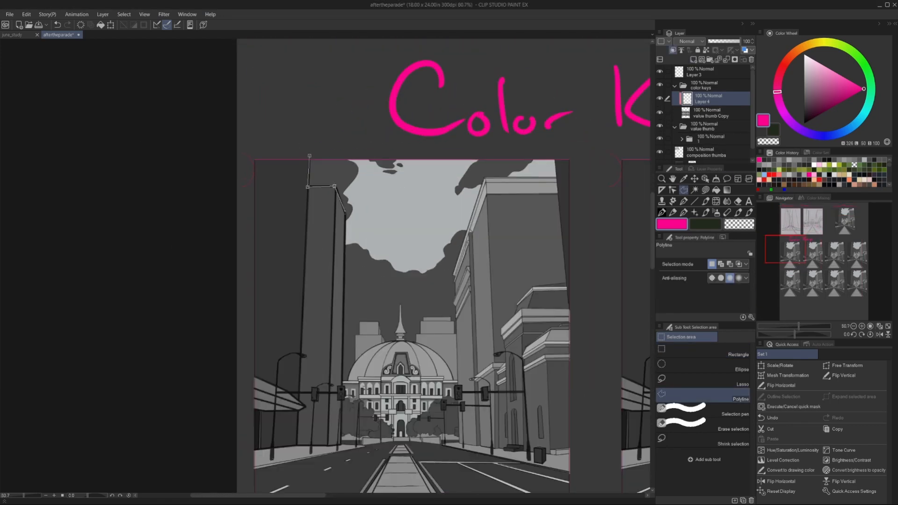
Trace the first colour key's sky selection around the background building beside the dome and along the dark tower's edge.
{"action": "scroll", "coordinate": [336, 419], "scroll_direction": "up", "scroll_amount": 5}
{"action": "left_click", "coordinate": [405, 167]}
{"action": "left_click", "coordinate": [405, 215]}
{"action": "left_click", "coordinate": [390, 216]}
{"action": "left_click", "coordinate": [391, 302]}
{"action": "left_click", "coordinate": [379, 327]}
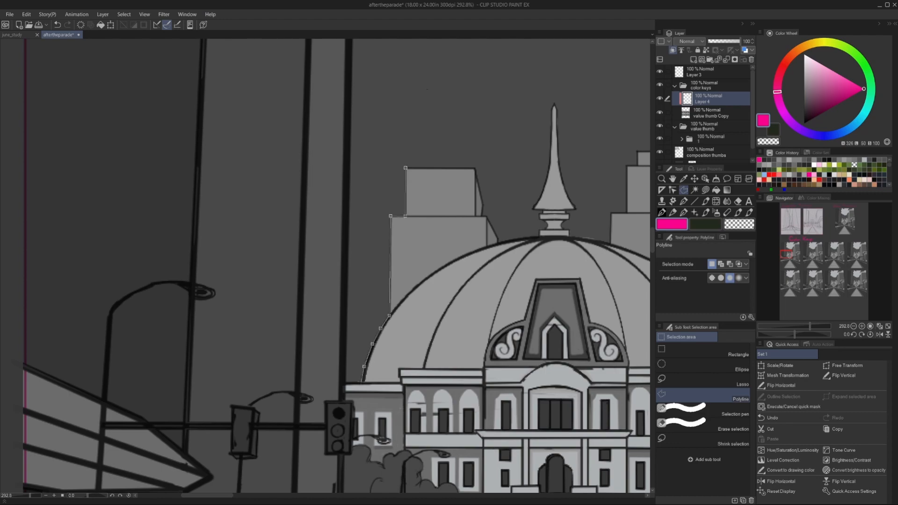
{"action": "left_click", "coordinate": [363, 375]}
{"action": "scroll", "coordinate": [339, 150], "scroll_direction": "down", "scroll_amount": 6}
{"action": "left_click", "coordinate": [343, 81]}
Continue the sky selection from the thumbnail's upper corner down the stepped ledges of the tall light building.
{"action": "scroll", "coordinate": [328, 46], "scroll_direction": "up", "scroll_amount": 8}
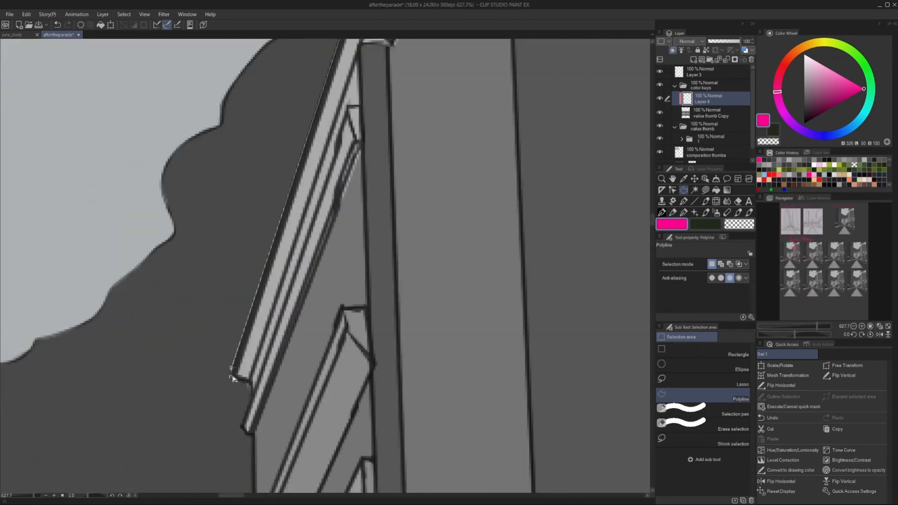
{"action": "left_click", "coordinate": [251, 384]}
{"action": "left_click", "coordinate": [243, 427]}
{"action": "scroll", "coordinate": [253, 435], "scroll_direction": "down", "scroll_amount": 6}
{"action": "scroll", "coordinate": [318, 412], "scroll_direction": "up", "scroll_amount": 5}
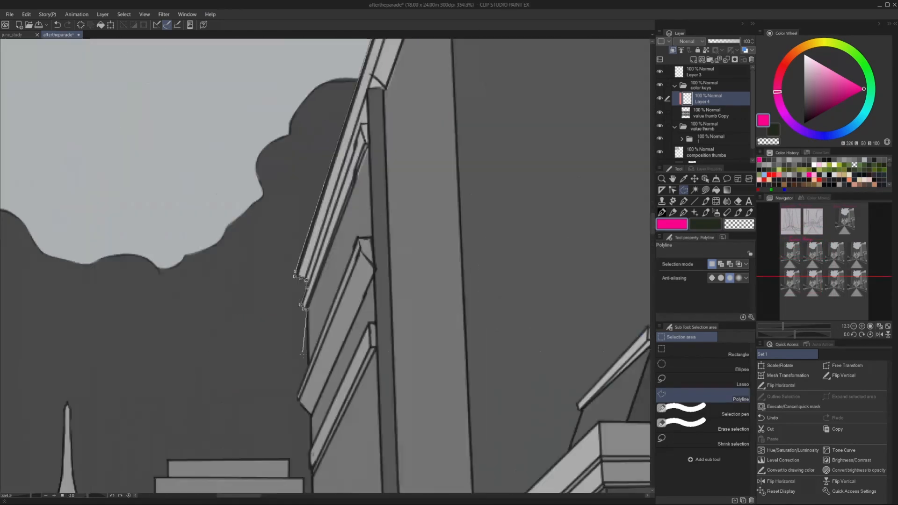
{"action": "left_click", "coordinate": [296, 403]}
{"action": "left_click", "coordinate": [314, 431]}
{"action": "left_click", "coordinate": [311, 477]}
{"action": "scroll", "coordinate": [305, 452], "scroll_direction": "down", "scroll_amount": 6}
{"action": "scroll", "coordinate": [307, 472], "scroll_direction": "up", "scroll_amount": 6}
Trace the sky selection around the stepped background blocks between the tall light building and the dome.
{"action": "left_click", "coordinate": [307, 465]}
{"action": "left_click", "coordinate": [293, 465]}
{"action": "left_click", "coordinate": [294, 384]}
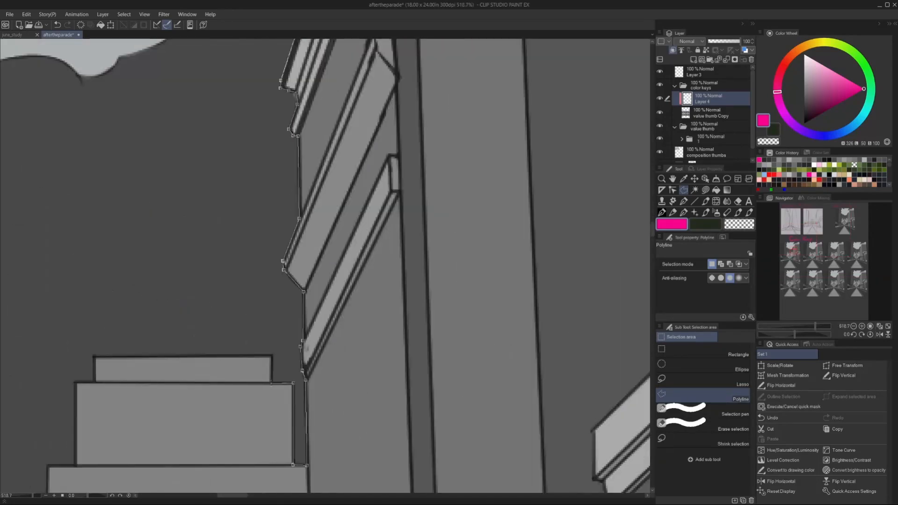
{"action": "left_click", "coordinate": [271, 383]}
{"action": "left_click", "coordinate": [271, 356]}
{"action": "left_click", "coordinate": [93, 357]}
{"action": "left_click", "coordinate": [94, 383]}
{"action": "left_click", "coordinate": [76, 465]}
{"action": "left_click", "coordinate": [48, 466]}
{"action": "scroll", "coordinate": [48, 467], "scroll_direction": "down", "scroll_amount": 5}
{"action": "scroll", "coordinate": [501, 344], "scroll_direction": "up", "scroll_amount": 3}
Continue the sky selection along the dome's crest and up the near side of the spire to its tip.
{"action": "left_click", "coordinate": [500, 385]}
{"action": "left_click", "coordinate": [485, 381]}
{"action": "left_click", "coordinate": [456, 375]}
{"action": "left_click", "coordinate": [427, 373]}
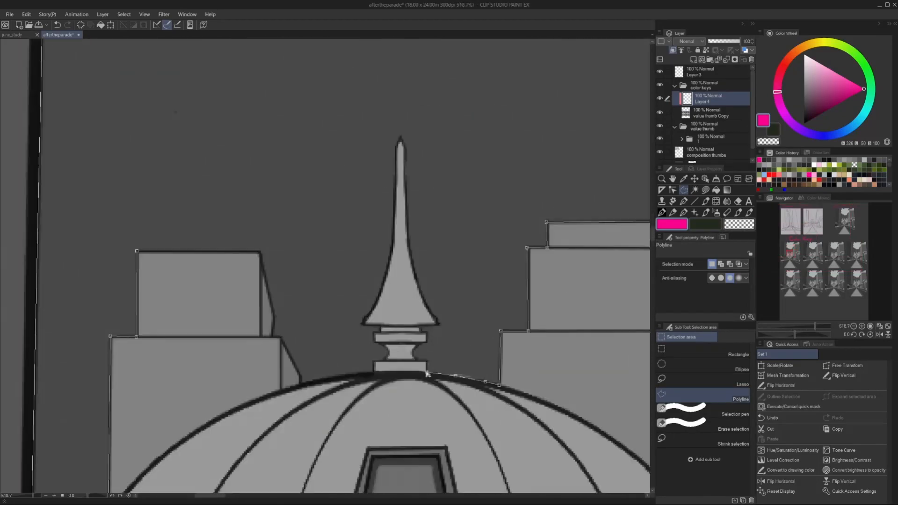
{"action": "left_click", "coordinate": [431, 312]}
{"action": "left_click", "coordinate": [415, 278]}
{"action": "left_click", "coordinate": [404, 180]}
{"action": "left_click", "coordinate": [400, 138]}
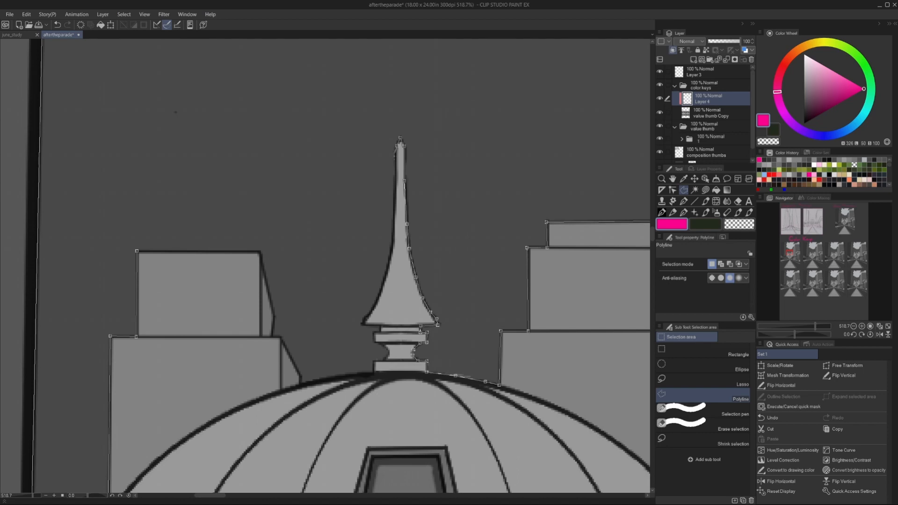
Trace the sky selection down the other side of the spire to the narrow neck at its base.
{"action": "left_click", "coordinate": [395, 182]}
{"action": "left_click", "coordinate": [393, 225]}
{"action": "left_click", "coordinate": [391, 249]}
{"action": "left_click", "coordinate": [384, 276]}
{"action": "left_click", "coordinate": [376, 303]}
{"action": "left_click", "coordinate": [363, 324]}
{"action": "left_click", "coordinate": [374, 333]}
{"action": "left_click", "coordinate": [387, 349]}
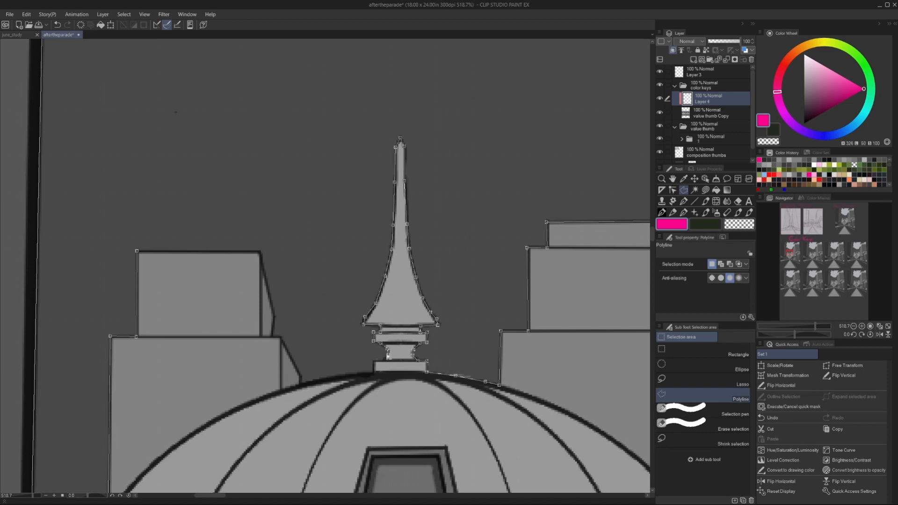
Close the sky selection along the dome's crest and the sides of the remaining background building.
{"action": "left_click", "coordinate": [373, 372]}
{"action": "left_click", "coordinate": [335, 376]}
{"action": "left_click", "coordinate": [280, 337]}
{"action": "left_click", "coordinate": [275, 316]}
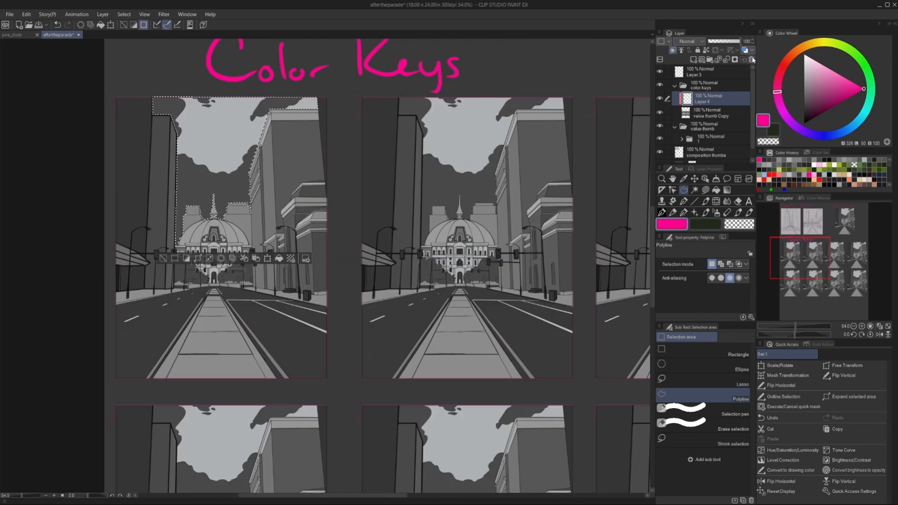
Open a Gradient Map for the first colour key's copied sky layer and browse the Sky gradient set.
{"action": "left_click", "coordinate": [9, 14]}
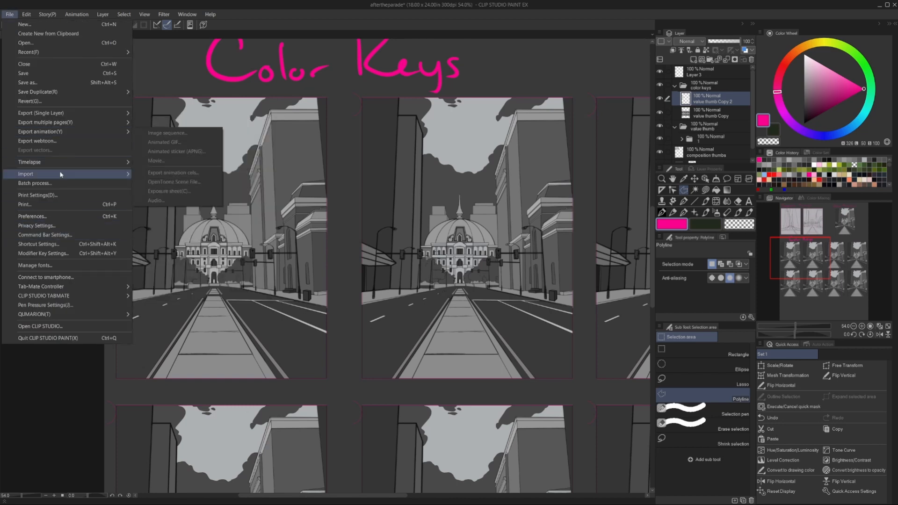
{"action": "mouse_move", "coordinate": [26, 14]}
{"action": "mouse_move", "coordinate": [70, 207]}
{"action": "left_click", "coordinate": [176, 282]}
{"action": "scroll", "coordinate": [598, 279], "scroll_direction": "down", "scroll_amount": 5}
{"action": "scroll", "coordinate": [598, 276], "scroll_direction": "up", "scroll_amount": 3}
Try several Sky gradient presets, including Sunset (gold), on the first colour key's sky.
{"action": "left_click", "coordinate": [604, 269]}
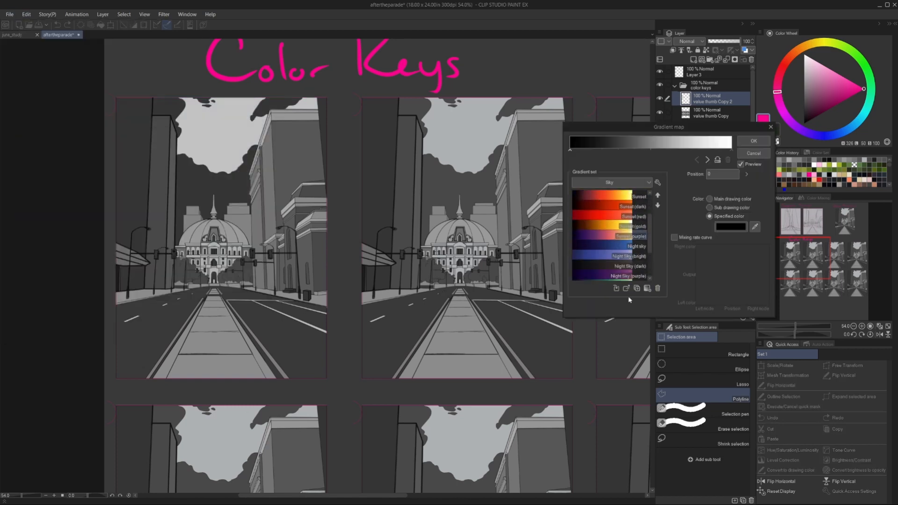
{"action": "left_click", "coordinate": [627, 288]}
{"action": "scroll", "coordinate": [604, 262], "scroll_direction": "down", "scroll_amount": 3}
{"action": "scroll", "coordinate": [601, 252], "scroll_direction": "up", "scroll_amount": 5}
{"action": "left_click", "coordinate": [601, 217]}
{"action": "left_click", "coordinate": [626, 289]}
{"action": "scroll", "coordinate": [603, 243], "scroll_direction": "down", "scroll_amount": 3}
{"action": "left_click", "coordinate": [617, 237]}
{"action": "left_click", "coordinate": [626, 288]}
{"action": "left_click", "coordinate": [613, 219]}
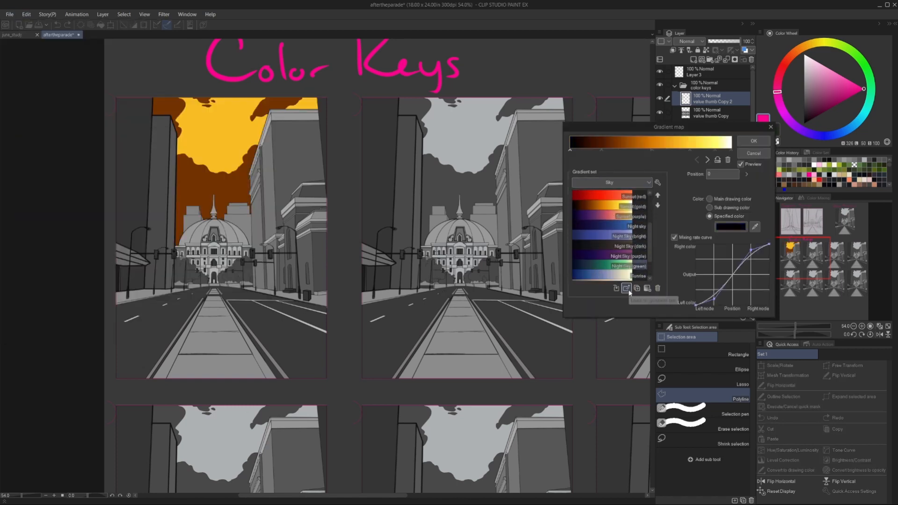
{"action": "left_click", "coordinate": [626, 288]}
Apply the Blue sky gradient to the first colour key's sky and darken the gradient's first node to deep navy.
{"action": "scroll", "coordinate": [609, 234], "scroll_direction": "up", "scroll_amount": 5}
{"action": "left_click", "coordinate": [610, 197]}
{"action": "left_click", "coordinate": [626, 289]}
{"action": "left_click", "coordinate": [731, 227]}
{"action": "left_click", "coordinate": [490, 312]}
{"action": "left_click", "coordinate": [606, 212]}
Recolour the Blue sky gradient's second node to a dark desaturated navy for the storm clouds.
{"action": "left_click", "coordinate": [626, 151]}
{"action": "left_click", "coordinate": [730, 227]}
{"action": "left_click", "coordinate": [479, 322]}
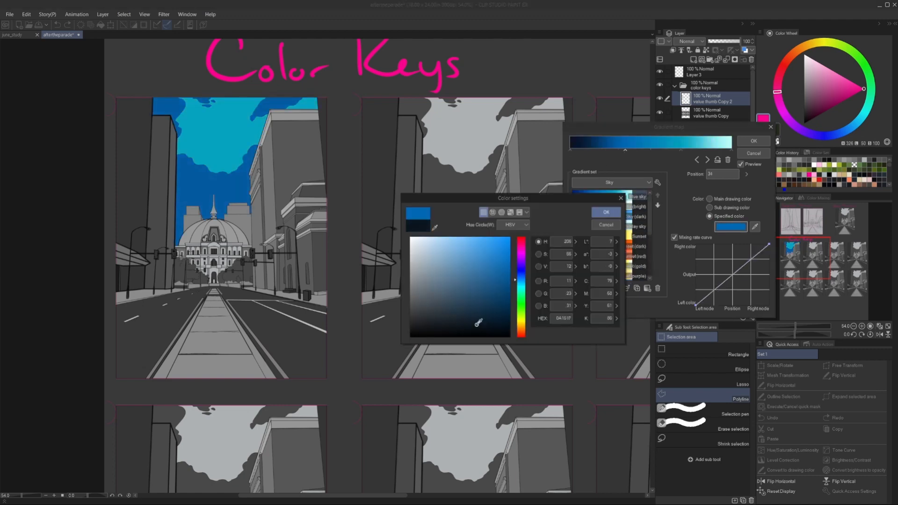
{"action": "left_click", "coordinate": [452, 316]}
{"action": "left_click", "coordinate": [605, 211]}
Soften the gradient's third node to a muted cyan and apply the gradient map to the first sky.
{"action": "left_click", "coordinate": [681, 151]}
{"action": "left_click", "coordinate": [730, 227]}
{"action": "left_click", "coordinate": [476, 256]}
{"action": "left_click", "coordinate": [605, 211]}
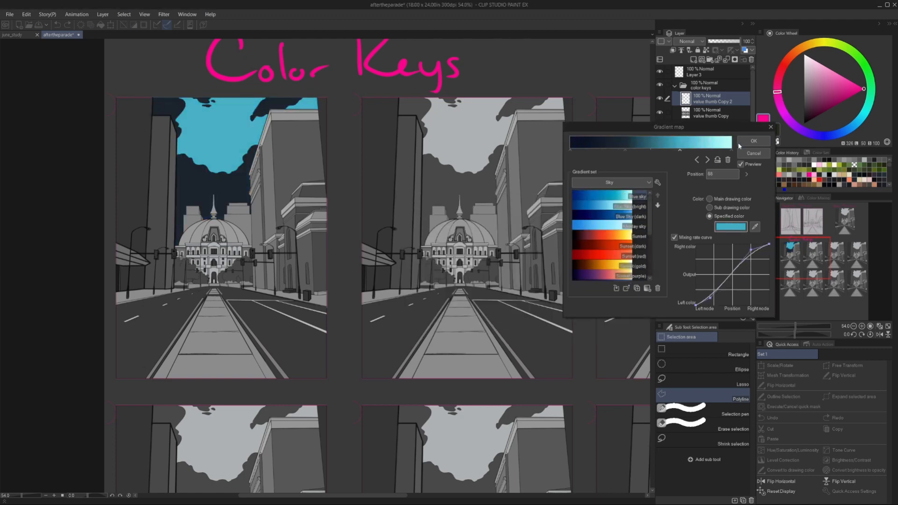
{"action": "left_click", "coordinate": [753, 140]}
Duplicate the coloured sky layer and align the copy over the second thumbnail in the upper row.
{"action": "scroll", "coordinate": [369, 171], "scroll_direction": "down", "scroll_amount": 6}
{"action": "key", "text": "ctrl+c"}
{"action": "key", "text": "ctrl+v"}
{"action": "left_click", "coordinate": [694, 179]}
{"action": "left_click_drag", "start_coordinate": [335, 173], "coordinate": [410, 172]}
{"action": "scroll", "coordinate": [410, 172], "scroll_direction": "up", "scroll_amount": 6}
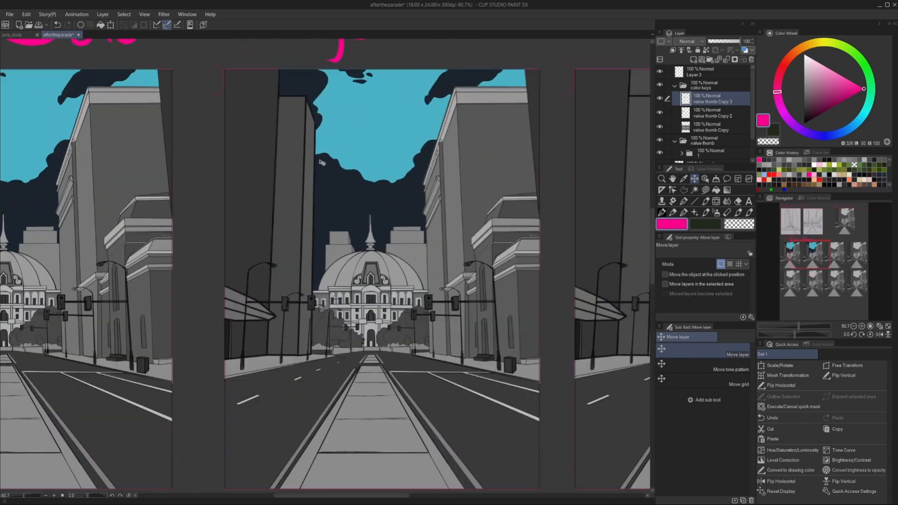
{"action": "scroll", "coordinate": [380, 141], "scroll_direction": "down", "scroll_amount": 4}
{"action": "left_click", "coordinate": [26, 15]}
{"action": "mouse_move", "coordinate": [56, 208]}
{"action": "left_click", "coordinate": [182, 241]}
{"action": "key", "text": "ctrl+z"}
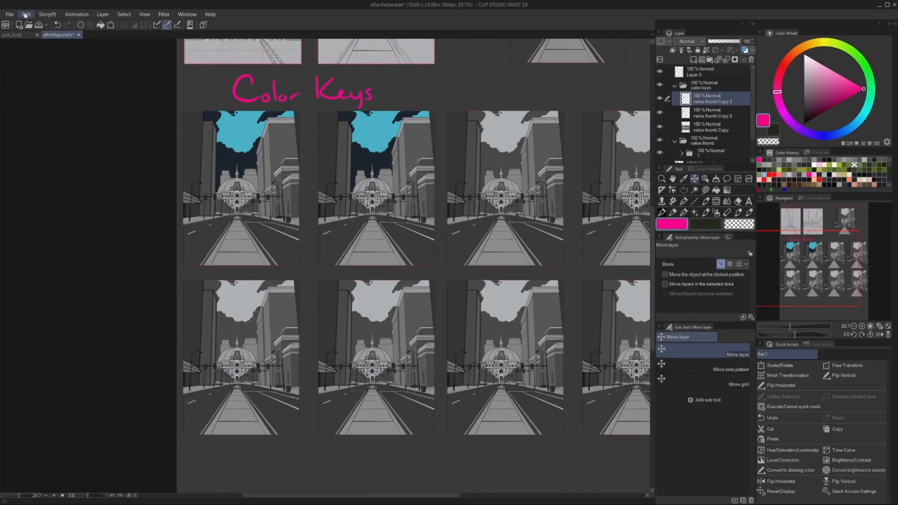
Map the Sunset gradient onto the second colour key's sky and recolour its red middle node to a soft blue.
{"action": "left_click", "coordinate": [26, 15]}
{"action": "left_click", "coordinate": [175, 283]}
{"action": "double_click", "coordinate": [604, 234]}
{"action": "left_click", "coordinate": [651, 151]}
{"action": "left_click", "coordinate": [731, 227]}
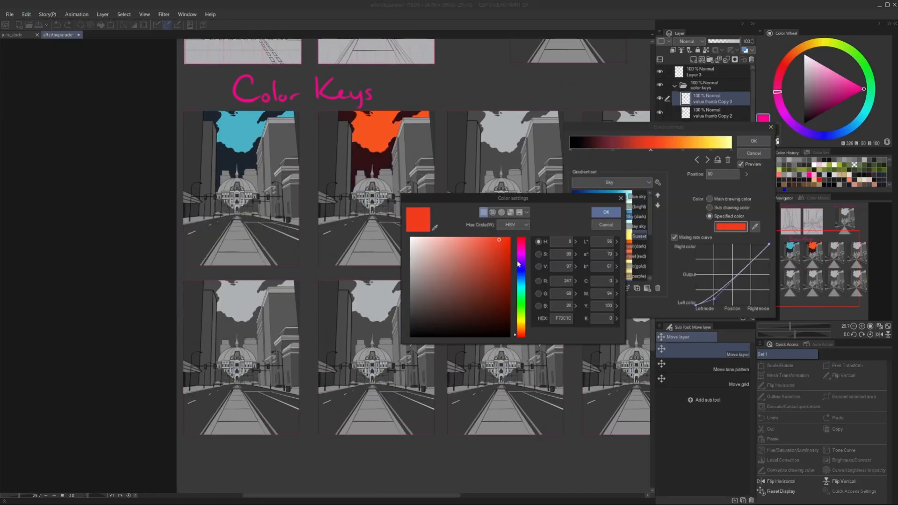
{"action": "left_click", "coordinate": [522, 274]}
{"action": "left_click", "coordinate": [445, 259]}
{"action": "left_click", "coordinate": [599, 213]}
Recolour the Sunset gradient's following node to a light blue and apply the gradient map to the second sky.
{"action": "left_click", "coordinate": [682, 150]}
{"action": "left_click", "coordinate": [730, 227]}
{"action": "left_click", "coordinate": [521, 282]}
{"action": "left_click", "coordinate": [468, 257]}
{"action": "left_click", "coordinate": [607, 214]}
{"action": "left_click", "coordinate": [753, 141]}
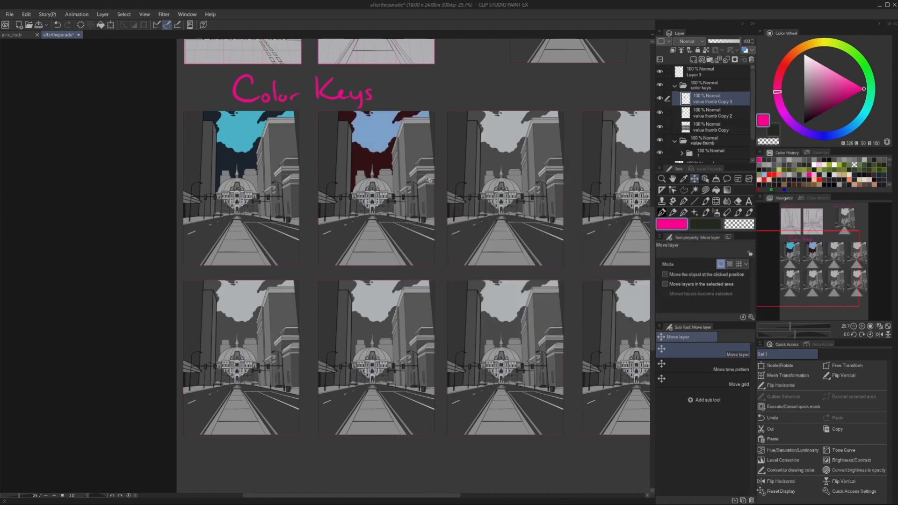
Duplicate the second sky layer and align the copy over the third thumbnail in the upper row.
{"action": "scroll", "coordinate": [527, 376], "scroll_direction": "down", "scroll_amount": 1}
{"action": "key", "text": "ctrl+c"}
{"action": "key", "text": "ctrl+v"}
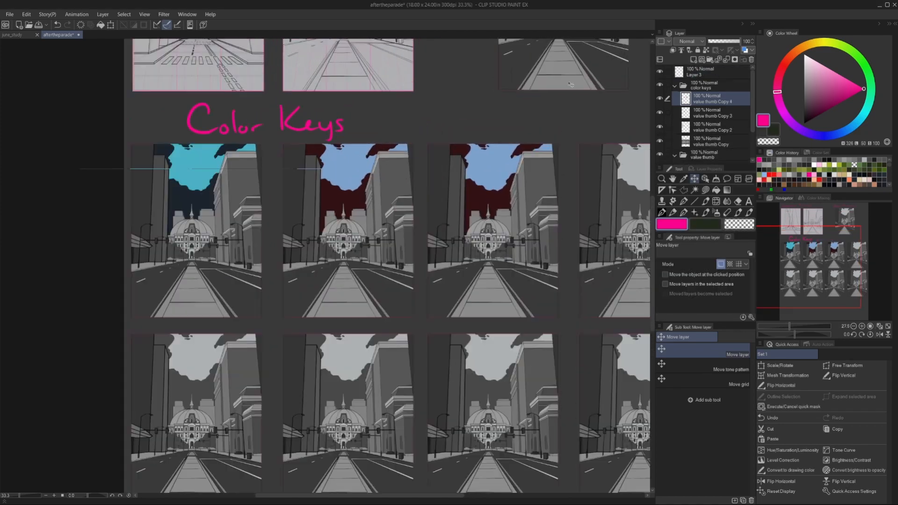
{"action": "scroll", "coordinate": [529, 141], "scroll_direction": "up", "scroll_amount": 5}
{"action": "scroll", "coordinate": [526, 182], "scroll_direction": "down", "scroll_amount": 5}
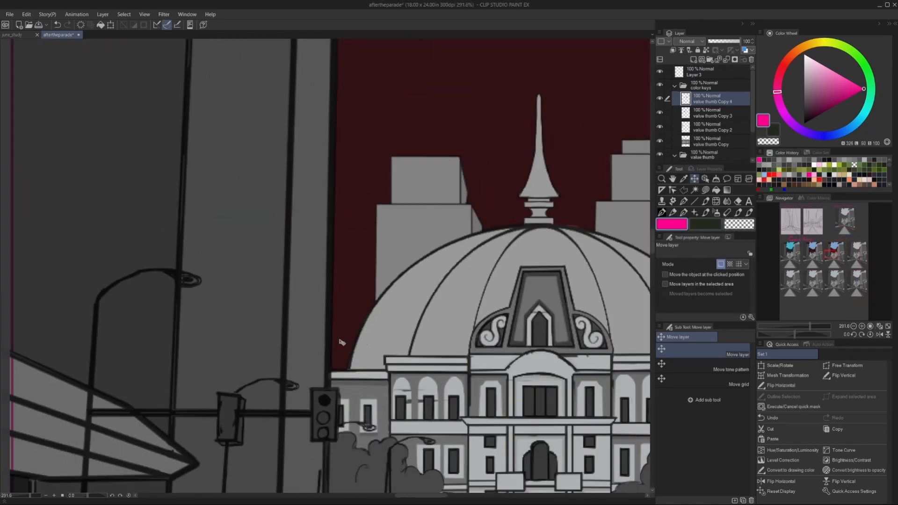
Recolour the third colour key's sky with a gradient map of light cyan sky and slate-blue clouds.
{"action": "left_click", "coordinate": [26, 14]}
{"action": "mouse_move", "coordinate": [97, 220]}
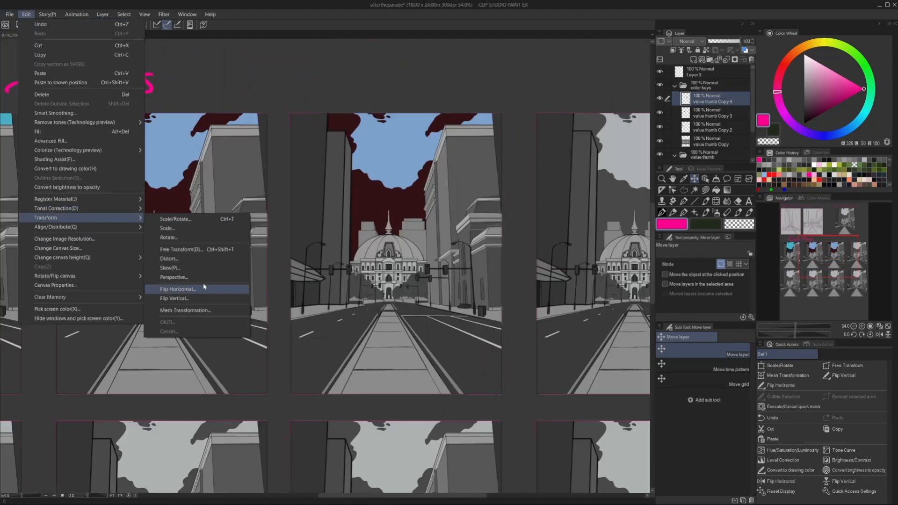
{"action": "left_click", "coordinate": [185, 286]}
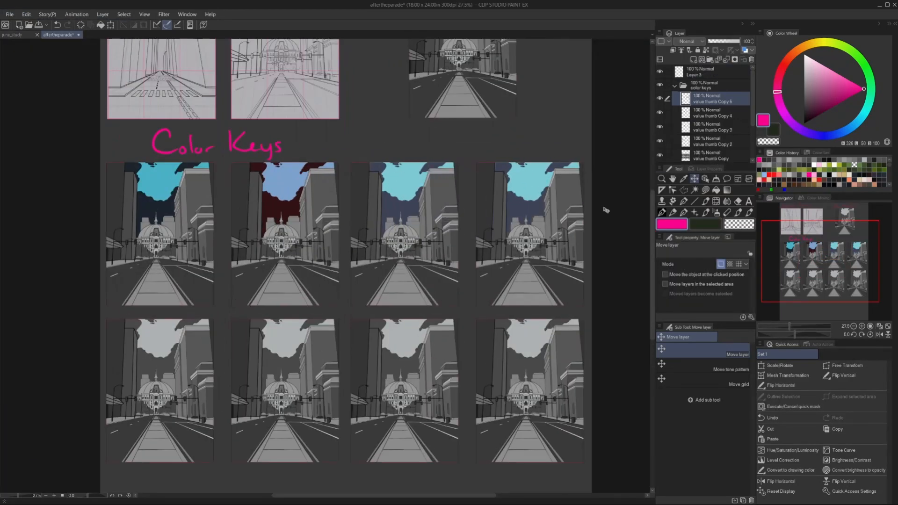
Duplicate the third sky onto the fourth thumbnail and map the Sunset (purple) gradient onto it.
{"action": "scroll", "coordinate": [603, 209], "scroll_direction": "up", "scroll_amount": 5}
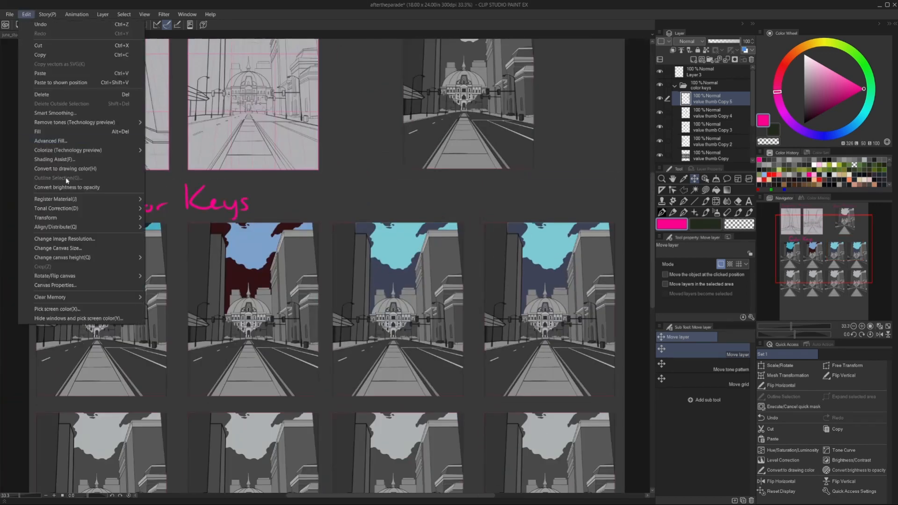
{"action": "left_click", "coordinate": [66, 178]}
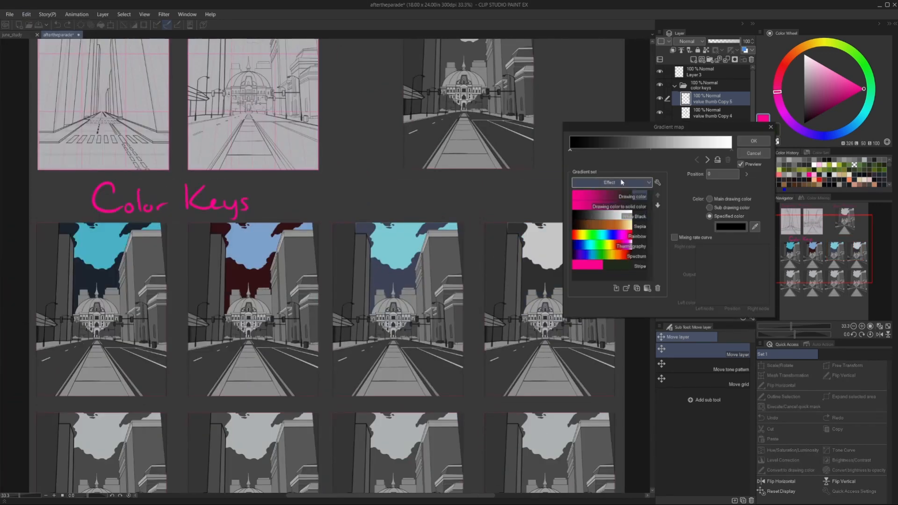
{"action": "left_click", "coordinate": [608, 246]}
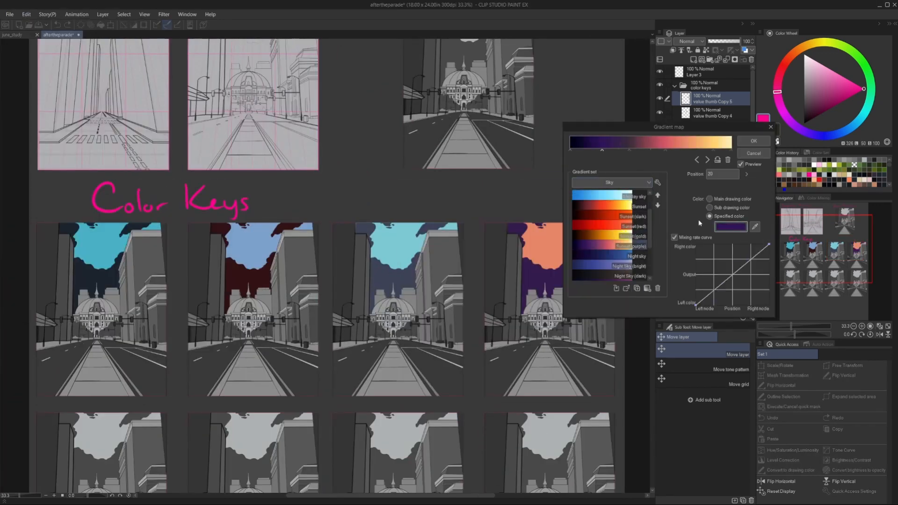
Recolour the Sunset (purple) gradient's pink node to a soft blue for the fourth sky.
{"action": "left_click", "coordinate": [665, 150]}
{"action": "left_click", "coordinate": [730, 227]}
{"action": "left_click", "coordinate": [521, 278]}
{"action": "left_click", "coordinate": [447, 262]}
{"action": "left_click", "coordinate": [606, 212]}
Recolour the gradient's yellow node to blue and apply the gradient map to the fourth sky.
{"action": "left_click", "coordinate": [713, 150]}
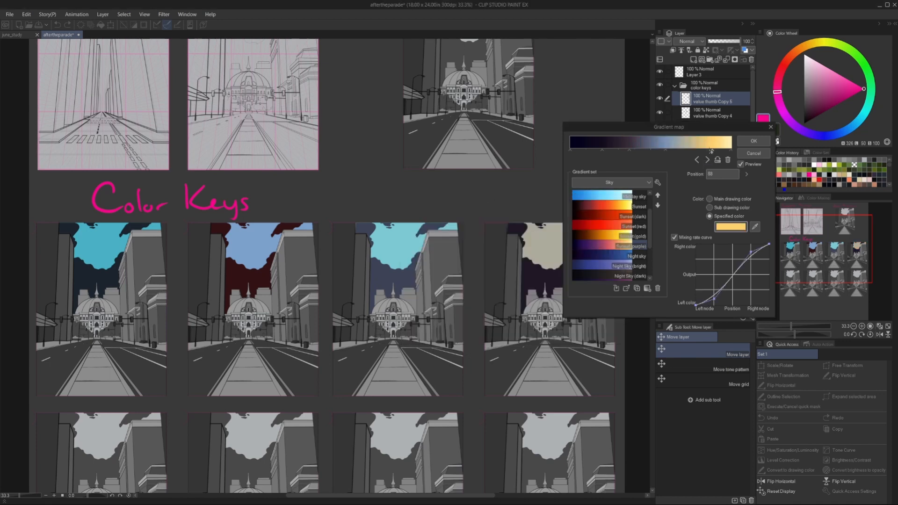
{"action": "left_click", "coordinate": [731, 227]}
{"action": "left_click", "coordinate": [521, 278]}
{"action": "left_click", "coordinate": [606, 212]}
{"action": "left_click", "coordinate": [754, 141]}
{"action": "scroll", "coordinate": [525, 250], "scroll_direction": "down", "scroll_amount": 5}
{"action": "scroll", "coordinate": [262, 296], "scroll_direction": "up", "scroll_amount": 4}
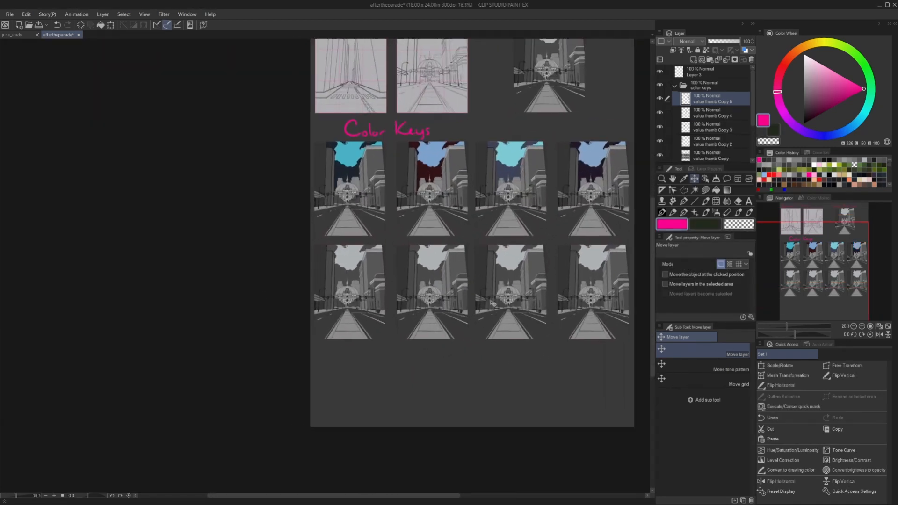
Merge the four recoloured sky layers and duplicate them onto the second row of thumbnails.
{"action": "left_click", "coordinate": [727, 60]}
{"action": "left_click", "coordinate": [727, 59]}
{"action": "left_click", "coordinate": [727, 59]}
{"action": "key", "text": "ctrl+c"}
{"action": "key", "text": "ctrl+v"}
{"action": "key", "text": "Down"}
{"action": "key", "text": "Down"}
{"action": "key", "text": "Down"}
{"action": "key", "text": "Down"}
{"action": "key", "text": "Down"}
{"action": "key", "text": "Down"}
{"action": "key", "text": "Down"}
{"action": "key", "text": "Down"}
{"action": "key", "text": "Down"}
{"action": "key", "text": "Down"}
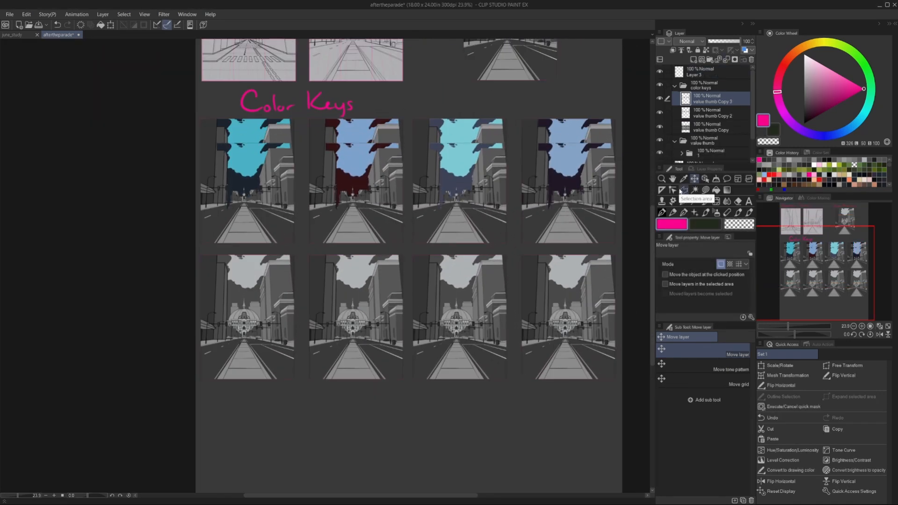
{"action": "key", "text": "Down"}
{"action": "key", "text": "Down"}
{"action": "key", "text": "Down"}
{"action": "key", "text": "Down"}
{"action": "key", "text": "Down"}
{"action": "key", "text": "Down"}
{"action": "key", "text": "Down"}
{"action": "key", "text": "Down"}
{"action": "key", "text": "Down"}
{"action": "key", "text": "Down"}
{"action": "scroll", "coordinate": [235, 306], "scroll_direction": "up", "scroll_amount": 10}
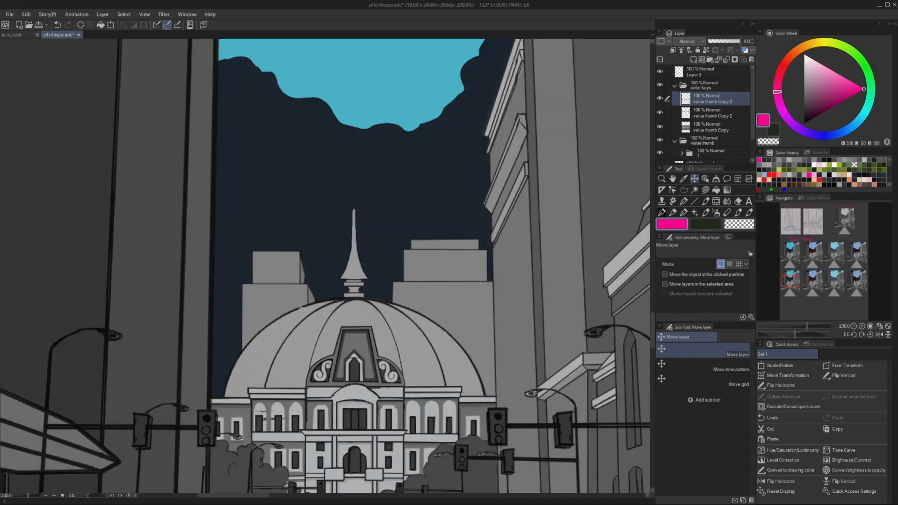
{"action": "scroll", "coordinate": [305, 261], "scroll_direction": "down", "scroll_amount": 12}
Select the first thumbnail of the second row with a polyline selection.
{"action": "left_click", "coordinate": [683, 190]}
{"action": "scroll", "coordinate": [305, 167], "scroll_direction": "up", "scroll_amount": 3}
{"action": "left_click", "coordinate": [305, 167]}
{"action": "left_click", "coordinate": [396, 165]}
{"action": "left_click", "coordinate": [394, 289]}
{"action": "left_click", "coordinate": [24, 12]}
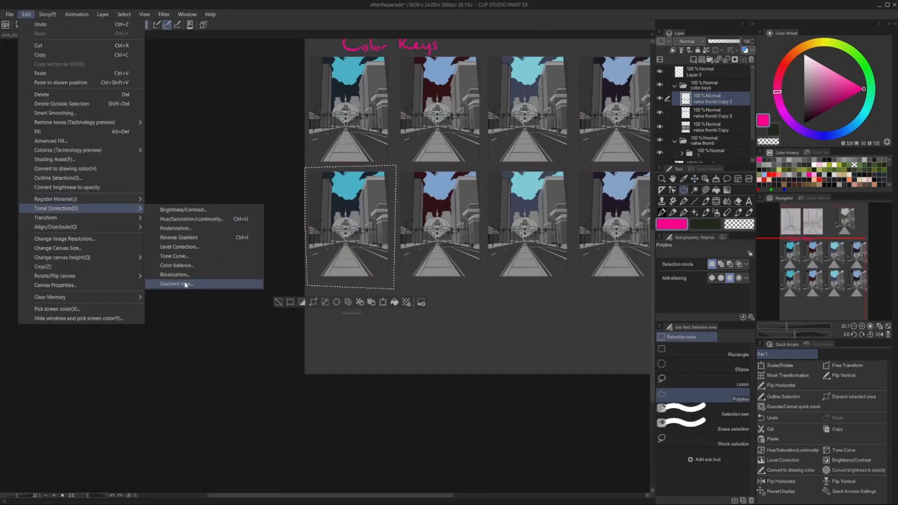
{"action": "left_click", "coordinate": [188, 281]}
{"action": "left_click_drag", "start_coordinate": [185, 243], "coordinate": [163, 248]}
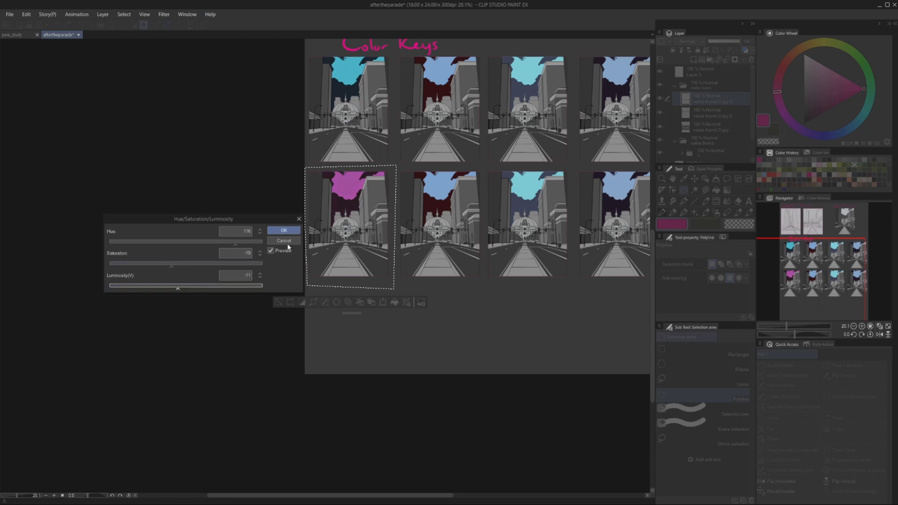
{"action": "left_click", "coordinate": [284, 240]}
Map the Night Sky (dark) gradient onto the sky of the selected first thumbnail.
{"action": "left_click", "coordinate": [26, 14]}
{"action": "left_click", "coordinate": [187, 311]}
{"action": "left_click", "coordinate": [596, 267]}
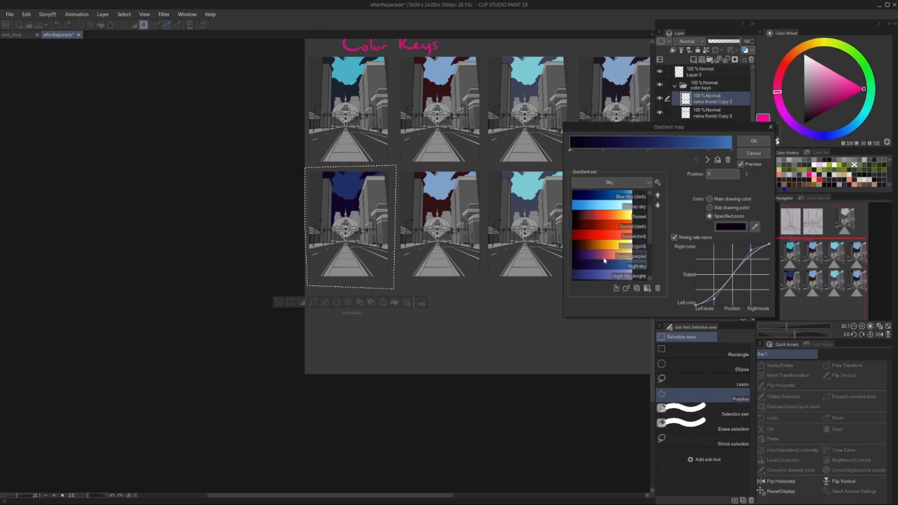
{"action": "scroll", "coordinate": [596, 259], "scroll_direction": "down", "scroll_amount": 3}
{"action": "left_click", "coordinate": [591, 256]}
Recolour the Night Sky (dark) gradient's node at position 28 to dark blue-grey and the node at 63 to muted purple.
{"action": "left_click", "coordinate": [731, 227]}
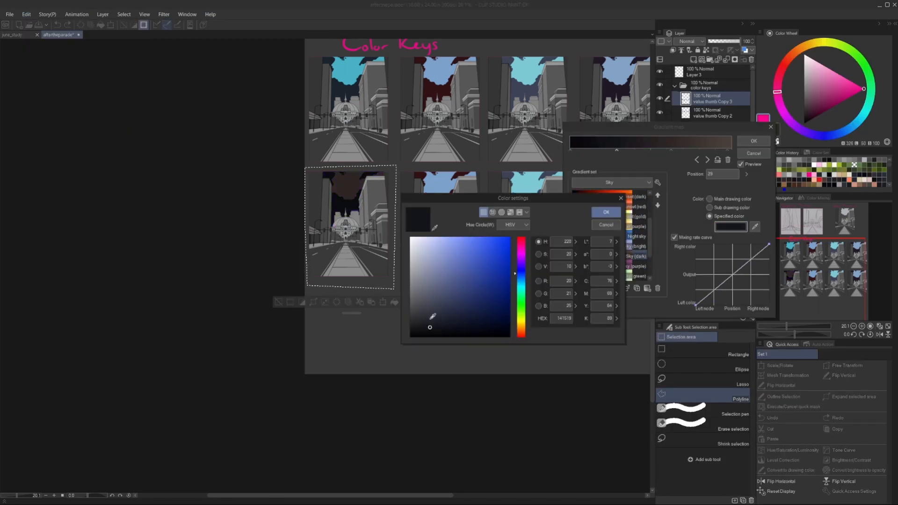
{"action": "left_click_drag", "start_coordinate": [439, 303], "coordinate": [431, 298]}
{"action": "left_click", "coordinate": [606, 213]}
{"action": "left_click", "coordinate": [731, 227]}
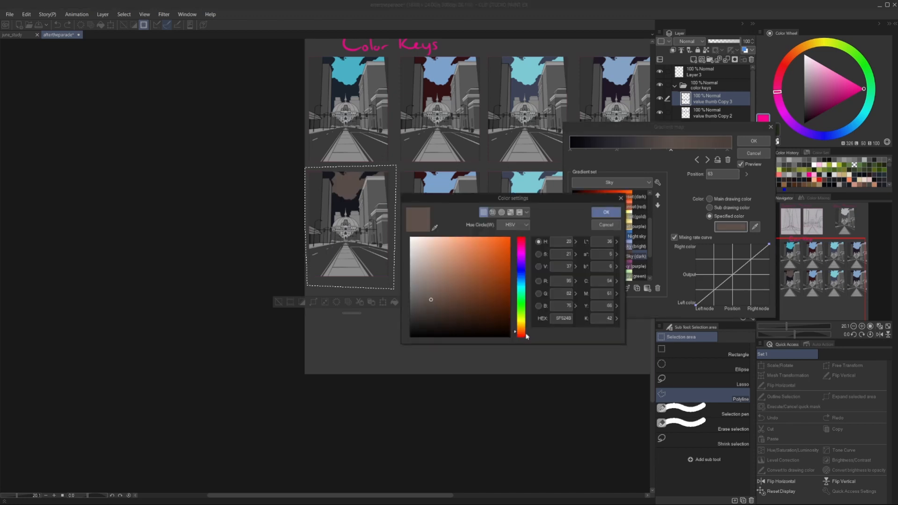
{"action": "left_click", "coordinate": [521, 260]}
{"action": "left_click", "coordinate": [439, 309]}
{"action": "left_click", "coordinate": [599, 212]}
Set the gradient's node at position 97 to the muted purple sampled from the sky, apply the gradient map and clear the selection.
{"action": "left_click", "coordinate": [727, 150]}
{"action": "left_click", "coordinate": [731, 227]}
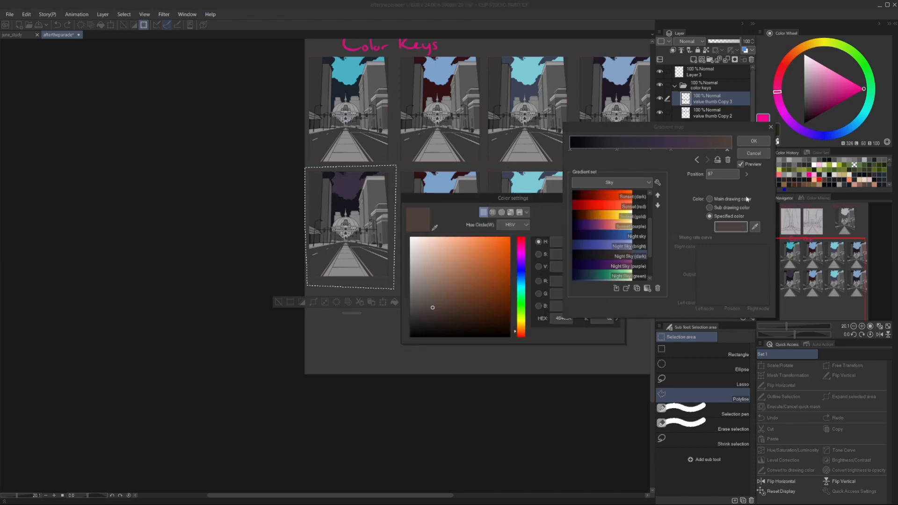
{"action": "left_click", "coordinate": [435, 228]}
{"action": "left_click", "coordinate": [343, 189]}
{"action": "left_click", "coordinate": [606, 212]}
{"action": "left_click", "coordinate": [753, 141]}
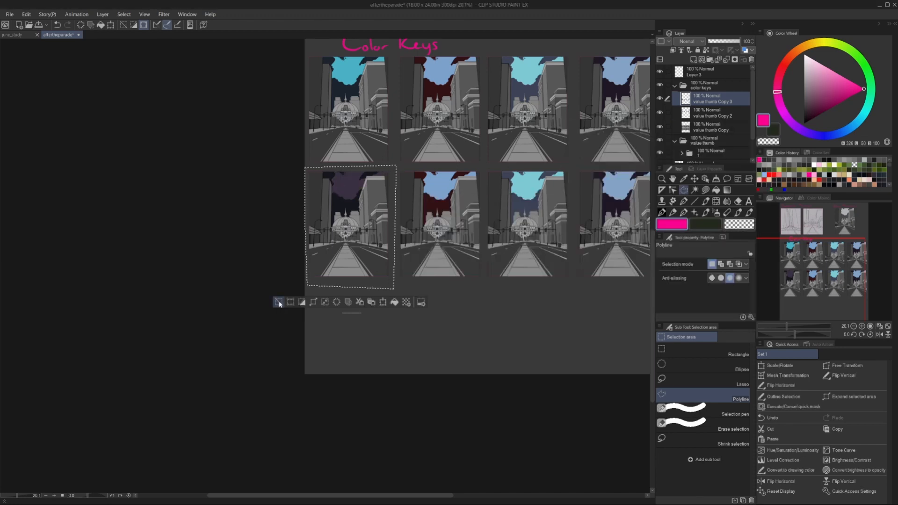
{"action": "key", "text": "ctrl+d"}
{"action": "scroll", "coordinate": [406, 289], "scroll_direction": "down", "scroll_amount": 1}
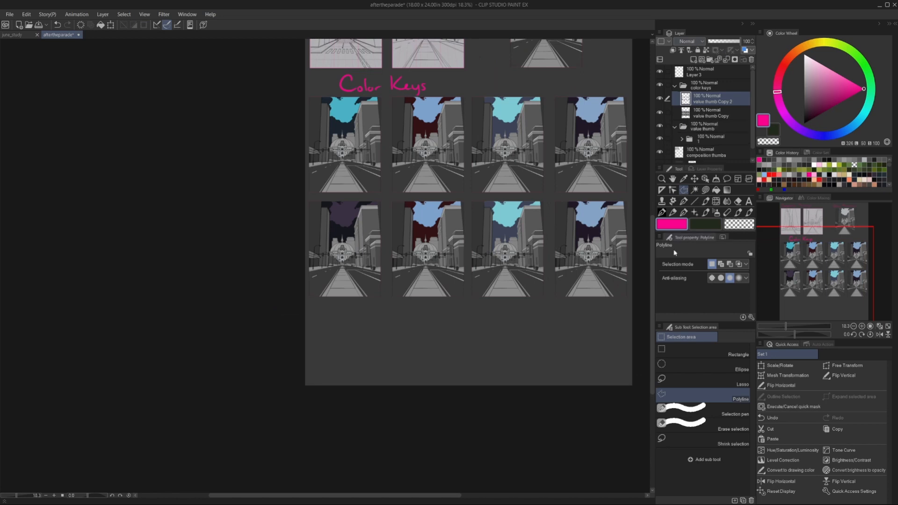
Select the second thumbnail of the lower row with a rectangle and map the Night Sky (green) gradient onto its sky.
{"action": "left_click", "coordinate": [701, 352]}
{"action": "left_click_drag", "start_coordinate": [390, 199], "coordinate": [470, 300]}
{"action": "left_click", "coordinate": [26, 14]}
{"action": "mouse_move", "coordinate": [90, 218]}
{"action": "left_click", "coordinate": [168, 304]}
{"action": "left_click", "coordinate": [599, 236]}
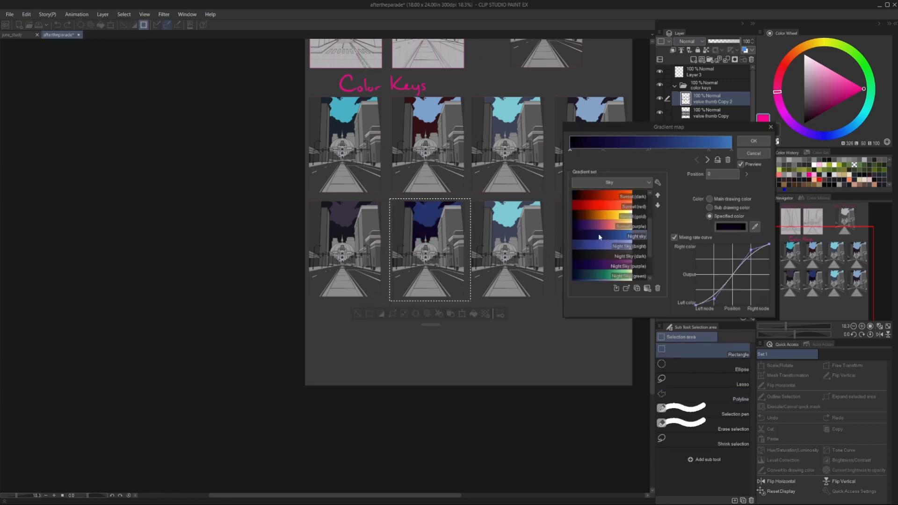
{"action": "scroll", "coordinate": [599, 237], "scroll_direction": "down", "scroll_amount": 1}
{"action": "double_click", "coordinate": [601, 257]}
Recolour the Night Sky (green) gradient's middle node to a soft blue.
{"action": "left_click", "coordinate": [659, 150]}
{"action": "left_click", "coordinate": [731, 227]}
{"action": "left_click", "coordinate": [438, 258]}
{"action": "left_click_drag", "start_coordinate": [522, 277], "coordinate": [516, 291]}
{"action": "left_click", "coordinate": [597, 212]}
Recolour the gradient's two darkest nodes to dark green and near-black teal.
{"action": "left_click", "coordinate": [614, 150]}
{"action": "left_click", "coordinate": [731, 227]}
{"action": "left_click", "coordinate": [448, 317]}
{"action": "left_click", "coordinate": [607, 212]}
{"action": "left_click", "coordinate": [571, 150]}
{"action": "left_click", "coordinate": [731, 227]}
{"action": "left_click", "coordinate": [504, 326]}
{"action": "left_click", "coordinate": [606, 212]}
{"action": "left_click", "coordinate": [731, 227]}
{"action": "left_click", "coordinate": [606, 212]}
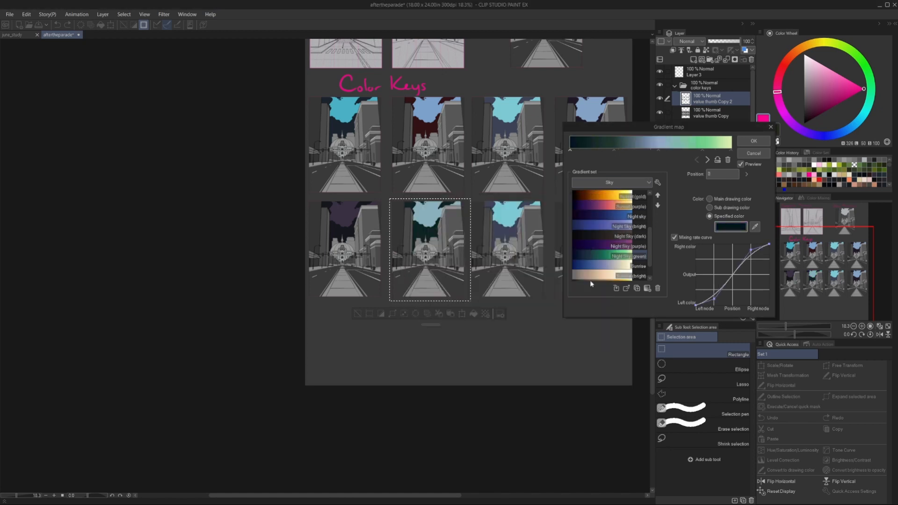
Recolour the gradient's bright green node to turquoise, adjust its yellow-green end node and apply the map to the second lower sky.
{"action": "left_click", "coordinate": [702, 150]}
{"action": "left_click", "coordinate": [731, 227]}
{"action": "left_click", "coordinate": [606, 212]}
{"action": "left_click", "coordinate": [731, 150]}
{"action": "left_click", "coordinate": [731, 226]}
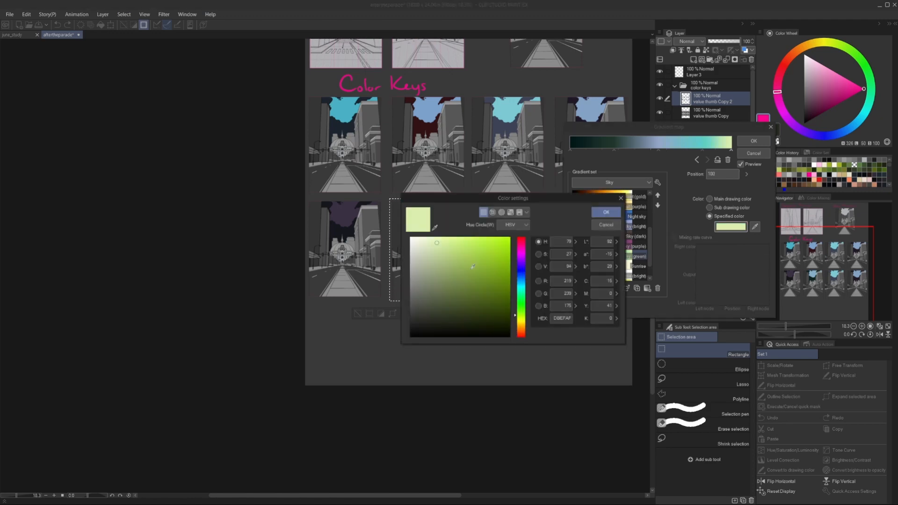
{"action": "left_click", "coordinate": [606, 212]}
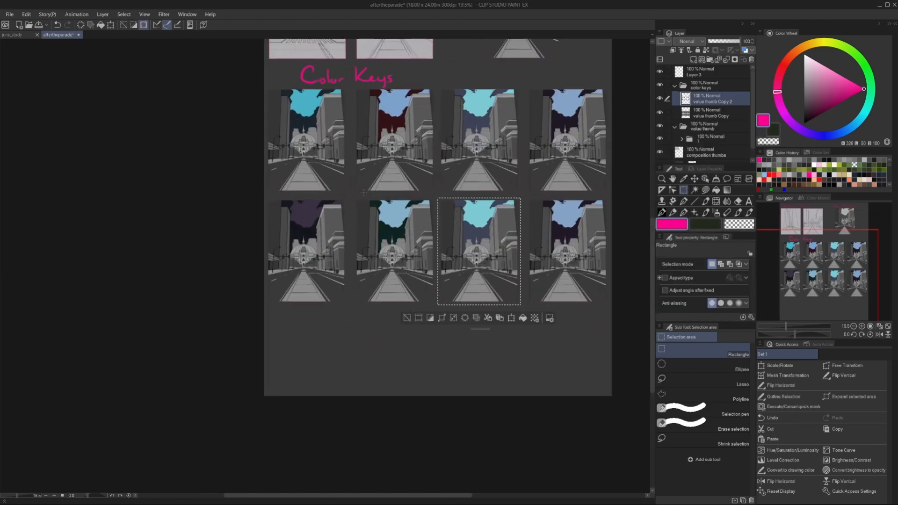
Map the Sunrise (purple) gradient onto the sky of the selected third thumbnail in the lower row.
{"action": "left_click", "coordinate": [9, 15]}
{"action": "left_click", "coordinate": [26, 15]}
{"action": "mouse_move", "coordinate": [71, 208]}
{"action": "left_click", "coordinate": [177, 283]}
{"action": "scroll", "coordinate": [622, 257], "scroll_direction": "down", "scroll_amount": 5}
{"action": "left_click", "coordinate": [625, 267]}
{"action": "left_click", "coordinate": [626, 289]}
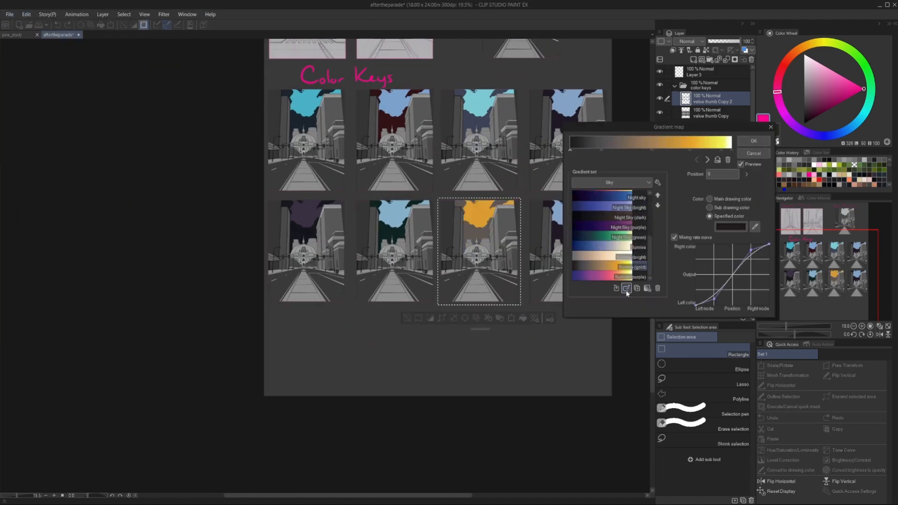
Darken the Sunrise (purple) gradient's node at position 39 to a muted plum and its first node to dark purple.
{"action": "double_click", "coordinate": [634, 151]}
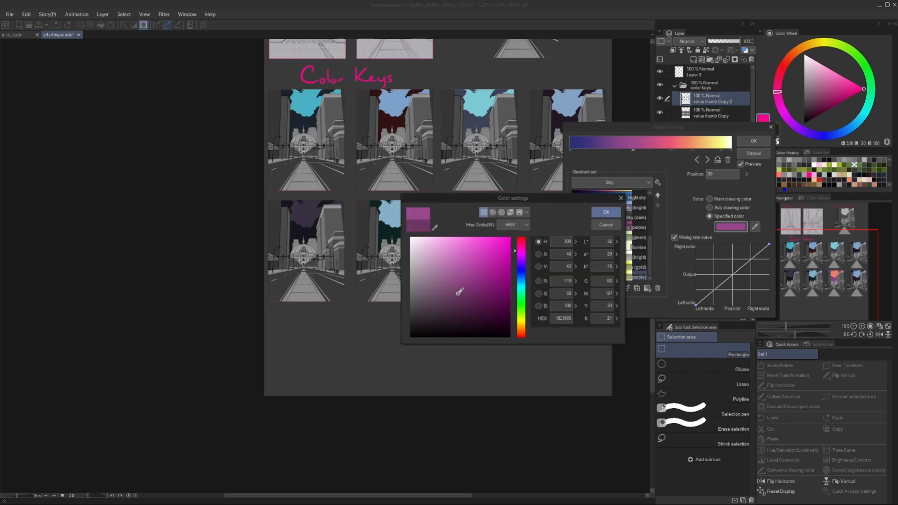
{"action": "left_click", "coordinate": [606, 212]}
{"action": "double_click", "coordinate": [571, 151]}
{"action": "left_click", "coordinate": [523, 256]}
{"action": "left_click", "coordinate": [460, 316]}
{"action": "left_click", "coordinate": [606, 211]}
Recolour the gradient's pink node to lavender and its orange node to light blue.
{"action": "double_click", "coordinate": [671, 151]}
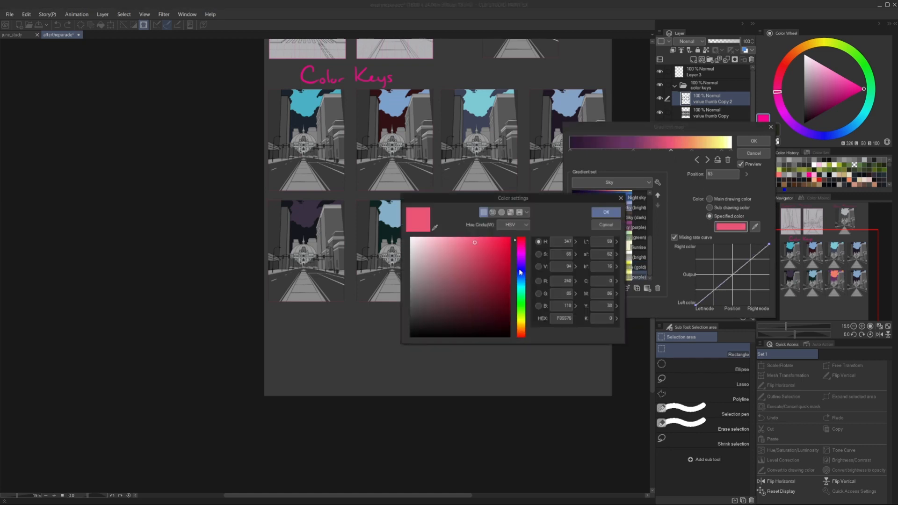
{"action": "left_click", "coordinate": [521, 261]}
{"action": "left_click", "coordinate": [607, 213]}
{"action": "double_click", "coordinate": [692, 151]}
{"action": "left_click", "coordinate": [521, 280]}
{"action": "left_click", "coordinate": [606, 213]}
Recolour the gradient's yellow node to a paler yellow and apply the gradient map to the third lower sky.
{"action": "double_click", "coordinate": [722, 150]}
{"action": "left_click", "coordinate": [437, 241]}
{"action": "left_click", "coordinate": [608, 213]}
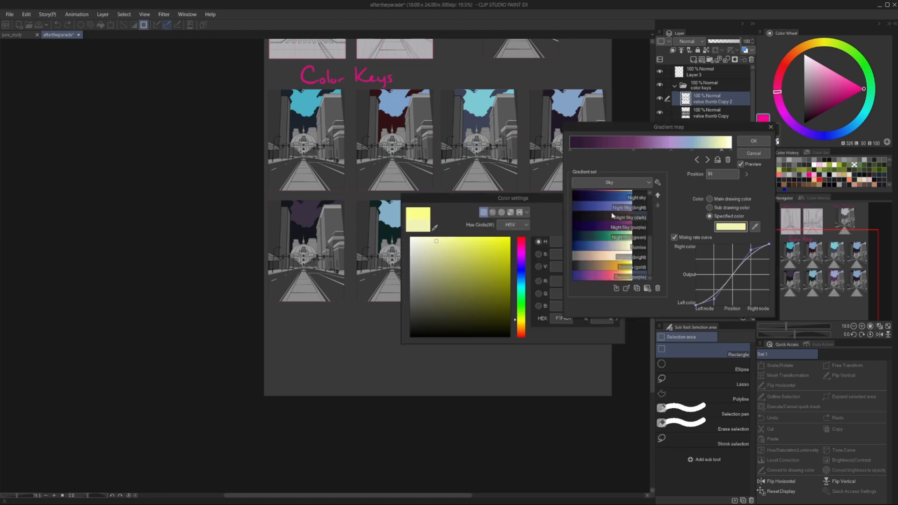
{"action": "left_click", "coordinate": [754, 140]}
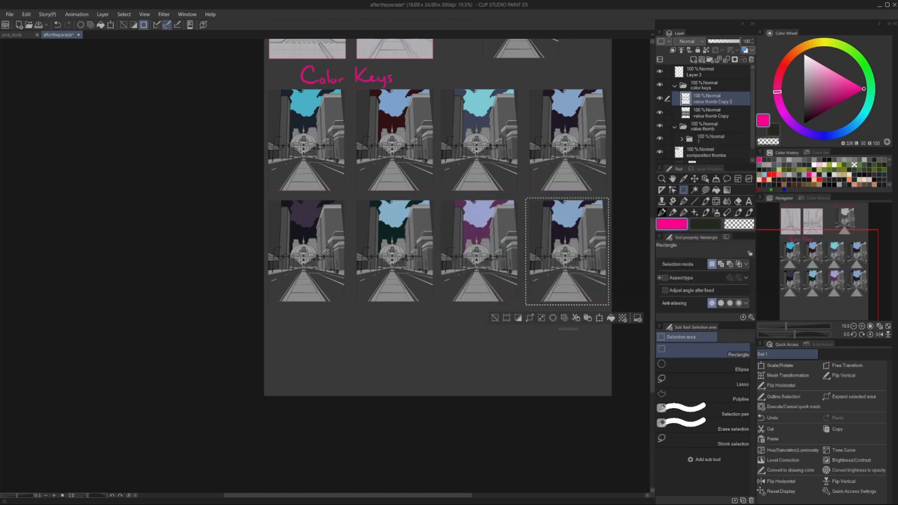
Map the Sunrise (bright) gradient onto the sky of the selected fourth thumbnail in the lower row.
{"action": "left_click", "coordinate": [26, 14]}
{"action": "mouse_move", "coordinate": [61, 208]}
{"action": "left_click", "coordinate": [163, 285]}
{"action": "scroll", "coordinate": [594, 251], "scroll_direction": "down", "scroll_amount": 2}
{"action": "double_click", "coordinate": [599, 257]}
Recolour the Sunrise (bright) gradient's first node and its node at position 23 to dark browns.
{"action": "double_click", "coordinate": [570, 150]}
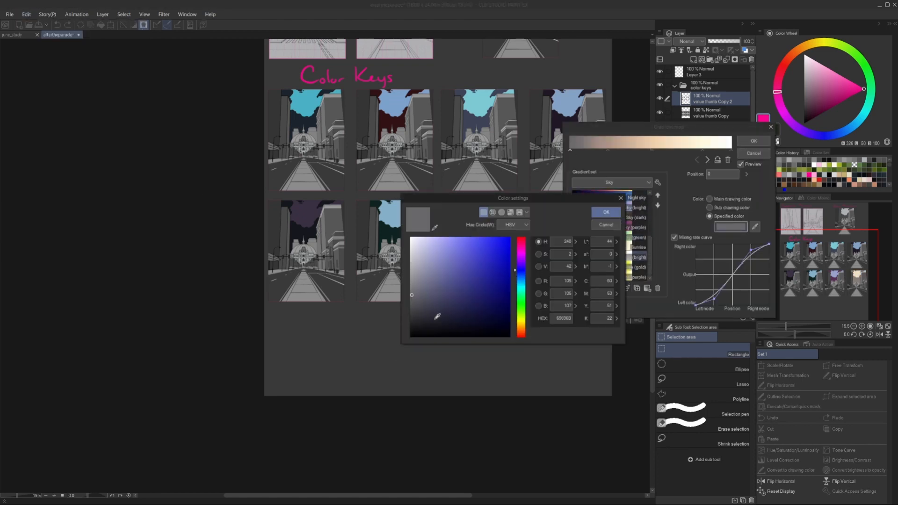
{"action": "left_click", "coordinate": [520, 328]}
{"action": "left_click", "coordinate": [606, 212]}
{"action": "double_click", "coordinate": [608, 151]}
{"action": "left_click", "coordinate": [445, 312]}
{"action": "left_click", "coordinate": [606, 212]}
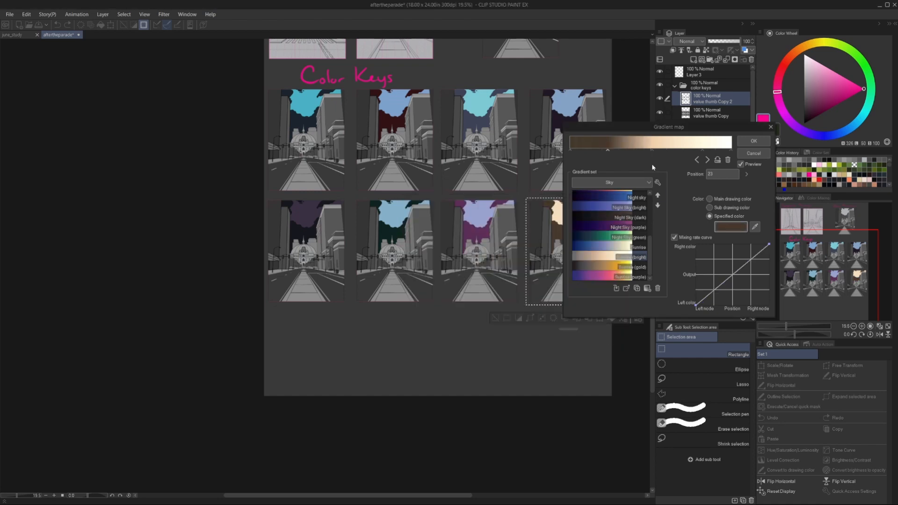
Recolour the gradient's middle peach node to a medium blue and its cream node to a light blue.
{"action": "double_click", "coordinate": [652, 151]}
{"action": "left_click", "coordinate": [606, 212]}
{"action": "double_click", "coordinate": [703, 151]}
{"action": "left_click", "coordinate": [521, 277]}
{"action": "left_click", "coordinate": [606, 212]}
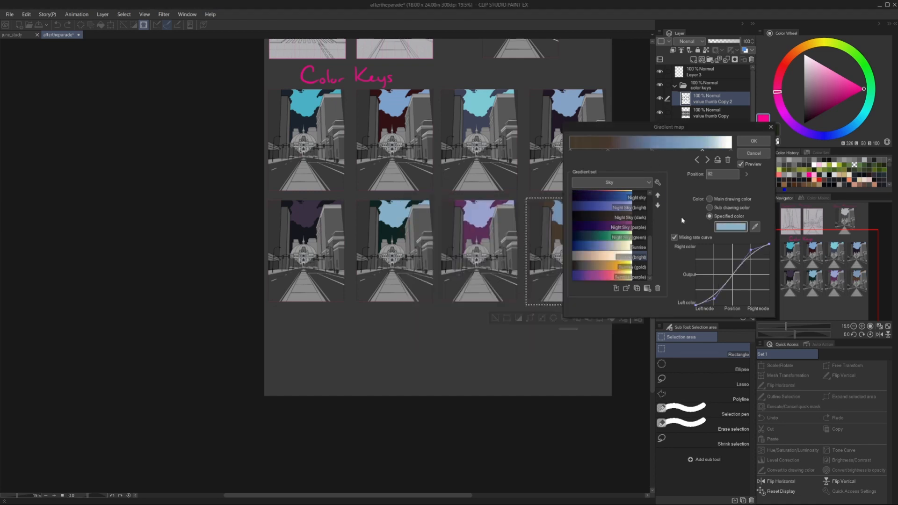
Shift the gradient's white end node to a blue hue, apply the map to the fourth lower sky and clear the selection.
{"action": "double_click", "coordinate": [730, 151]}
{"action": "left_click", "coordinate": [521, 277]}
{"action": "left_click", "coordinate": [606, 213]}
{"action": "left_click", "coordinate": [754, 140]}
{"action": "left_click", "coordinate": [416, 342]}
{"action": "scroll", "coordinate": [416, 342], "scroll_direction": "down", "scroll_amount": 1}
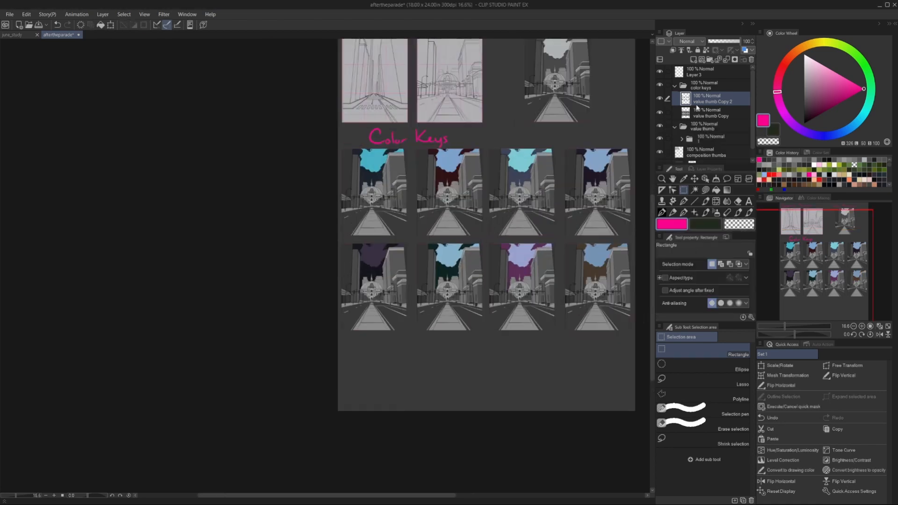
Try duplicating the value thumb Copy layer below the skies layer.
{"action": "left_click_drag", "start_coordinate": [706, 113], "coordinate": [694, 60]}
{"action": "scroll", "coordinate": [344, 264], "scroll_direction": "down", "scroll_amount": 1}
{"action": "scroll", "coordinate": [449, 253], "scroll_direction": "up", "scroll_amount": 1}
{"action": "scroll", "coordinate": [334, 173], "scroll_direction": "up", "scroll_amount": 3}
{"action": "key", "text": "ctrl+z"}
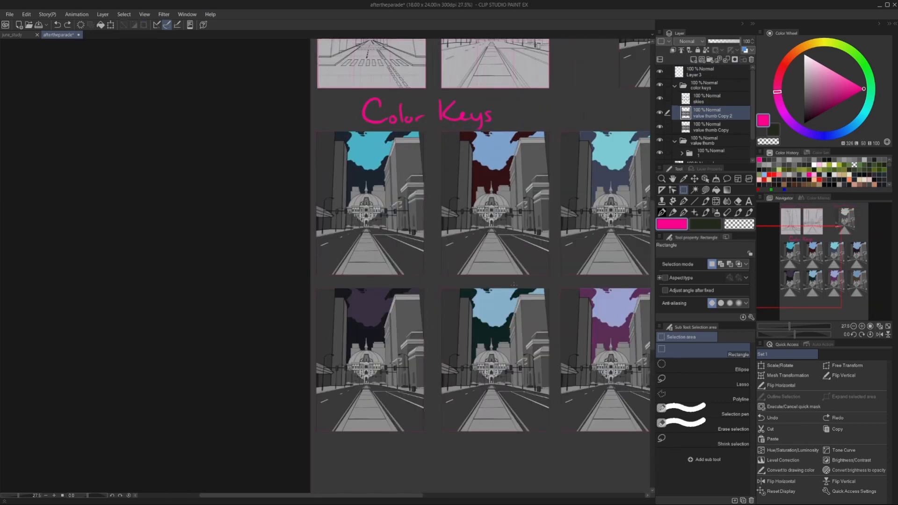
Outline the background buildings on both sides of the dome in the first colour key with polyline selections.
{"action": "left_click", "coordinate": [703, 396]}
{"action": "scroll", "coordinate": [348, 220], "scroll_direction": "up", "scroll_amount": 10}
{"action": "left_click", "coordinate": [413, 88]}
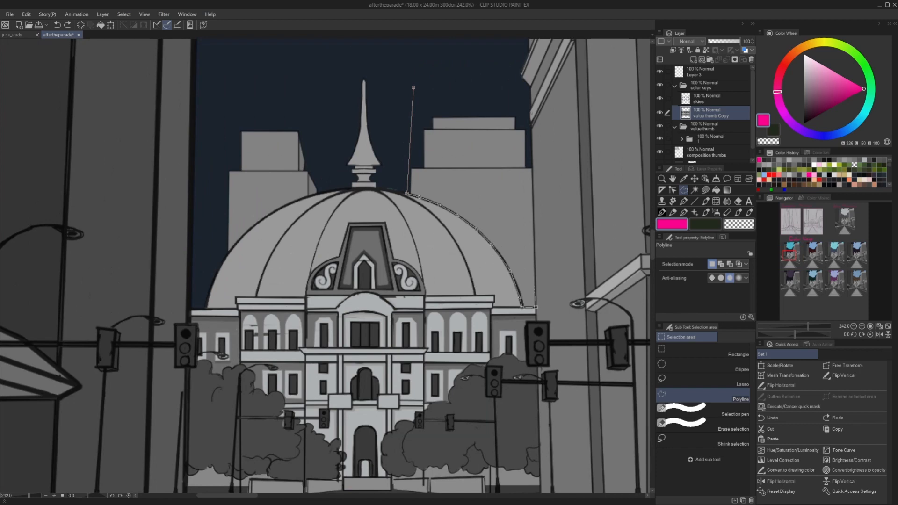
{"action": "left_click", "coordinate": [414, 88]}
{"action": "left_click", "coordinate": [317, 193]}
{"action": "left_click", "coordinate": [318, 174]}
{"action": "left_click", "coordinate": [306, 127]}
{"action": "left_click", "coordinate": [317, 193]}
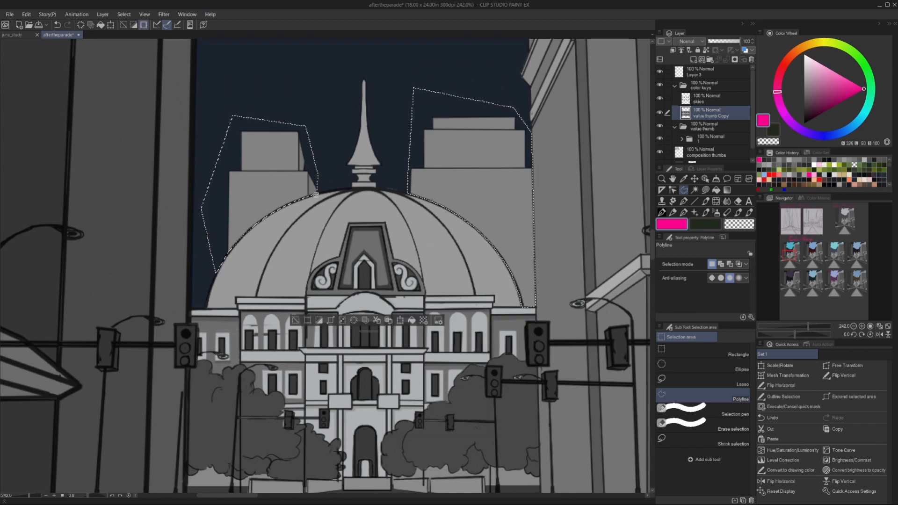
Copy the selected background buildings onto their own layer and map the Blue Sky (dark) gradient onto them.
{"action": "key", "text": "ctrl+c"}
{"action": "key", "text": "ctrl+v"}
{"action": "scroll", "coordinate": [325, 210], "scroll_direction": "down", "scroll_amount": 4}
{"action": "left_click", "coordinate": [27, 15]}
{"action": "mouse_move", "coordinate": [84, 209]}
{"action": "left_click", "coordinate": [182, 283]}
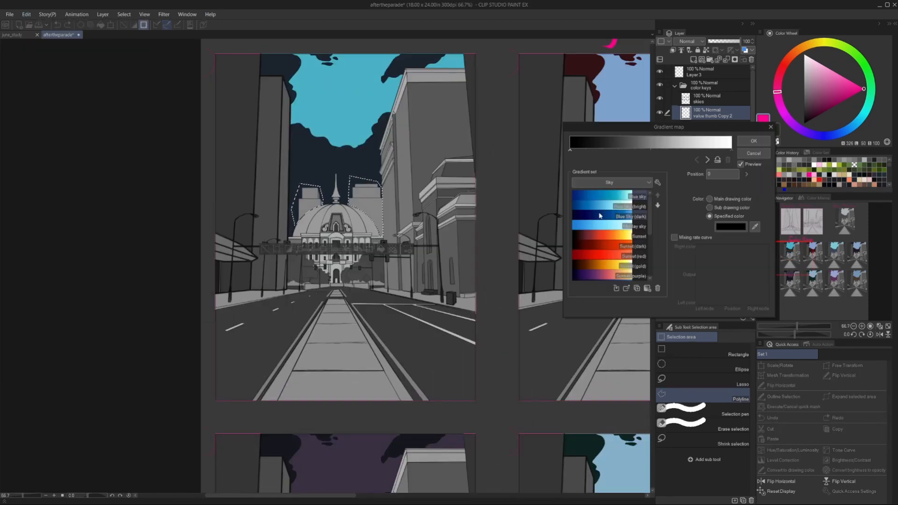
{"action": "double_click", "coordinate": [602, 215]}
Recolour the Blue Sky (dark) gradient's first node to dark indigo and its second node to a dark greyish purple.
{"action": "left_click", "coordinate": [727, 227]}
{"action": "left_click", "coordinate": [447, 315]}
{"action": "left_click", "coordinate": [605, 211]}
{"action": "left_click", "coordinate": [601, 150]}
{"action": "left_click", "coordinate": [731, 228]}
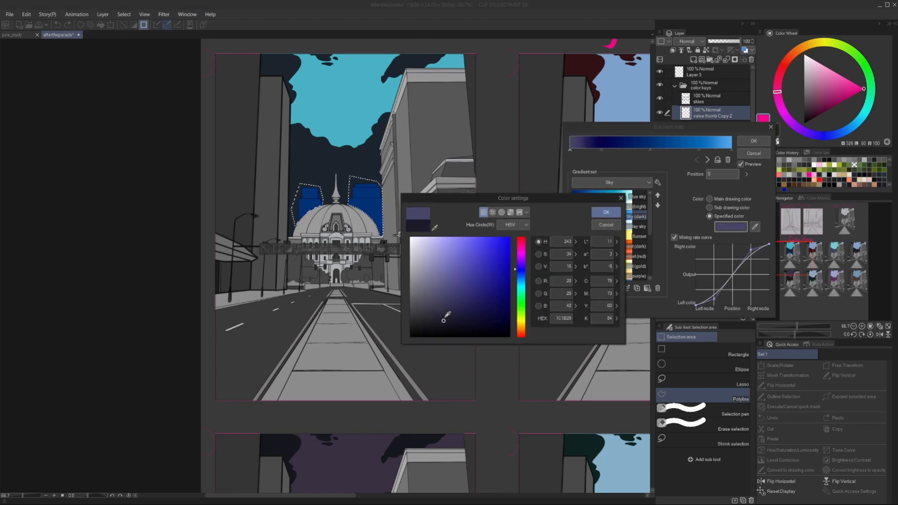
{"action": "left_click", "coordinate": [606, 213]}
{"action": "left_click", "coordinate": [602, 150]}
{"action": "left_click", "coordinate": [731, 228]}
{"action": "left_click", "coordinate": [441, 307]}
{"action": "left_click", "coordinate": [606, 213]}
Recolour the gradient's middle and fourth nodes to purples and apply the gradient map to the background buildings.
{"action": "left_click", "coordinate": [649, 149]}
{"action": "left_click", "coordinate": [730, 227]}
{"action": "left_click", "coordinate": [521, 267]}
{"action": "left_click", "coordinate": [451, 285]}
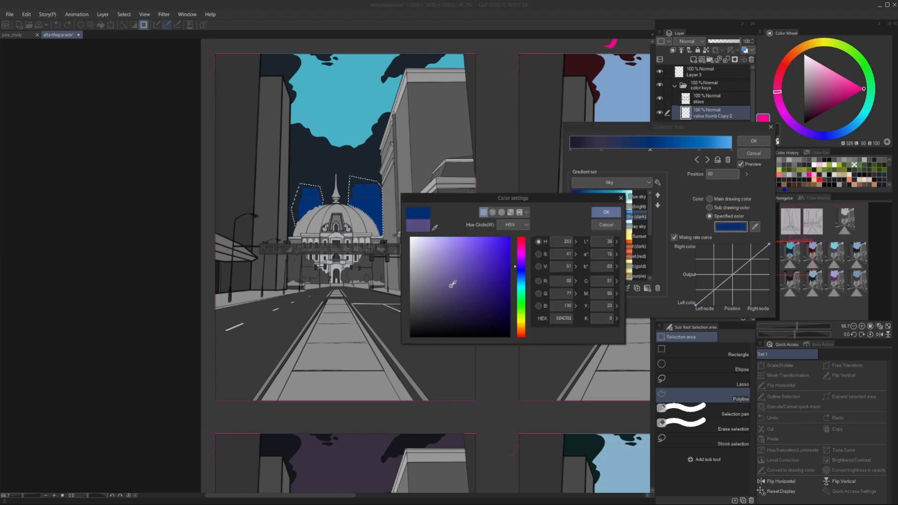
{"action": "left_click", "coordinate": [607, 213]}
{"action": "left_click", "coordinate": [699, 150]}
{"action": "left_click", "coordinate": [730, 227]}
{"action": "left_click", "coordinate": [521, 270]}
{"action": "left_click", "coordinate": [461, 257]}
{"action": "left_click", "coordinate": [606, 212]}
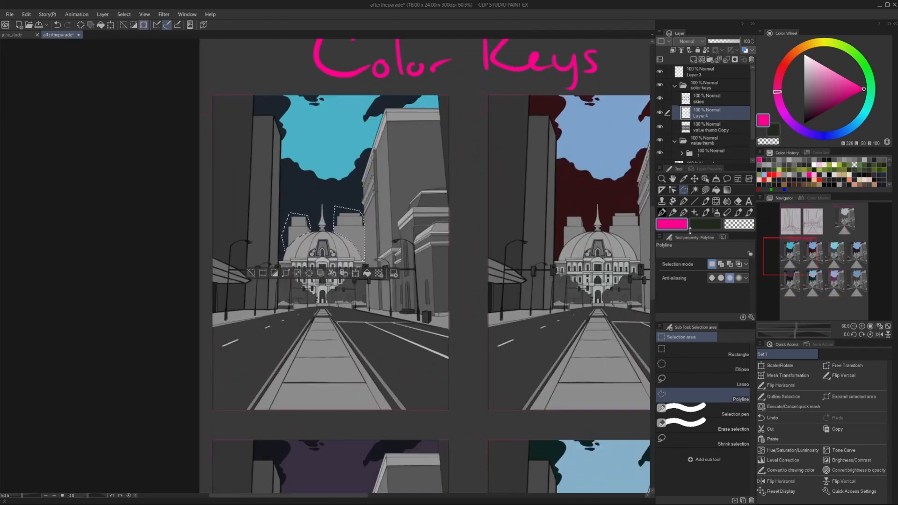
Fill the first colour key's selected background buildings with muted blue on Layer 4 and set that layer's blending mode to Color.
{"action": "left_click", "coordinate": [841, 133]}
{"action": "left_click", "coordinate": [819, 88]}
{"action": "key", "text": "alt+Delete"}
{"action": "left_click", "coordinate": [690, 41]}
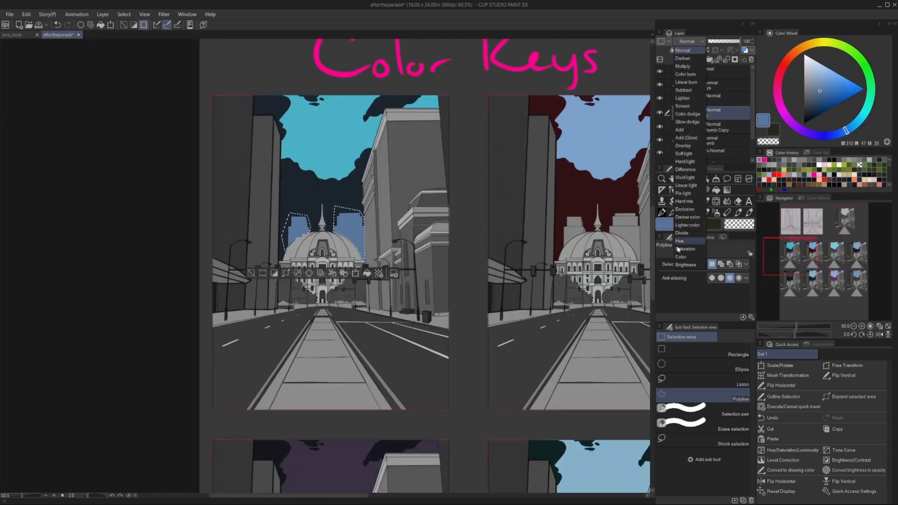
{"action": "left_click", "coordinate": [683, 248]}
Refill the first colour key's selected background buildings with dark indigo and deselect them.
{"action": "left_click", "coordinate": [823, 136]}
{"action": "left_click", "coordinate": [825, 107]}
{"action": "key", "text": "alt+Delete"}
{"action": "left_click", "coordinate": [812, 104]}
{"action": "key", "text": "alt+Delete"}
{"action": "key", "text": "ctrl+d"}
Outline the background buildings left of the dome in the second colour key with a polyline selection.
{"action": "scroll", "coordinate": [439, 327], "scroll_direction": "down", "scroll_amount": 2}
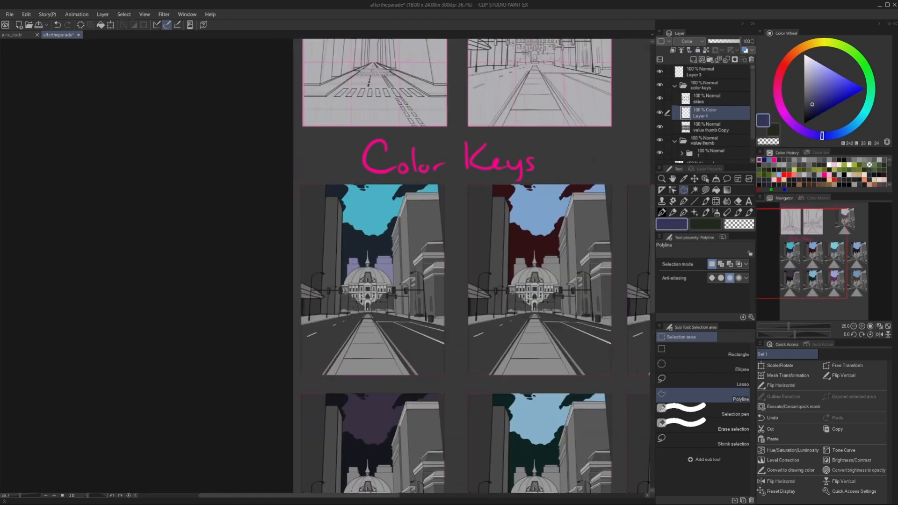
{"action": "left_click_drag", "start_coordinate": [515, 276], "coordinate": [410, 278]}
{"action": "scroll", "coordinate": [411, 278], "scroll_direction": "up", "scroll_amount": 5}
{"action": "left_click", "coordinate": [408, 189]}
{"action": "left_click", "coordinate": [412, 304]}
{"action": "double_click", "coordinate": [466, 183]}
Add the background buildings right of the dome in the second colour key to the polyline selection.
{"action": "left_click_drag", "start_coordinate": [557, 196], "coordinate": [323, 196]}
{"action": "scroll", "coordinate": [323, 196], "scroll_direction": "up", "scroll_amount": 3}
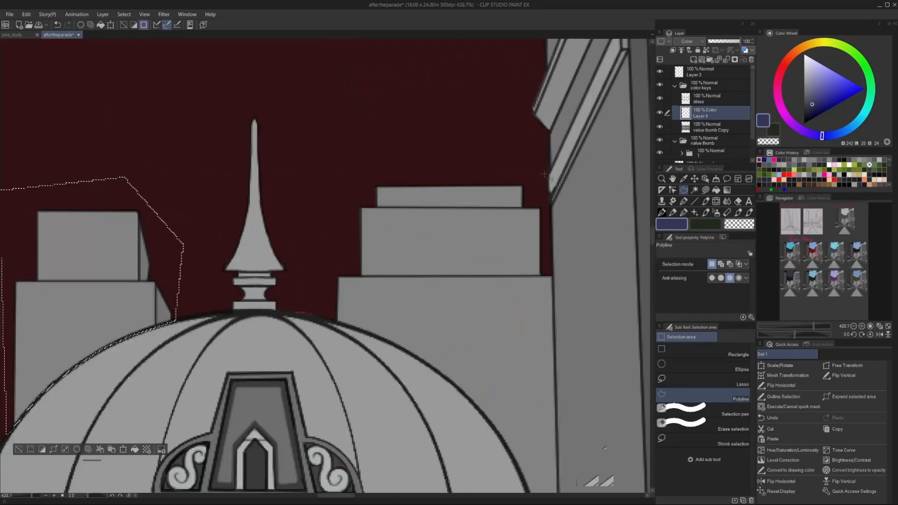
{"action": "left_click", "coordinate": [545, 175]}
{"action": "left_click", "coordinate": [547, 200]}
{"action": "left_click", "coordinate": [550, 206]}
{"action": "scroll", "coordinate": [524, 188], "scroll_direction": "down", "scroll_amount": 1}
{"action": "left_click", "coordinate": [553, 465]}
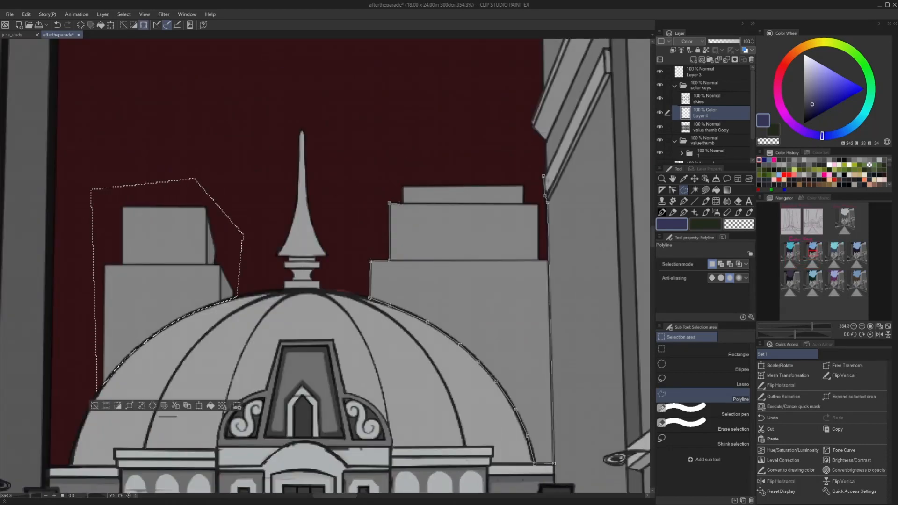
{"action": "scroll", "coordinate": [538, 205], "scroll_direction": "down", "scroll_amount": 4}
{"action": "scroll", "coordinate": [539, 204], "scroll_direction": "up", "scroll_amount": 4}
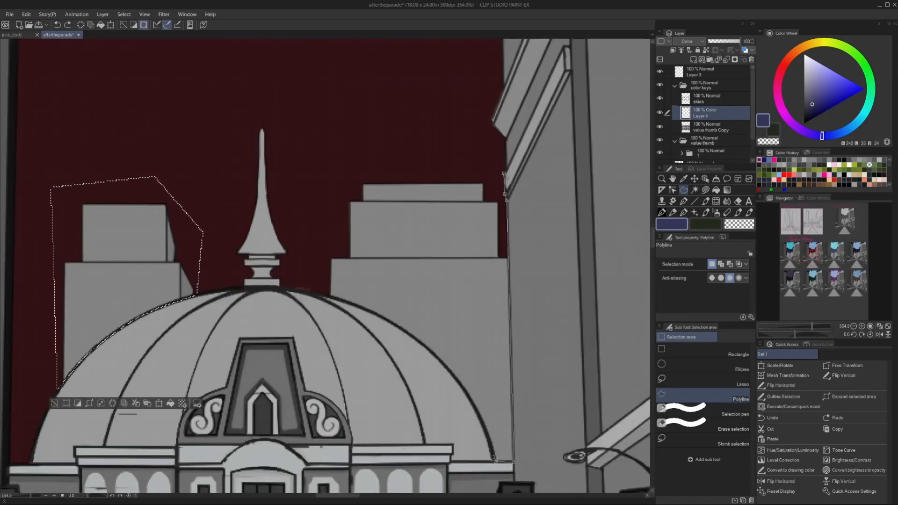
{"action": "left_click", "coordinate": [504, 174]}
{"action": "left_click", "coordinate": [504, 174]}
Fill the second colour key's selected buildings with dark magenta-purple, deselect, and lower the layer's opacity to 67%.
{"action": "scroll", "coordinate": [436, 211], "scroll_direction": "down", "scroll_amount": 5}
{"action": "left_click", "coordinate": [782, 110]}
{"action": "key", "text": "alt+Delete"}
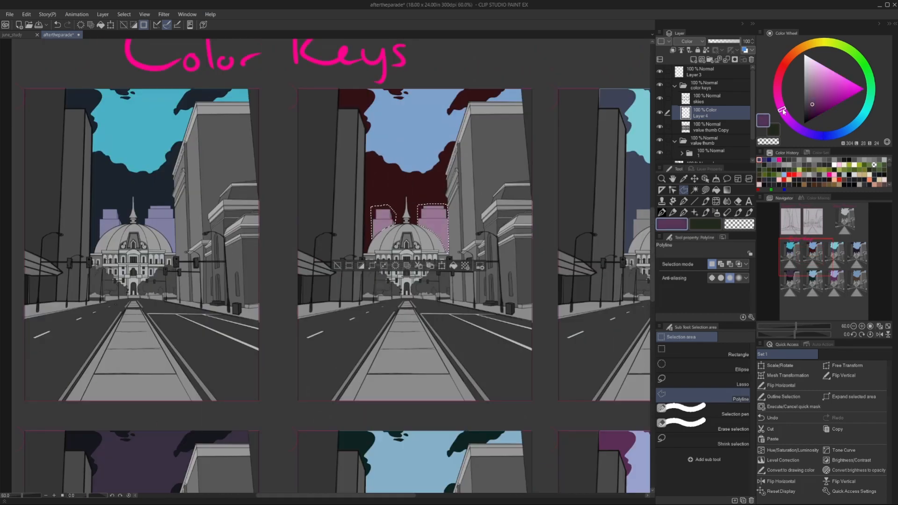
{"action": "key", "text": "ctrl+d"}
{"action": "left_click_drag", "start_coordinate": [728, 49], "coordinate": [730, 48]}
Select the third colour key's sky on the skies layer and nudge it into alignment with its thumbnail.
{"action": "scroll", "coordinate": [449, 201], "scroll_direction": "down", "scroll_amount": 3}
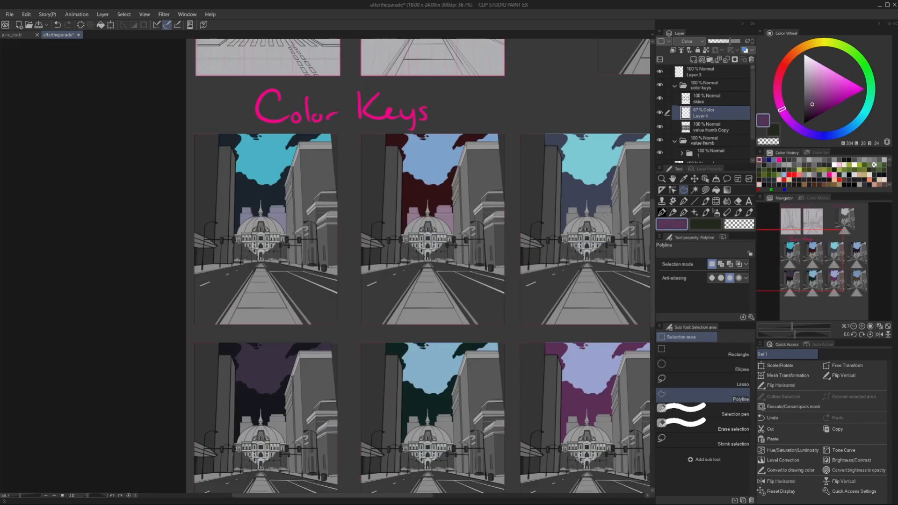
{"action": "scroll", "coordinate": [622, 206], "scroll_direction": "up", "scroll_amount": 4}
{"action": "scroll", "coordinate": [467, 193], "scroll_direction": "up", "scroll_amount": 5}
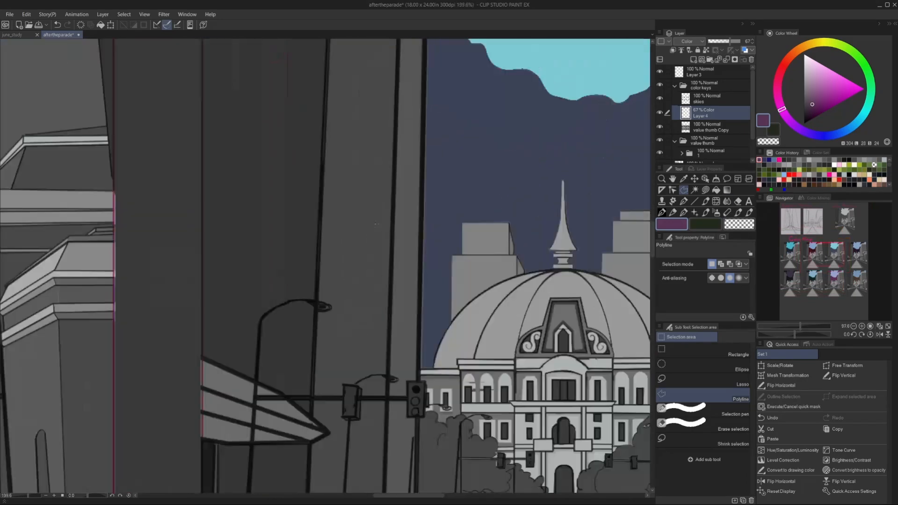
{"action": "scroll", "coordinate": [373, 235], "scroll_direction": "down", "scroll_amount": 6}
{"action": "left_click", "coordinate": [710, 98]}
{"action": "left_click", "coordinate": [314, 96]}
{"action": "left_click", "coordinate": [569, 102]}
{"action": "left_click", "coordinate": [569, 394]}
{"action": "double_click", "coordinate": [312, 341]}
{"action": "left_click", "coordinate": [696, 180]}
{"action": "key", "text": "ctrl+d"}
{"action": "scroll", "coordinate": [355, 374], "scroll_direction": "down", "scroll_amount": 4}
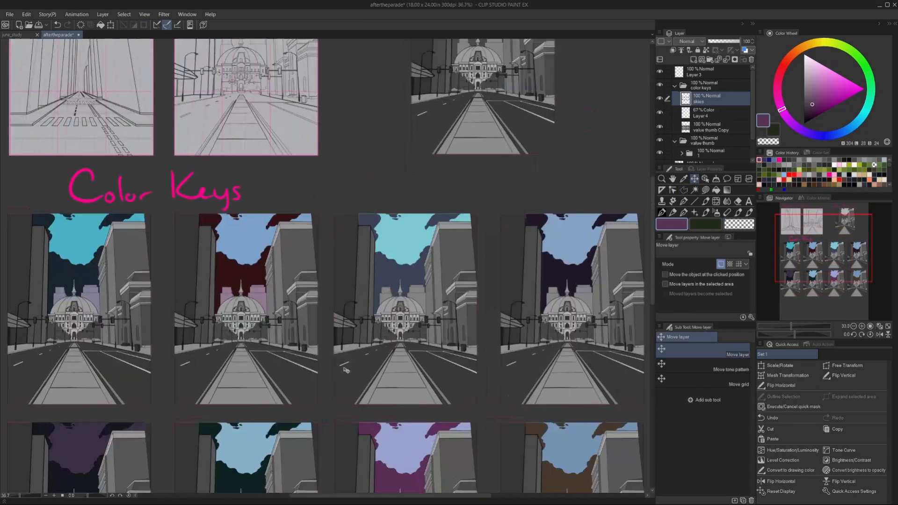
Choose a dark blue-violet for Layer 4 and outline the buildings left of the dome in the third colour key.
{"action": "scroll", "coordinate": [481, 230], "scroll_direction": "up", "scroll_amount": 3}
{"action": "left_click", "coordinate": [710, 113]}
{"action": "left_click", "coordinate": [684, 190]}
{"action": "left_click", "coordinate": [813, 135]}
{"action": "scroll", "coordinate": [435, 281], "scroll_direction": "up", "scroll_amount": 6}
{"action": "scroll", "coordinate": [393, 246], "scroll_direction": "up", "scroll_amount": 11}
{"action": "left_click", "coordinate": [356, 191]}
{"action": "left_click", "coordinate": [360, 398]}
{"action": "left_click", "coordinate": [368, 391]}
{"action": "left_click", "coordinate": [389, 366]}
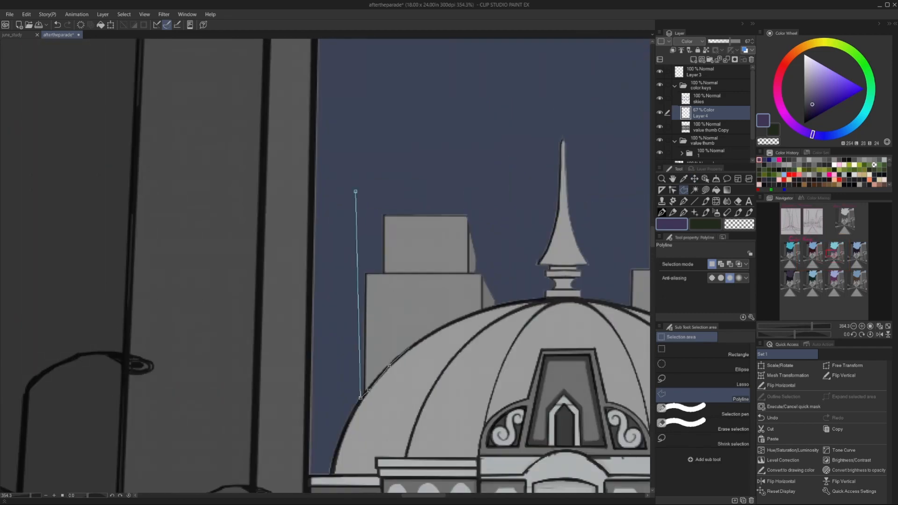
{"action": "left_click", "coordinate": [356, 191]}
Add the buildings right of the dome to the third colour key's selection and fill both groups with the blue-violet.
{"action": "scroll", "coordinate": [452, 261], "scroll_direction": "down", "scroll_amount": 3}
{"action": "left_click", "coordinate": [452, 261]}
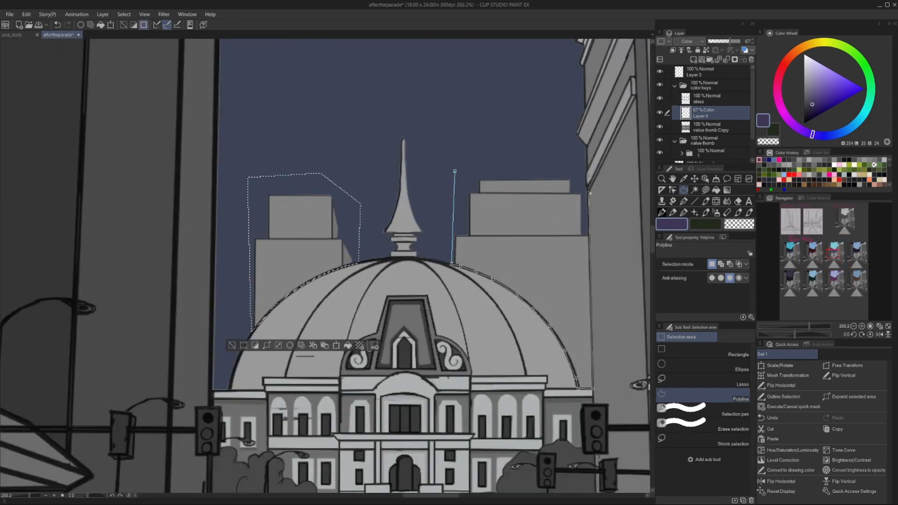
{"action": "left_click", "coordinate": [590, 193]}
{"action": "left_click", "coordinate": [529, 164]}
{"action": "left_click", "coordinate": [455, 171]}
{"action": "key", "text": "alt+Delete"}
{"action": "key", "text": "ctrl+d"}
Choose a deeper, more saturated violet and outline the background buildings on both sides of the dome in the fourth colour key.
{"action": "scroll", "coordinate": [274, 292], "scroll_direction": "down", "scroll_amount": 20}
{"action": "left_click", "coordinate": [815, 110]}
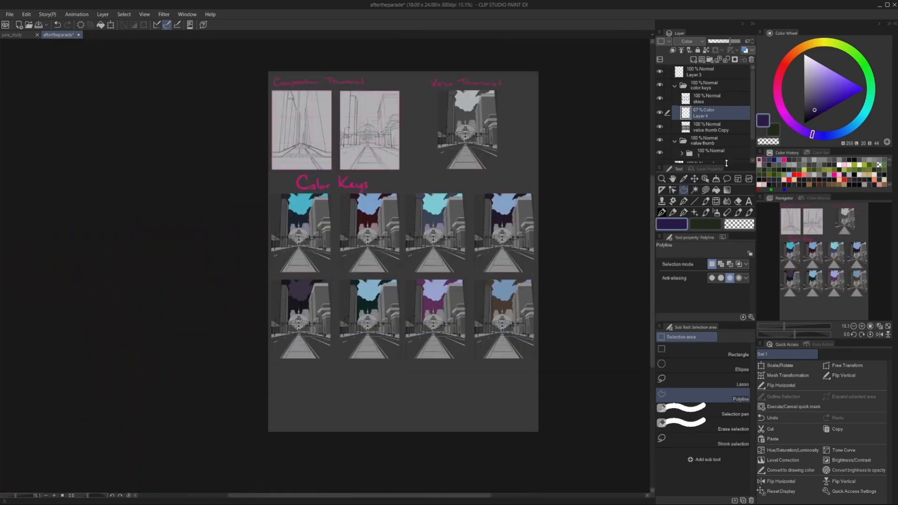
{"action": "scroll", "coordinate": [327, 296], "scroll_direction": "up", "scroll_amount": 10}
{"action": "left_click", "coordinate": [330, 150]}
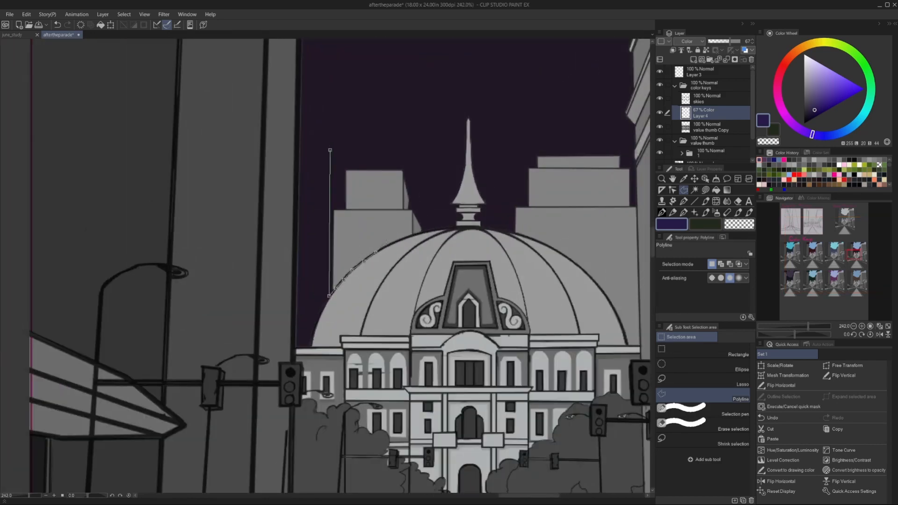
{"action": "left_click", "coordinate": [388, 244]}
{"action": "left_click", "coordinate": [404, 238]}
{"action": "left_click", "coordinate": [424, 232]}
{"action": "left_click", "coordinate": [429, 206]}
{"action": "double_click", "coordinate": [414, 162]}
{"action": "left_click", "coordinate": [641, 157]}
{"action": "double_click", "coordinate": [579, 131]}
Fill the fourth colour key's selected buildings with the deep violet, deselect, and lower the layer's opacity to 49%.
{"action": "key", "text": "alt+Delete"}
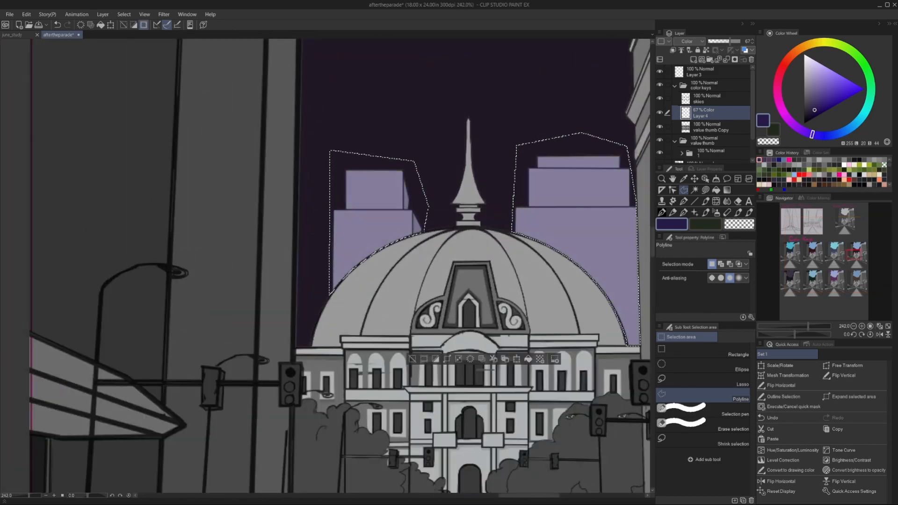
{"action": "key", "text": "ctrl+d"}
{"action": "scroll", "coordinate": [572, 168], "scroll_direction": "down", "scroll_amount": 10}
{"action": "left_click", "coordinate": [724, 41]}
Sample the dark purple from the fifth colour key's sky and outline the background buildings left of its dome.
{"action": "scroll", "coordinate": [197, 403], "scroll_direction": "up", "scroll_amount": 2}
{"action": "left_click", "coordinate": [684, 179]}
{"action": "left_click", "coordinate": [245, 233]}
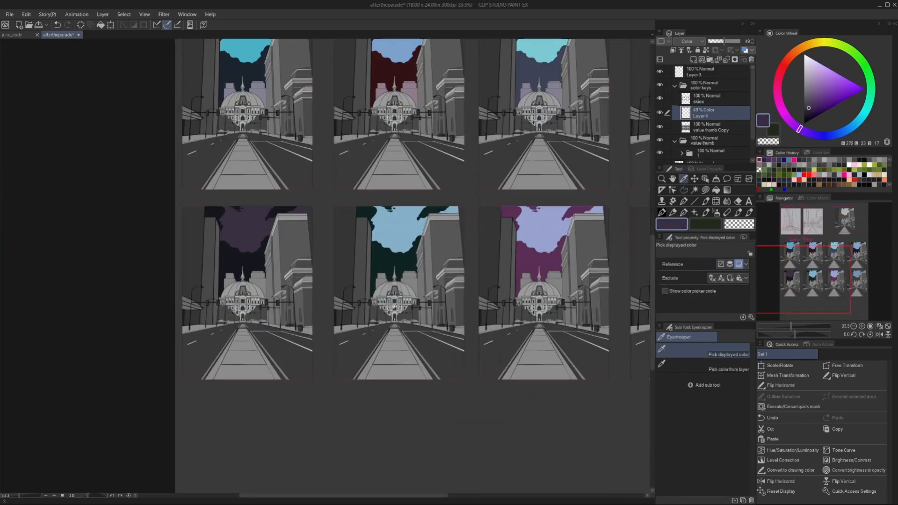
{"action": "left_click", "coordinate": [684, 189]}
{"action": "scroll", "coordinate": [214, 283], "scroll_direction": "up", "scroll_amount": 10}
{"action": "left_click", "coordinate": [301, 199]}
{"action": "left_click", "coordinate": [298, 365]}
{"action": "left_click", "coordinate": [418, 289]}
{"action": "left_click", "coordinate": [300, 199]}
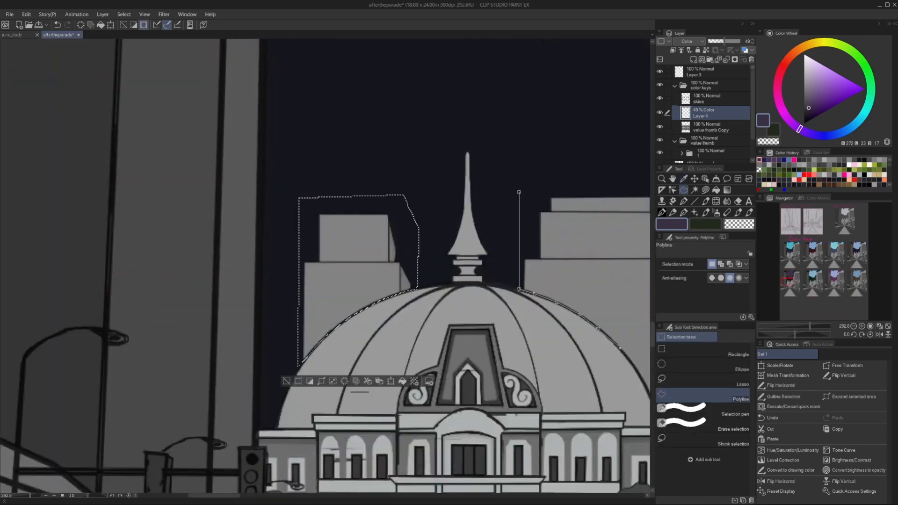
Add the buildings right of the dome to the fifth colour key's selection and fill both groups with the sampled purple.
{"action": "scroll", "coordinate": [621, 349], "scroll_direction": "down", "scroll_amount": 2}
{"action": "left_click", "coordinate": [490, 131]}
{"action": "double_click", "coordinate": [408, 161]}
{"action": "key", "text": "alt+Delete"}
{"action": "key", "text": "ctrl+d"}
Try the Multiply blending mode on the skies layer and change it to Color.
{"action": "scroll", "coordinate": [347, 226], "scroll_direction": "down", "scroll_amount": 10}
{"action": "left_click", "coordinate": [711, 99]}
{"action": "left_click", "coordinate": [689, 41]}
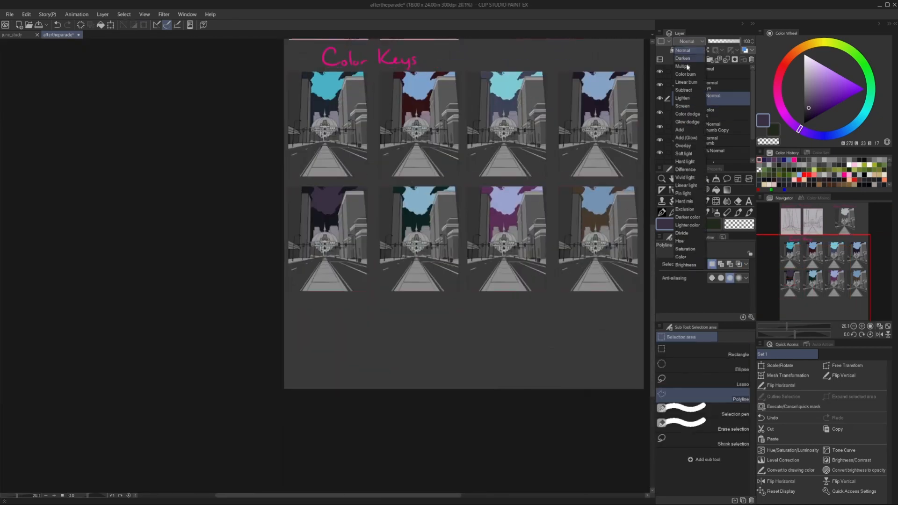
{"action": "left_click", "coordinate": [687, 67]}
{"action": "left_click", "coordinate": [689, 42]}
{"action": "left_click", "coordinate": [683, 257]}
{"action": "scroll", "coordinate": [641, 88], "scroll_direction": "up", "scroll_amount": 2}
{"action": "scroll", "coordinate": [574, 61], "scroll_direction": "down", "scroll_amount": 2}
Try Soft light on the skies layer and switch its blending mode back to Color.
{"action": "left_click", "coordinate": [690, 42]}
{"action": "left_click", "coordinate": [685, 154]}
{"action": "left_click", "coordinate": [689, 42]}
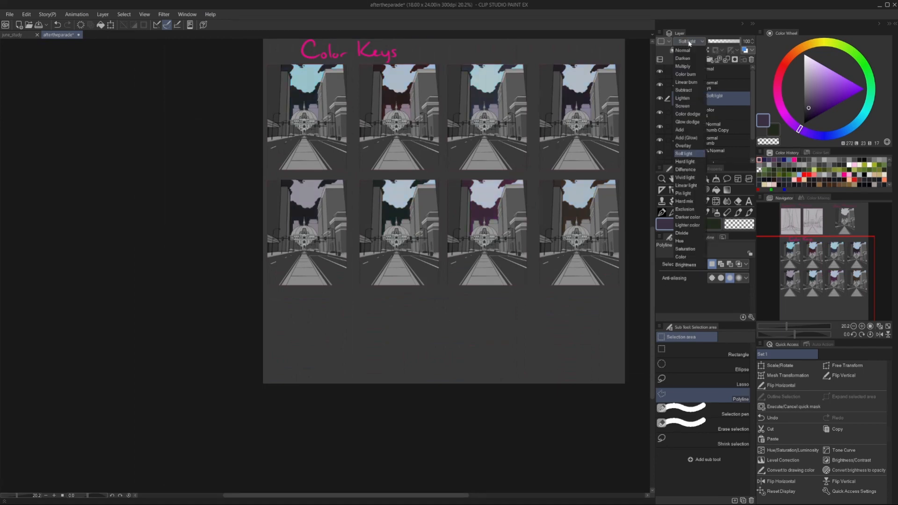
{"action": "left_click", "coordinate": [688, 258]}
{"action": "scroll", "coordinate": [643, 165], "scroll_direction": "up", "scroll_amount": 2}
{"action": "left_click", "coordinate": [689, 42]}
{"action": "left_click", "coordinate": [690, 41]}
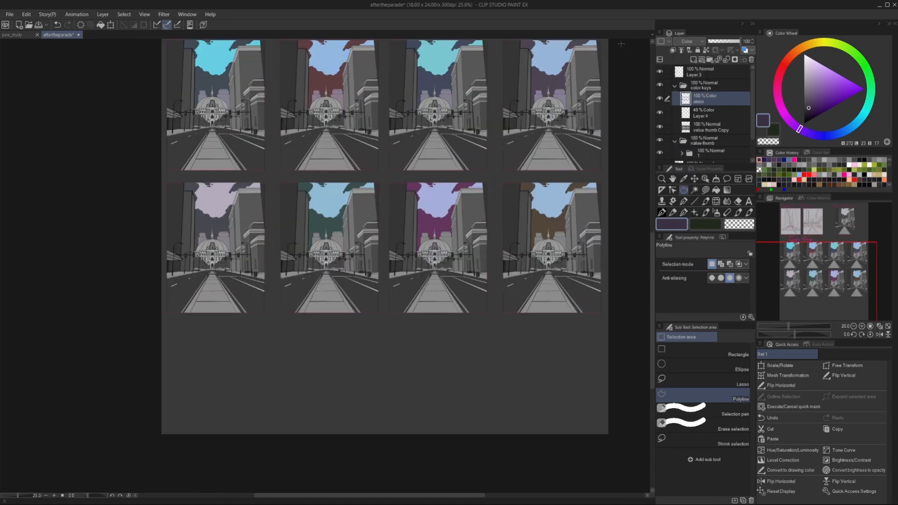
{"action": "scroll", "coordinate": [524, 187], "scroll_direction": "down", "scroll_amount": 3}
Recolour the fifth colour key's bright sky area with the lavender sampled from the seventh colour key's sky.
{"action": "key", "text": "w"}
{"action": "scroll", "coordinate": [271, 268], "scroll_direction": "up", "scroll_amount": 3}
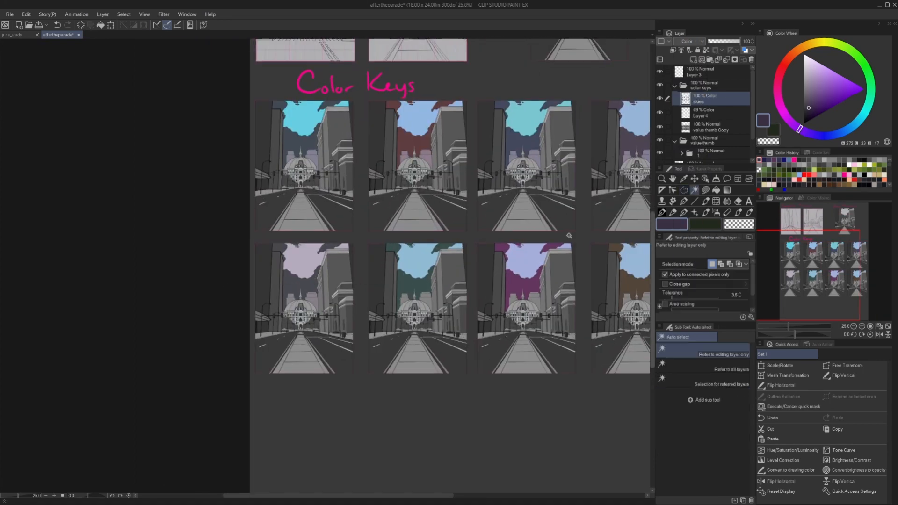
{"action": "left_click", "coordinate": [303, 262]}
{"action": "key", "text": "i"}
{"action": "left_click", "coordinate": [526, 262]}
{"action": "left_click", "coordinate": [373, 291]}
{"action": "left_click", "coordinate": [244, 291]}
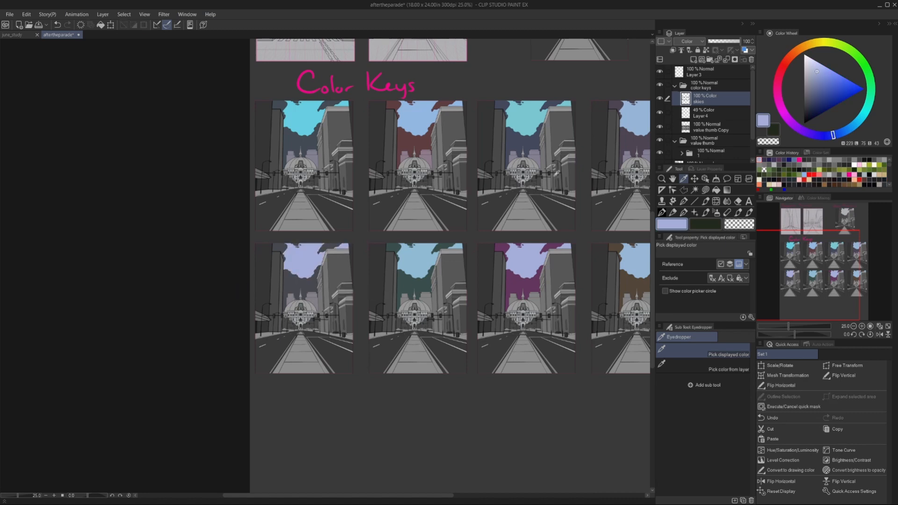
Sample the sixth colour key's dark sky, adjust the colour to a darker teal, and refill the area with it.
{"action": "left_click", "coordinate": [406, 281]}
{"action": "left_click", "coordinate": [826, 107]}
{"action": "key", "text": "g"}
{"action": "left_click", "coordinate": [406, 281]}
{"action": "left_click", "coordinate": [810, 115]}
{"action": "left_click", "coordinate": [406, 282]}
Sample the seventh colour key's dark sky and refill it with a dark muted purple.
{"action": "key", "text": "i"}
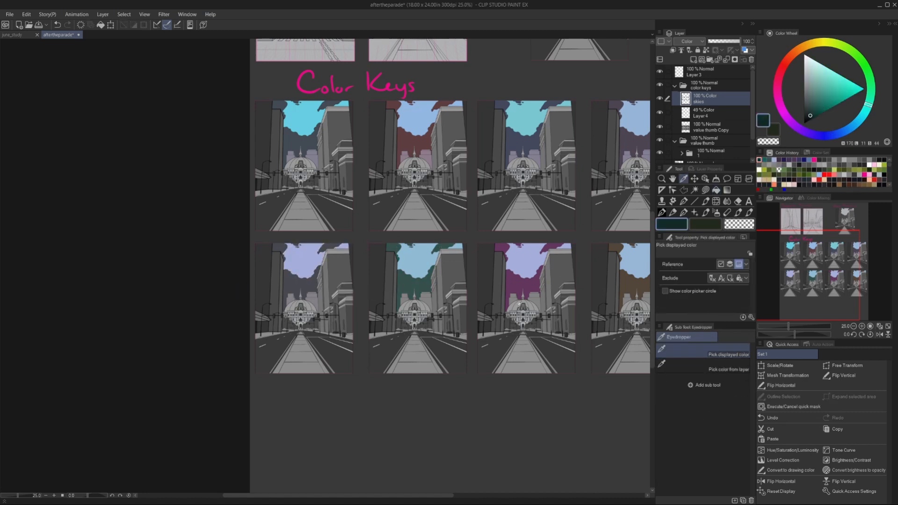
{"action": "left_click", "coordinate": [519, 304]}
{"action": "key", "text": "g"}
{"action": "scroll", "coordinate": [515, 300], "scroll_direction": "up", "scroll_amount": 1}
{"action": "scroll", "coordinate": [495, 286], "scroll_direction": "down", "scroll_amount": 2}
{"action": "scroll", "coordinate": [483, 273], "scroll_direction": "up", "scroll_amount": 2}
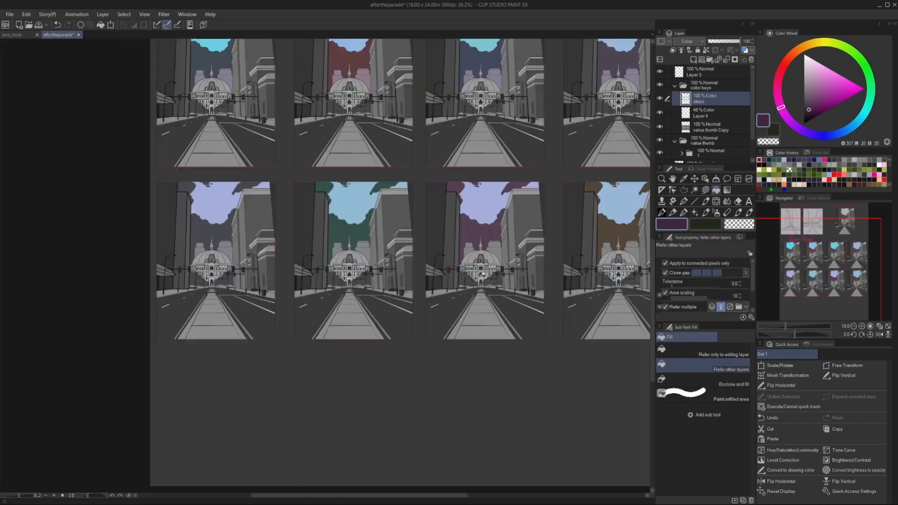
Try to refill the third colour key's dark sky with its sampled slate blue and undo the fill.
{"action": "scroll", "coordinate": [491, 243], "scroll_direction": "down", "scroll_amount": 2}
{"action": "key", "text": "i"}
{"action": "left_click", "coordinate": [482, 111]}
{"action": "key", "text": "g"}
{"action": "left_click", "coordinate": [455, 77]}
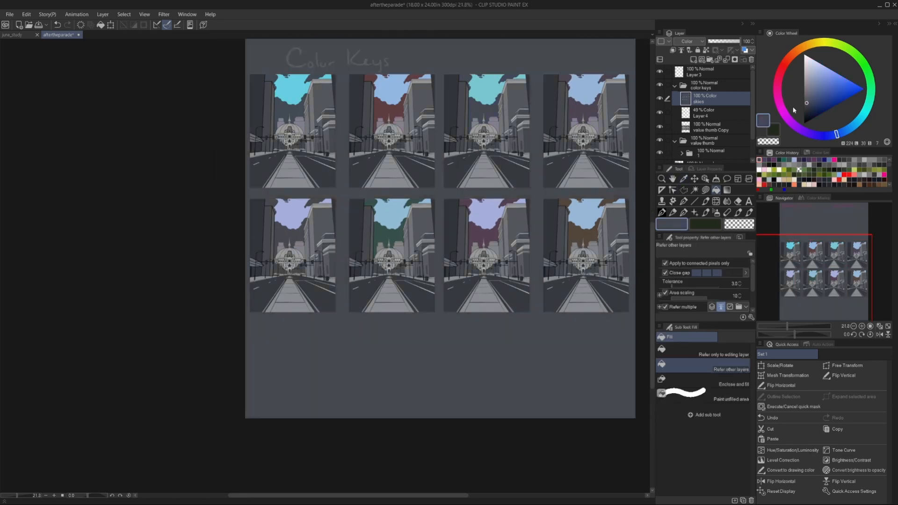
{"action": "key", "text": "ctrl+z"}
Recolour the third colour key's dark sky with a muted slate blue and its bright sky with a softer light cyan.
{"action": "scroll", "coordinate": [503, 78], "scroll_direction": "up", "scroll_amount": 2}
{"action": "left_click", "coordinate": [808, 104]}
{"action": "left_click", "coordinate": [502, 77]}
{"action": "scroll", "coordinate": [501, 78], "scroll_direction": "up", "scroll_amount": 3}
{"action": "scroll", "coordinate": [501, 187], "scroll_direction": "down", "scroll_amount": 4}
{"action": "left_click", "coordinate": [497, 151], "text": "alt"}
{"action": "left_click", "coordinate": [539, 198]}
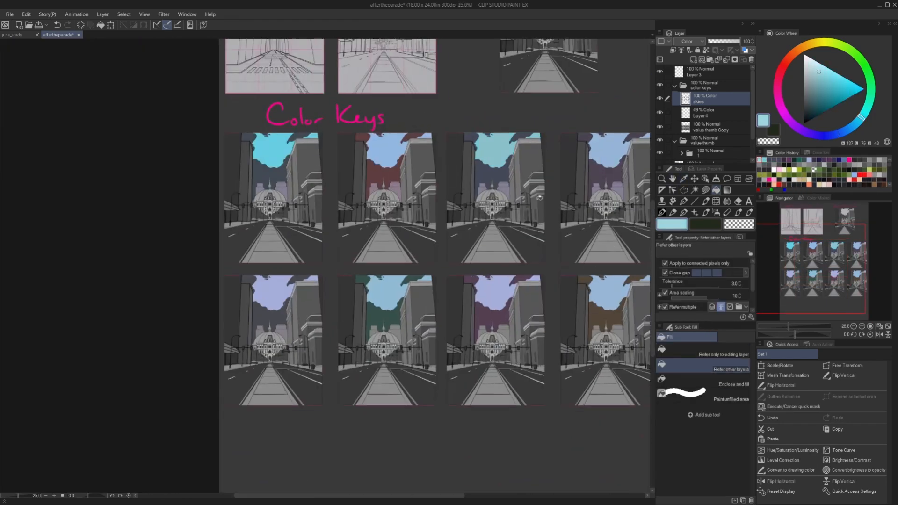
Refill the sixth colour key's dark sky with a more muted teal sampled from it.
{"action": "scroll", "coordinate": [540, 197], "scroll_direction": "down", "scroll_amount": 1}
{"action": "key", "text": "i"}
{"action": "left_click", "coordinate": [418, 262]}
{"action": "key", "text": "g"}
{"action": "scroll", "coordinate": [421, 225], "scroll_direction": "up", "scroll_amount": 4}
{"action": "left_click", "coordinate": [418, 223]}
{"action": "scroll", "coordinate": [440, 257], "scroll_direction": "down", "scroll_amount": 4}
Try refilling a bright sky area with light blue sampled from the sixth colour key and undo the fill.
{"action": "key", "text": "i"}
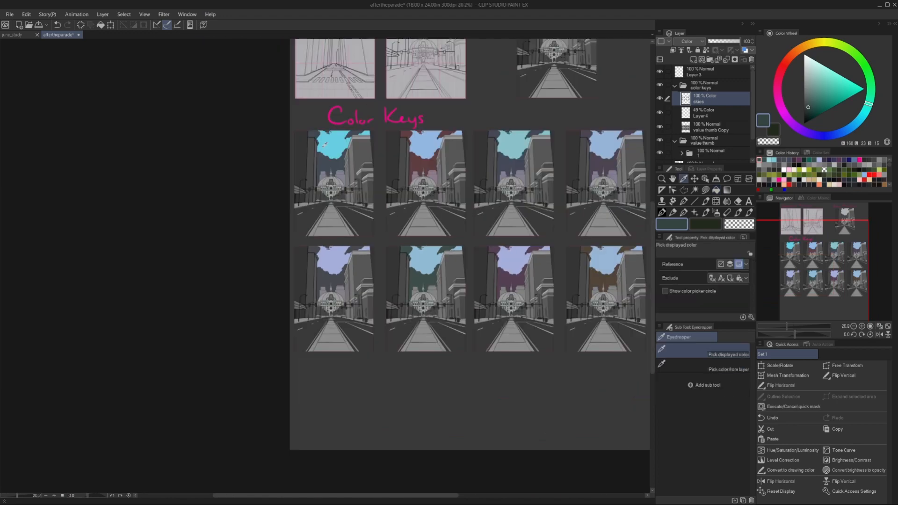
{"action": "left_click", "coordinate": [325, 145]}
{"action": "left_click", "coordinate": [427, 263]}
{"action": "key", "text": "g"}
{"action": "key", "text": "ctrl+z"}
{"action": "scroll", "coordinate": [397, 140], "scroll_direction": "down", "scroll_amount": 3}
{"action": "scroll", "coordinate": [474, 178], "scroll_direction": "up", "scroll_amount": 6}
{"action": "scroll", "coordinate": [350, 182], "scroll_direction": "down", "scroll_amount": 2}
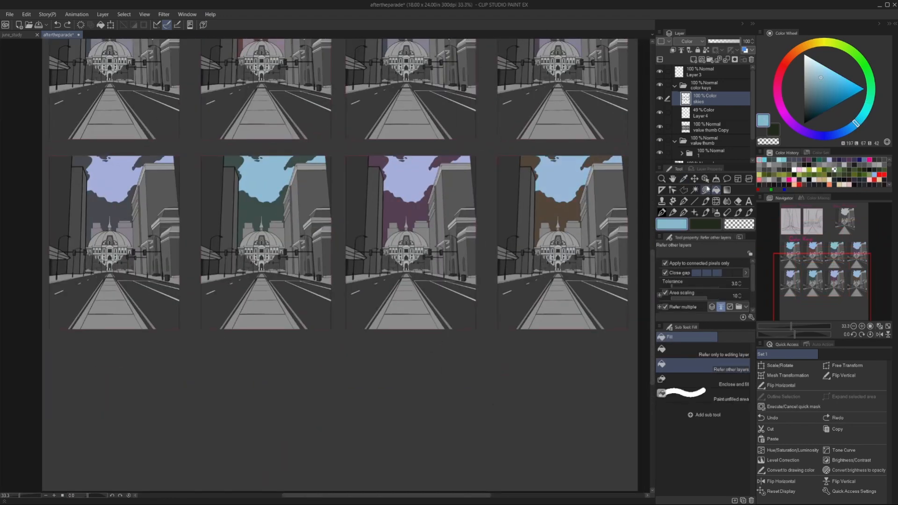
Refill the seventh colour key's bright sky with the light blue used in the eighth key's sky.
{"action": "left_click", "coordinate": [694, 190]}
{"action": "left_click", "coordinate": [571, 180]}
{"action": "left_click", "coordinate": [716, 190]}
{"action": "left_click", "coordinate": [571, 180]}
{"action": "left_click", "coordinate": [694, 190]}
{"action": "left_click", "coordinate": [417, 180]}
{"action": "left_click", "coordinate": [716, 190]}
{"action": "scroll", "coordinate": [635, 244], "scroll_direction": "down", "scroll_amount": 2}
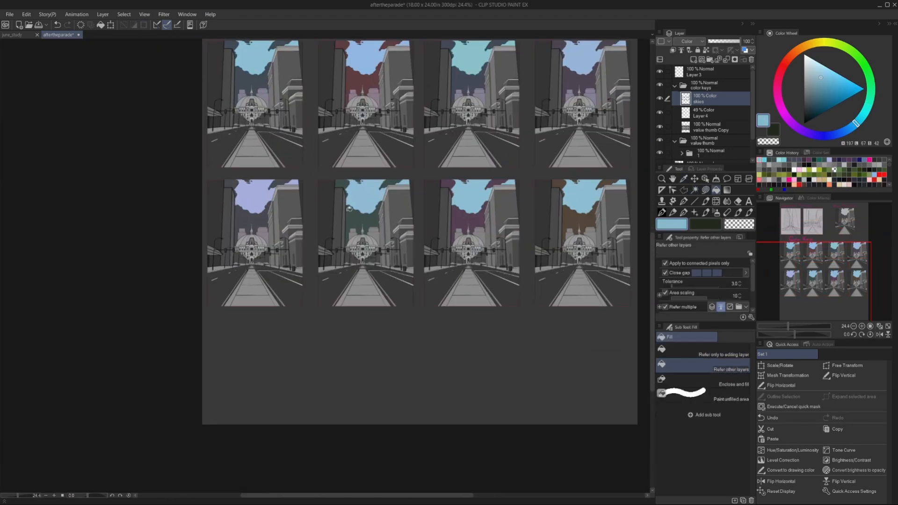
Tint the background buildings left of the fifth colour key's dome with a muted violet on Layer 4.
{"action": "scroll", "coordinate": [306, 120], "scroll_direction": "down", "scroll_amount": 1}
{"action": "left_click", "coordinate": [684, 190]}
{"action": "scroll", "coordinate": [257, 276], "scroll_direction": "up", "scroll_amount": 10}
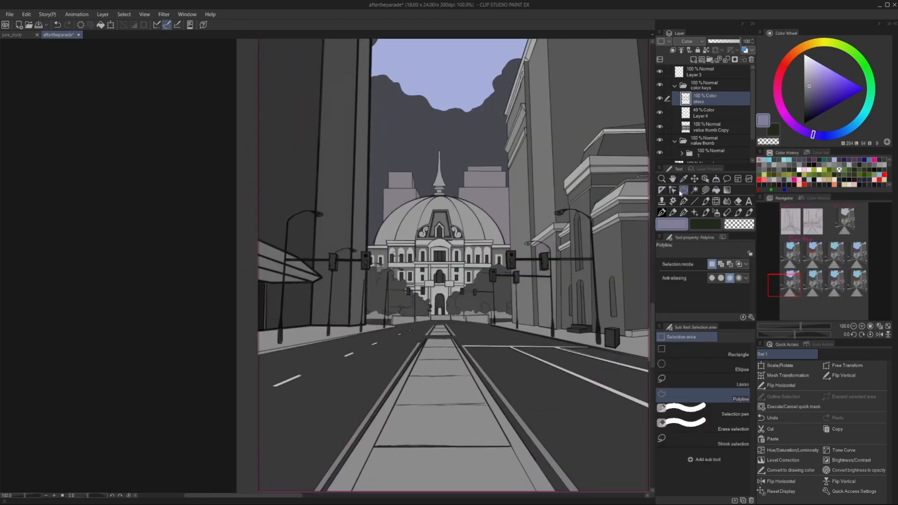
{"action": "left_click", "coordinate": [371, 164]}
{"action": "left_click", "coordinate": [379, 281]}
{"action": "left_click", "coordinate": [405, 256]}
{"action": "left_click", "coordinate": [457, 230]}
{"action": "left_click", "coordinate": [463, 183]}
{"action": "left_click", "coordinate": [371, 164]}
Tint the background buildings right of the fifth colour key's dome with the same muted violet.
{"action": "left_click", "coordinate": [532, 166]}
{"action": "left_click", "coordinate": [528, 229]}
{"action": "left_click", "coordinate": [538, 233]}
{"action": "left_click", "coordinate": [558, 241]}
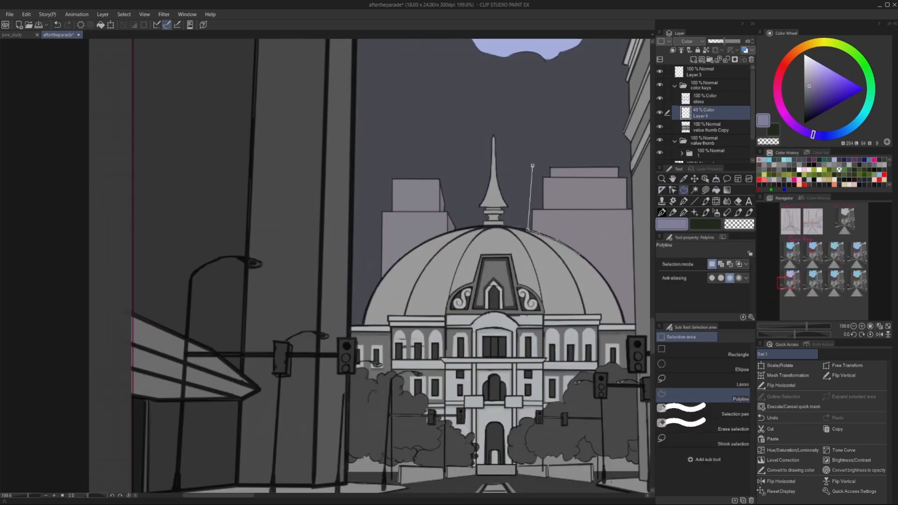
{"action": "left_click", "coordinate": [636, 155]}
{"action": "left_click", "coordinate": [532, 166]}
{"action": "key", "text": "ctrl+d"}
Shift the violet to hue 263 and fill the background buildings on both sides of the sixth colour key's dome.
{"action": "scroll", "coordinate": [327, 141], "scroll_direction": "down", "scroll_amount": 8}
{"action": "scroll", "coordinate": [435, 220], "scroll_direction": "up", "scroll_amount": 8}
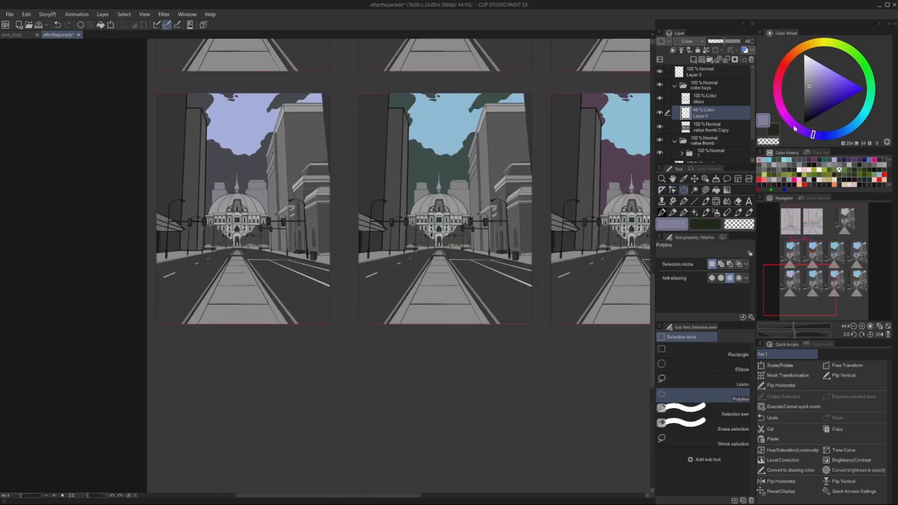
{"action": "left_click", "coordinate": [802, 131]}
{"action": "left_click", "coordinate": [359, 150]}
{"action": "left_click", "coordinate": [363, 265]}
{"action": "left_click", "coordinate": [359, 150]}
{"action": "key", "text": "alt+Delete"}
{"action": "key", "text": "ctrl+d"}
{"action": "left_click", "coordinate": [517, 141]}
{"action": "left_click", "coordinate": [513, 211]}
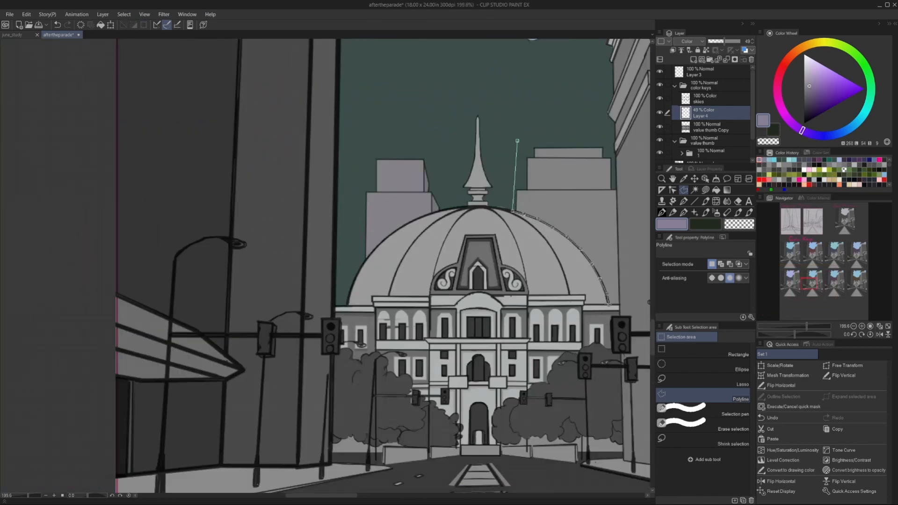
{"action": "scroll", "coordinate": [328, 261], "scroll_direction": "down", "scroll_amount": 12}
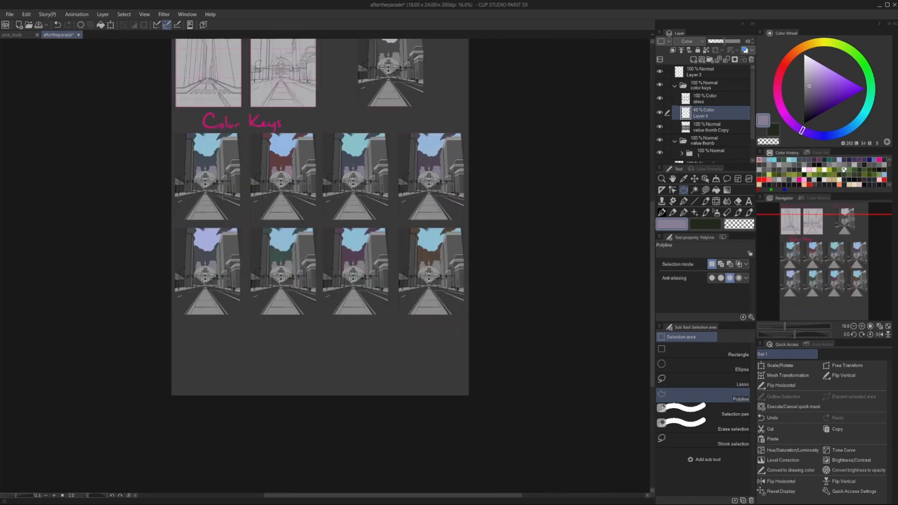
Fill the background buildings on both sides of the seventh colour key's dome with the purple of its dark sky.
{"action": "scroll", "coordinate": [326, 264], "scroll_direction": "up", "scroll_amount": 12}
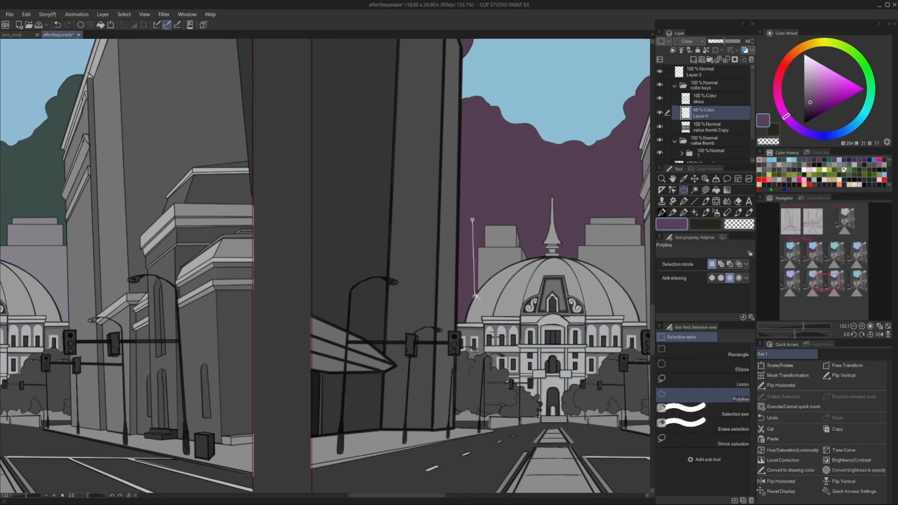
{"action": "scroll", "coordinate": [526, 261], "scroll_direction": "down", "scroll_amount": 3}
{"action": "scroll", "coordinate": [526, 261], "scroll_direction": "up", "scroll_amount": 5}
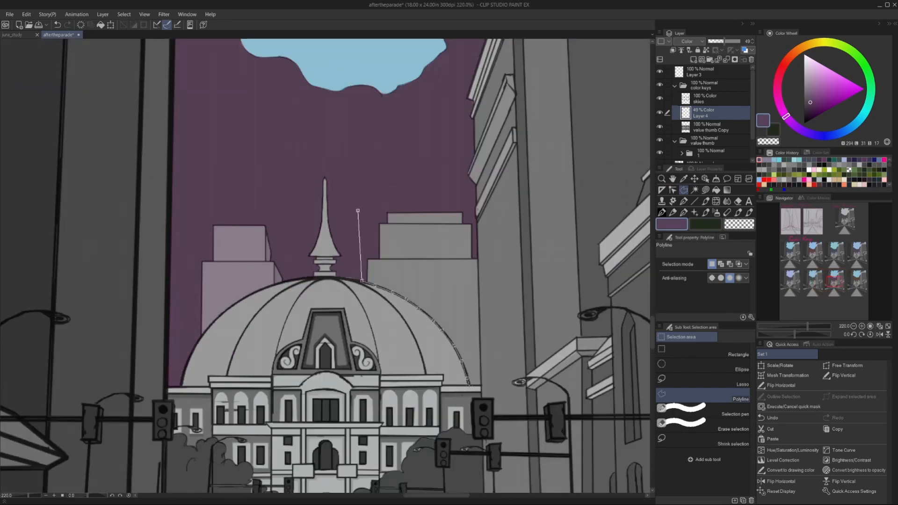
{"action": "left_click", "coordinate": [482, 387]}
{"action": "left_click", "coordinate": [471, 205]}
{"action": "left_click", "coordinate": [358, 211]}
{"action": "scroll", "coordinate": [318, 374], "scroll_direction": "down", "scroll_amount": 7}
Shift the purple to hue 266 and fill the background buildings left of the eighth colour key's dome.
{"action": "left_click", "coordinate": [804, 132]}
{"action": "scroll", "coordinate": [463, 278], "scroll_direction": "up", "scroll_amount": 6}
{"action": "left_click", "coordinate": [390, 238]}
{"action": "left_click", "coordinate": [389, 356]}
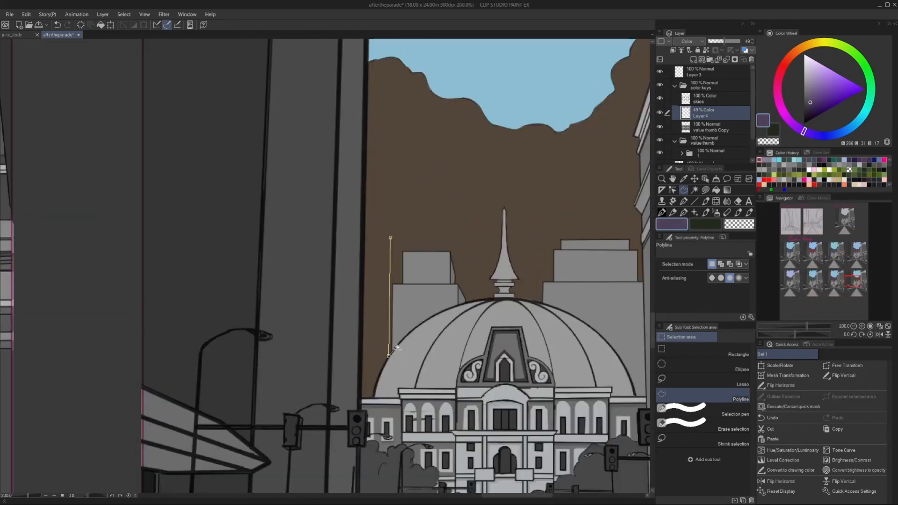
{"action": "left_click", "coordinate": [470, 303]}
{"action": "left_click", "coordinate": [470, 237]}
{"action": "left_click", "coordinate": [391, 238]}
{"action": "key", "text": "alt+Delete"}
{"action": "key", "text": "ctrl+d"}
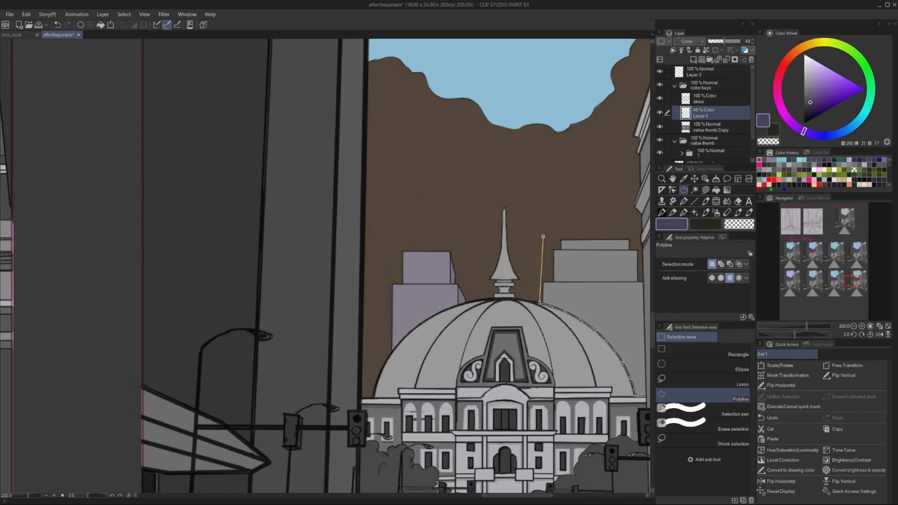
Fill the background buildings right of the eighth colour key's dome with the same violet.
{"action": "left_click", "coordinate": [647, 396]}
{"action": "left_click", "coordinate": [639, 243]}
{"action": "left_click", "coordinate": [627, 233]}
{"action": "left_click", "coordinate": [543, 236]}
{"action": "key", "text": "alt+Delete"}
{"action": "key", "text": "ctrl+d"}
{"action": "scroll", "coordinate": [499, 276], "scroll_direction": "down", "scroll_amount": 6}
{"action": "scroll", "coordinate": [486, 190], "scroll_direction": "down", "scroll_amount": 2}
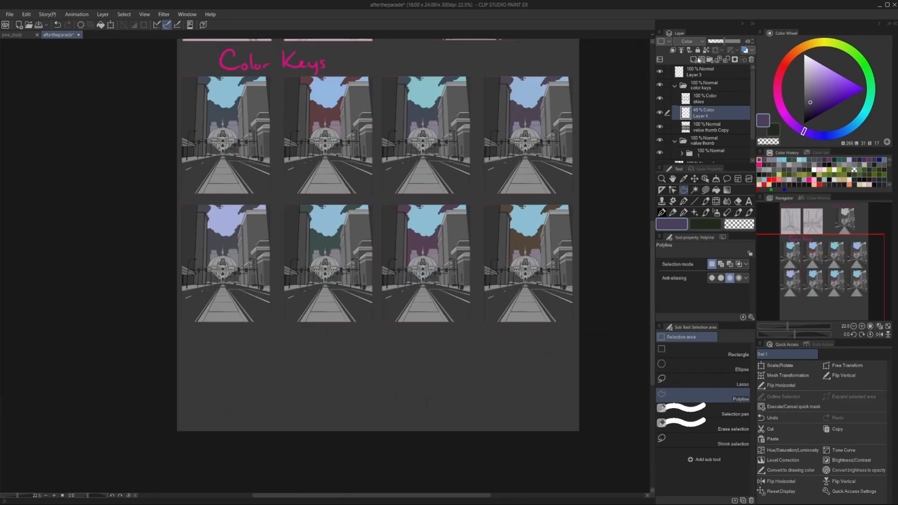
Rename Layer 4 "background buildings" and add a layer above it named "trees".
{"action": "double_click", "coordinate": [706, 130]}
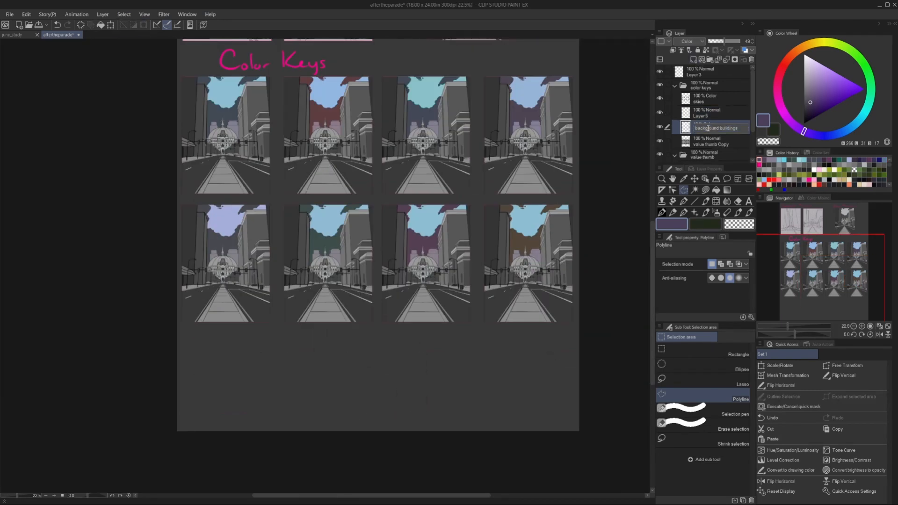
{"action": "key", "text": "Return"}
{"action": "double_click", "coordinate": [701, 116]}
{"action": "type", "text": "trees"}
{"action": "key", "text": "Return"}
Outline the upper part of the first colour key's left tree, up to the lamp post, and fill it with green.
{"action": "scroll", "coordinate": [177, 133], "scroll_direction": "up", "scroll_amount": 6}
{"action": "left_click", "coordinate": [871, 92]}
{"action": "left_click", "coordinate": [825, 99]}
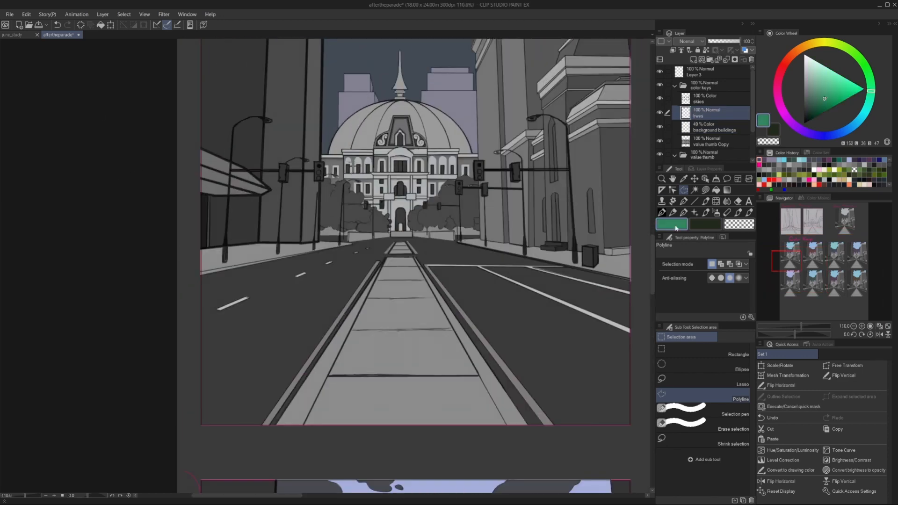
{"action": "scroll", "coordinate": [374, 209], "scroll_direction": "up", "scroll_amount": 3}
{"action": "scroll", "coordinate": [208, 89], "scroll_direction": "up", "scroll_amount": 2}
{"action": "left_click", "coordinate": [205, 107]}
{"action": "left_click", "coordinate": [218, 104]}
{"action": "left_click", "coordinate": [229, 102]}
{"action": "left_click", "coordinate": [242, 106]}
{"action": "left_click", "coordinate": [252, 113]}
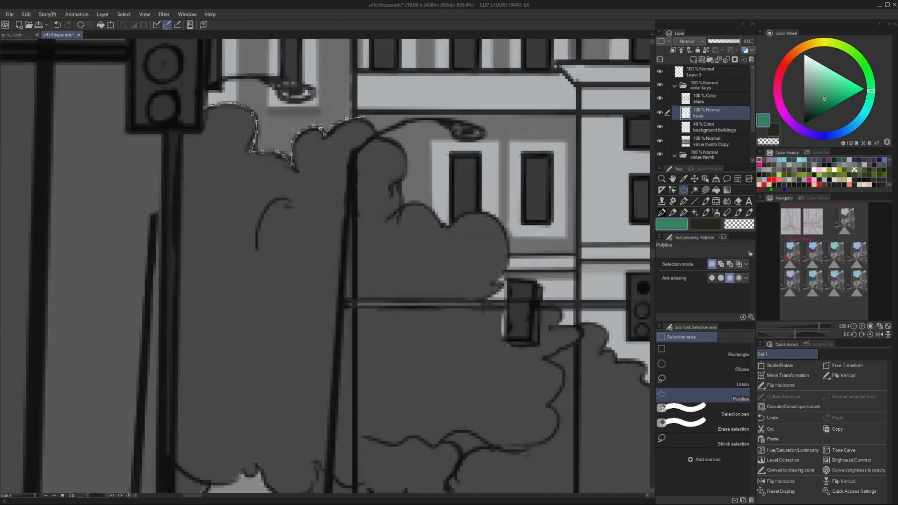
{"action": "left_click", "coordinate": [202, 135]}
{"action": "left_click", "coordinate": [205, 108]}
{"action": "key", "text": "alt+Delete"}
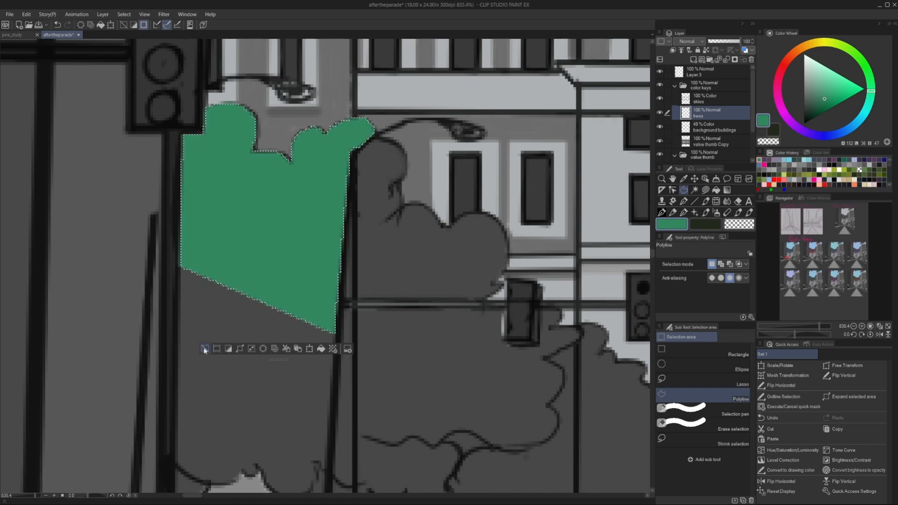
{"action": "left_click", "coordinate": [205, 349]}
Set the trees layer to Color blending and recolour its fill with a more muted green.
{"action": "left_click", "coordinate": [690, 42]}
{"action": "left_click", "coordinate": [682, 257]}
{"action": "scroll", "coordinate": [413, 204], "scroll_direction": "down", "scroll_amount": 10}
{"action": "scroll", "coordinate": [411, 215], "scroll_direction": "up", "scroll_amount": 3}
{"action": "left_click", "coordinate": [815, 100]}
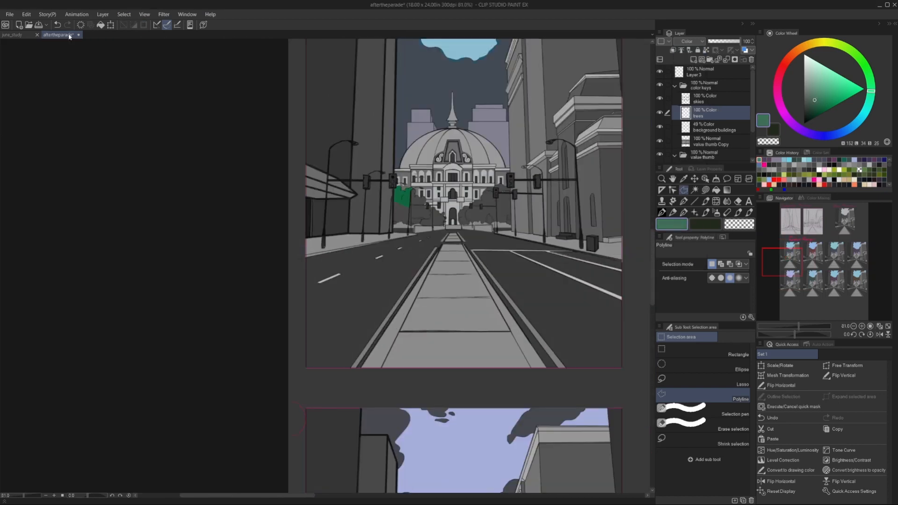
{"action": "left_click", "coordinate": [26, 15]}
{"action": "left_click", "coordinate": [56, 157]}
Outline the lower part of the left tree, from the traffic signal pole to the lamp post, and fill it green.
{"action": "scroll", "coordinate": [370, 204], "scroll_direction": "up", "scroll_amount": 5}
{"action": "scroll", "coordinate": [484, 171], "scroll_direction": "up", "scroll_amount": 2}
{"action": "left_click", "coordinate": [477, 179]}
{"action": "left_click", "coordinate": [473, 362]}
{"action": "scroll", "coordinate": [535, 343], "scroll_direction": "up", "scroll_amount": 2}
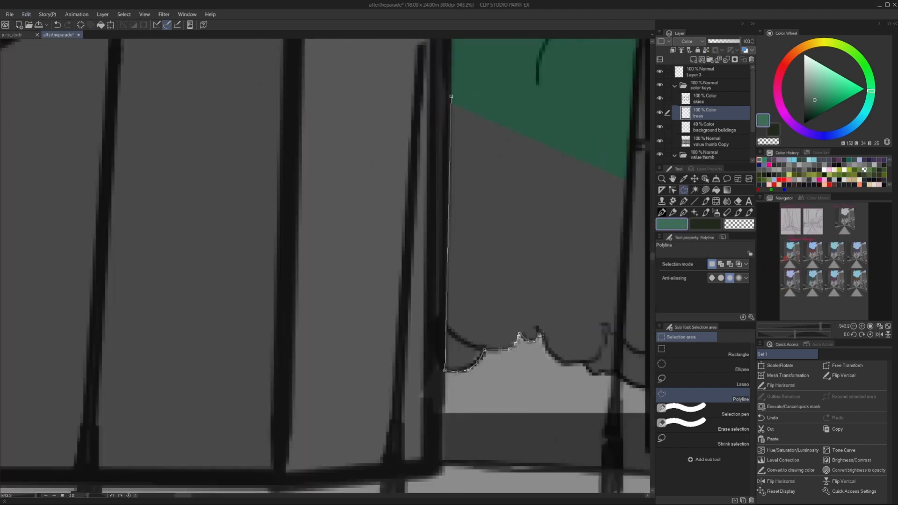
{"action": "scroll", "coordinate": [541, 336], "scroll_direction": "up", "scroll_amount": 2}
{"action": "left_click", "coordinate": [547, 340]}
{"action": "left_click", "coordinate": [553, 354]}
{"action": "left_click", "coordinate": [564, 368]}
{"action": "scroll", "coordinate": [579, 381], "scroll_direction": "down", "scroll_amount": 2}
{"action": "left_click", "coordinate": [592, 360]}
{"action": "left_click", "coordinate": [599, 373]}
{"action": "left_click", "coordinate": [620, 374]}
{"action": "left_click", "coordinate": [634, 155]}
{"action": "left_click", "coordinate": [447, 74]}
{"action": "key", "text": "alt+Delete"}
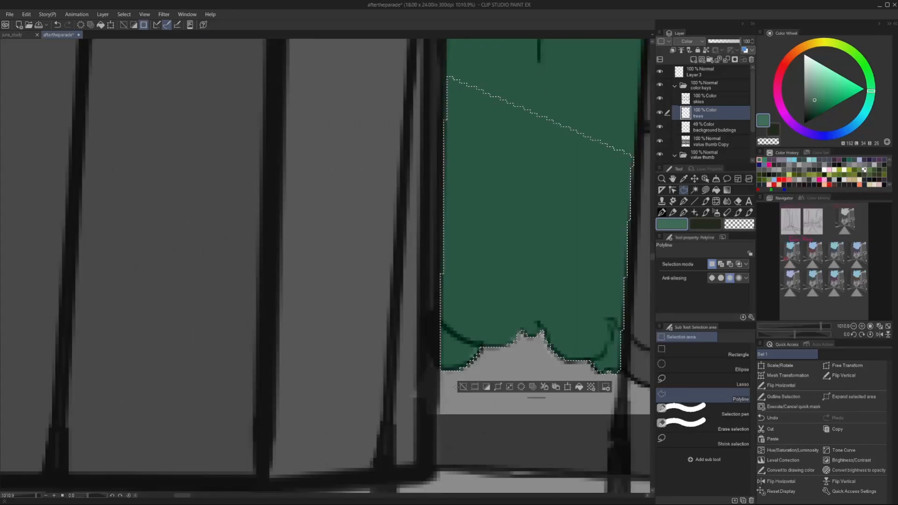
{"action": "key", "text": "ctrl+d"}
Fill the foliage to the right of the lamp post, above the traffic signal arm, with the muted green.
{"action": "scroll", "coordinate": [495, 261], "scroll_direction": "down", "scroll_amount": 4}
{"action": "scroll", "coordinate": [474, 174], "scroll_direction": "up", "scroll_amount": 3}
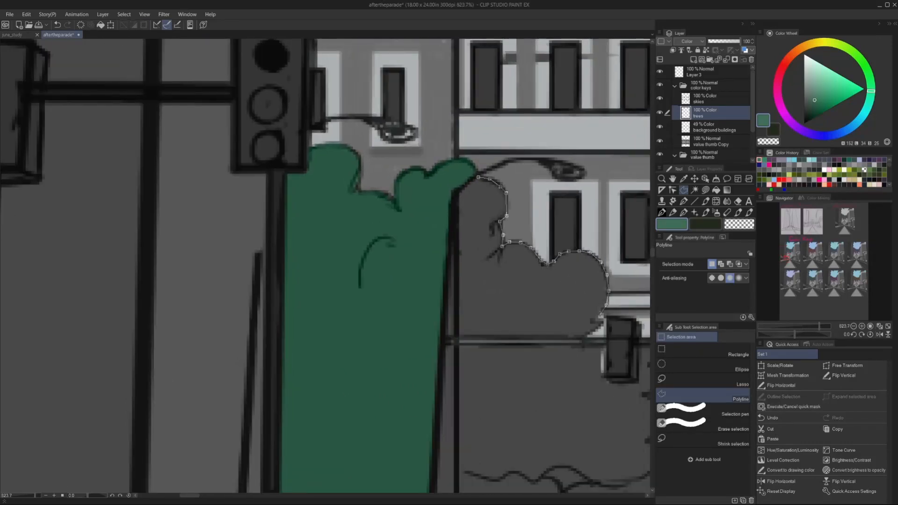
{"action": "left_click", "coordinate": [462, 338]}
{"action": "left_click", "coordinate": [458, 191]}
{"action": "left_click", "coordinate": [478, 177]}
{"action": "key", "text": "alt+Delete"}
{"action": "key", "text": "ctrl+d"}
Fill the narrow strip of foliage between the lamp post and the thin pole beside it with green.
{"action": "scroll", "coordinate": [451, 332], "scroll_direction": "down", "scroll_amount": 5}
{"action": "scroll", "coordinate": [445, 339], "scroll_direction": "up", "scroll_amount": 5}
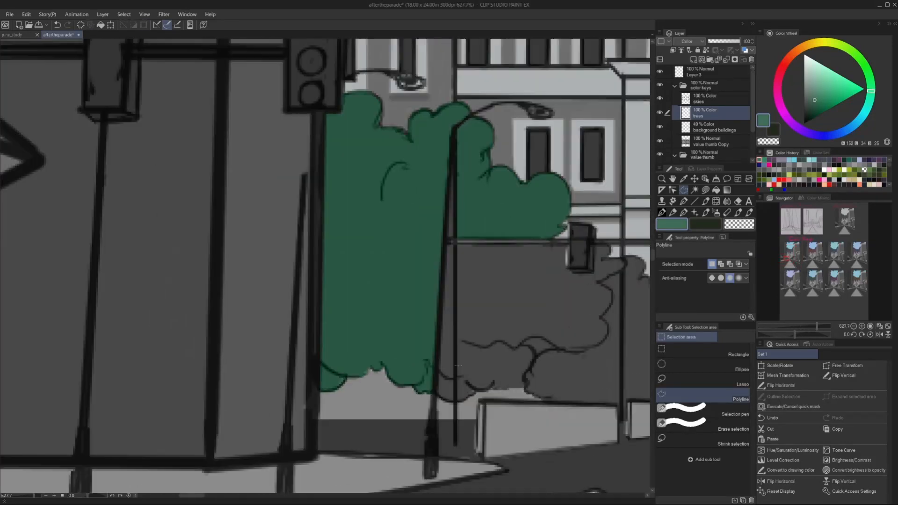
{"action": "left_click", "coordinate": [455, 139]}
{"action": "left_click", "coordinate": [455, 139]}
{"action": "key", "text": "alt+Delete"}
{"action": "key", "text": "ctrl+d"}
Outline the left tree's foliage below the signal arm, around the small traffic light to its right edge, and fill it green.
{"action": "scroll", "coordinate": [455, 211], "scroll_direction": "down", "scroll_amount": 5}
{"action": "scroll", "coordinate": [538, 236], "scroll_direction": "up", "scroll_amount": 3}
{"action": "left_click", "coordinate": [537, 237]}
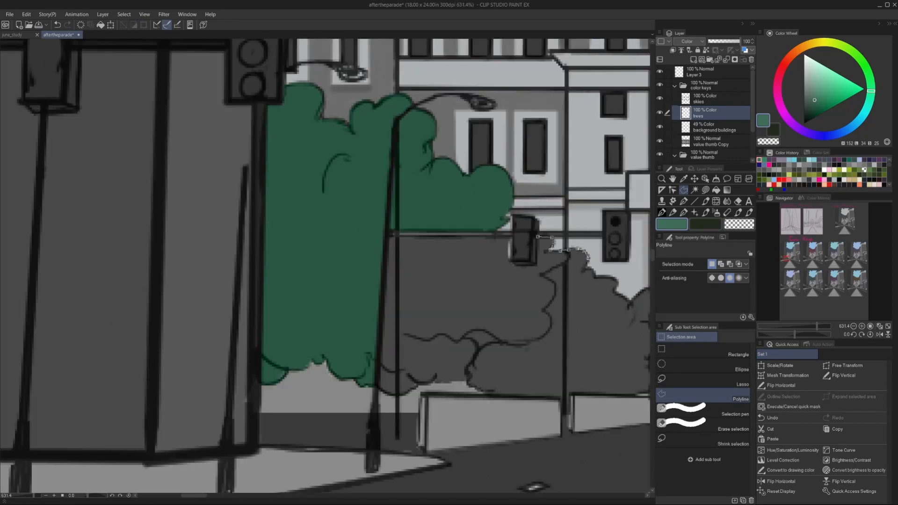
{"action": "left_click", "coordinate": [629, 302]}
{"action": "left_click", "coordinate": [629, 308]}
{"action": "left_click", "coordinate": [637, 295]}
{"action": "left_click", "coordinate": [645, 290]}
{"action": "scroll", "coordinate": [629, 299], "scroll_direction": "down", "scroll_amount": 1}
{"action": "left_click", "coordinate": [637, 306]}
{"action": "left_click", "coordinate": [644, 310]}
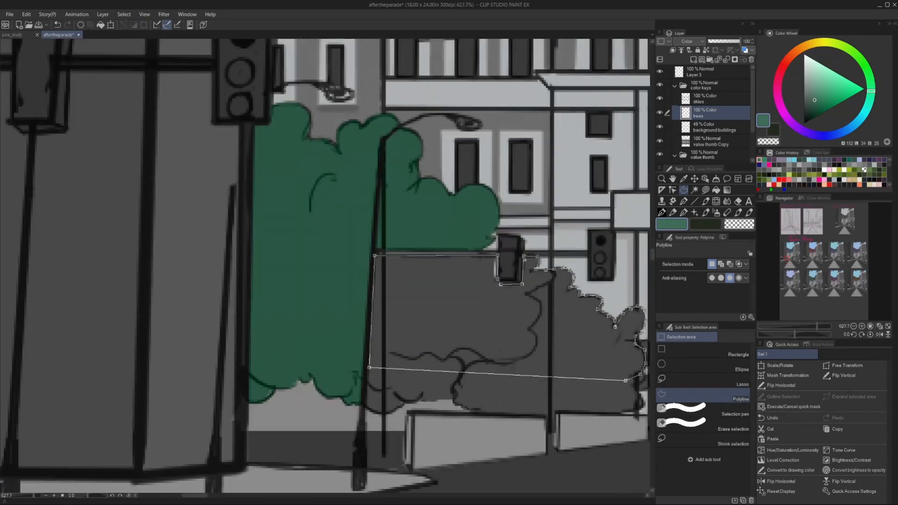
{"action": "left_click", "coordinate": [538, 256]}
{"action": "key", "text": "alt+Delete"}
{"action": "key", "text": "ctrl+d"}
Fill the remaining bottom strip of the left tree, above the low walls, with the muted green.
{"action": "scroll", "coordinate": [369, 365], "scroll_direction": "down", "scroll_amount": 1}
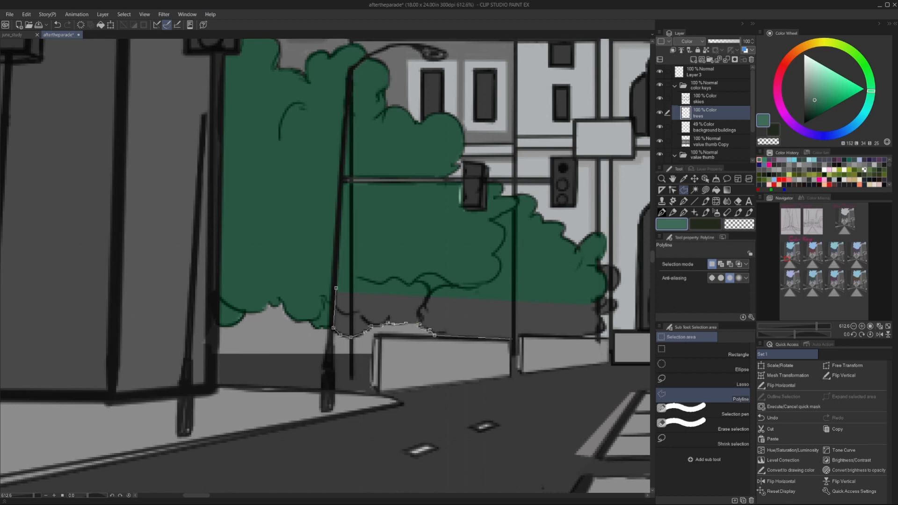
{"action": "left_click", "coordinate": [336, 288]}
{"action": "key", "text": "alt+Delete"}
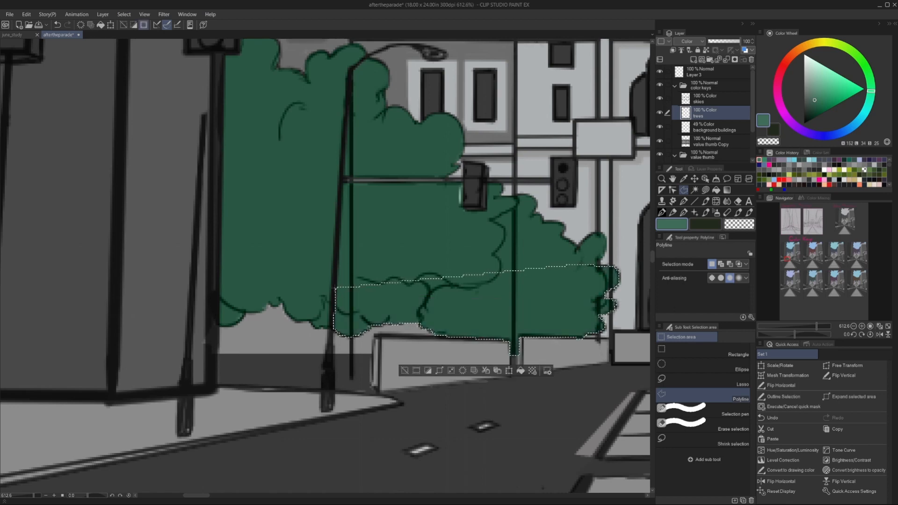
{"action": "key", "text": "ctrl+d"}
Fill the right tree's section between the traffic signal pole and the building, below the signal arm, with green.
{"action": "scroll", "coordinate": [309, 318], "scroll_direction": "down", "scroll_amount": 8}
{"action": "scroll", "coordinate": [437, 305], "scroll_direction": "up", "scroll_amount": 6}
{"action": "left_click", "coordinate": [466, 211]}
{"action": "left_click", "coordinate": [466, 236]}
{"action": "left_click", "coordinate": [457, 236]}
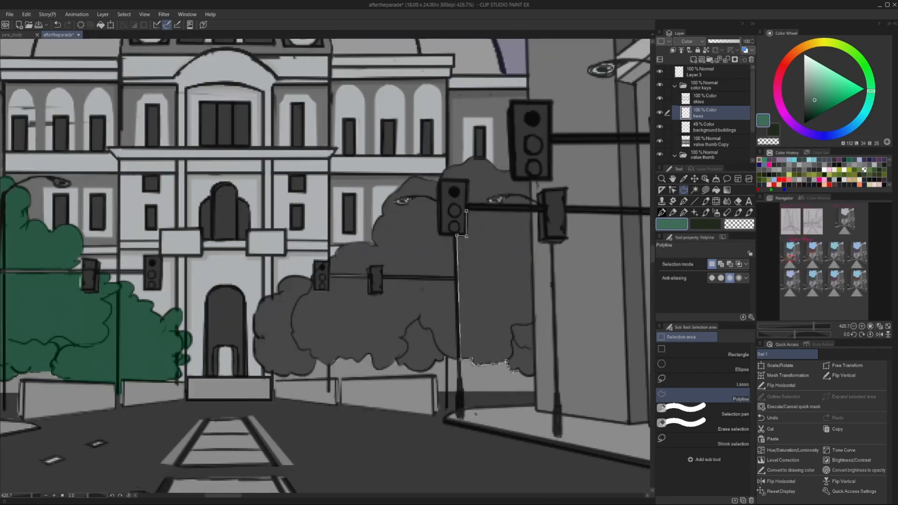
{"action": "left_click", "coordinate": [533, 372]}
{"action": "left_click", "coordinate": [532, 209]}
{"action": "left_click", "coordinate": [467, 211]}
{"action": "key", "text": "alt+Delete"}
{"action": "key", "text": "ctrl+d"}
Fill the top of the right tree above the signal arm, between the traffic lights, with the muted green.
{"action": "left_click", "coordinate": [492, 206]}
{"action": "key", "text": "alt+Delete"}
{"action": "key", "text": "ctrl+d"}
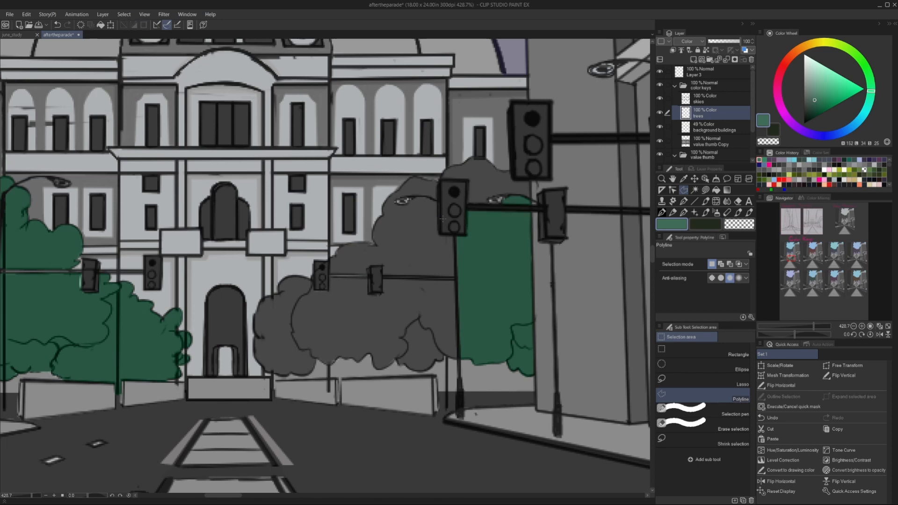
{"action": "left_click", "coordinate": [501, 171]}
{"action": "left_click", "coordinate": [510, 171]}
{"action": "left_click", "coordinate": [511, 180]}
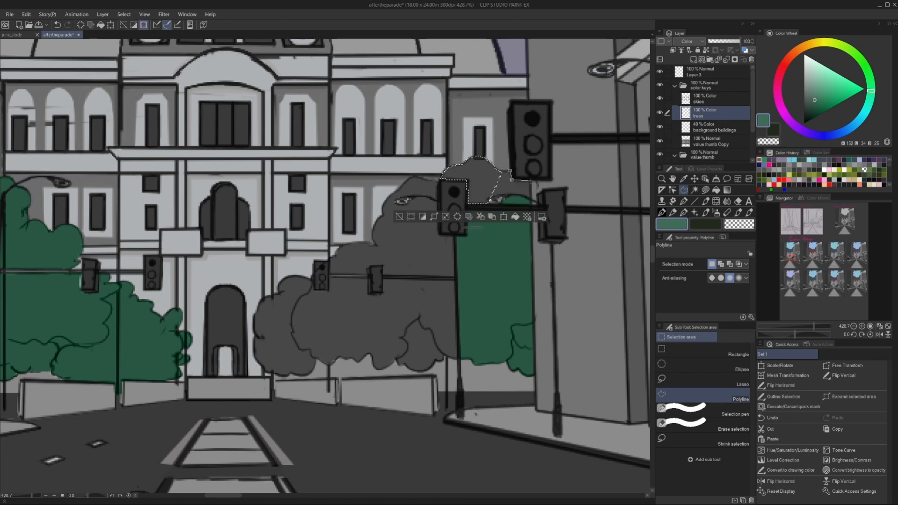
{"action": "left_click", "coordinate": [495, 194]}
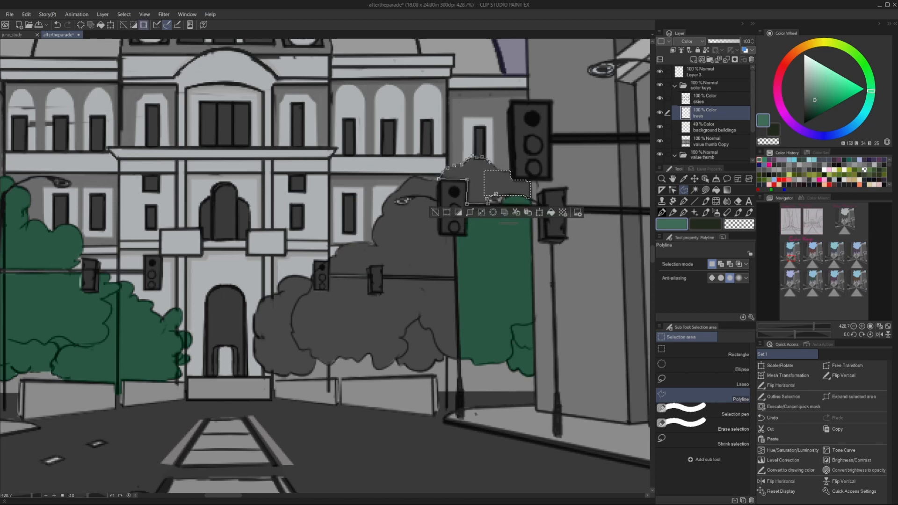
{"action": "left_click", "coordinate": [496, 193]}
{"action": "key", "text": "alt+Delete"}
{"action": "key", "text": "ctrl+d"}
Outline the right tree's upper foliage between the large traffic light and the lower signal arm, and fill it with the muted green.
{"action": "scroll", "coordinate": [412, 224], "scroll_direction": "down", "scroll_amount": 5}
{"action": "scroll", "coordinate": [350, 222], "scroll_direction": "up", "scroll_amount": 9}
{"action": "left_click", "coordinate": [608, 119]}
{"action": "left_click", "coordinate": [599, 112]}
{"action": "left_click", "coordinate": [589, 115]}
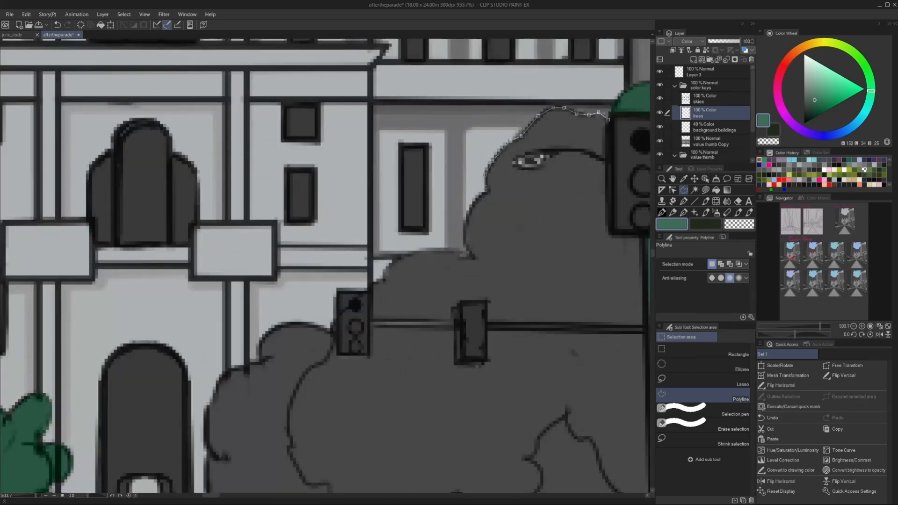
{"action": "left_click", "coordinate": [462, 301]}
{"action": "left_click", "coordinate": [487, 301]}
{"action": "left_click", "coordinate": [488, 323]}
{"action": "scroll", "coordinate": [580, 323], "scroll_direction": "down", "scroll_amount": 3}
{"action": "scroll", "coordinate": [631, 322], "scroll_direction": "up", "scroll_amount": 3}
{"action": "left_click", "coordinate": [631, 323]}
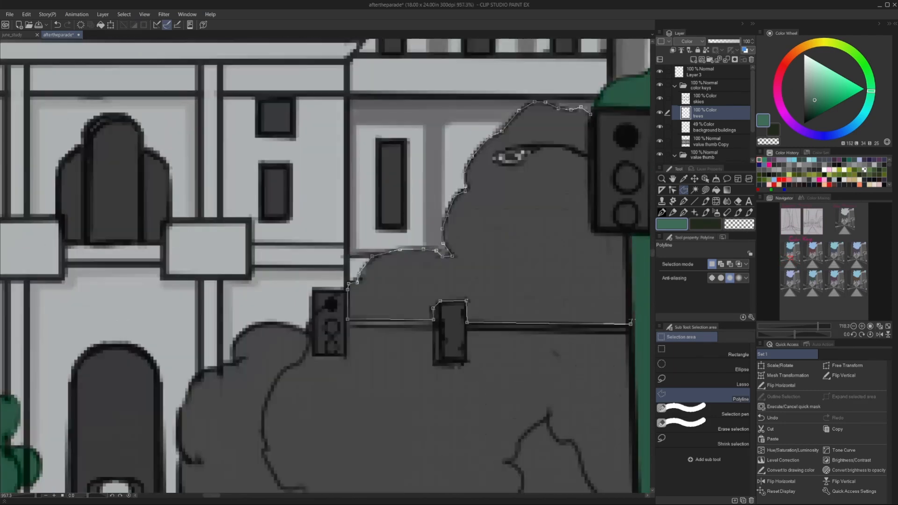
{"action": "scroll", "coordinate": [639, 323], "scroll_direction": "down", "scroll_amount": 10}
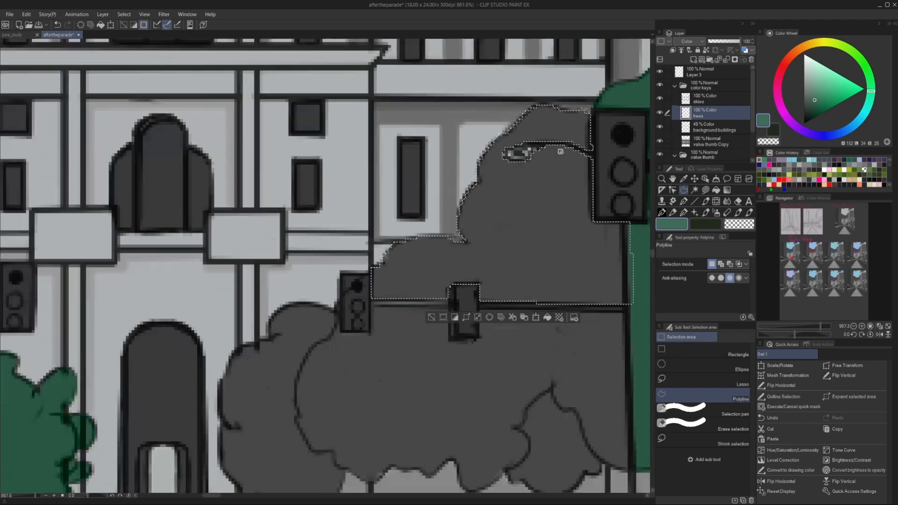
{"action": "scroll", "coordinate": [600, 312], "scroll_direction": "up", "scroll_amount": 8}
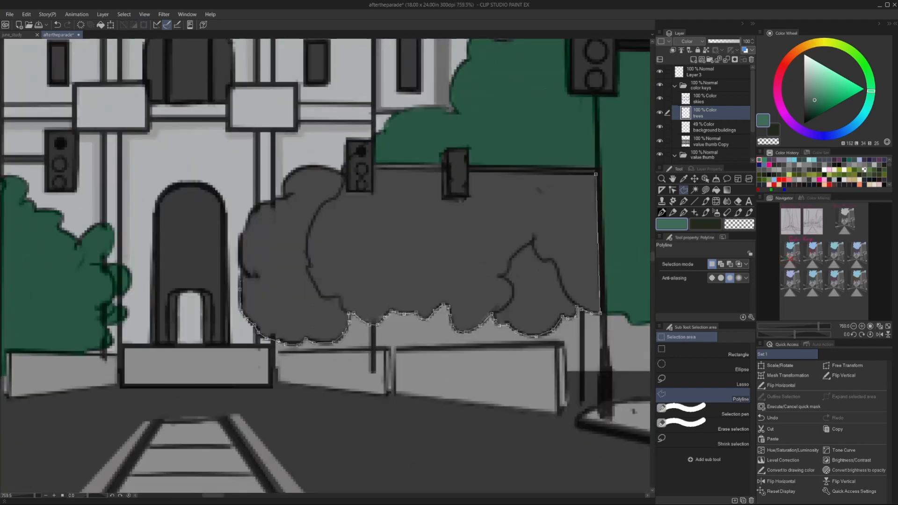
Finish outlining the right tree's lower foliage below the signal arm, from the low walls up to the small traffic light.
{"action": "left_click", "coordinate": [284, 188]}
{"action": "left_click", "coordinate": [294, 171]}
{"action": "left_click", "coordinate": [320, 166]}
{"action": "double_click", "coordinate": [342, 168]}
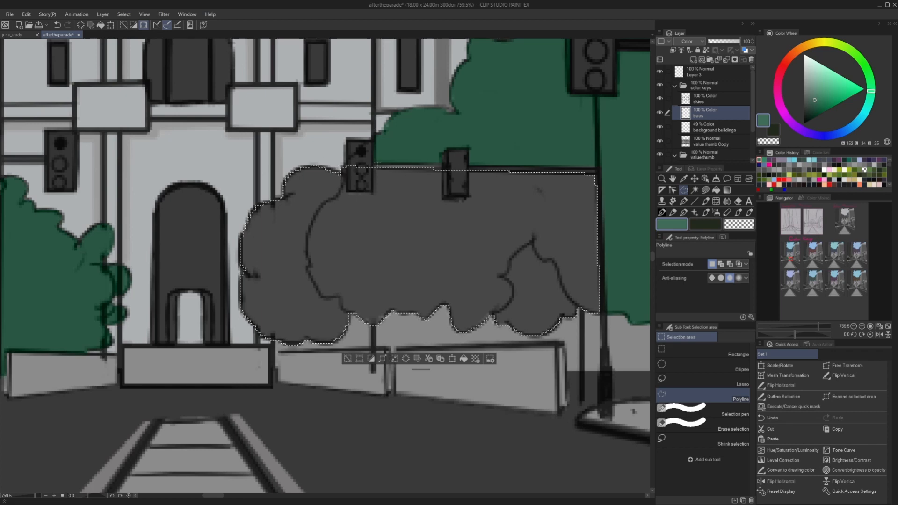
Subtract both small traffic lights from the lower foliage selection, fill it with the muted green and clear the selection.
{"action": "left_click", "coordinate": [347, 156], "text": "alt"}
{"action": "left_click", "coordinate": [347, 192], "text": "alt"}
{"action": "left_click", "coordinate": [373, 192], "text": "alt"}
{"action": "left_click", "coordinate": [373, 162], "text": "alt"}
{"action": "left_click", "coordinate": [348, 156], "text": "alt"}
{"action": "left_click", "coordinate": [442, 165], "text": "alt"}
{"action": "left_click", "coordinate": [443, 200], "text": "alt"}
{"action": "left_click", "coordinate": [462, 200], "text": "alt"}
{"action": "left_click", "coordinate": [469, 195], "text": "alt"}
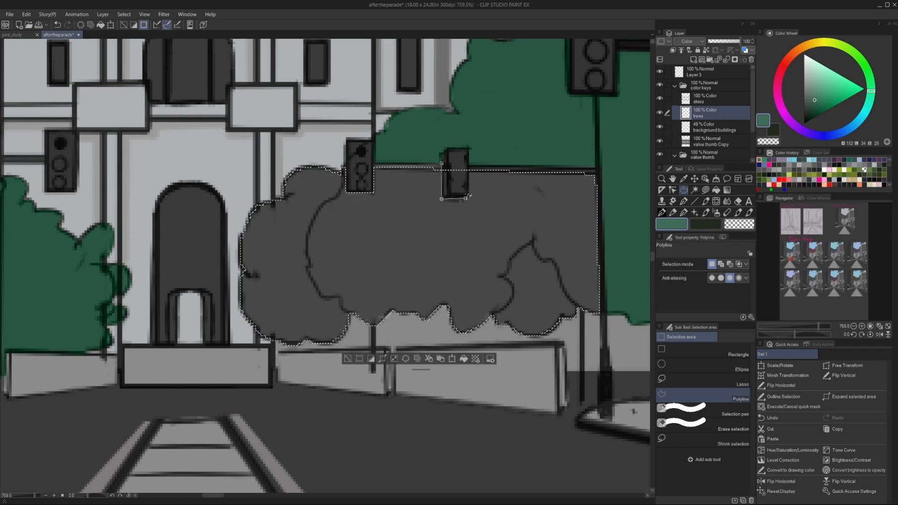
{"action": "double_click", "coordinate": [469, 165], "text": "alt"}
{"action": "left_click", "coordinate": [463, 359]}
{"action": "left_click", "coordinate": [347, 359]}
Duplicate the trees layer and align the copy over the trees of the upper row's second thumbnail.
{"action": "scroll", "coordinate": [338, 260], "scroll_direction": "down", "scroll_amount": 10}
{"action": "left_click", "coordinate": [695, 179]}
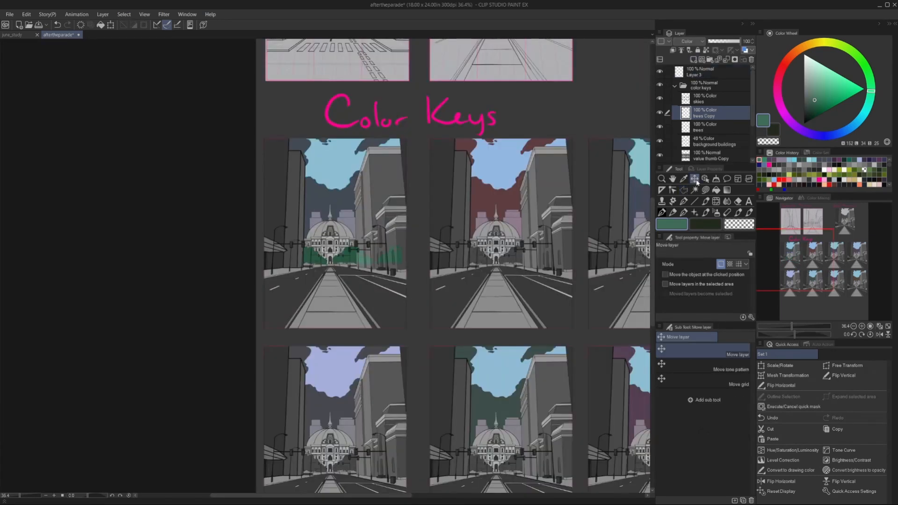
{"action": "left_click_drag", "start_coordinate": [485, 257], "coordinate": [502, 257]}
{"action": "scroll", "coordinate": [505, 258], "scroll_direction": "up", "scroll_amount": 8}
{"action": "scroll", "coordinate": [460, 215], "scroll_direction": "down", "scroll_amount": 7}
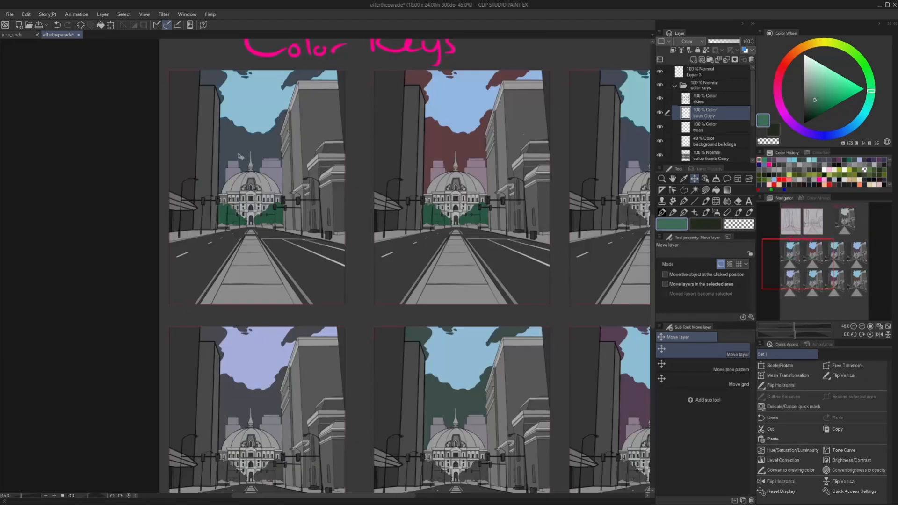
Warm and mute the second thumbnail's trees with a hue shift of about -20 and saturation of about -19.
{"action": "left_click", "coordinate": [26, 15]}
{"action": "mouse_move", "coordinate": [96, 221]}
{"action": "key", "text": "ctrl+u"}
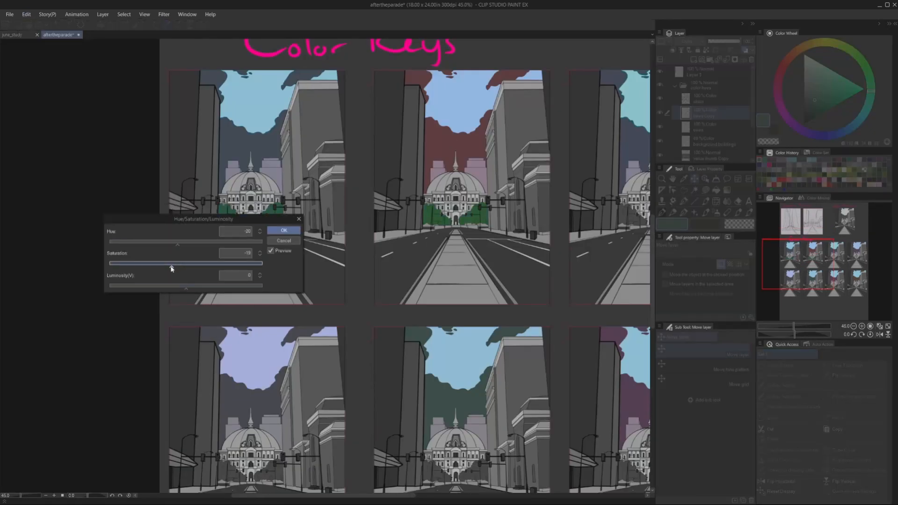
{"action": "key", "text": "Return"}
Duplicate the original trees layer and align the copy over the trees of the upper row's third thumbnail.
{"action": "scroll", "coordinate": [243, 240], "scroll_direction": "down", "scroll_amount": 3}
{"action": "left_click", "coordinate": [691, 126]}
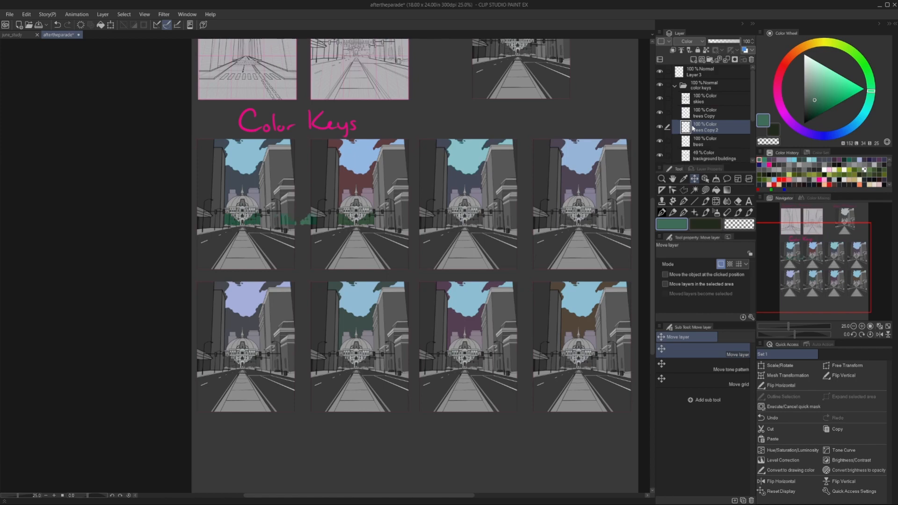
{"action": "scroll", "coordinate": [472, 213], "scroll_direction": "up", "scroll_amount": 7}
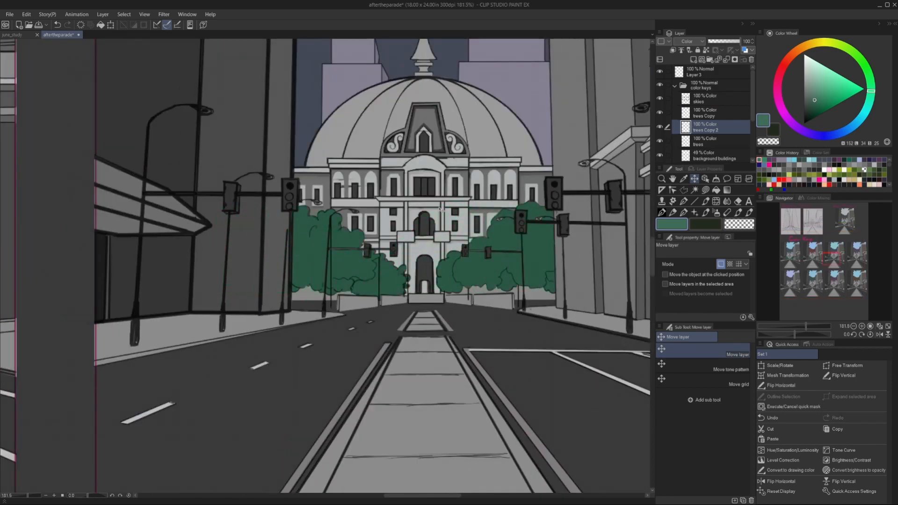
Sample the third thumbnail's dark slate blue cloud colour, set up Lasso fill, and create a selection from the skies layer.
{"action": "scroll", "coordinate": [350, 220], "scroll_direction": "down", "scroll_amount": 7}
{"action": "left_click", "coordinate": [684, 179]}
{"action": "left_click", "coordinate": [553, 154]}
{"action": "left_click", "coordinate": [711, 99]}
{"action": "left_click", "coordinate": [706, 190]}
{"action": "scroll", "coordinate": [370, 140], "scroll_direction": "up", "scroll_amount": 8}
{"action": "right_click", "coordinate": [701, 103]}
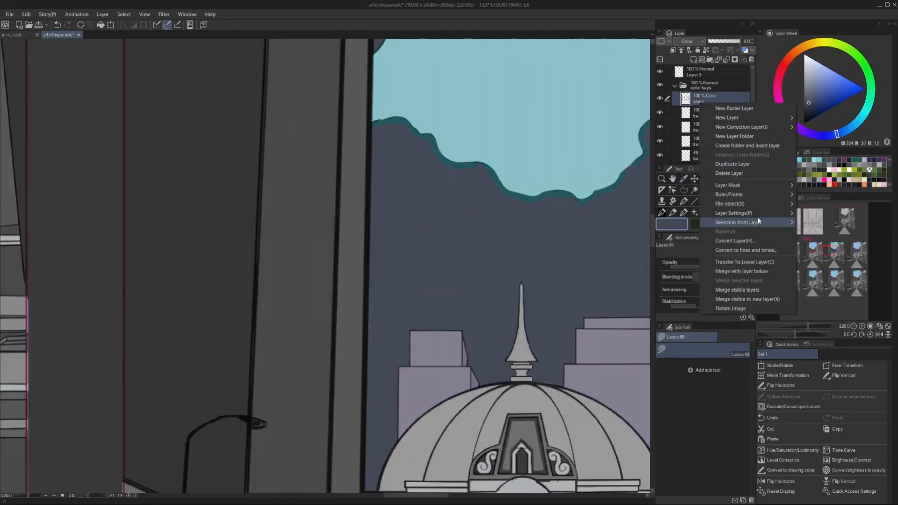
{"action": "mouse_move", "coordinate": [758, 221]}
{"action": "left_click", "coordinate": [826, 222]}
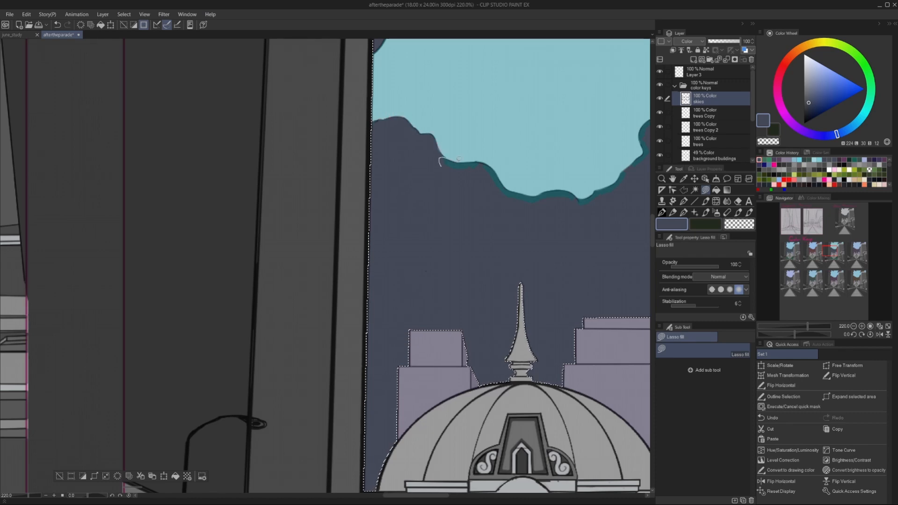
Cover the teal fringe along the third thumbnail's cloud edges with dark slate blue lasso fills.
{"action": "mouse_move", "coordinate": [459, 159]}
{"action": "left_mouse_down"}
{"action": "mouse_move", "coordinate": [499, 192]}
{"action": "mouse_move", "coordinate": [580, 204]}
{"action": "left_mouse_up"}
{"action": "left_click_drag", "start_coordinate": [561, 169], "coordinate": [388, 227]}
{"action": "scroll", "coordinate": [444, 211], "scroll_direction": "up", "scroll_amount": 1}
{"action": "left_click_drag", "start_coordinate": [398, 275], "coordinate": [494, 188]}
{"action": "scroll", "coordinate": [495, 187], "scroll_direction": "down", "scroll_amount": 1}
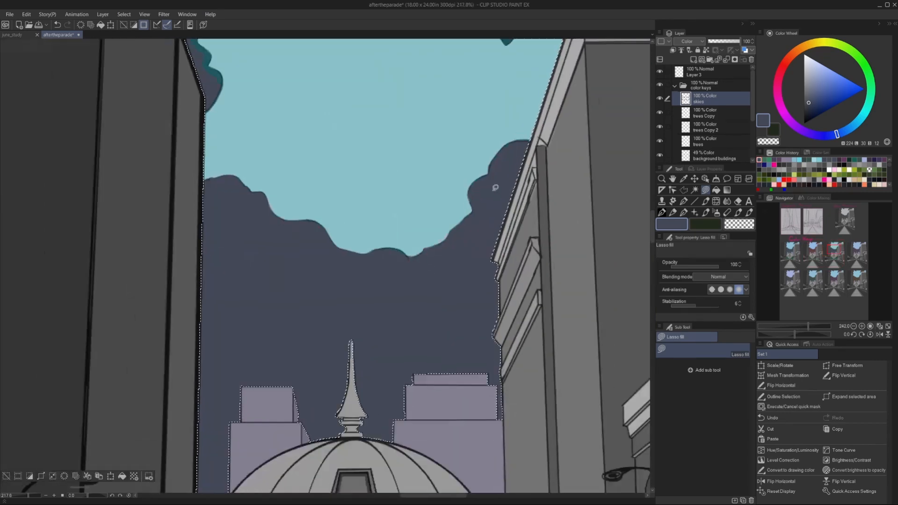
{"action": "left_click_drag", "start_coordinate": [187, 84], "coordinate": [407, 267]}
{"action": "scroll", "coordinate": [407, 267], "scroll_direction": "up", "scroll_amount": 4}
{"action": "mouse_move", "coordinate": [301, 114]}
{"action": "left_mouse_down"}
{"action": "mouse_move", "coordinate": [465, 141]}
{"action": "mouse_move", "coordinate": [427, 205]}
{"action": "mouse_move", "coordinate": [449, 281]}
{"action": "left_mouse_up"}
Touch up the remaining colour fringes on the third thumbnail's upper cloud edges with lasso fills, and clear the selection.
{"action": "left_click", "coordinate": [462, 261], "text": "alt"}
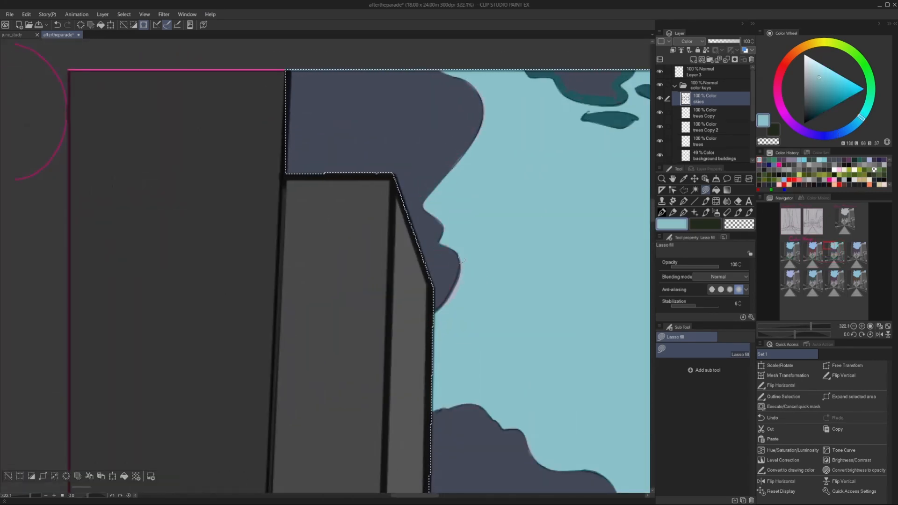
{"action": "left_click", "coordinate": [451, 265], "text": "alt"}
{"action": "key", "text": "p"}
{"action": "scroll", "coordinate": [459, 262], "scroll_direction": "down", "scroll_amount": 6}
{"action": "key", "text": "u"}
{"action": "scroll", "coordinate": [524, 122], "scroll_direction": "up", "scroll_amount": 6}
{"action": "mouse_move", "coordinate": [478, 99]}
{"action": "left_mouse_down"}
{"action": "mouse_move", "coordinate": [585, 104]}
{"action": "mouse_move", "coordinate": [600, 115]}
{"action": "left_mouse_up"}
{"action": "left_click_drag", "start_coordinate": [587, 153], "coordinate": [591, 147]}
{"action": "scroll", "coordinate": [365, 124], "scroll_direction": "down", "scroll_amount": 10}
{"action": "scroll", "coordinate": [576, 122], "scroll_direction": "up", "scroll_amount": 7}
{"action": "mouse_move", "coordinate": [454, 148]}
{"action": "left_mouse_down"}
{"action": "mouse_move", "coordinate": [416, 195]}
{"action": "mouse_move", "coordinate": [482, 181]}
{"action": "left_mouse_up"}
{"action": "left_click", "coordinate": [577, 151], "text": "alt"}
{"action": "left_click_drag", "start_coordinate": [556, 158], "coordinate": [569, 150]}
{"action": "scroll", "coordinate": [440, 171], "scroll_direction": "down", "scroll_amount": 10}
{"action": "key", "text": "ctrl+d"}
Shift the hue of the third thumbnail's tree layer slightly towards blue-green.
{"action": "left_click", "coordinate": [704, 125]}
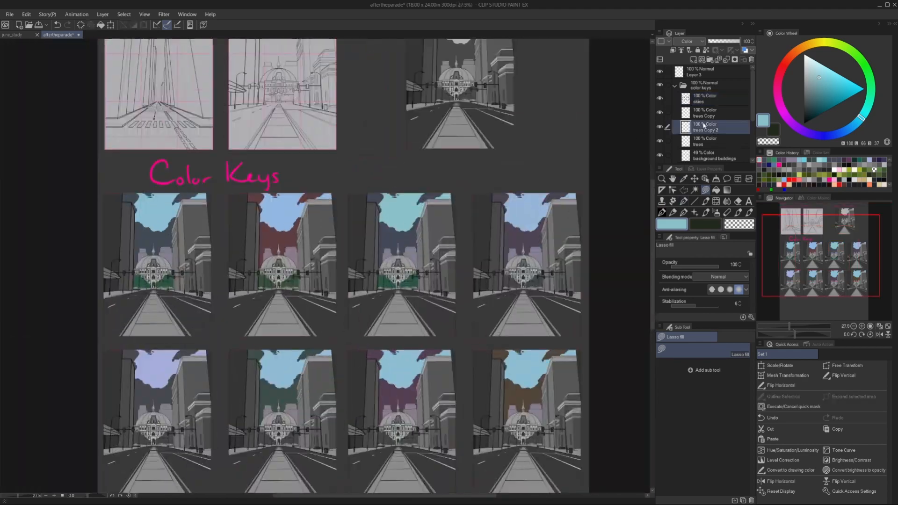
{"action": "left_click", "coordinate": [26, 14]}
{"action": "mouse_move", "coordinate": [71, 168]}
{"action": "left_click", "coordinate": [186, 270]}
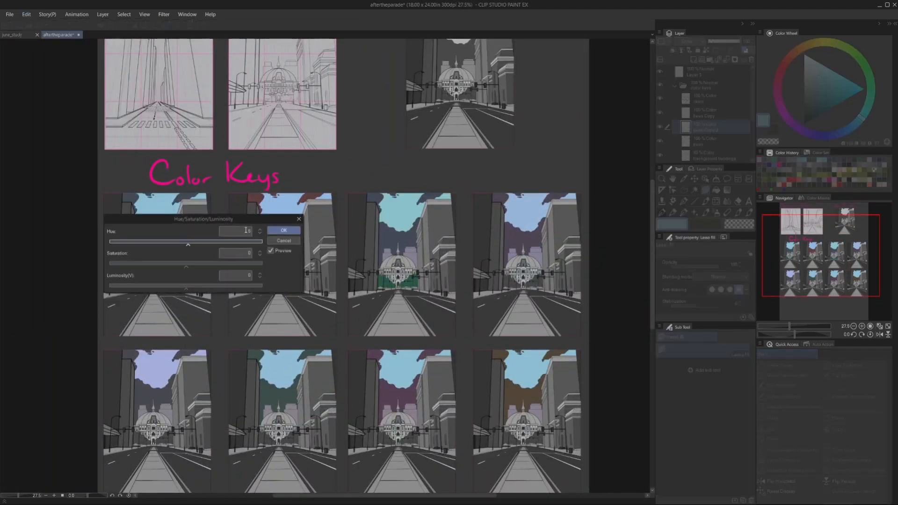
{"action": "left_click", "coordinate": [284, 230]}
Duplicate the tree layer and align the copy over the trees of the upper row's fourth thumbnail.
{"action": "left_click", "coordinate": [695, 179]}
{"action": "scroll", "coordinate": [536, 283], "scroll_direction": "up", "scroll_amount": 6}
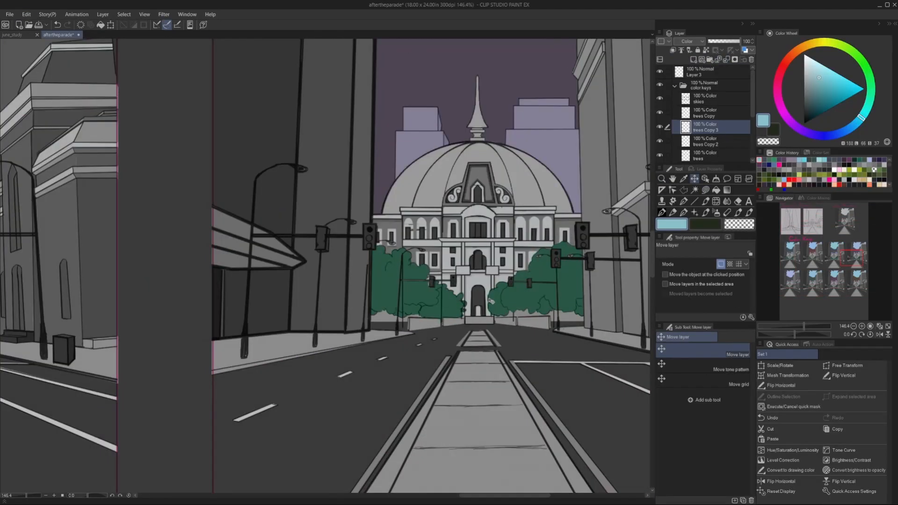
{"action": "scroll", "coordinate": [374, 254], "scroll_direction": "down", "scroll_amount": 6}
{"action": "left_click_drag", "start_coordinate": [327, 262], "coordinate": [403, 236]}
Mute and darken the fourth thumbnail's trees with saturation of about -23 and luminosity of about -12.
{"action": "left_click", "coordinate": [26, 14]}
{"action": "mouse_move", "coordinate": [103, 208]}
{"action": "left_click", "coordinate": [187, 220]}
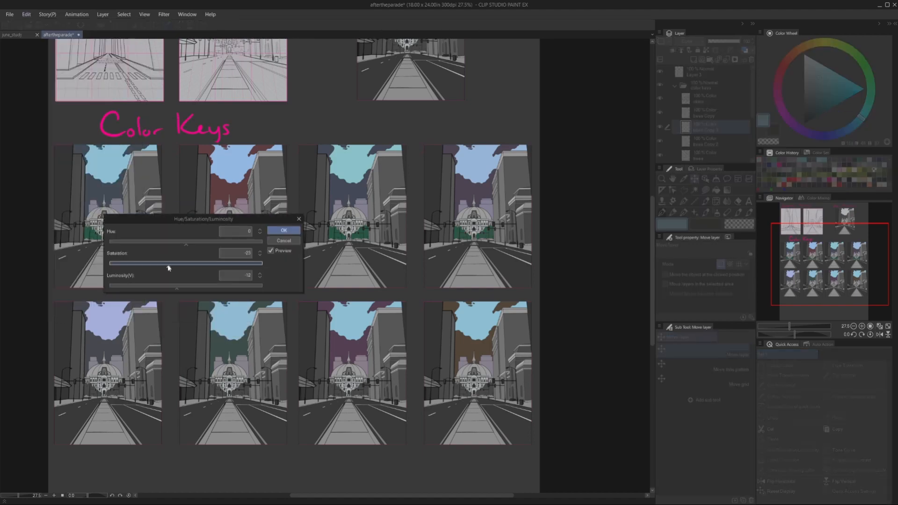
{"action": "left_click", "coordinate": [284, 230]}
Merge the upper row's tree layers, and align a duplicate over the trees of the lower row's four thumbnails.
{"action": "scroll", "coordinate": [370, 184], "scroll_direction": "down", "scroll_amount": 3}
{"action": "left_click", "coordinate": [711, 113]}
{"action": "key", "text": "ctrl+e"}
{"action": "key", "text": "ctrl+e"}
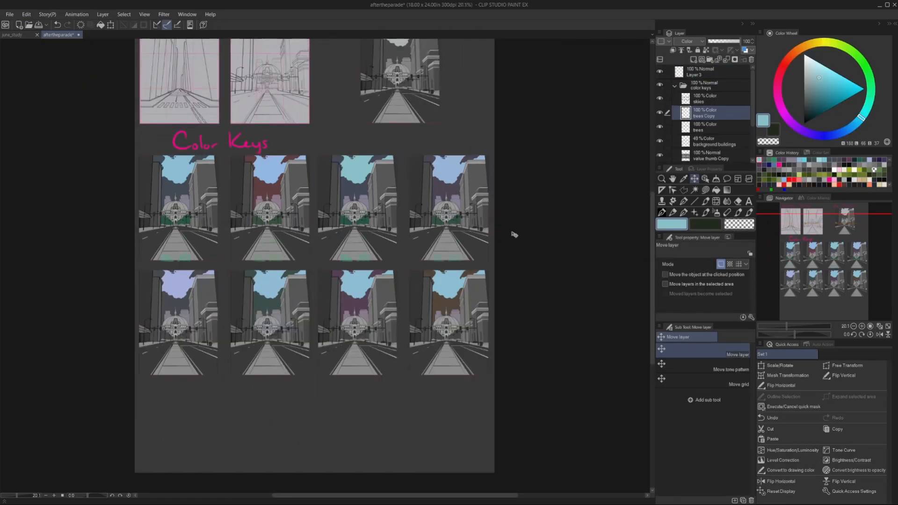
{"action": "scroll", "coordinate": [163, 328], "scroll_direction": "up", "scroll_amount": 10}
{"action": "scroll", "coordinate": [414, 295], "scroll_direction": "down", "scroll_amount": 10}
Select the trees in the lower row's fourth thumbnail, shift their hue by about -48 and lower their saturation.
{"action": "left_click", "coordinate": [684, 189]}
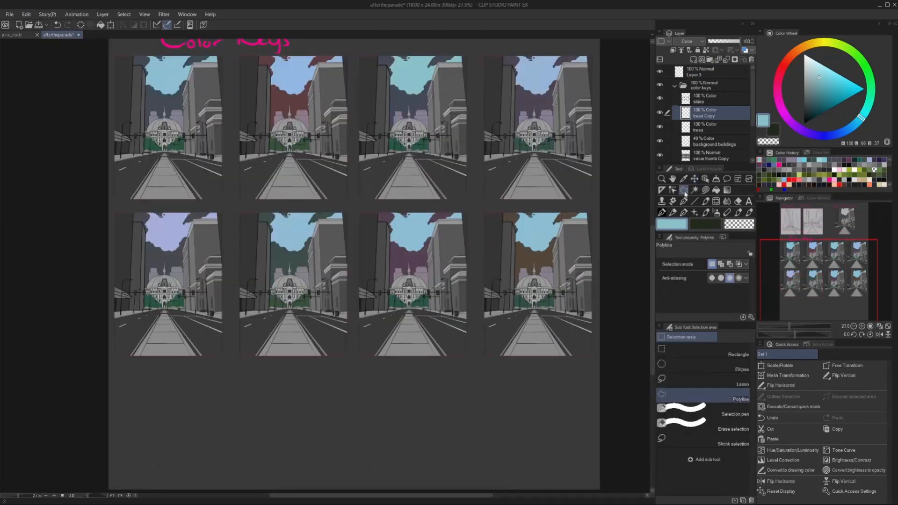
{"action": "left_click", "coordinate": [504, 280]}
{"action": "left_click", "coordinate": [567, 281]}
{"action": "left_click", "coordinate": [566, 319]}
{"action": "left_click", "coordinate": [505, 321]}
{"action": "left_click", "coordinate": [27, 15]}
{"action": "mouse_move", "coordinate": [63, 208]}
{"action": "left_click", "coordinate": [187, 222]}
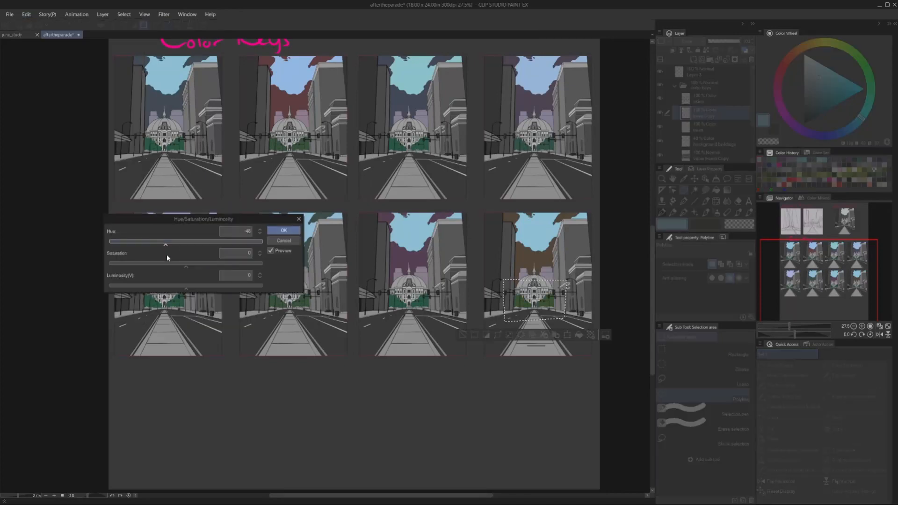
{"action": "left_click_drag", "start_coordinate": [186, 266], "coordinate": [162, 265]}
{"action": "left_click", "coordinate": [284, 230]}
Select the trees in the lower row's third thumbnail and shift their hue by about -18.
{"action": "left_click", "coordinate": [375, 281]}
{"action": "left_click", "coordinate": [437, 275]}
{"action": "left_click", "coordinate": [435, 321]}
{"action": "left_click", "coordinate": [414, 328]}
{"action": "left_click", "coordinate": [375, 317]}
{"action": "left_click", "coordinate": [26, 15]}
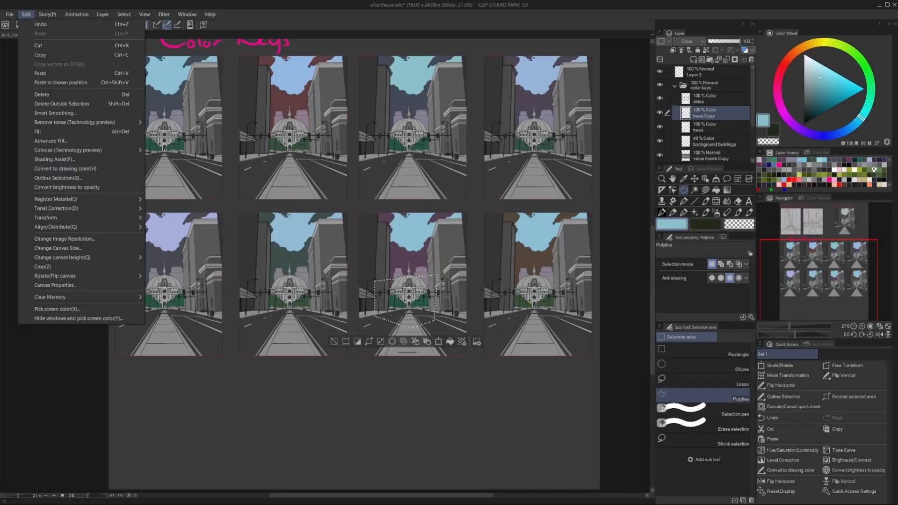
{"action": "left_click", "coordinate": [26, 14]}
{"action": "left_click", "coordinate": [26, 14]}
{"action": "mouse_move", "coordinate": [62, 208]}
{"action": "left_click", "coordinate": [187, 222]}
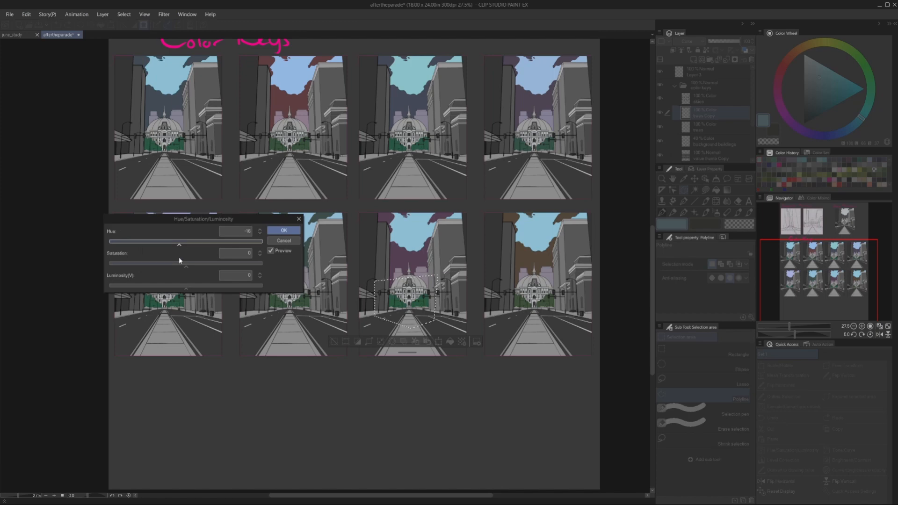
{"action": "key", "text": "Return"}
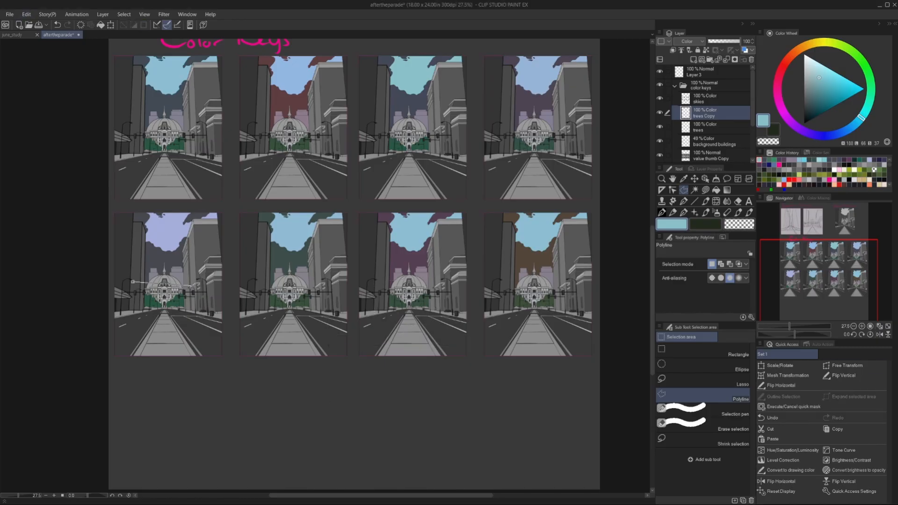
Adjust the hue and saturation of the trees in the lower row's first thumbnail, and merge the tree layers into one.
{"action": "left_click", "coordinate": [26, 14]}
{"action": "left_click", "coordinate": [46, 140]}
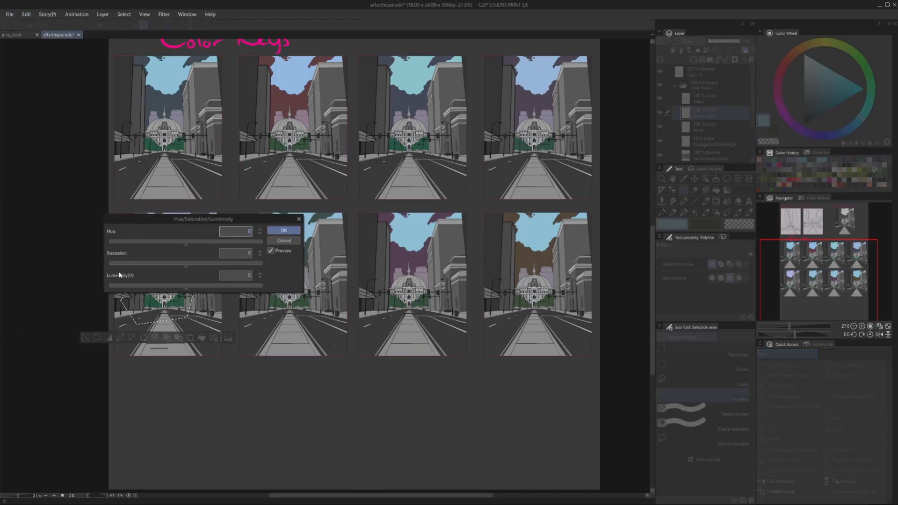
{"action": "left_click_drag", "start_coordinate": [362, 263], "coordinate": [360, 293]}
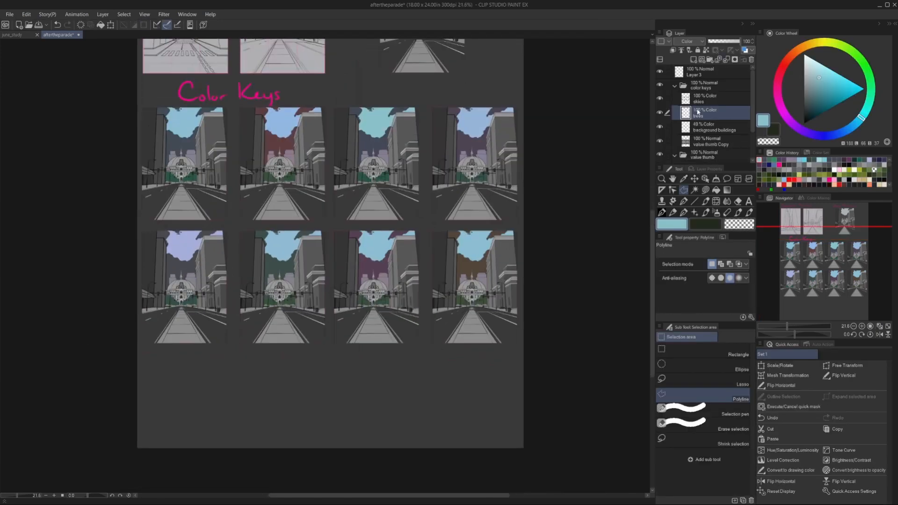
{"action": "left_click", "coordinate": [9, 15]}
Select the skies layer's painted area and clear it from a duplicate of the value thumbnails layer.
{"action": "right_click", "coordinate": [701, 97]}
{"action": "mouse_move", "coordinate": [742, 217]}
{"action": "left_click", "coordinate": [830, 216]}
{"action": "left_click", "coordinate": [710, 142]}
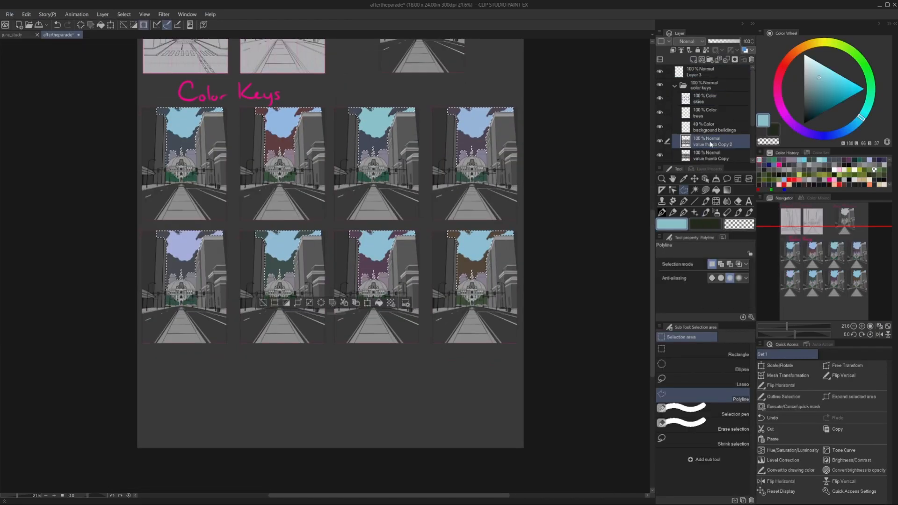
{"action": "key", "text": "ctrl+d"}
Clear the painted areas of the trees and background buildings layers from the duplicate value thumbnails layer.
{"action": "right_click", "coordinate": [701, 116]}
{"action": "mouse_move", "coordinate": [739, 235]}
{"action": "left_click", "coordinate": [830, 234]}
{"action": "left_click", "coordinate": [720, 141]}
{"action": "key", "text": "ctrl+d"}
{"action": "right_click", "coordinate": [706, 127]}
{"action": "left_click", "coordinate": [836, 245]}
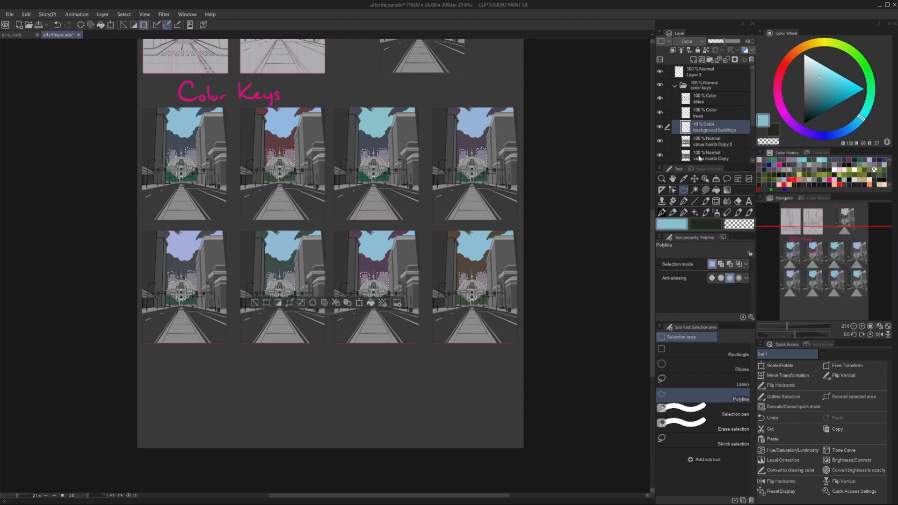
{"action": "left_click", "coordinate": [716, 143]}
{"action": "key", "text": "ctrl+d"}
Try gradient map presets from the Sky set on the first thumbnail within a rectangular selection of the duplicate value layer.
{"action": "left_click", "coordinate": [26, 15]}
{"action": "left_click", "coordinate": [662, 349]}
{"action": "left_click_drag", "start_coordinate": [142, 102], "coordinate": [231, 224]}
{"action": "left_click", "coordinate": [21, 15]}
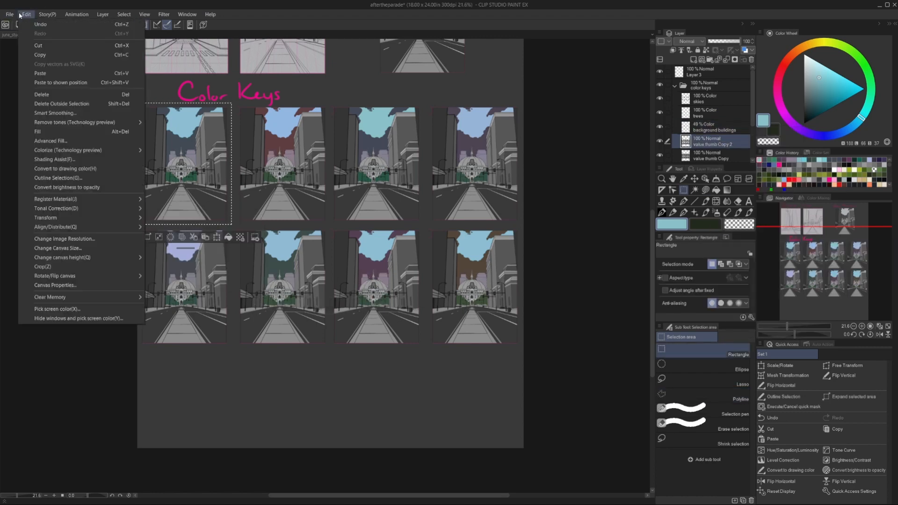
{"action": "mouse_move", "coordinate": [56, 208]}
{"action": "left_click", "coordinate": [178, 327]}
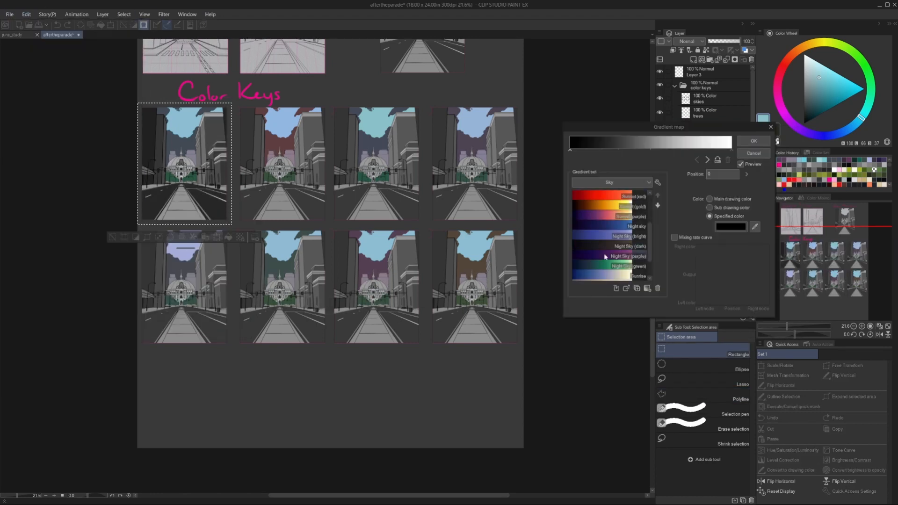
{"action": "left_click", "coordinate": [594, 254]}
{"action": "left_click", "coordinate": [592, 216]}
{"action": "left_click", "coordinate": [590, 207]}
{"action": "left_click", "coordinate": [754, 154]}
Clear the selection and delete the duplicate value thumbnails layer.
{"action": "key", "text": "ctrl+d"}
{"action": "scroll", "coordinate": [141, 135], "scroll_direction": "up", "scroll_amount": 5}
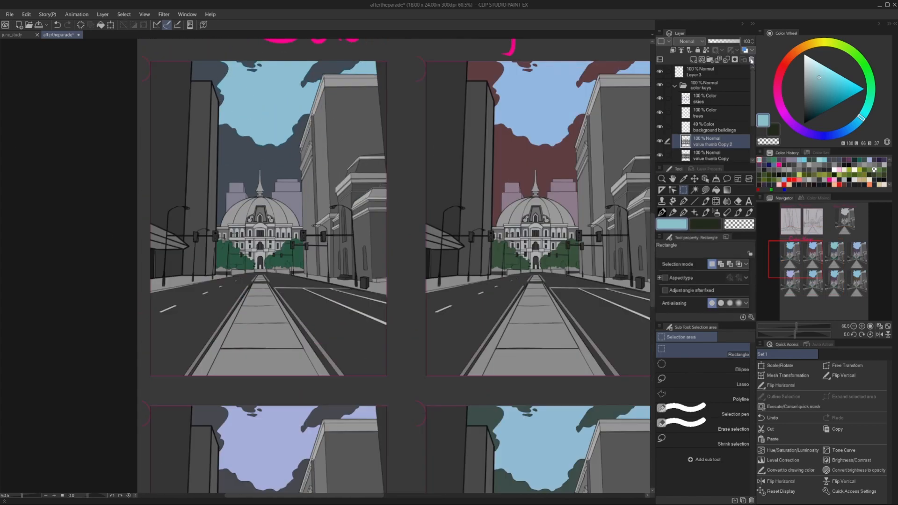
{"action": "left_click", "coordinate": [751, 59]}
{"action": "left_click", "coordinate": [693, 396]}
{"action": "scroll", "coordinate": [95, 209], "scroll_direction": "up", "scroll_amount": 5}
{"action": "scroll", "coordinate": [95, 209], "scroll_direction": "down", "scroll_amount": 3}
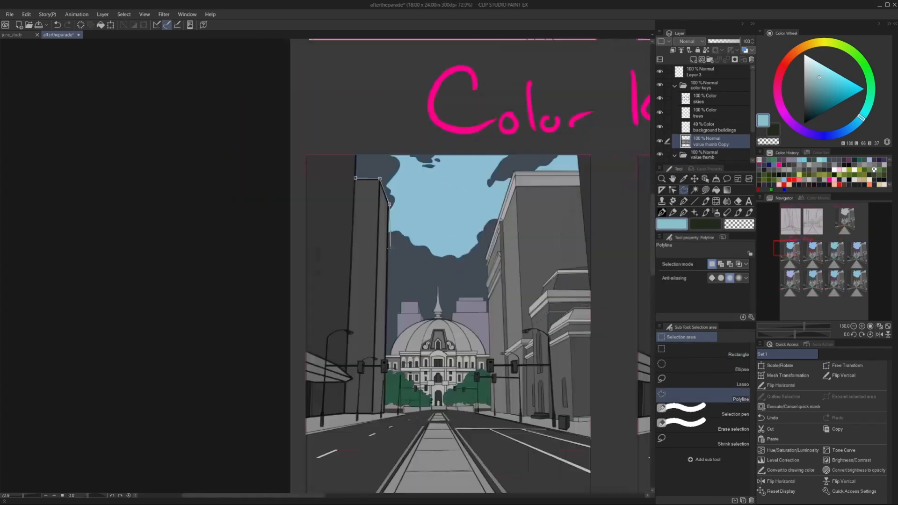
{"action": "scroll", "coordinate": [94, 209], "scroll_direction": "up", "scroll_amount": 2}
{"action": "scroll", "coordinate": [396, 285], "scroll_direction": "up", "scroll_amount": 2}
{"action": "left_click", "coordinate": [399, 279]}
{"action": "left_click", "coordinate": [378, 278]}
{"action": "left_click", "coordinate": [378, 335]}
{"action": "left_click", "coordinate": [398, 335]}
{"action": "scroll", "coordinate": [451, 344], "scroll_direction": "up", "scroll_amount": 2}
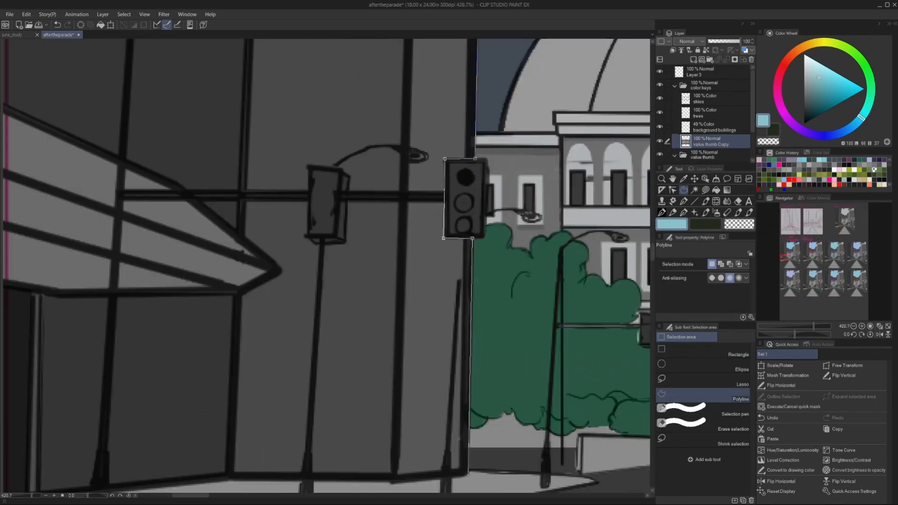
{"action": "left_click", "coordinate": [466, 457]}
{"action": "scroll", "coordinate": [412, 412], "scroll_direction": "down", "scroll_amount": 4}
{"action": "scroll", "coordinate": [407, 416], "scroll_direction": "up", "scroll_amount": 4}
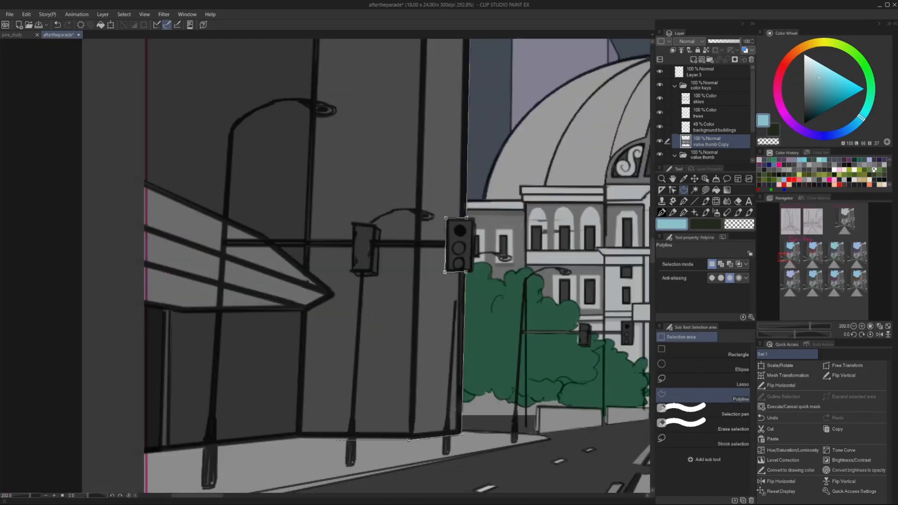
{"action": "double_click", "coordinate": [431, 222]}
{"action": "key", "text": "ctrl+z"}
Outline the left foreground building's upper wall in the first color key with a polyline selection, following the street lamp and awning edge.
{"action": "scroll", "coordinate": [412, 230], "scroll_direction": "down", "scroll_amount": 5}
{"action": "scroll", "coordinate": [335, 117], "scroll_direction": "up", "scroll_amount": 3}
{"action": "left_click", "coordinate": [343, 112]}
{"action": "left_click", "coordinate": [447, 111]}
{"action": "scroll", "coordinate": [445, 140], "scroll_direction": "down", "scroll_amount": 1}
{"action": "scroll", "coordinate": [421, 320], "scroll_direction": "up", "scroll_amount": 2}
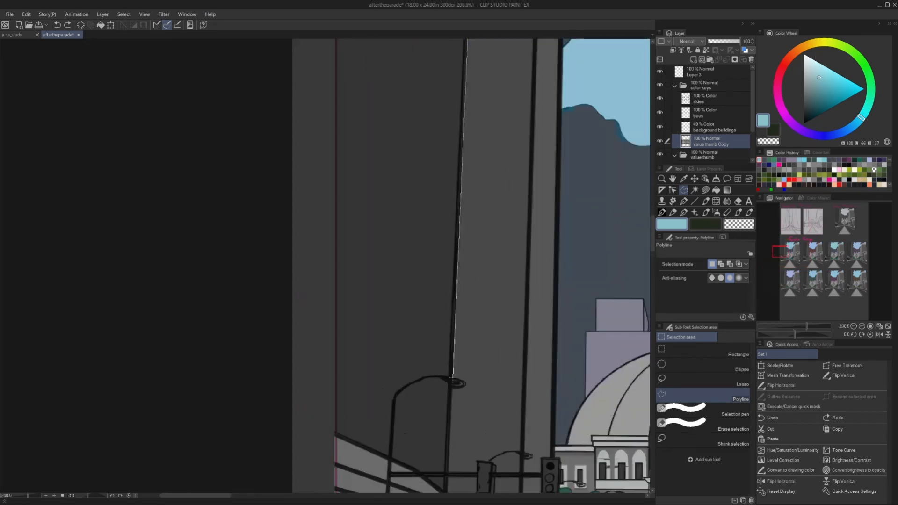
{"action": "left_click", "coordinate": [393, 397]}
{"action": "left_click", "coordinate": [389, 460]}
{"action": "left_click", "coordinate": [336, 434]}
{"action": "scroll", "coordinate": [331, 419], "scroll_direction": "down", "scroll_amount": 2}
{"action": "left_click", "coordinate": [333, 159]}
Add the wall area enclosed by the street lamp's arm and the awning to the left foreground building selection.
{"action": "scroll", "coordinate": [323, 299], "scroll_direction": "up", "scroll_amount": 3}
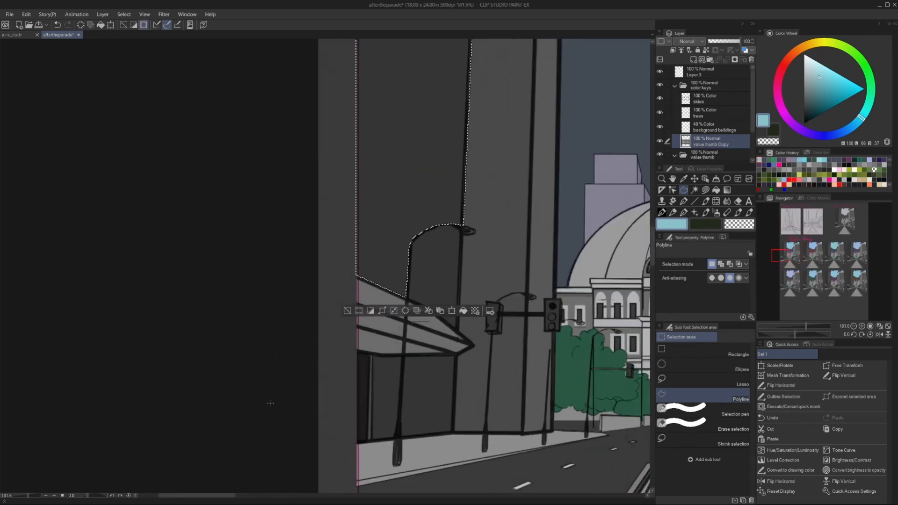
{"action": "left_click", "coordinate": [454, 226]}
{"action": "left_click", "coordinate": [441, 227]}
{"action": "left_click", "coordinate": [427, 231]}
{"action": "left_click", "coordinate": [415, 240]}
{"action": "scroll", "coordinate": [423, 301], "scroll_direction": "up", "scroll_amount": 3}
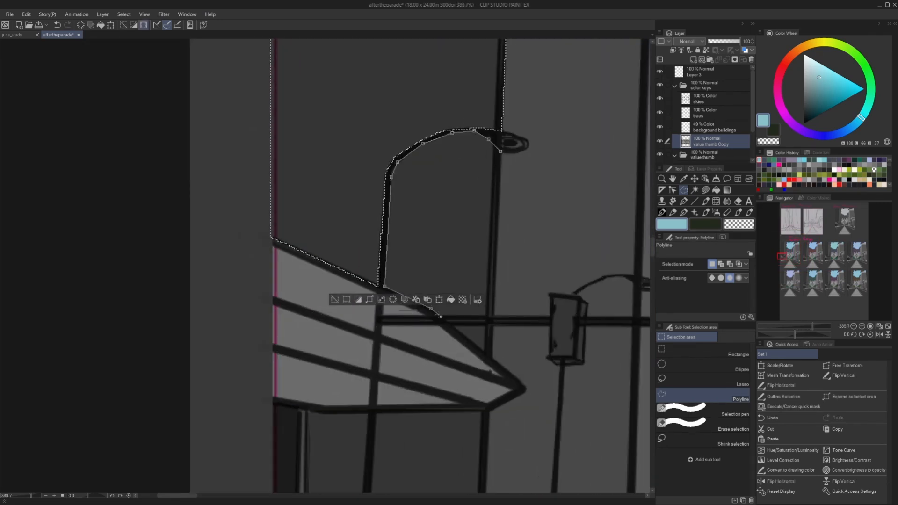
{"action": "left_click", "coordinate": [449, 322]}
{"action": "left_click_drag", "start_coordinate": [449, 323], "coordinate": [540, 249]}
{"action": "left_click", "coordinate": [585, 248]}
{"action": "left_click", "coordinate": [583, 280]}
Add the wall panels beneath the awning on both sides of the lamp post to the selection and copy the selected areas to a new layer.
{"action": "scroll", "coordinate": [583, 280], "scroll_direction": "down", "scroll_amount": 2}
{"action": "left_click", "coordinate": [542, 208]}
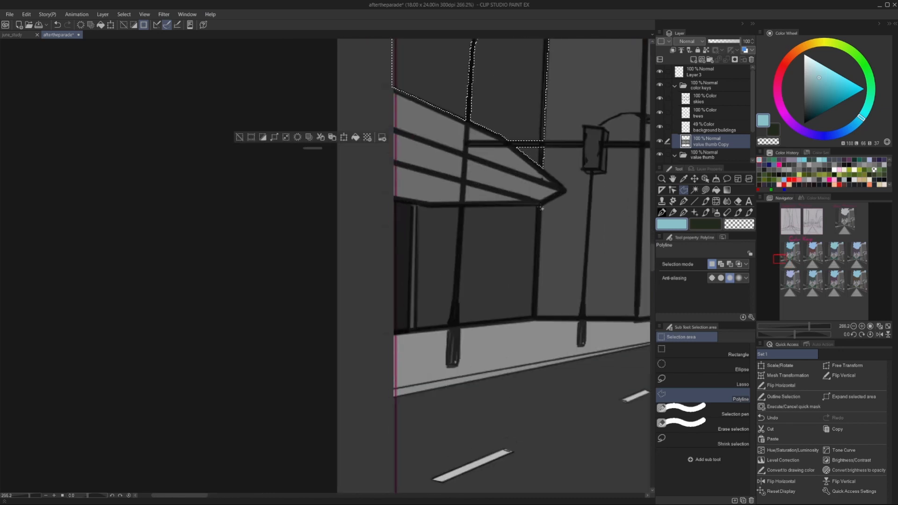
{"action": "left_click", "coordinate": [537, 319]}
{"action": "left_click", "coordinate": [465, 206]}
{"action": "left_click", "coordinate": [542, 208]}
{"action": "left_click", "coordinate": [412, 205], "text": "shift"}
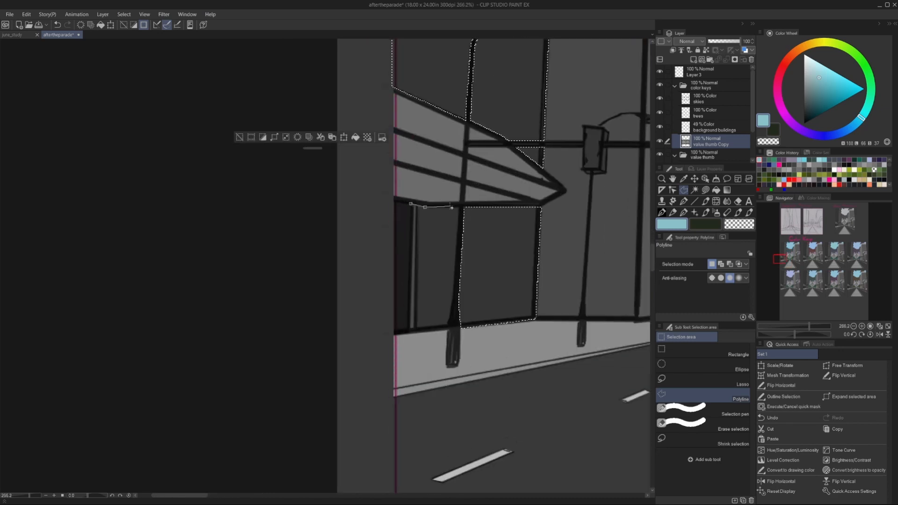
{"action": "left_click", "coordinate": [457, 207]}
{"action": "left_click", "coordinate": [449, 326]}
{"action": "left_click", "coordinate": [411, 331]}
{"action": "left_click", "coordinate": [413, 205]}
{"action": "scroll", "coordinate": [463, 253], "scroll_direction": "down", "scroll_amount": 10}
Try a dark blue sky gradient map from the Sky set on the copied left building.
{"action": "left_click", "coordinate": [27, 14]}
{"action": "mouse_move", "coordinate": [70, 220]}
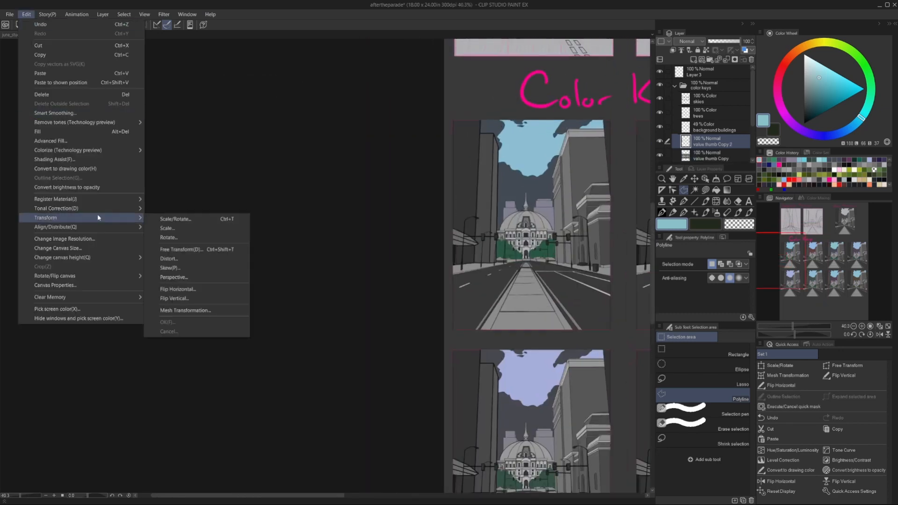
{"action": "left_click", "coordinate": [184, 287]}
{"action": "left_click", "coordinate": [728, 228]}
{"action": "left_click", "coordinate": [445, 304]}
{"action": "left_click", "coordinate": [605, 214]}
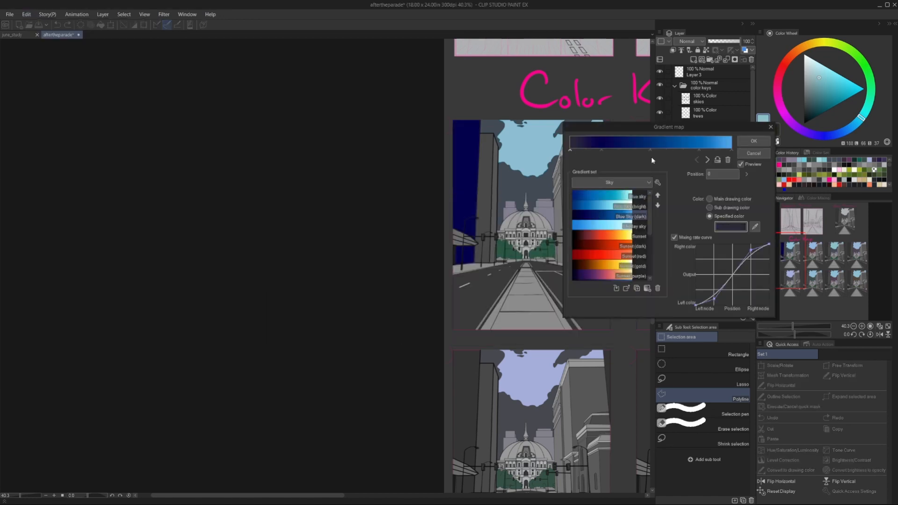
{"action": "left_click", "coordinate": [708, 160]}
{"action": "left_click", "coordinate": [729, 228]}
{"action": "left_click", "coordinate": [426, 309]}
{"action": "left_click", "coordinate": [603, 215]}
{"action": "left_click", "coordinate": [738, 156]}
Set the copied building layer's blending mode to Color and recolour it with a dark blue-violet drawing color.
{"action": "left_click", "coordinate": [690, 42]}
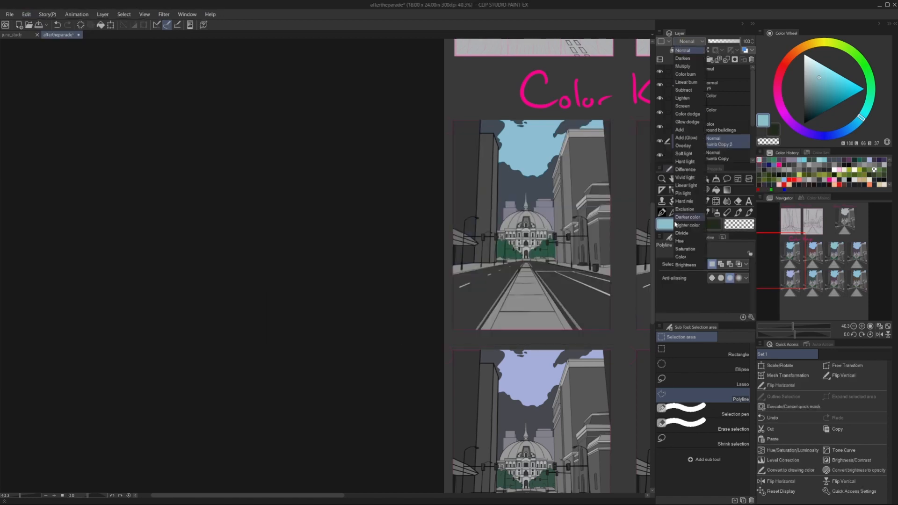
{"action": "left_click", "coordinate": [689, 248]}
{"action": "left_click", "coordinate": [823, 136]}
{"action": "left_click", "coordinate": [26, 14]}
{"action": "left_click", "coordinate": [41, 131]}
{"action": "key", "text": "ctrl+d"}
{"action": "scroll", "coordinate": [426, 196], "scroll_direction": "down", "scroll_amount": 2}
{"action": "left_click", "coordinate": [808, 105]}
{"action": "left_click", "coordinate": [26, 15]}
{"action": "left_click", "coordinate": [47, 169]}
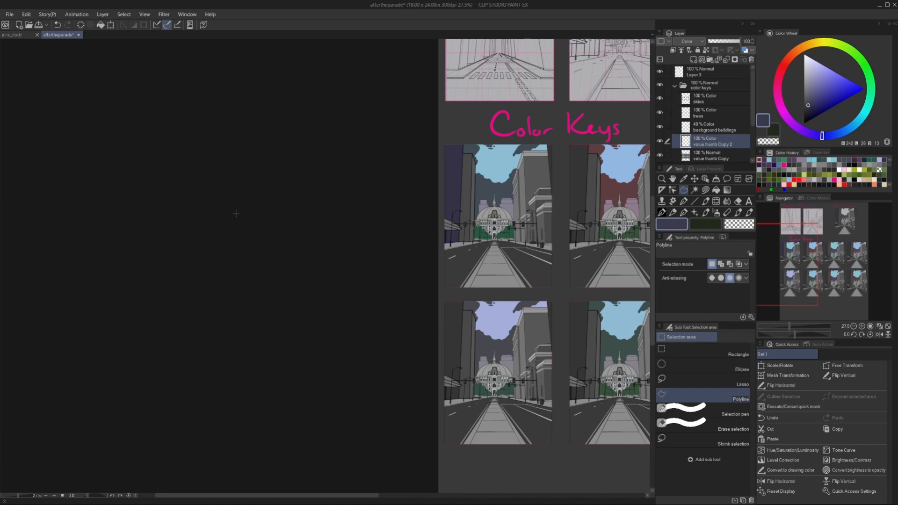
Duplicate the blue-violet left building layer and move the copy onto another color key.
{"action": "scroll", "coordinate": [280, 204], "scroll_direction": "down", "scroll_amount": 2}
{"action": "key", "text": "ctrl+c"}
{"action": "key", "text": "ctrl+v"}
{"action": "left_click", "coordinate": [695, 179]}
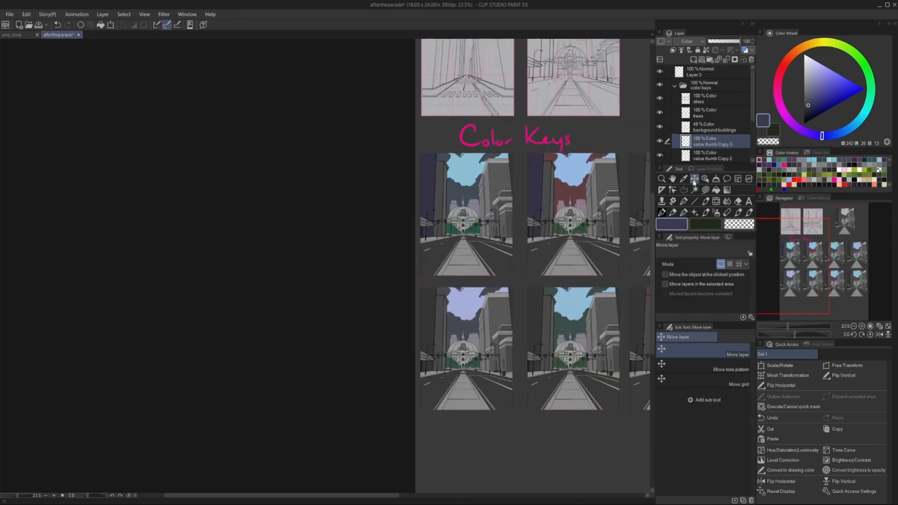
{"action": "scroll", "coordinate": [538, 187], "scroll_direction": "up", "scroll_amount": 5}
{"action": "scroll", "coordinate": [537, 187], "scroll_direction": "down", "scroll_amount": 4}
Shift the duplicated left building layer's hue to -16.
{"action": "left_click", "coordinate": [26, 14]}
{"action": "mouse_move", "coordinate": [75, 226]}
{"action": "left_click", "coordinate": [173, 255]}
{"action": "left_click_drag", "start_coordinate": [362, 241], "coordinate": [355, 245]}
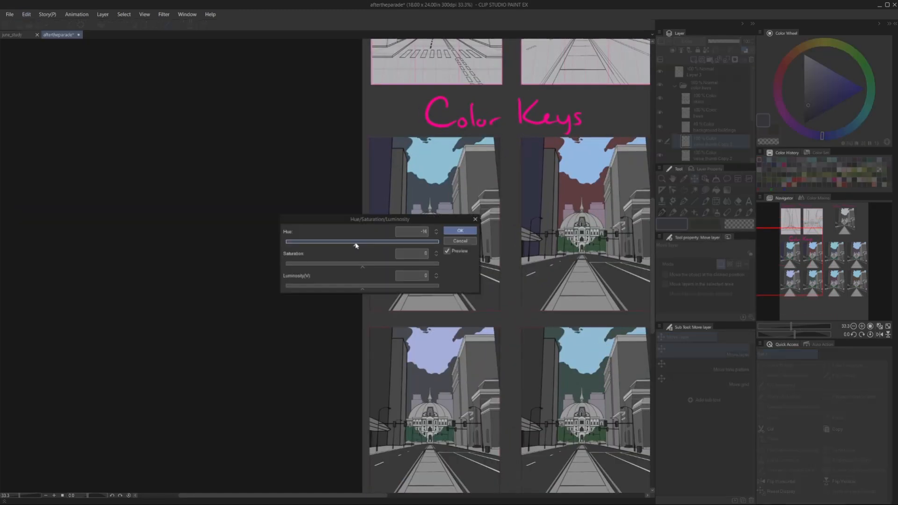
{"action": "left_click", "coordinate": [460, 230]}
Name the building layer "left framer" and place tinted copies of it on the remaining color keys.
{"action": "scroll", "coordinate": [520, 196], "scroll_direction": "down", "scroll_amount": 2}
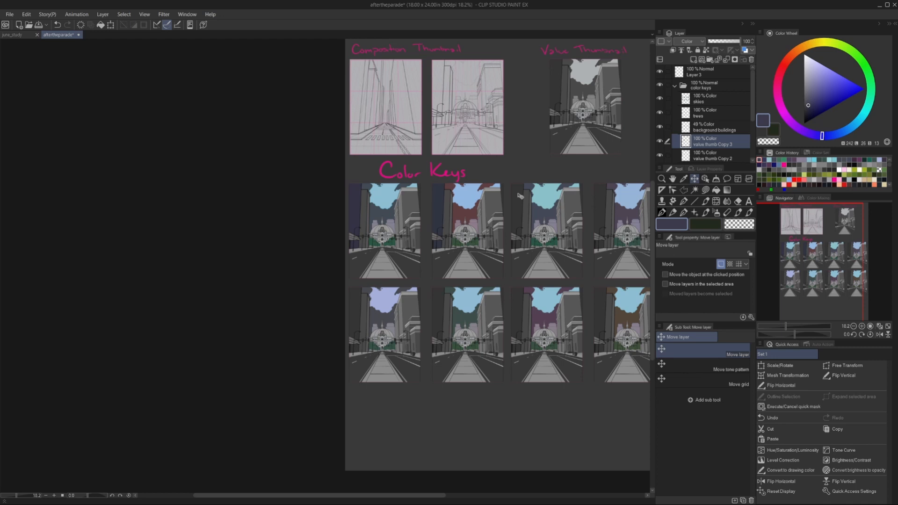
{"action": "scroll", "coordinate": [572, 236], "scroll_direction": "up", "scroll_amount": 1}
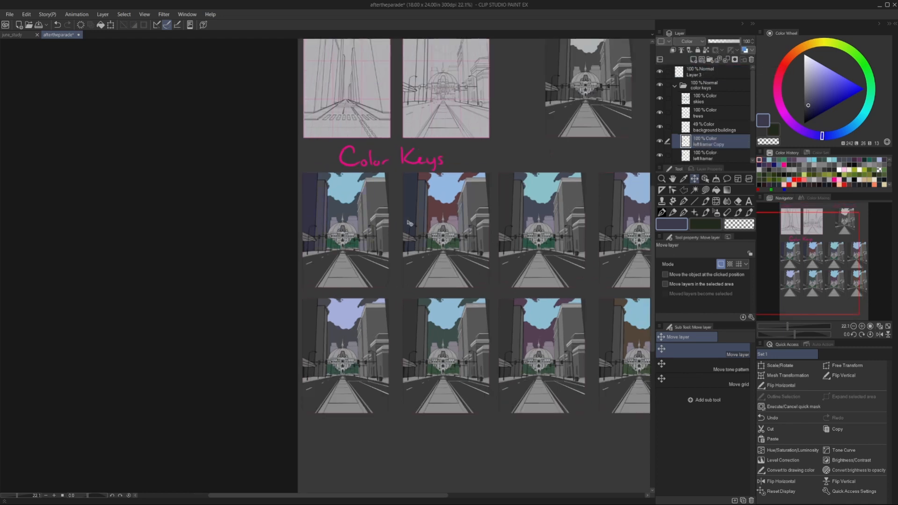
{"action": "scroll", "coordinate": [304, 224], "scroll_direction": "up", "scroll_amount": 1}
{"action": "scroll", "coordinate": [276, 218], "scroll_direction": "down", "scroll_amount": 1}
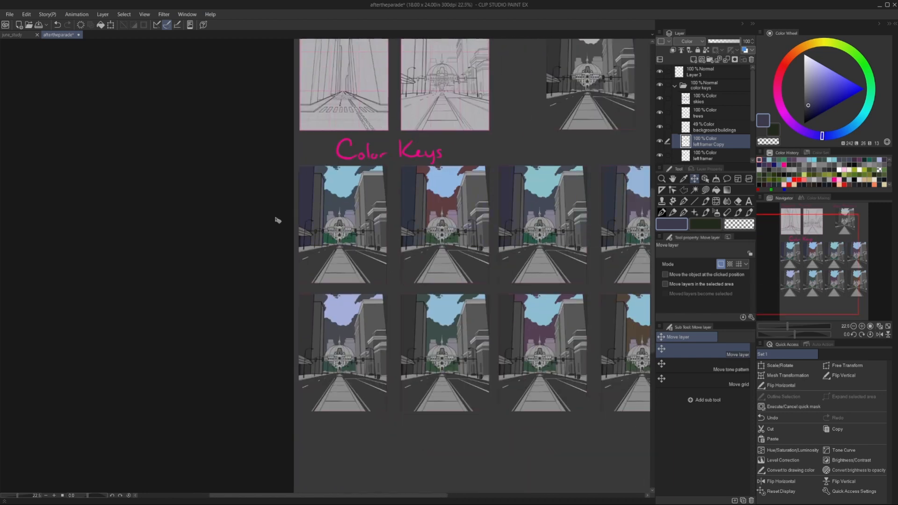
{"action": "scroll", "coordinate": [298, 211], "scroll_direction": "down", "scroll_amount": 1}
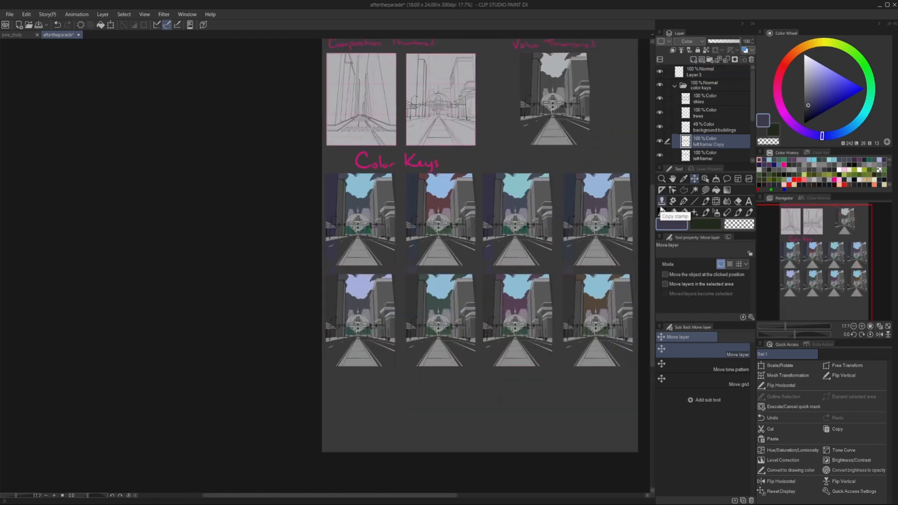
{"action": "scroll", "coordinate": [372, 260], "scroll_direction": "up", "scroll_amount": 5}
{"action": "scroll", "coordinate": [372, 260], "scroll_direction": "down", "scroll_amount": 5}
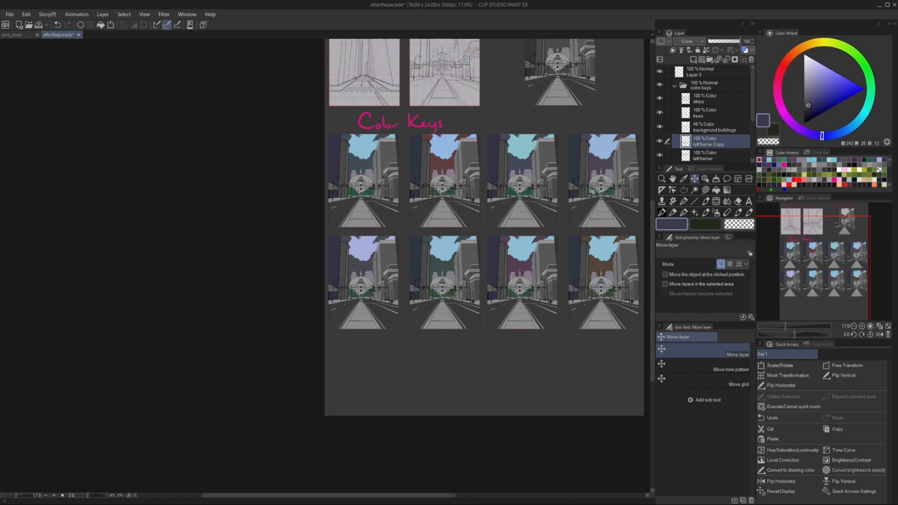
Select the left foreground building in the fourth key of the second row and shift its hue toward teal.
{"action": "key", "text": "m"}
{"action": "scroll", "coordinate": [597, 229], "scroll_direction": "up", "scroll_amount": 1}
{"action": "left_click", "coordinate": [549, 342]}
{"action": "left_click", "coordinate": [554, 234]}
{"action": "left_click", "coordinate": [589, 235]}
{"action": "double_click", "coordinate": [573, 338]}
{"action": "left_click", "coordinate": [27, 15]}
{"action": "mouse_move", "coordinate": [85, 218]}
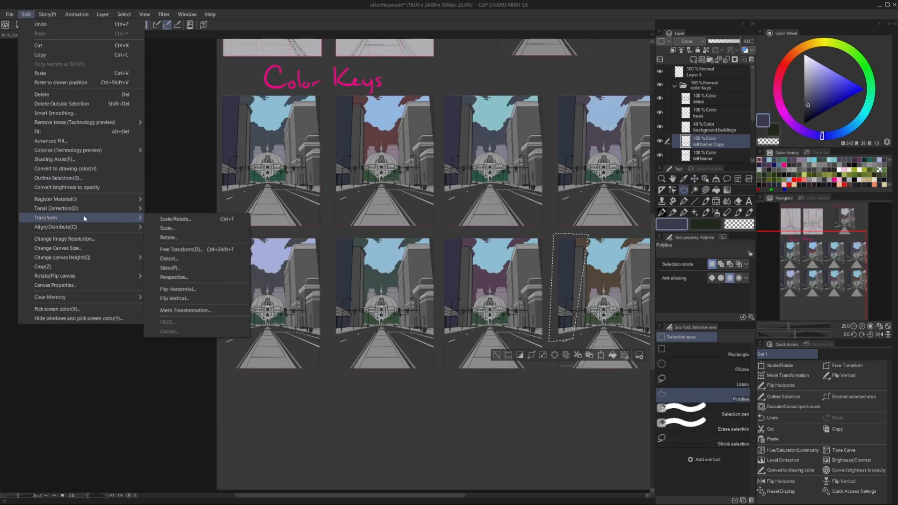
{"action": "left_click", "coordinate": [183, 237]}
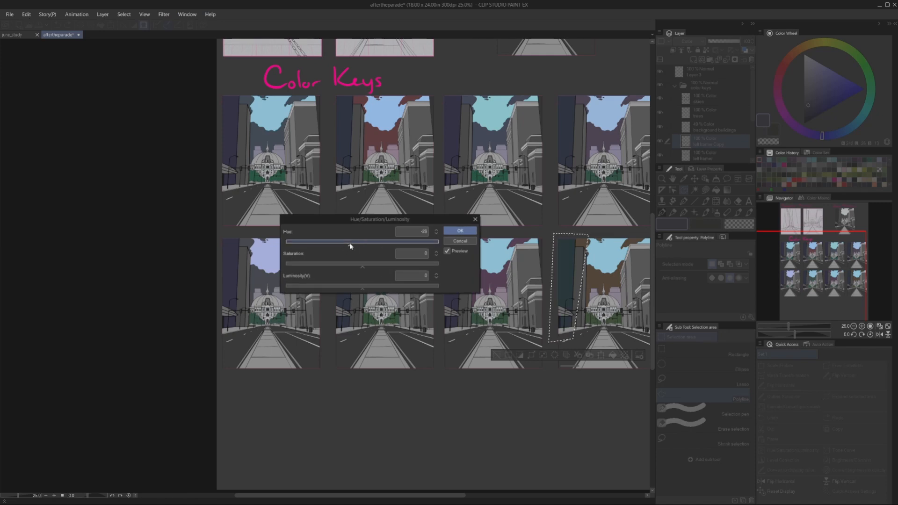
{"action": "key", "text": "Return"}
{"action": "key", "text": "ctrl+d"}
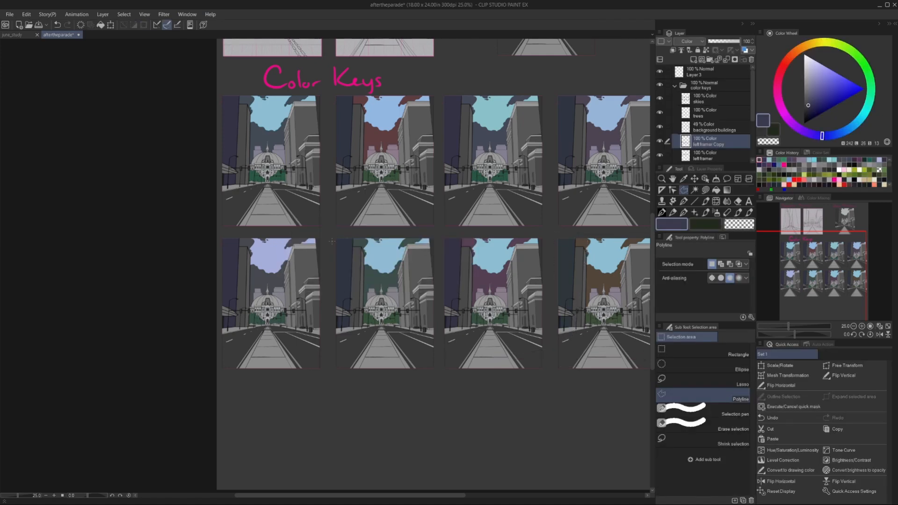
Select the left foreground building in the second key of the second row and shift its hue to -14.
{"action": "left_click", "coordinate": [365, 331]}
{"action": "double_click", "coordinate": [365, 229]}
{"action": "left_click", "coordinate": [27, 15]}
{"action": "mouse_move", "coordinate": [74, 212]}
{"action": "left_click", "coordinate": [180, 219]}
{"action": "left_click_drag", "start_coordinate": [362, 245], "coordinate": [357, 245]}
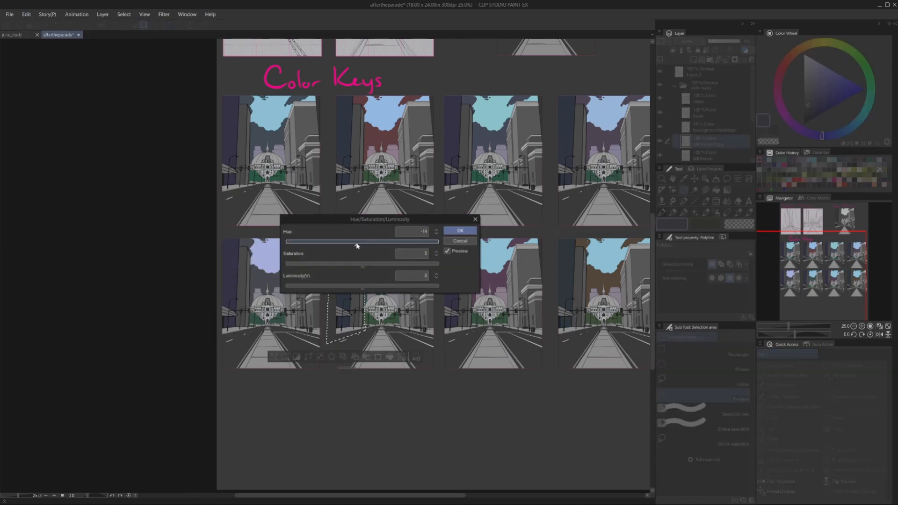
{"action": "key", "text": "Return"}
{"action": "key", "text": "ctrl+d"}
Merge the left framer layers and add a new layer named "back left framer" beneath them.
{"action": "key", "text": "ctrl+minus"}
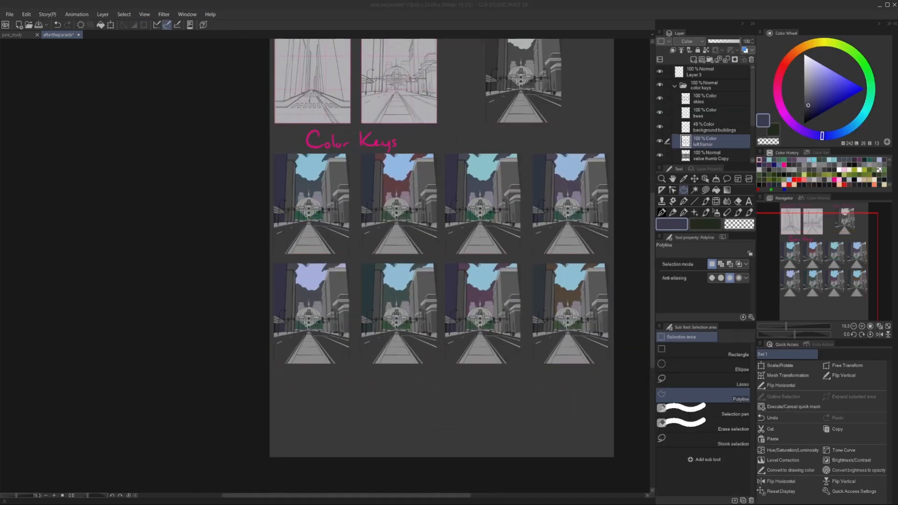
{"action": "key", "text": "ctrl+plus"}
{"action": "key", "text": "ctrl+plus"}
{"action": "key", "text": "ctrl+plus"}
{"action": "key", "text": "ctrl+plus"}
{"action": "left_click", "coordinate": [695, 154]}
{"action": "type", "text": "back left framer"}
{"action": "key", "text": "Return"}
Select the back left building's upper facade in the first color key, using a muted red colour and a Color-mode layer.
{"action": "key", "text": "i"}
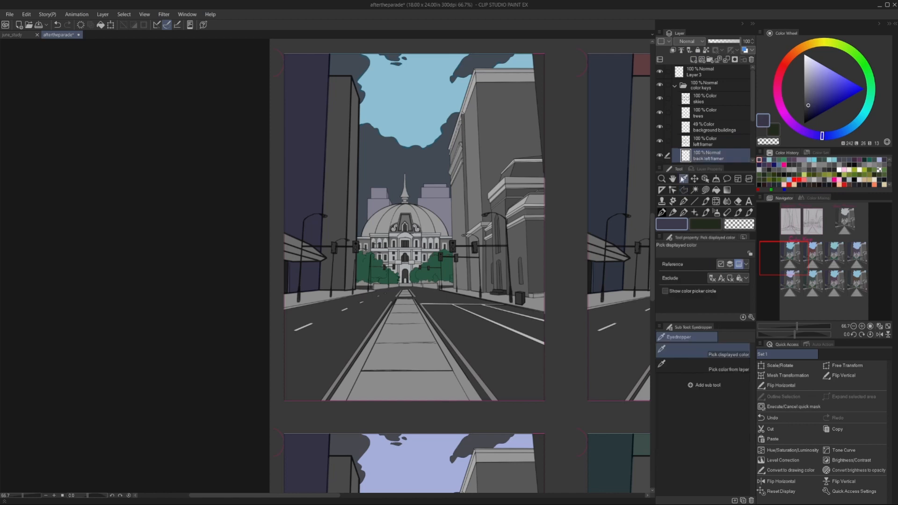
{"action": "left_click_drag", "start_coordinate": [822, 136], "coordinate": [787, 60]}
{"action": "scroll", "coordinate": [326, 68], "scroll_direction": "up", "scroll_amount": 3}
{"action": "left_click", "coordinate": [329, 81]}
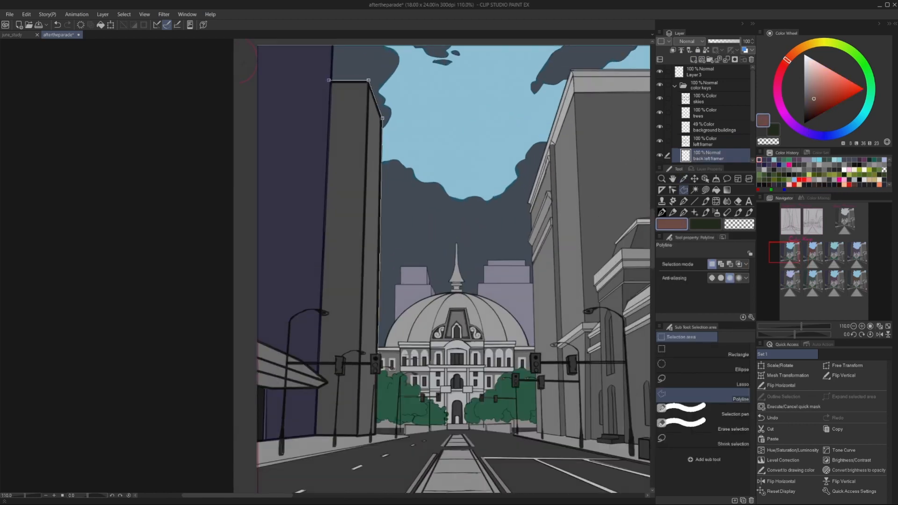
{"action": "scroll", "coordinate": [374, 352], "scroll_direction": "up", "scroll_amount": 5}
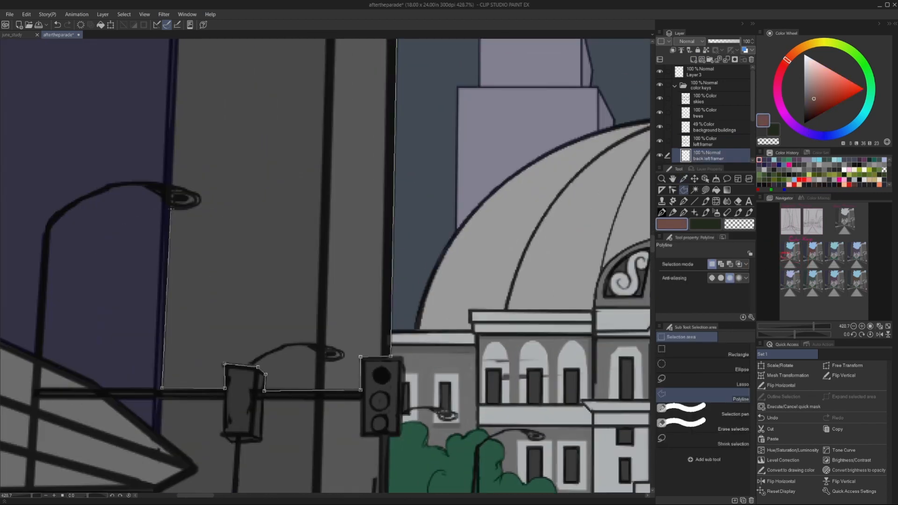
{"action": "scroll", "coordinate": [328, 262], "scroll_direction": "down", "scroll_amount": 8}
{"action": "scroll", "coordinate": [329, 152], "scroll_direction": "up", "scroll_amount": 7}
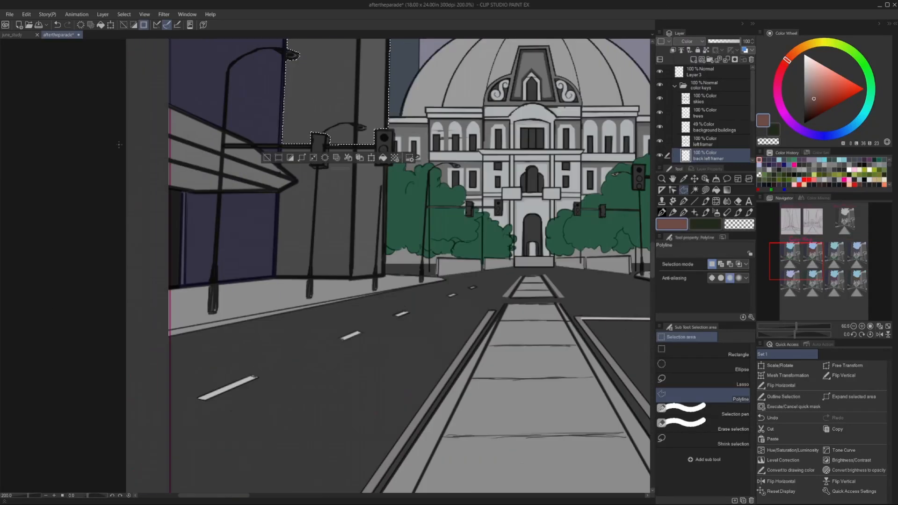
Fill the back left building's upper facade and its lower section beside the awning with the muted red.
{"action": "scroll", "coordinate": [334, 175], "scroll_direction": "up", "scroll_amount": 5}
{"action": "left_click", "coordinate": [316, 467]}
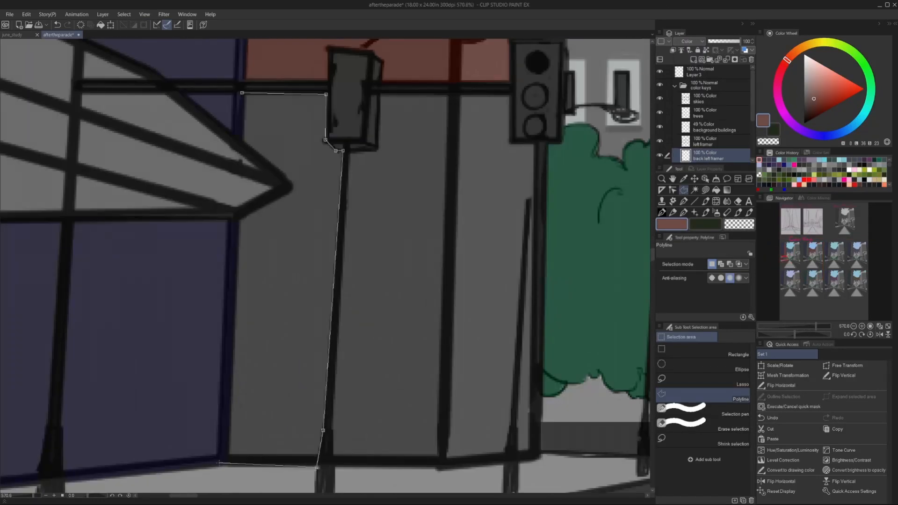
{"action": "left_click", "coordinate": [220, 465]}
{"action": "left_click", "coordinate": [236, 219]}
{"action": "left_click", "coordinate": [290, 191]}
{"action": "left_click", "coordinate": [241, 146]}
{"action": "left_click", "coordinate": [242, 100]}
{"action": "scroll", "coordinate": [243, 103], "scroll_direction": "down", "scroll_amount": 3}
{"action": "key", "text": "alt+Delete"}
{"action": "key", "text": "ctrl+d"}
Outline the lower facade between the lamp post and the building's far edge and fill it with the muted red.
{"action": "scroll", "coordinate": [318, 96], "scroll_direction": "up", "scroll_amount": 3}
{"action": "left_click", "coordinate": [320, 102]}
{"action": "left_click", "coordinate": [320, 155]}
{"action": "left_click", "coordinate": [316, 160]}
{"action": "left_click", "coordinate": [291, 161]}
{"action": "scroll", "coordinate": [282, 182], "scroll_direction": "down", "scroll_amount": 2}
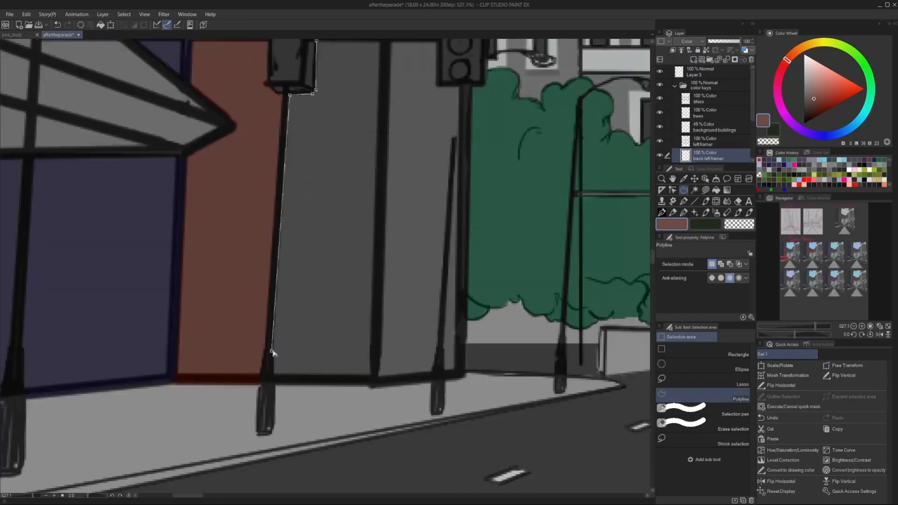
{"action": "left_click", "coordinate": [459, 84]}
{"action": "scroll", "coordinate": [461, 83], "scroll_direction": "down", "scroll_amount": 2}
{"action": "scroll", "coordinate": [437, 46], "scroll_direction": "up", "scroll_amount": 4}
{"action": "left_click", "coordinate": [455, 127]}
{"action": "left_click", "coordinate": [454, 55]}
{"action": "left_click", "coordinate": [266, 56]}
{"action": "scroll", "coordinate": [267, 54], "scroll_direction": "down", "scroll_amount": 5}
{"action": "key", "text": "alt+Delete"}
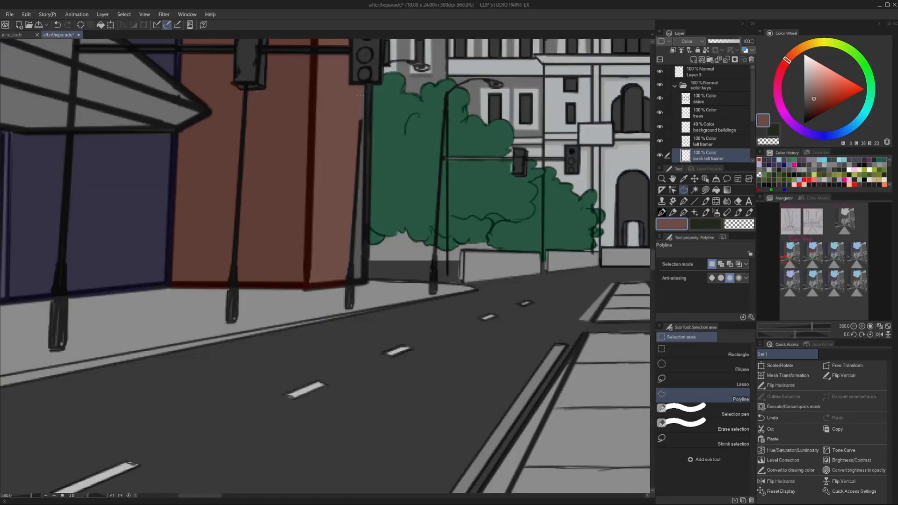
Fill the remaining narrow strip beside the nearer traffic light's pole with the muted red and clear the selection.
{"action": "left_click", "coordinate": [374, 83]}
{"action": "left_click", "coordinate": [366, 84]}
{"action": "key", "text": "alt+Delete"}
{"action": "key", "text": "ctrl+d"}
{"action": "scroll", "coordinate": [334, 241], "scroll_direction": "down", "scroll_amount": 14}
{"action": "scroll", "coordinate": [327, 227], "scroll_direction": "up", "scroll_amount": 14}
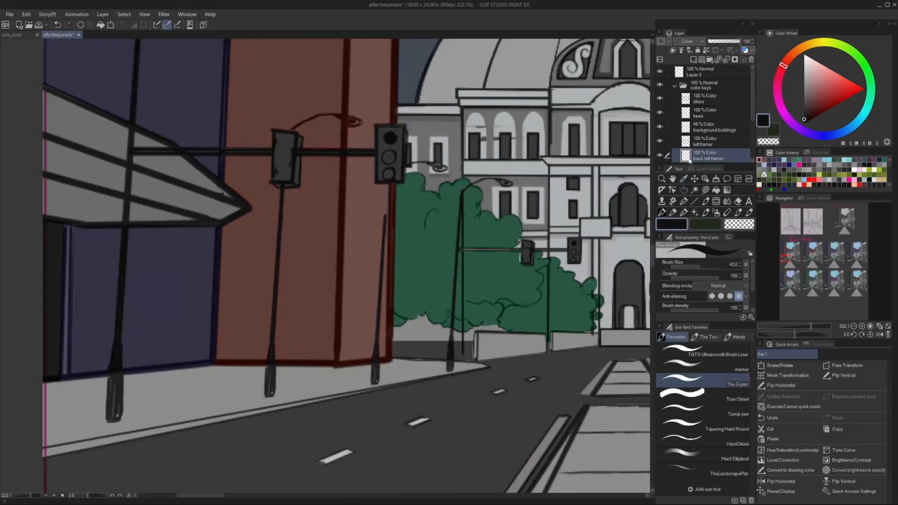
Redraw the thin dark pole line on the value thumb Copy layer with the G-pen at size 2.0, then reselect the back left framer layer.
{"action": "left_click", "coordinate": [712, 138]}
{"action": "scroll", "coordinate": [381, 161], "scroll_direction": "up", "scroll_amount": 7}
{"action": "key", "text": "bracketleft"}
{"action": "key", "text": "bracketleft"}
{"action": "key", "text": "bracketleft"}
{"action": "key", "text": "bracketleft"}
{"action": "key", "text": "bracketleft"}
{"action": "key", "text": "bracketleft"}
{"action": "key", "text": "bracketleft"}
{"action": "key", "text": "bracketleft"}
{"action": "key", "text": "bracketleft"}
{"action": "key", "text": "bracketleft"}
{"action": "left_click_drag", "start_coordinate": [390, 217], "coordinate": [383, 286]}
{"action": "scroll", "coordinate": [382, 287], "scroll_direction": "down", "scroll_amount": 14}
{"action": "left_click", "coordinate": [711, 125]}
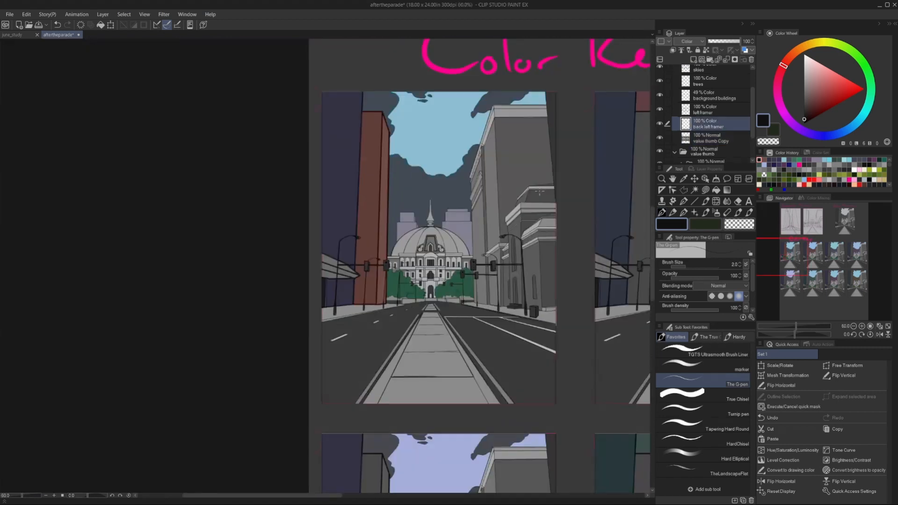
Lower the saturation of the back left framer layer's muted red with a Hue/Saturation/Luminosity correction.
{"action": "scroll", "coordinate": [538, 233], "scroll_direction": "down", "scroll_amount": 4}
{"action": "scroll", "coordinate": [75, 143], "scroll_direction": "down", "scroll_amount": 2}
{"action": "left_click", "coordinate": [26, 15]}
{"action": "left_click", "coordinate": [9, 15]}
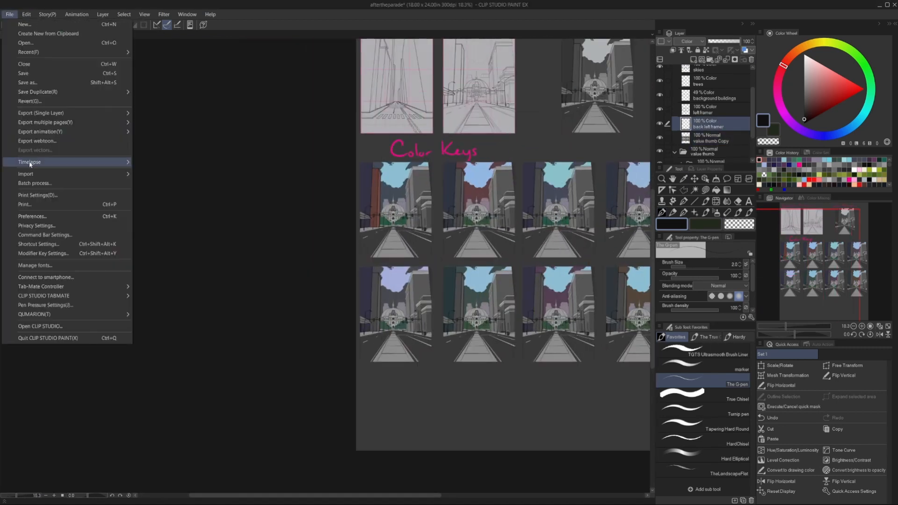
{"action": "left_click", "coordinate": [26, 15]}
{"action": "mouse_move", "coordinate": [84, 218]}
{"action": "left_click", "coordinate": [196, 219]}
{"action": "left_click_drag", "start_coordinate": [381, 147], "coordinate": [334, 118]}
{"action": "left_click_drag", "start_coordinate": [334, 166], "coordinate": [319, 168]}
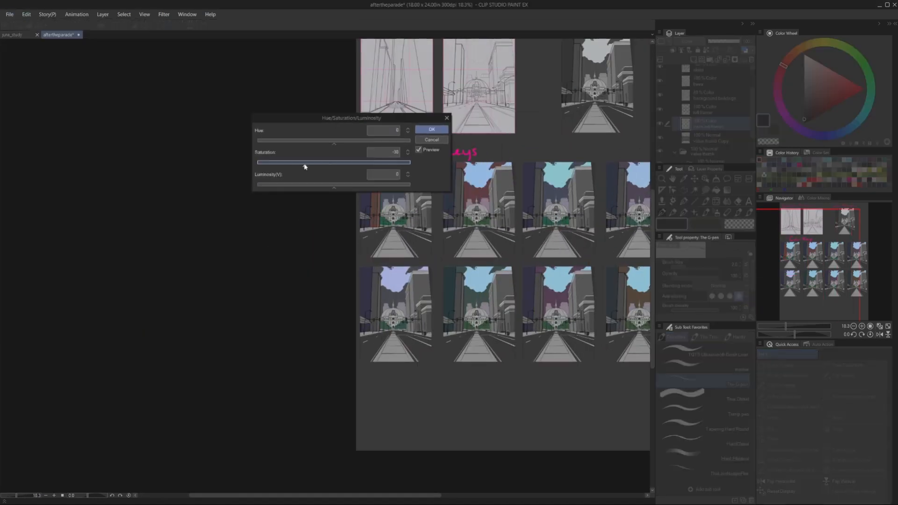
{"action": "left_click", "coordinate": [431, 129]}
Place a duplicate of the back left framer layer over the second upper colour key and adjust its red with Hue/Saturation/Luminosity.
{"action": "left_click", "coordinate": [695, 179]}
{"action": "scroll", "coordinate": [447, 174], "scroll_direction": "up", "scroll_amount": 5}
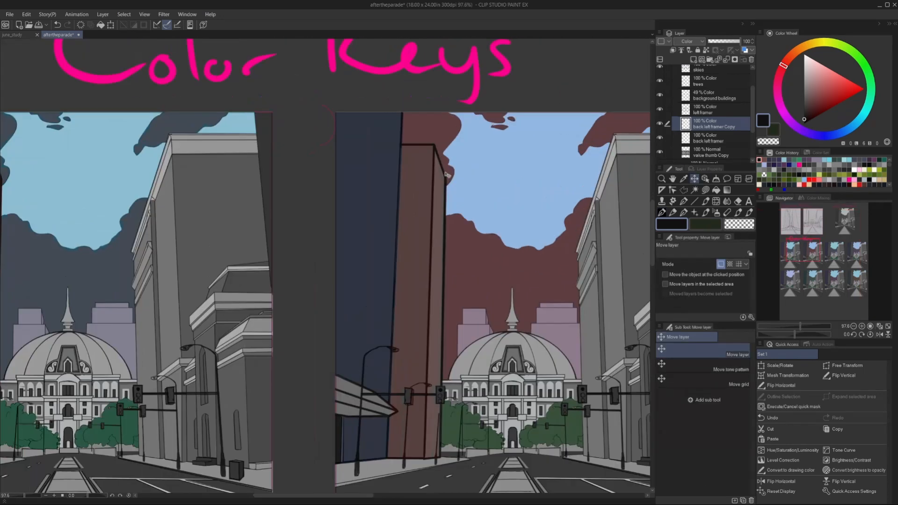
{"action": "scroll", "coordinate": [447, 174], "scroll_direction": "down", "scroll_amount": 5}
{"action": "key", "text": "ctrl+u"}
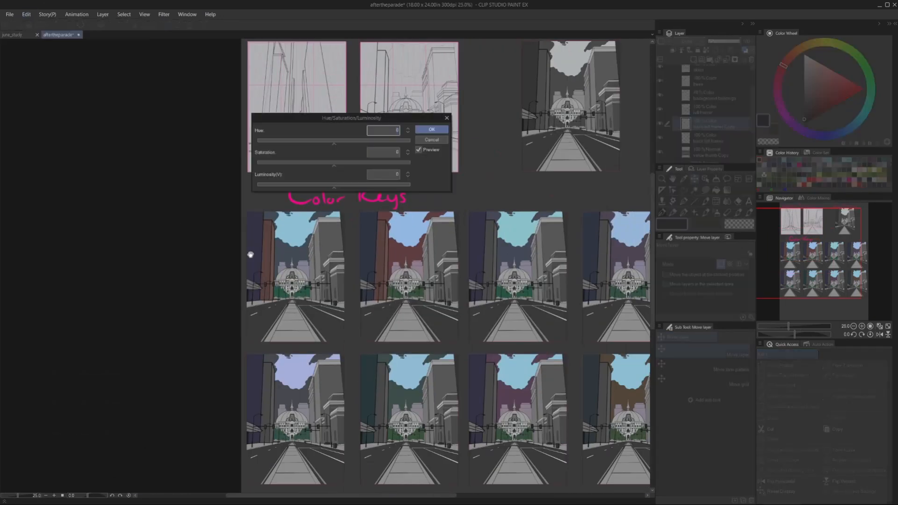
{"action": "left_click", "coordinate": [432, 130]}
Place another duplicate of the back left facade colour on the third upper key and merge it with the first copy.
{"action": "scroll", "coordinate": [388, 173], "scroll_direction": "down", "scroll_amount": 3}
{"action": "left_click_drag", "start_coordinate": [711, 138], "coordinate": [693, 59]}
{"action": "scroll", "coordinate": [421, 205], "scroll_direction": "up", "scroll_amount": 5}
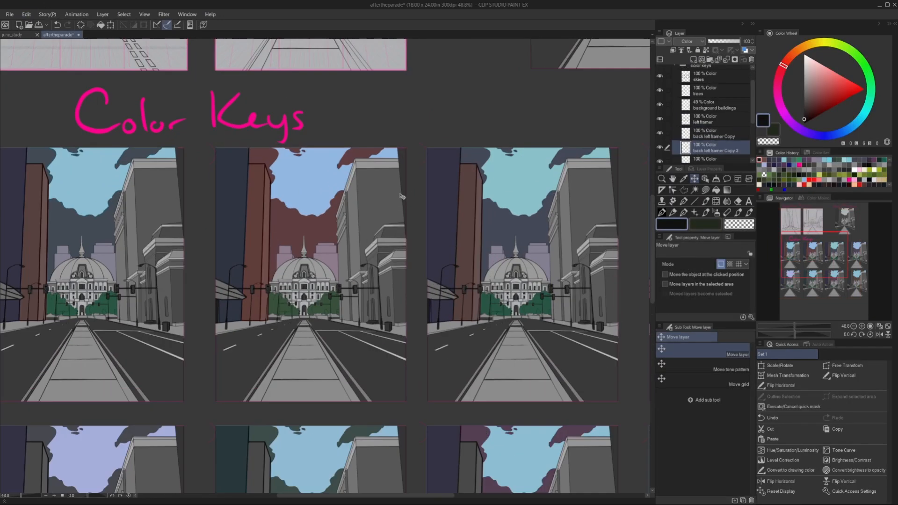
{"action": "scroll", "coordinate": [365, 324], "scroll_direction": "down", "scroll_amount": 3}
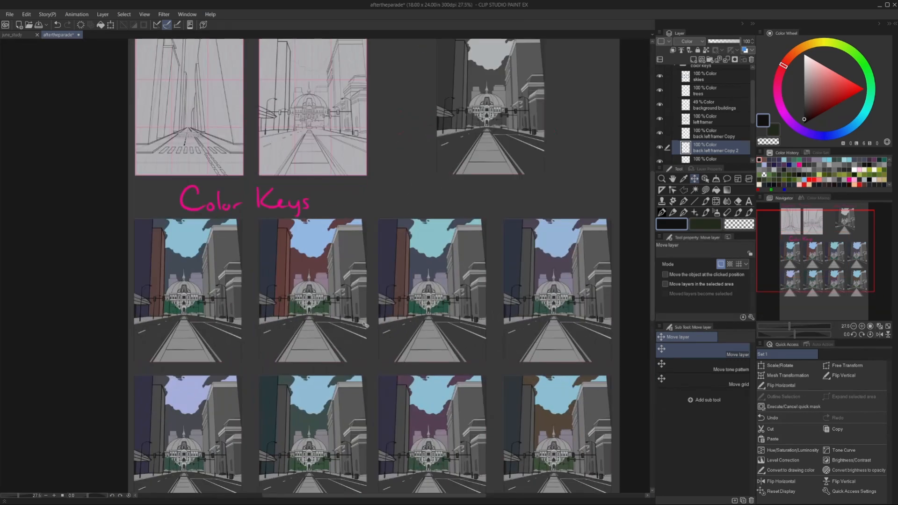
{"action": "scroll", "coordinate": [712, 133], "scroll_direction": "down", "scroll_amount": 1}
{"action": "left_click", "coordinate": [711, 122]}
Outline the third upper key's back left building and copy its facade colour onto the fourth upper key, clearing the selection.
{"action": "key", "text": "m"}
{"action": "left_click", "coordinate": [374, 215]}
{"action": "left_click", "coordinate": [426, 227]}
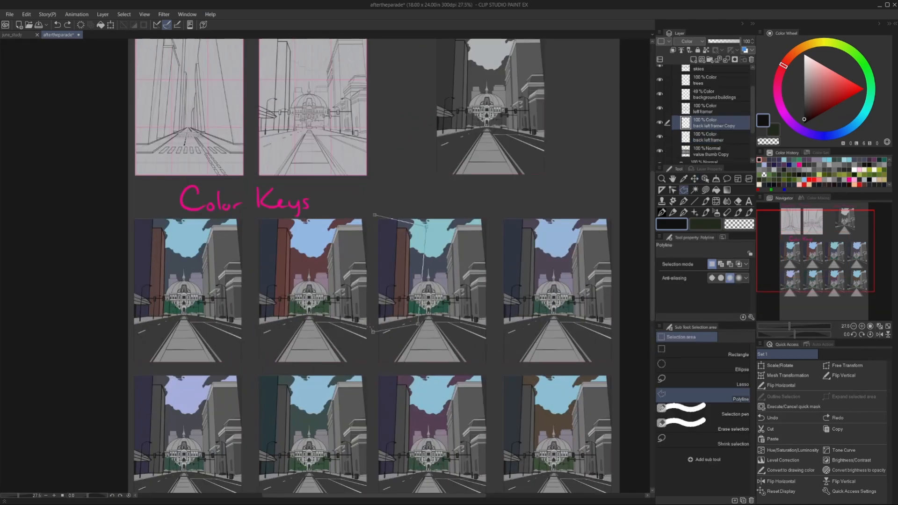
{"action": "left_click", "coordinate": [418, 323]}
{"action": "left_click", "coordinate": [374, 332]}
{"action": "left_click", "coordinate": [374, 215]}
{"action": "left_click", "coordinate": [327, 346]}
{"action": "key", "text": "k"}
{"action": "key", "text": "ctrl+z"}
{"action": "key", "text": "ctrl+z"}
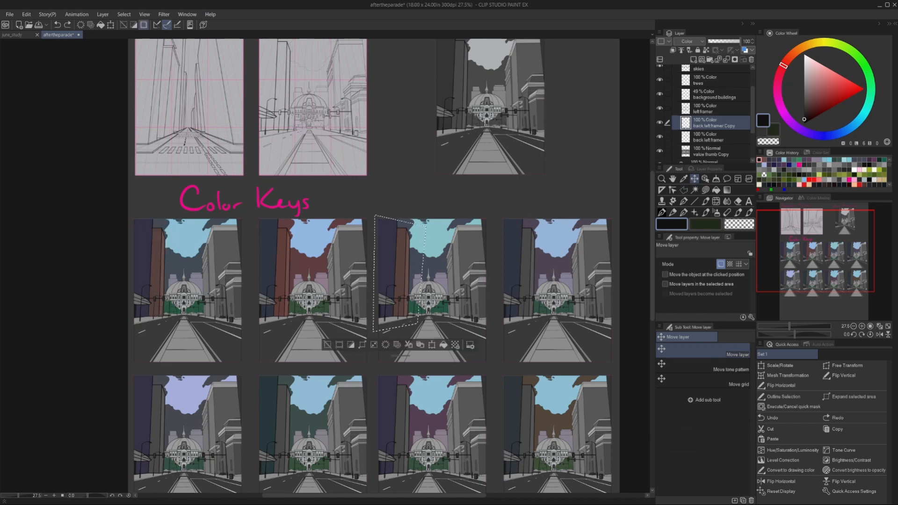
{"action": "left_click", "coordinate": [327, 345]}
{"action": "scroll", "coordinate": [467, 261], "scroll_direction": "up", "scroll_amount": 5}
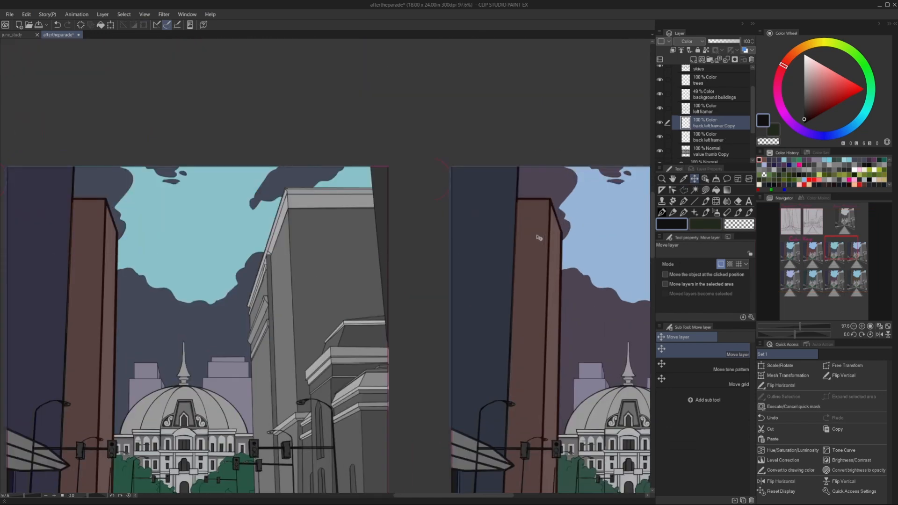
Shift the hue of the back left framer Copy layer slightly with a Hue/Saturation/Luminosity correction.
{"action": "scroll", "coordinate": [536, 235], "scroll_direction": "down", "scroll_amount": 6}
{"action": "left_click", "coordinate": [26, 14]}
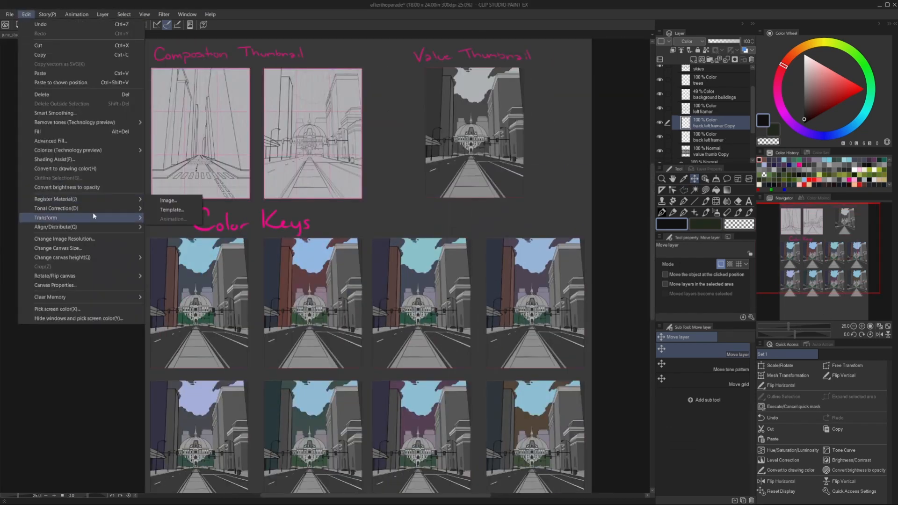
{"action": "mouse_move", "coordinate": [93, 213]}
{"action": "left_click", "coordinate": [173, 237]}
{"action": "left_click_drag", "start_coordinate": [334, 141], "coordinate": [325, 144]}
{"action": "left_click", "coordinate": [432, 130]}
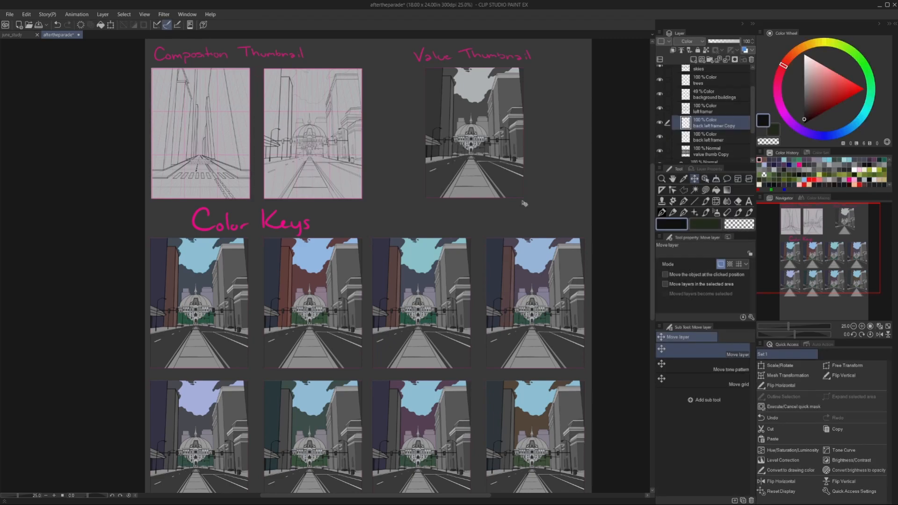
Duplicate the back left facade colours of the upper row onto the four lower colour keys.
{"action": "scroll", "coordinate": [523, 202], "scroll_direction": "down", "scroll_amount": 6}
{"action": "scroll", "coordinate": [444, 335], "scroll_direction": "up", "scroll_amount": 8}
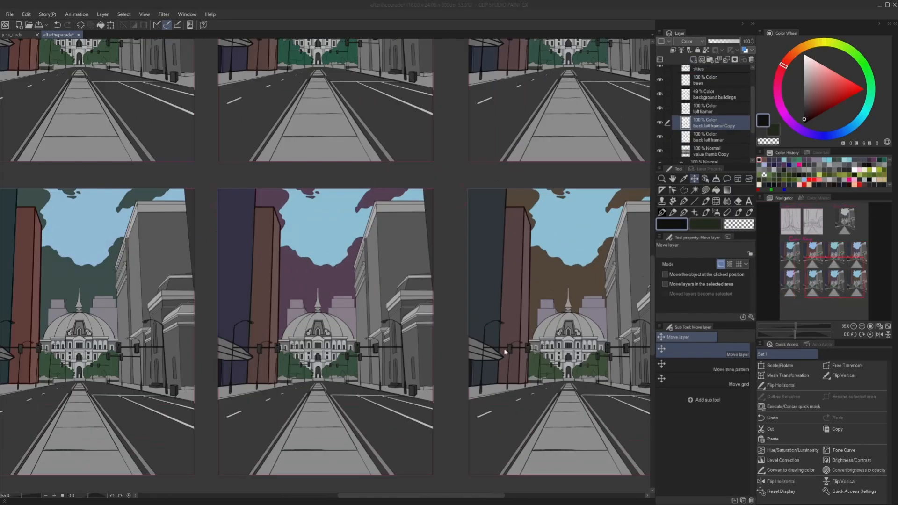
{"action": "scroll", "coordinate": [534, 272], "scroll_direction": "down", "scroll_amount": 4}
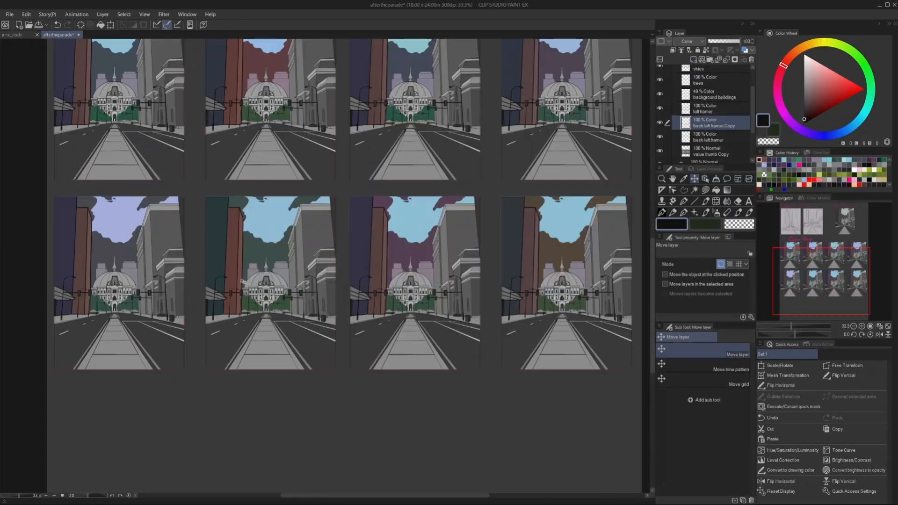
Sample a muted red-brown from the fourth lower key and fill the first lower key's back left facade with it.
{"action": "key", "text": "i"}
{"action": "left_click", "coordinate": [533, 272]}
{"action": "key", "text": "m"}
{"action": "left_click", "coordinate": [54, 187]}
{"action": "left_click", "coordinate": [26, 14]}
{"action": "left_click", "coordinate": [62, 132]}
{"action": "key", "text": "ctrl+d"}
Outline and desaturate the second lower key's back left facade, and recolour the third lower key's facade the same way.
{"action": "left_click", "coordinate": [218, 200]}
{"action": "left_click", "coordinate": [256, 208]}
{"action": "left_click", "coordinate": [246, 326]}
{"action": "double_click", "coordinate": [222, 318]}
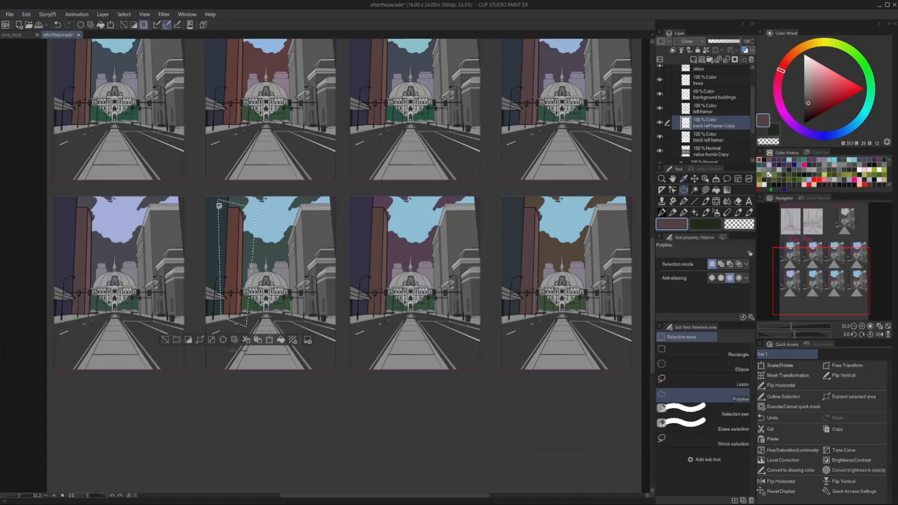
{"action": "left_click", "coordinate": [26, 14]}
{"action": "mouse_move", "coordinate": [60, 209]}
{"action": "left_click", "coordinate": [165, 219]}
{"action": "left_click_drag", "start_coordinate": [334, 165], "coordinate": [312, 165]}
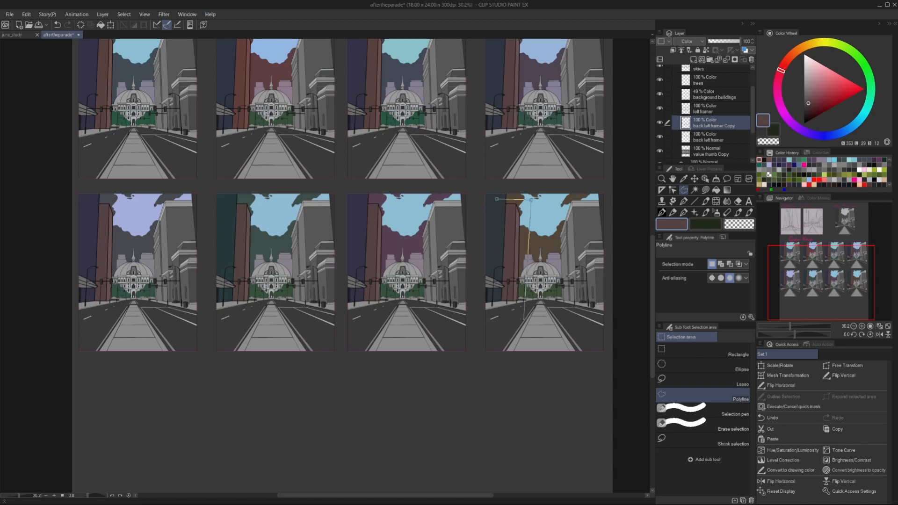
{"action": "left_click", "coordinate": [27, 14]}
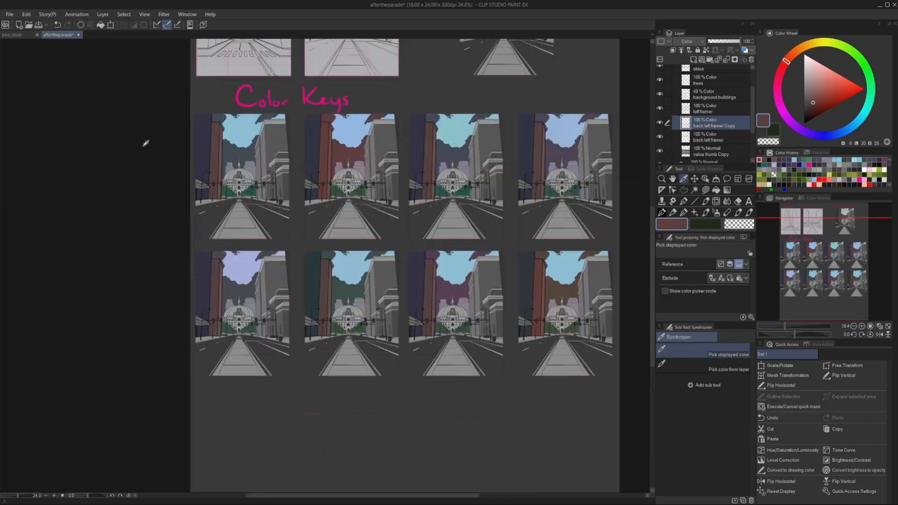
Create a layer named left awning above the left framer layer and set its blending mode to Color.
{"action": "key", "text": "ctrl+shift+n"}
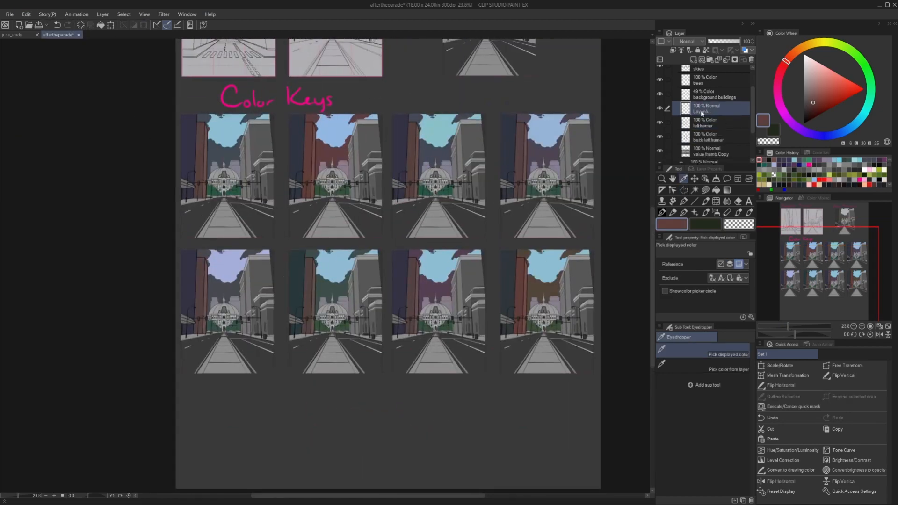
{"action": "scroll", "coordinate": [490, 191], "scroll_direction": "up", "scroll_amount": 4}
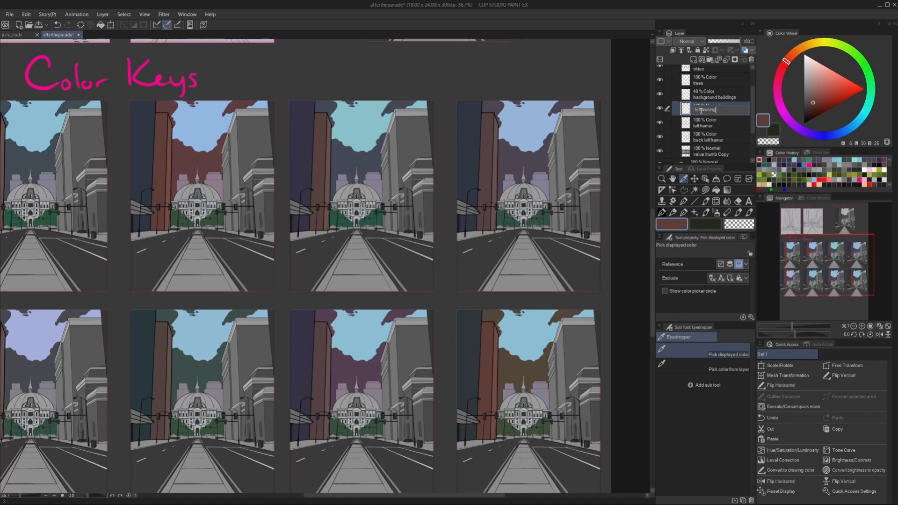
{"action": "key", "text": "Return"}
{"action": "scroll", "coordinate": [199, 224], "scroll_direction": "down", "scroll_amount": 3}
{"action": "scroll", "coordinate": [114, 224], "scroll_direction": "up", "scroll_amount": 10}
{"action": "key", "text": "m"}
{"action": "left_click", "coordinate": [689, 41]}
Outline the first upper key's awning up to the lamp post and fill it with a muted yellow-green.
{"action": "scroll", "coordinate": [117, 220], "scroll_direction": "up", "scroll_amount": 5}
{"action": "left_click", "coordinate": [124, 208]}
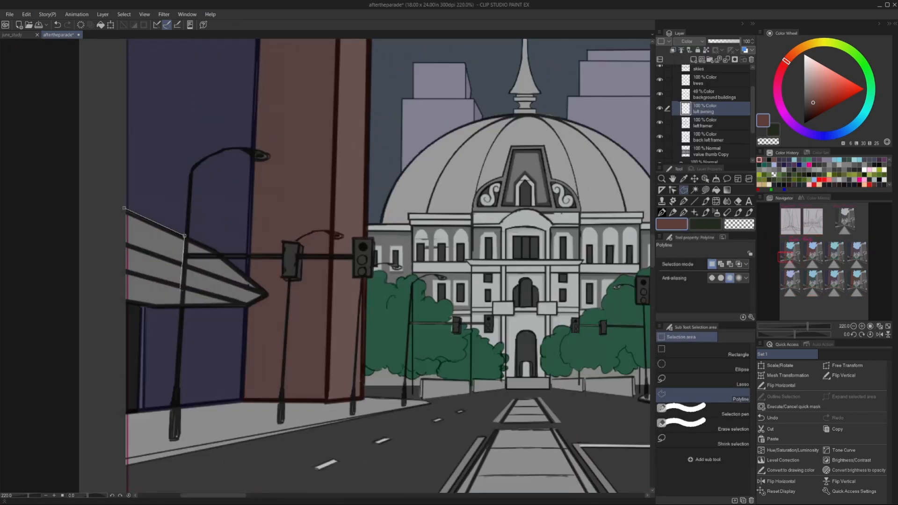
{"action": "left_click", "coordinate": [122, 303]}
{"action": "left_click", "coordinate": [125, 209]}
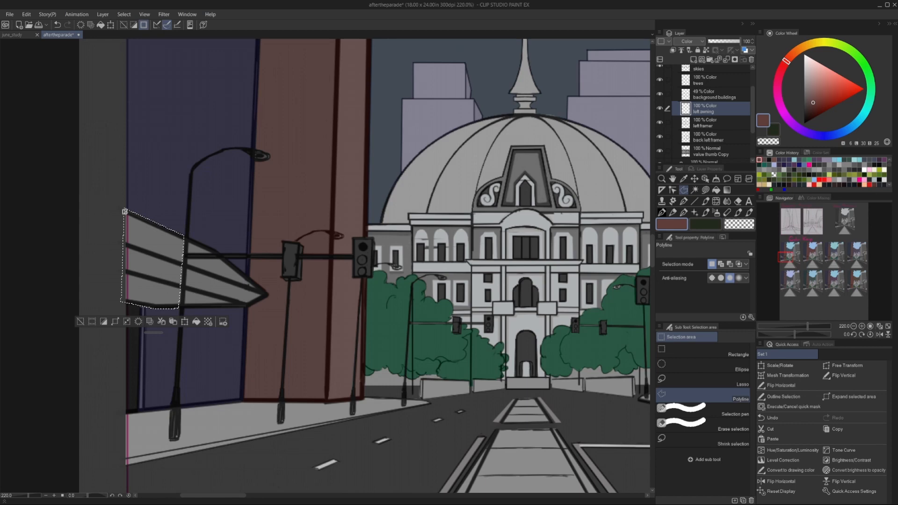
{"action": "left_click", "coordinate": [703, 228]}
{"action": "key", "text": "alt+Delete"}
{"action": "left_click", "coordinate": [814, 87]}
{"action": "key", "text": "alt+Delete"}
{"action": "left_click", "coordinate": [81, 322]}
Group the colour layers into a clipped folder and place a duplicate of the value thumb Copy layer beneath them inside it.
{"action": "scroll", "coordinate": [688, 133], "scroll_direction": "down", "scroll_amount": 2}
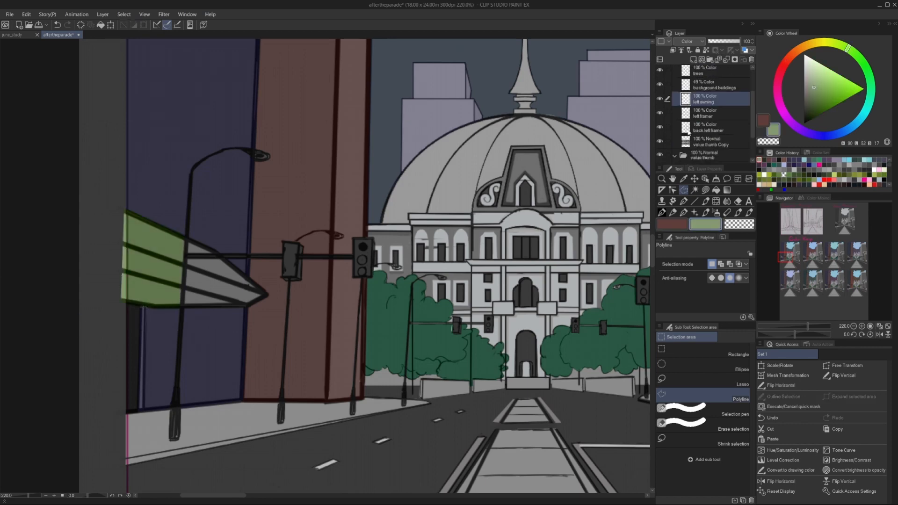
{"action": "scroll", "coordinate": [689, 133], "scroll_direction": "down", "scroll_amount": 1}
{"action": "left_click", "coordinate": [697, 114]}
{"action": "scroll", "coordinate": [697, 114], "scroll_direction": "up", "scroll_amount": 4}
{"action": "left_click", "coordinate": [697, 111], "text": "shift"}
{"action": "key", "text": "ctrl+g"}
{"action": "key", "text": "ctrl+alt+g"}
{"action": "scroll", "coordinate": [688, 131], "scroll_direction": "down", "scroll_amount": 3}
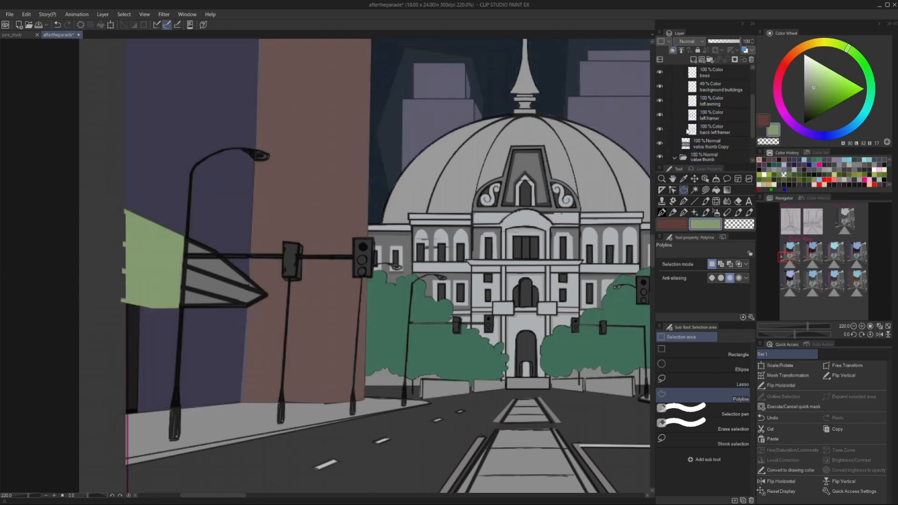
{"action": "left_click_drag", "start_coordinate": [708, 144], "coordinate": [708, 137]}
{"action": "scroll", "coordinate": [688, 131], "scroll_direction": "up", "scroll_amount": 3}
{"action": "scroll", "coordinate": [450, 159], "scroll_direction": "down", "scroll_amount": 4}
{"action": "scroll", "coordinate": [300, 182], "scroll_direction": "up", "scroll_amount": 5}
{"action": "scroll", "coordinate": [677, 133], "scroll_direction": "down", "scroll_amount": 3}
Fill the rest of the awning beyond the lamp post with the muted yellow-green on the left awning layer.
{"action": "left_click", "coordinate": [697, 112]}
{"action": "scroll", "coordinate": [487, 220], "scroll_direction": "up", "scroll_amount": 4}
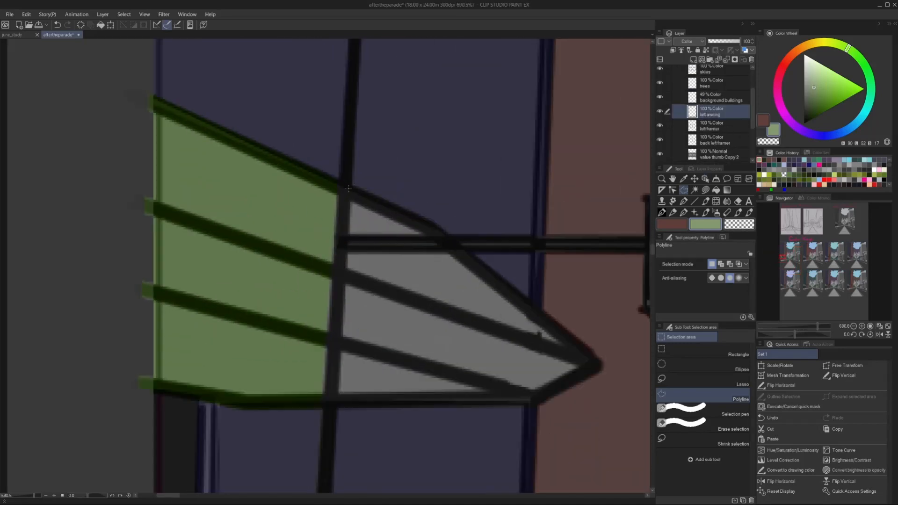
{"action": "double_click", "coordinate": [440, 227]}
{"action": "double_click", "coordinate": [318, 168]}
{"action": "key", "text": "ctrl+d"}
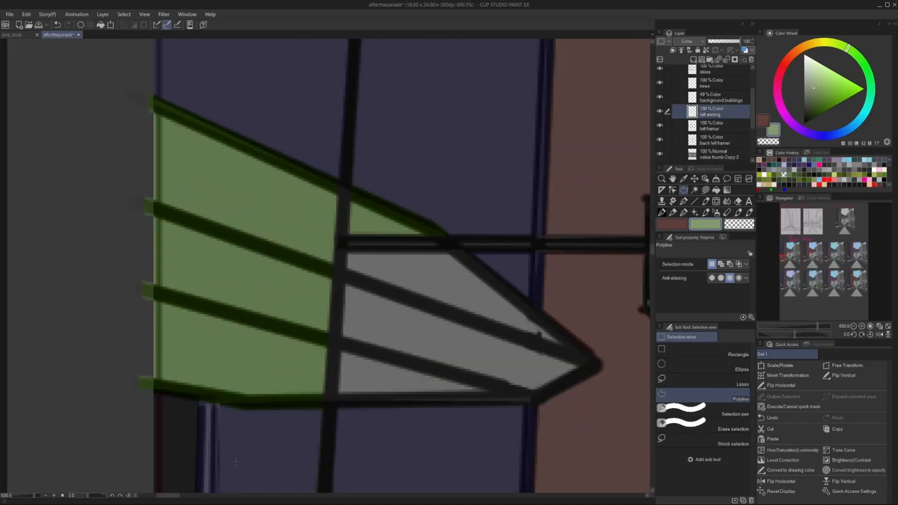
{"action": "double_click", "coordinate": [340, 407]}
{"action": "key", "text": "alt+Delete"}
{"action": "key", "text": "ctrl+d"}
{"action": "scroll", "coordinate": [395, 333], "scroll_direction": "down", "scroll_amount": 12}
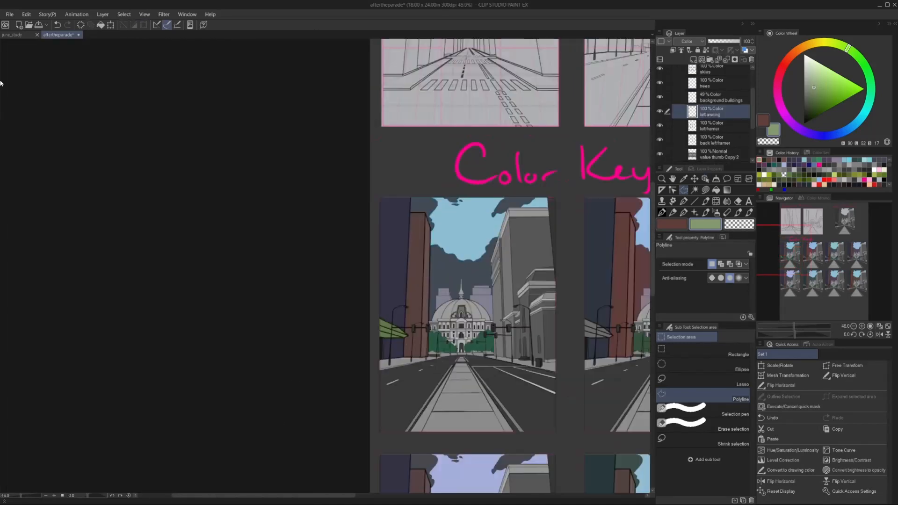
Shift the left awning's hue to purple with saturation 24 and reduced luminosity, and set the layer's opacity to 72%.
{"action": "left_click", "coordinate": [26, 15]}
{"action": "mouse_move", "coordinate": [70, 208]}
{"action": "left_click", "coordinate": [193, 219]}
{"action": "left_click_drag", "start_coordinate": [334, 144], "coordinate": [359, 165]}
{"action": "left_click_drag", "start_coordinate": [334, 188], "coordinate": [317, 190]}
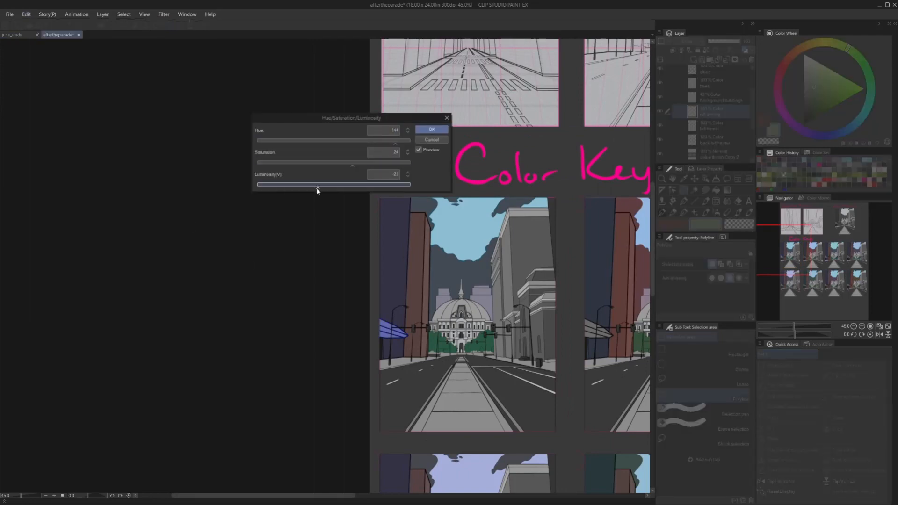
{"action": "left_click_drag", "start_coordinate": [354, 144], "coordinate": [401, 144]}
{"action": "left_click", "coordinate": [432, 130]}
{"action": "scroll", "coordinate": [407, 270], "scroll_direction": "down", "scroll_amount": 2}
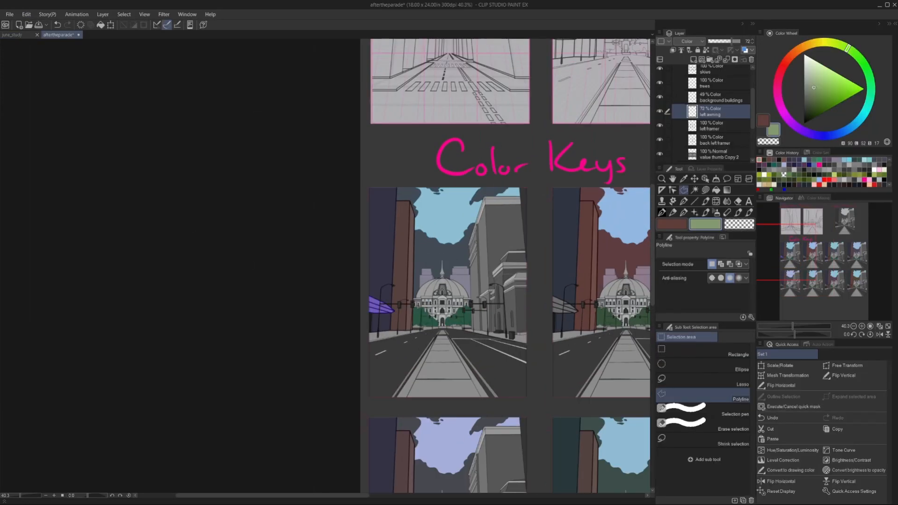
Choose a lime colour from the colour history and place a duplicate of the left awning layer on the second upper key.
{"action": "left_click_drag", "start_coordinate": [515, 280], "coordinate": [399, 260]}
{"action": "left_click", "coordinate": [769, 175]}
{"action": "scroll", "coordinate": [468, 262], "scroll_direction": "down", "scroll_amount": 6}
{"action": "left_click_drag", "start_coordinate": [715, 111], "coordinate": [694, 59]}
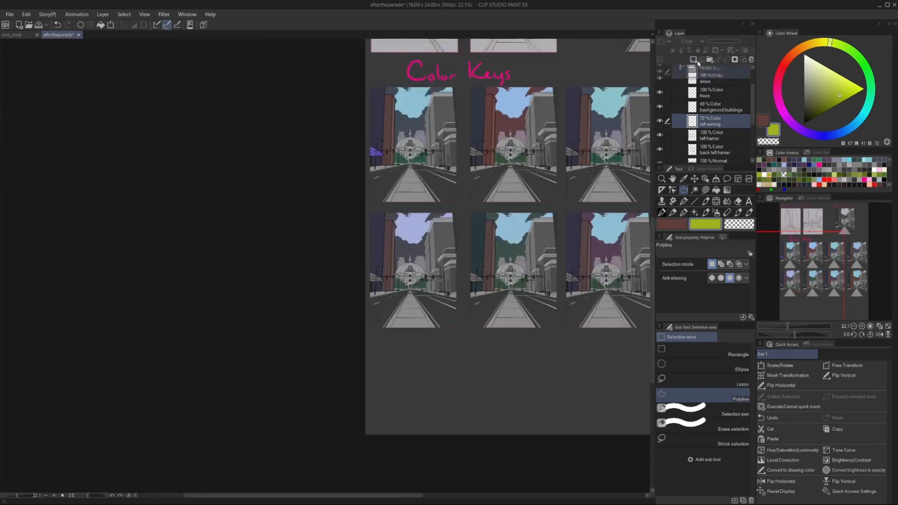
{"action": "left_click", "coordinate": [694, 180]}
{"action": "left_click_drag", "start_coordinate": [375, 152], "coordinate": [401, 152]}
{"action": "scroll", "coordinate": [473, 153], "scroll_direction": "up", "scroll_amount": 14}
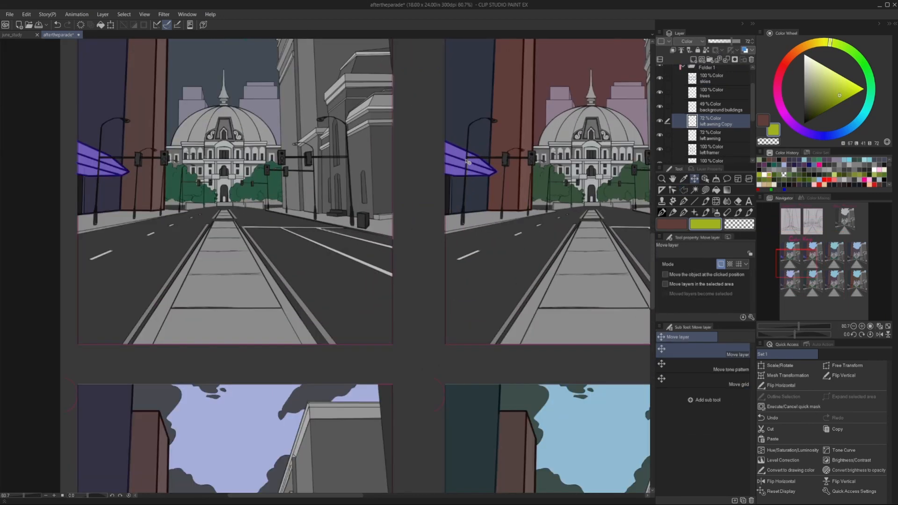
Convert the second key's awning to the lime drawing colour, shift its hue to red and set its layer opacity to 100%.
{"action": "scroll", "coordinate": [475, 257], "scroll_direction": "down", "scroll_amount": 16}
{"action": "left_click", "coordinate": [26, 15]}
{"action": "left_click", "coordinate": [53, 170]}
{"action": "left_click", "coordinate": [26, 15]}
{"action": "mouse_move", "coordinate": [95, 210]}
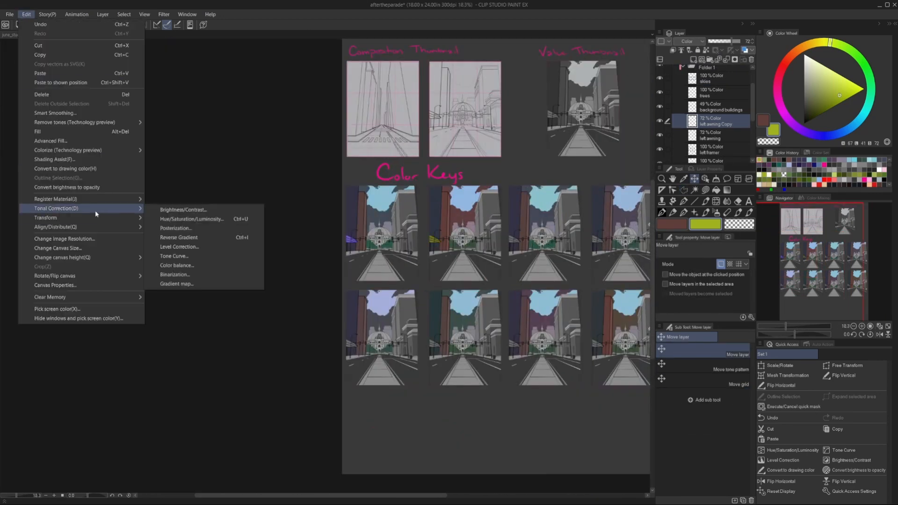
{"action": "left_click", "coordinate": [187, 218]}
{"action": "mouse_move", "coordinate": [334, 144]}
{"action": "left_mouse_down"}
{"action": "mouse_move", "coordinate": [305, 145]}
{"action": "mouse_move", "coordinate": [344, 188]}
{"action": "left_mouse_up"}
{"action": "left_click", "coordinate": [431, 129]}
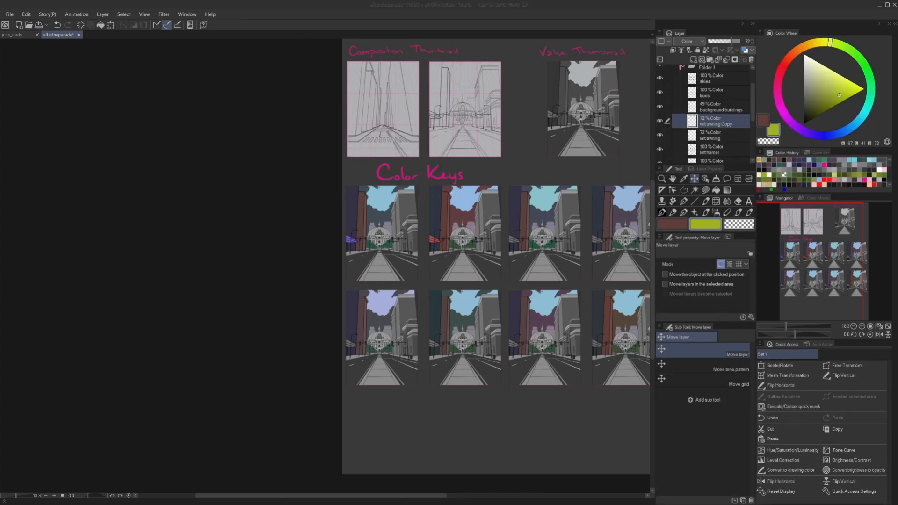
{"action": "left_click_drag", "start_coordinate": [731, 41], "coordinate": [741, 41]}
Duplicate the purple and red awning colours onto the third and fourth upper keys.
{"action": "scroll", "coordinate": [515, 243], "scroll_direction": "up", "scroll_amount": 7}
{"action": "scroll", "coordinate": [468, 262], "scroll_direction": "down", "scroll_amount": 4}
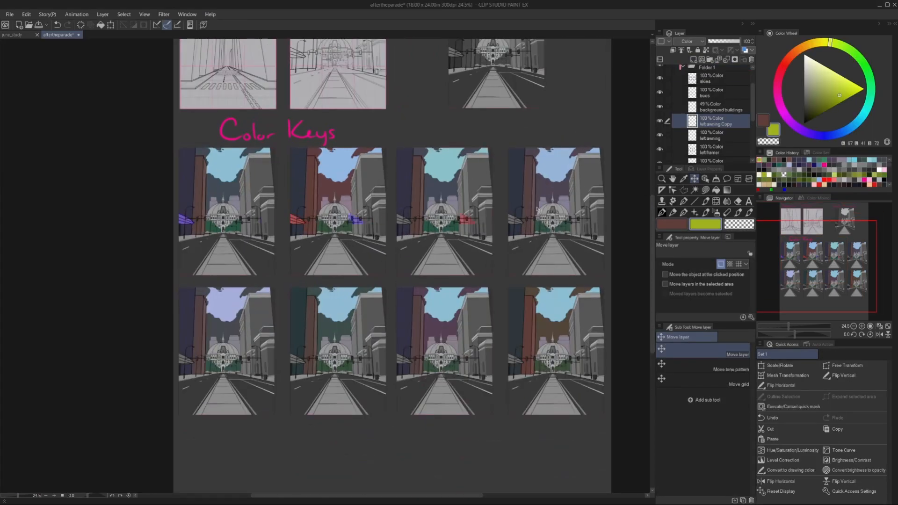
{"action": "scroll", "coordinate": [499, 209], "scroll_direction": "up", "scroll_amount": 5}
{"action": "scroll", "coordinate": [487, 243], "scroll_direction": "down", "scroll_amount": 3}
Outline the fourth upper key's awning and adjust its hue, saturation and luminosity to a new colour.
{"action": "key", "text": "m"}
{"action": "left_click", "coordinate": [491, 257]}
{"action": "left_click", "coordinate": [26, 14]}
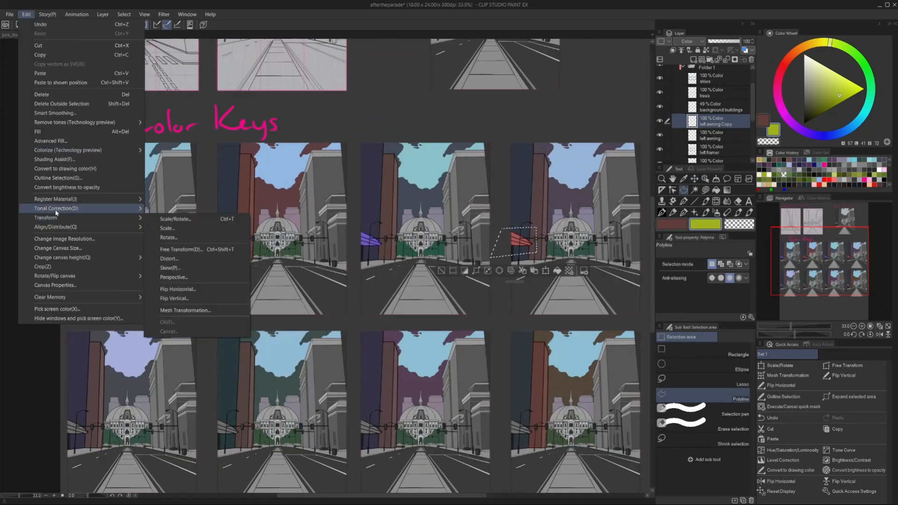
{"action": "mouse_move", "coordinate": [95, 210]}
{"action": "left_click", "coordinate": [187, 218]}
{"action": "left_click_drag", "start_coordinate": [334, 145], "coordinate": [364, 145]}
{"action": "left_click_drag", "start_coordinate": [298, 162], "coordinate": [312, 163]}
{"action": "left_click_drag", "start_coordinate": [334, 185], "coordinate": [307, 164]}
{"action": "left_click", "coordinate": [432, 130]}
Outline the third upper key's awning and correct its hue, saturation and luminosity to a muted green.
{"action": "left_click", "coordinate": [350, 225]}
{"action": "left_click", "coordinate": [26, 14]}
{"action": "left_click", "coordinate": [183, 218]}
{"action": "left_click_drag", "start_coordinate": [373, 166], "coordinate": [354, 164]}
{"action": "left_click_drag", "start_coordinate": [334, 142], "coordinate": [264, 142]}
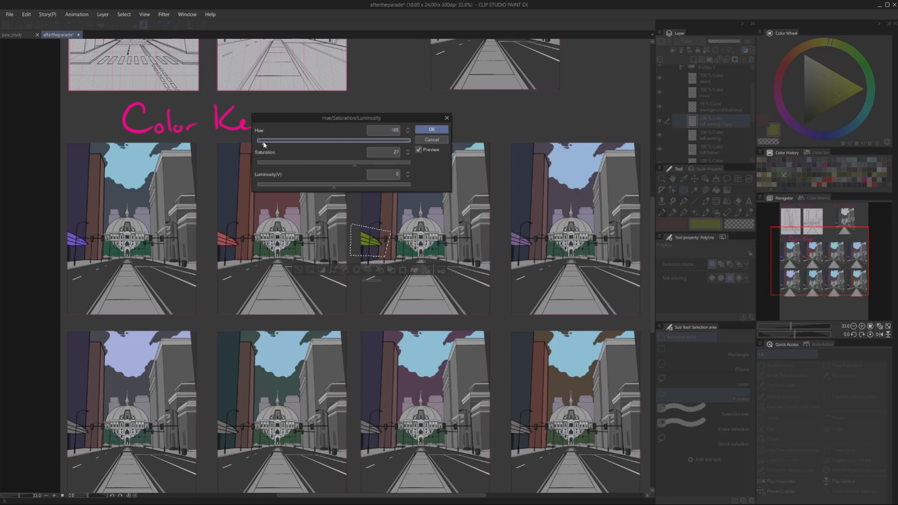
{"action": "left_click_drag", "start_coordinate": [355, 165], "coordinate": [324, 187]}
{"action": "left_click_drag", "start_coordinate": [322, 165], "coordinate": [311, 165]}
{"action": "left_click", "coordinate": [431, 129]}
Duplicate the four upper keys' awning colours onto the lower row of colour keys.
{"action": "scroll", "coordinate": [400, 181], "scroll_direction": "down", "scroll_amount": 5}
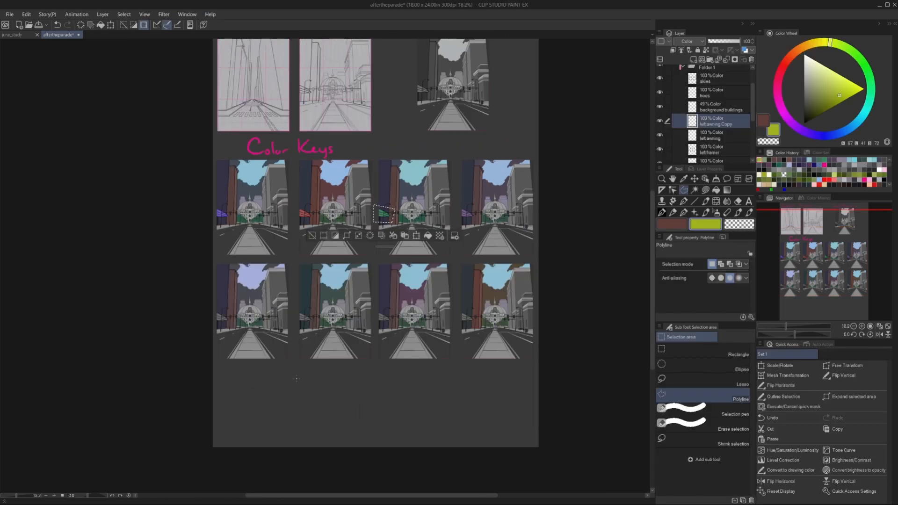
{"action": "key", "text": "ctrl+d"}
{"action": "left_click", "coordinate": [694, 179]}
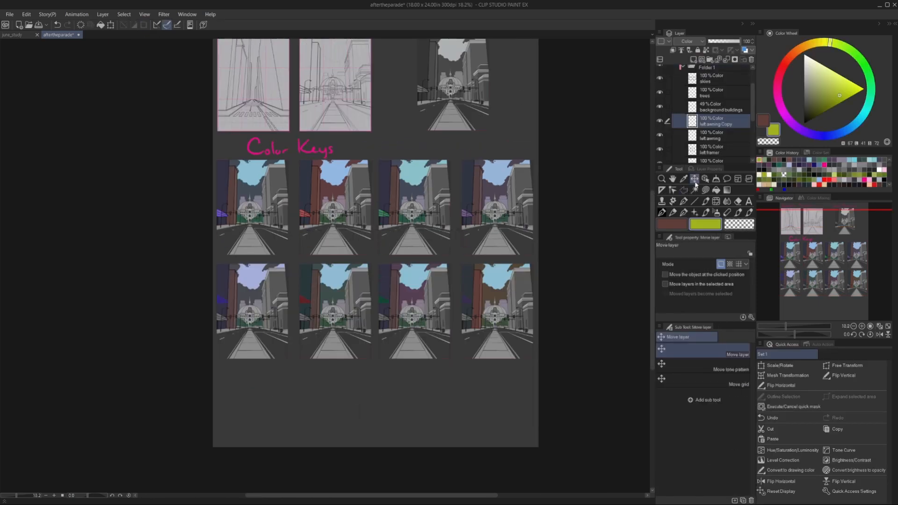
{"action": "scroll", "coordinate": [265, 314], "scroll_direction": "up", "scroll_amount": 1}
{"action": "scroll", "coordinate": [283, 310], "scroll_direction": "up", "scroll_amount": 3}
{"action": "scroll", "coordinate": [274, 301], "scroll_direction": "down", "scroll_amount": 3}
Recolour the third lower key's awning with the purple sampled from the fourth lower key's awning.
{"action": "key", "text": "i"}
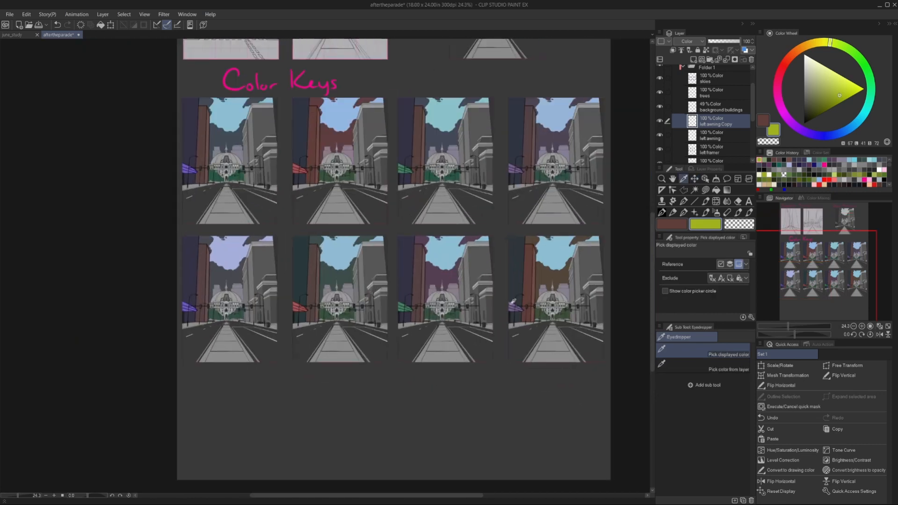
{"action": "left_click", "coordinate": [514, 307]}
{"action": "key", "text": "m"}
{"action": "left_click", "coordinate": [391, 295]}
{"action": "left_click", "coordinate": [392, 318]}
{"action": "left_click", "coordinate": [418, 316]}
{"action": "left_click", "coordinate": [26, 14]}
{"action": "left_click", "coordinate": [60, 161]}
{"action": "key", "text": "ctrl+d"}
Recolour the second lower key's awning with the third upper awning's green and sample the purple of the first lower key's awning.
{"action": "key", "text": "i"}
{"action": "left_click", "coordinate": [403, 168]}
{"action": "key", "text": "m"}
{"action": "left_click", "coordinate": [287, 297]}
{"action": "left_click", "coordinate": [288, 322]}
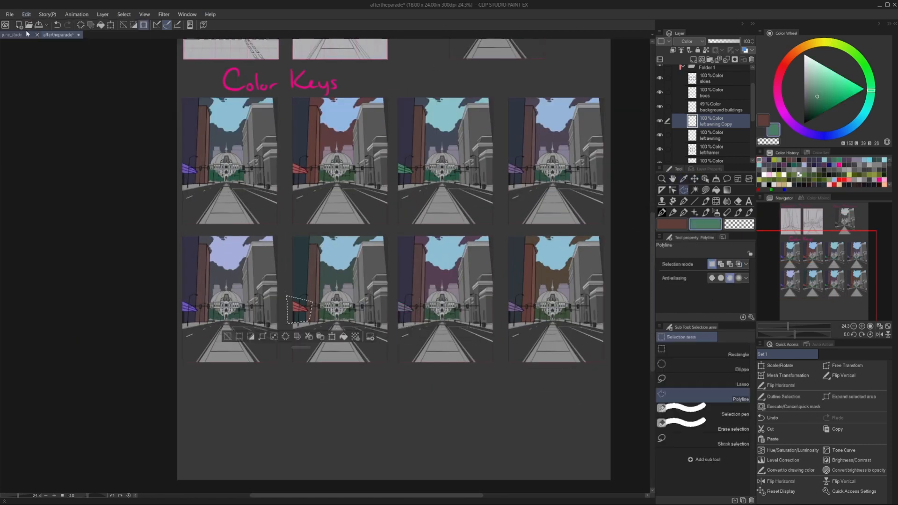
{"action": "key", "text": "i"}
{"action": "left_click", "coordinate": [187, 308]}
{"action": "key", "text": "m"}
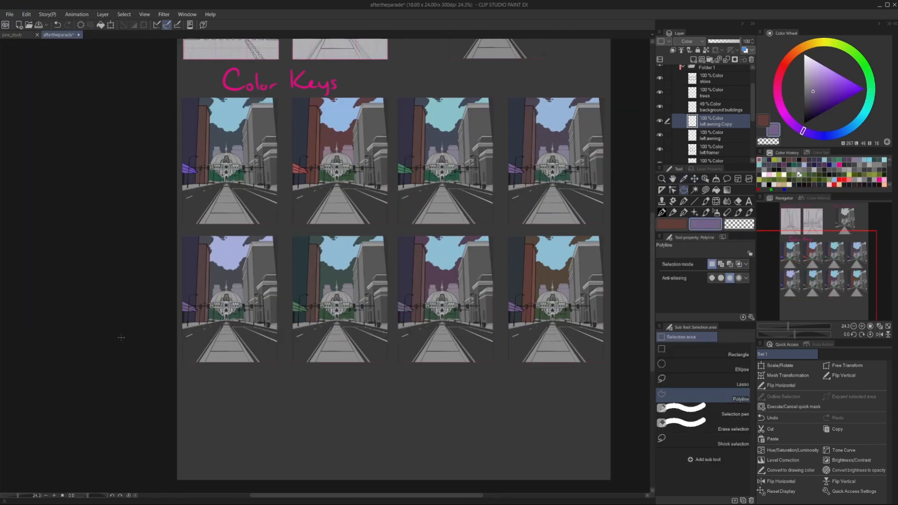
Recolour the fourth lower key's awning with the second upper awning's red, adjusting hue to -4 and saturation to -14.
{"action": "key", "text": "i"}
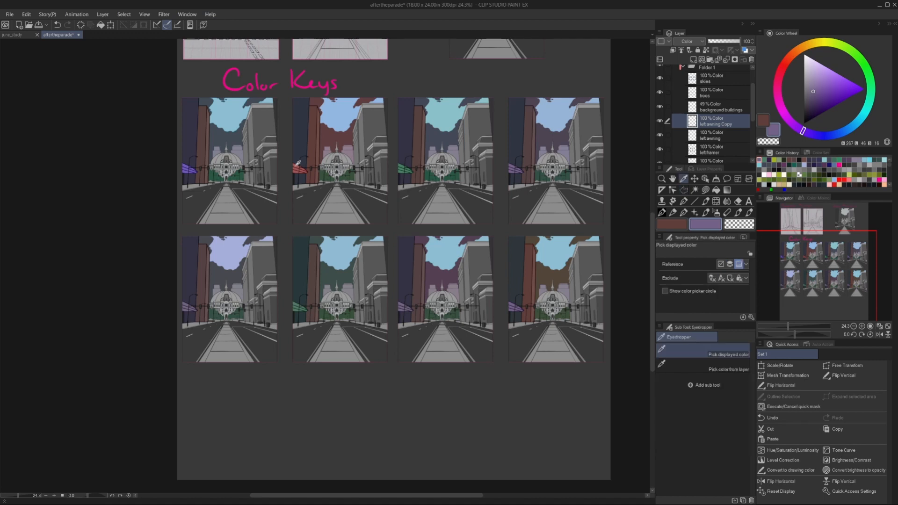
{"action": "left_click", "coordinate": [300, 169]}
{"action": "key", "text": "m"}
{"action": "left_click", "coordinate": [501, 294]}
{"action": "left_click", "coordinate": [503, 315]}
{"action": "left_click", "coordinate": [525, 321]}
{"action": "double_click", "coordinate": [528, 305]}
{"action": "left_click", "coordinate": [26, 14]}
{"action": "left_click_drag", "start_coordinate": [326, 164], "coordinate": [323, 163]}
{"action": "left_click", "coordinate": [333, 141]}
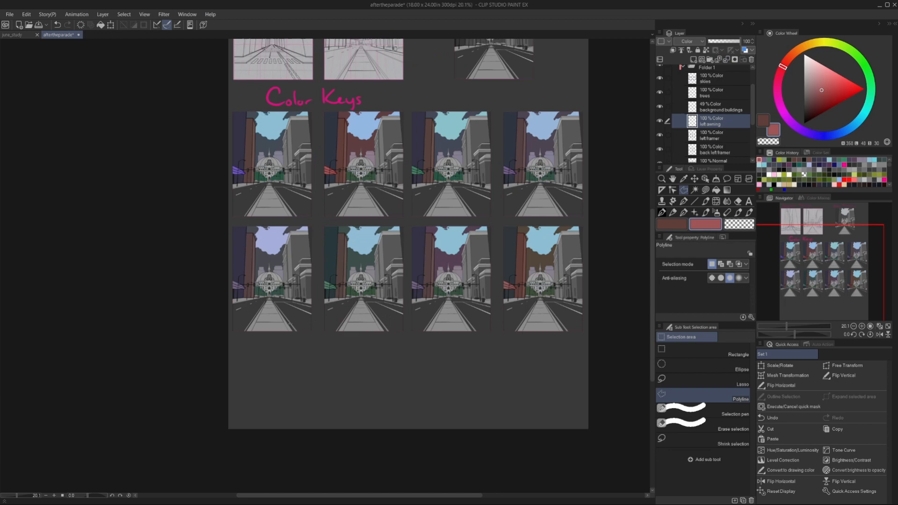
{"action": "scroll", "coordinate": [407, 234], "scroll_direction": "up", "scroll_amount": 3}
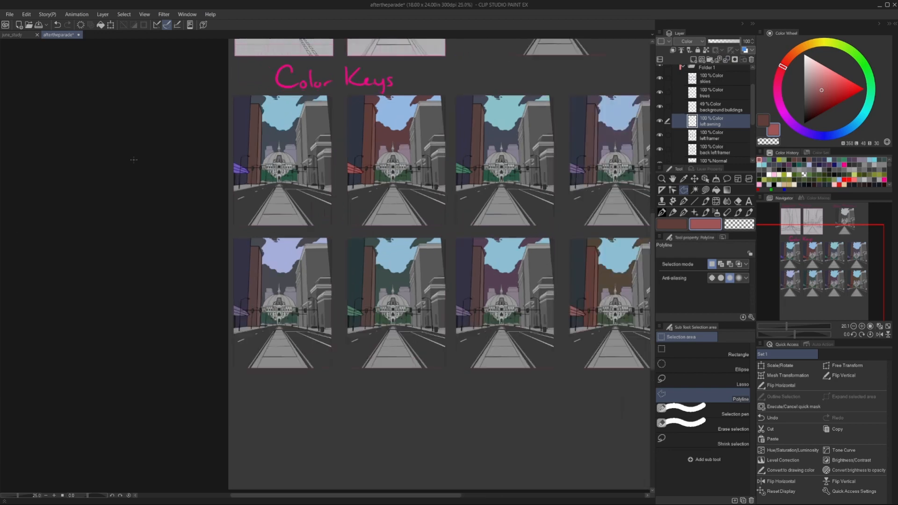
Add a layer between back left framer and the value thumbnail copy and name it right back framer.
{"action": "key", "text": "i"}
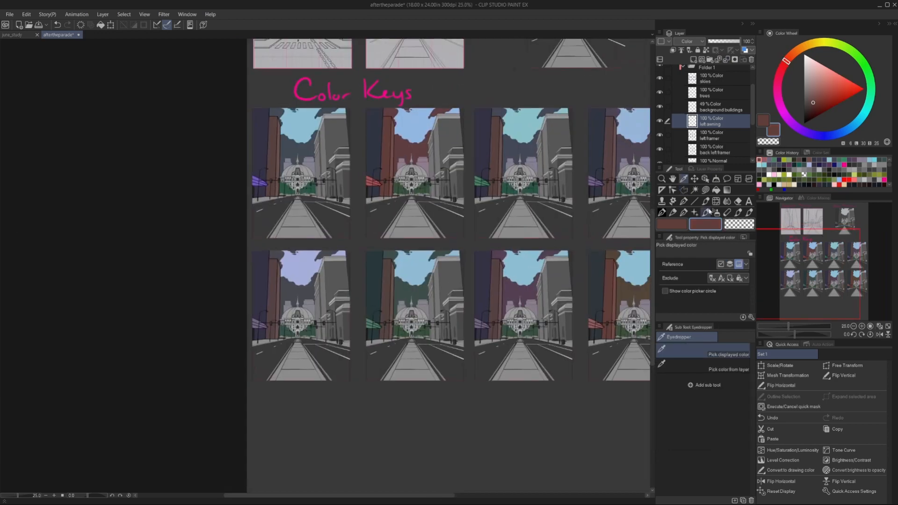
{"action": "left_click", "coordinate": [683, 190]}
{"action": "scroll", "coordinate": [702, 135], "scroll_direction": "down", "scroll_amount": 1}
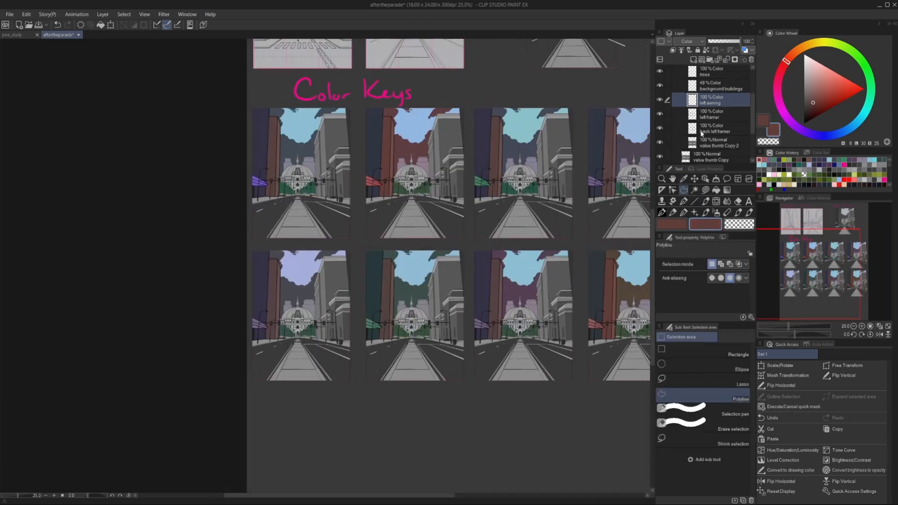
{"action": "left_click", "coordinate": [701, 132]}
{"action": "left_click", "coordinate": [694, 59]}
{"action": "double_click", "coordinate": [707, 146]}
{"action": "type", "text": "right back framer"}
{"action": "key", "text": "Return"}
Choose a muted orange-brown drawing colour and set the right back framer layer's blending mode to Color.
{"action": "left_click", "coordinate": [799, 49]}
{"action": "scroll", "coordinate": [280, 136], "scroll_direction": "up", "scroll_amount": 7}
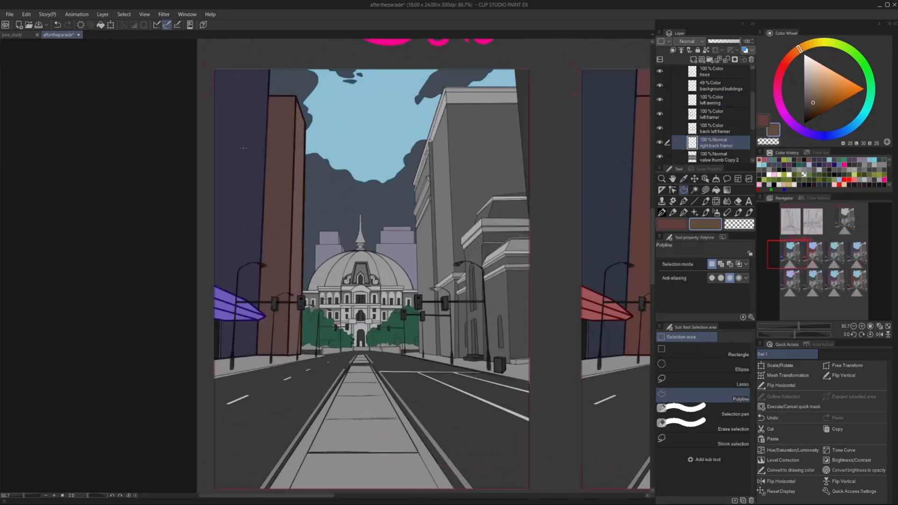
{"action": "scroll", "coordinate": [510, 94], "scroll_direction": "up", "scroll_amount": 6}
{"action": "scroll", "coordinate": [522, 114], "scroll_direction": "down", "scroll_amount": 6}
{"action": "left_click", "coordinate": [692, 42]}
{"action": "left_click", "coordinate": [686, 249]}
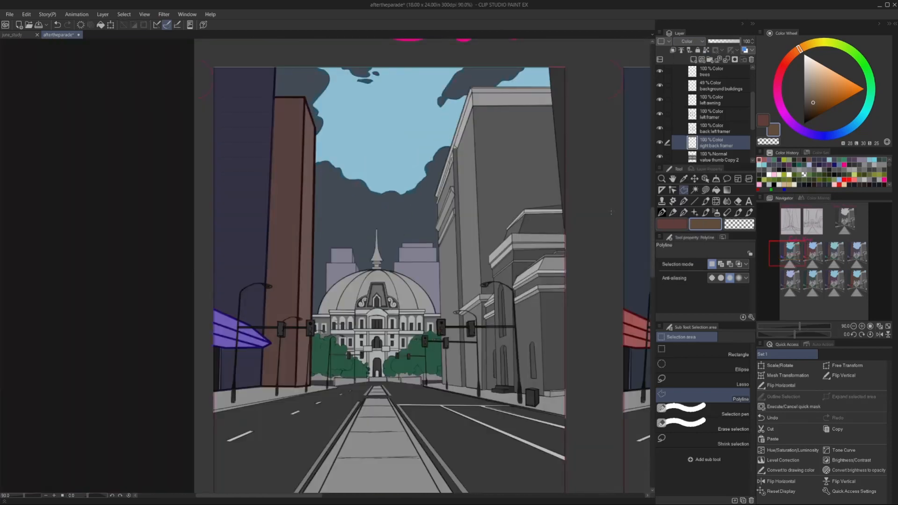
Start a polyline selection around the first upper key's tall right-hand building, following its cornices, roof and the front building's roofline.
{"action": "scroll", "coordinate": [443, 180], "scroll_direction": "up", "scroll_amount": 5}
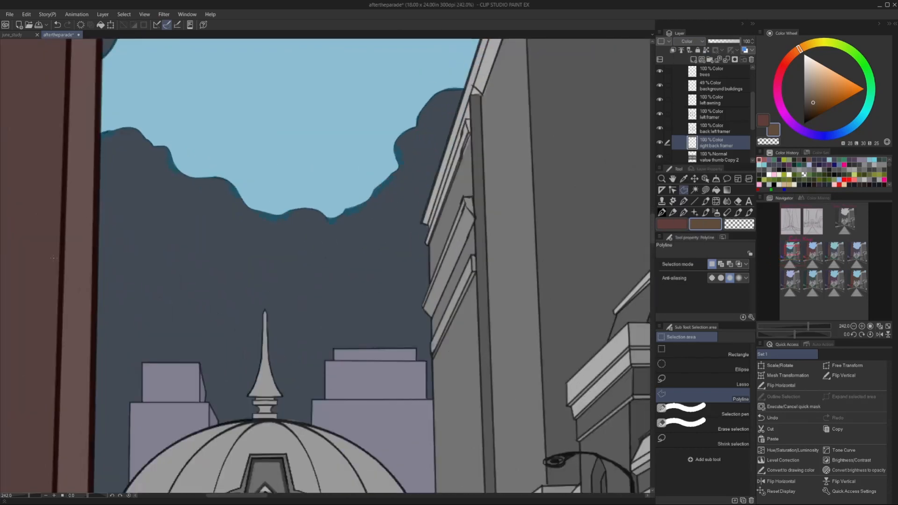
{"action": "scroll", "coordinate": [430, 241], "scroll_direction": "up", "scroll_amount": 3}
{"action": "left_click", "coordinate": [424, 244]}
{"action": "left_click", "coordinate": [493, 61]}
{"action": "scroll", "coordinate": [490, 70], "scroll_direction": "down", "scroll_amount": 10}
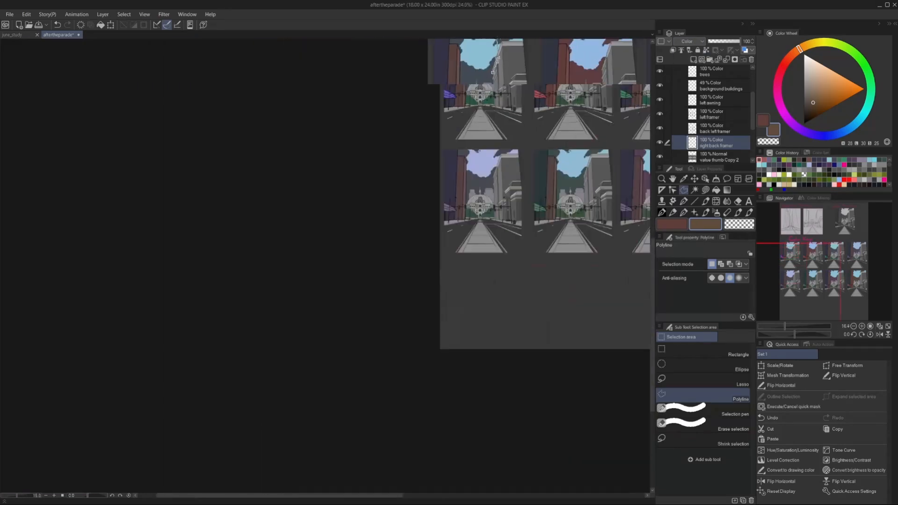
{"action": "scroll", "coordinate": [489, 89], "scroll_direction": "up", "scroll_amount": 9}
{"action": "left_click", "coordinate": [415, 150]}
{"action": "left_click", "coordinate": [471, 49]}
{"action": "left_click", "coordinate": [630, 47]}
{"action": "left_click", "coordinate": [649, 248]}
{"action": "scroll", "coordinate": [650, 248], "scroll_direction": "up", "scroll_amount": 2}
{"action": "left_click", "coordinate": [547, 252]}
{"action": "left_click", "coordinate": [498, 302]}
{"action": "scroll", "coordinate": [498, 302], "scroll_direction": "up", "scroll_amount": 3}
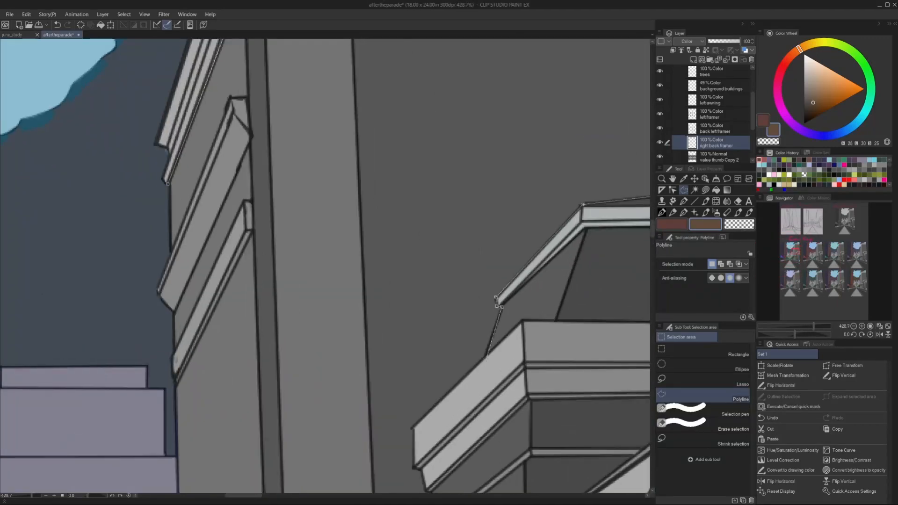
Continue the polyline down the front building's stepped cornices and around the street lamp head.
{"action": "left_click", "coordinate": [415, 431]}
{"action": "scroll", "coordinate": [412, 461], "scroll_direction": "down", "scroll_amount": 9}
{"action": "scroll", "coordinate": [406, 443], "scroll_direction": "up", "scroll_amount": 10}
{"action": "left_click", "coordinate": [423, 451]}
{"action": "scroll", "coordinate": [422, 439], "scroll_direction": "down", "scroll_amount": 3}
{"action": "left_click", "coordinate": [421, 469]}
{"action": "scroll", "coordinate": [420, 468], "scroll_direction": "down", "scroll_amount": 2}
{"action": "left_click", "coordinate": [418, 473]}
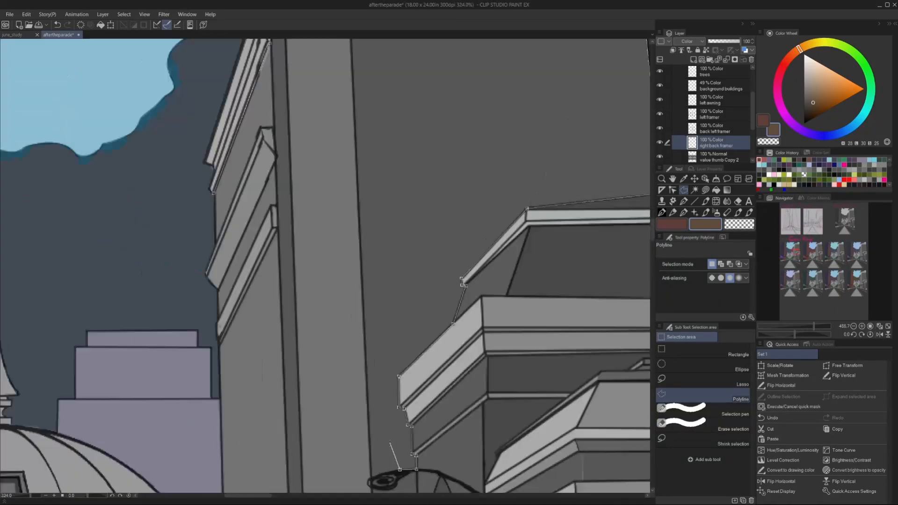
{"action": "scroll", "coordinate": [407, 467], "scroll_direction": "down", "scroll_amount": 6}
{"action": "scroll", "coordinate": [414, 414], "scroll_direction": "up", "scroll_amount": 6}
{"action": "left_click", "coordinate": [412, 415]}
{"action": "left_click", "coordinate": [427, 424]}
{"action": "scroll", "coordinate": [435, 417], "scroll_direction": "up", "scroll_amount": 9}
{"action": "left_click", "coordinate": [448, 413]}
{"action": "scroll", "coordinate": [450, 402], "scroll_direction": "down", "scroll_amount": 10}
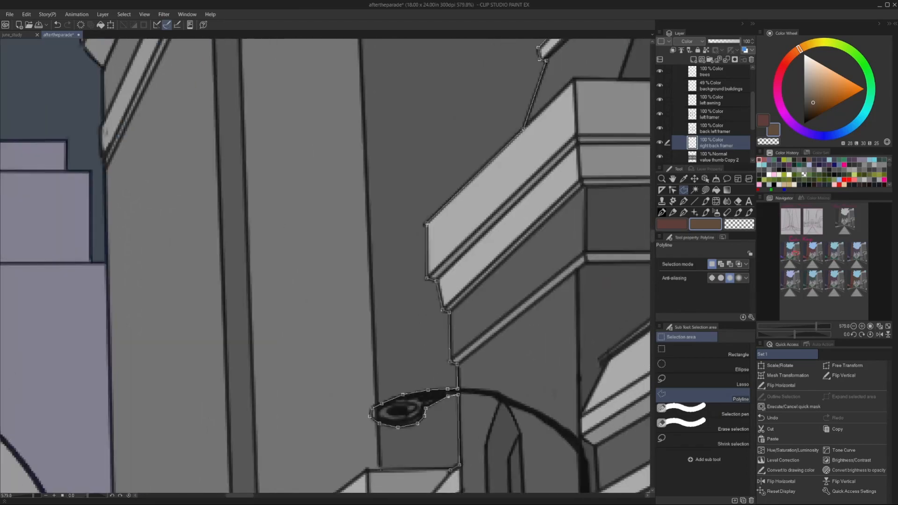
Close the outline along the tall building's near-left edge, fill it with the brown drawing colour and deselect.
{"action": "left_click", "coordinate": [303, 435]}
{"action": "scroll", "coordinate": [287, 111], "scroll_direction": "up", "scroll_amount": 6}
{"action": "left_click", "coordinate": [223, 183]}
{"action": "scroll", "coordinate": [233, 211], "scroll_direction": "down", "scroll_amount": 4}
{"action": "key", "text": "alt+Delete"}
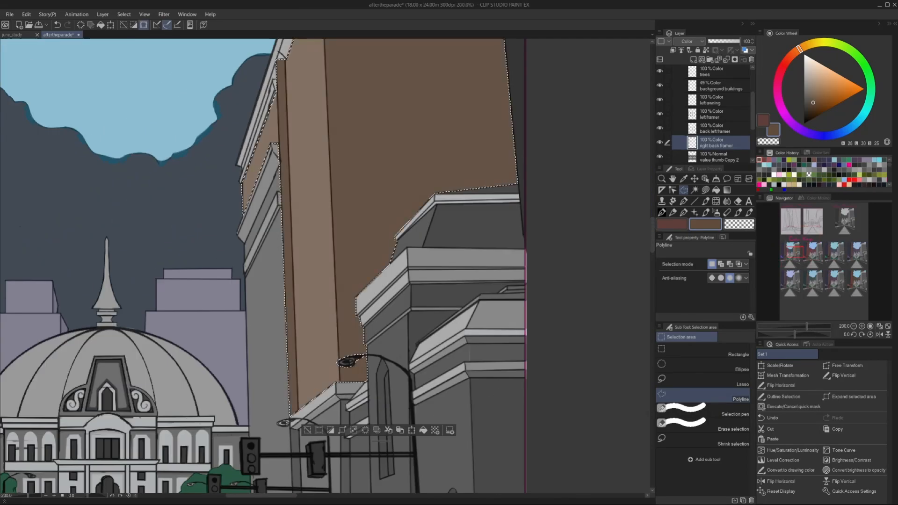
{"action": "scroll", "coordinate": [299, 140], "scroll_direction": "down", "scroll_amount": 3}
{"action": "scroll", "coordinate": [519, 178], "scroll_direction": "up", "scroll_amount": 5}
{"action": "key", "text": "ctrl+d"}
Outline the tall building's narrow left facade down to the traffic light and fill it with the brown.
{"action": "scroll", "coordinate": [521, 145], "scroll_direction": "down", "scroll_amount": 4}
{"action": "scroll", "coordinate": [537, 369], "scroll_direction": "up", "scroll_amount": 3}
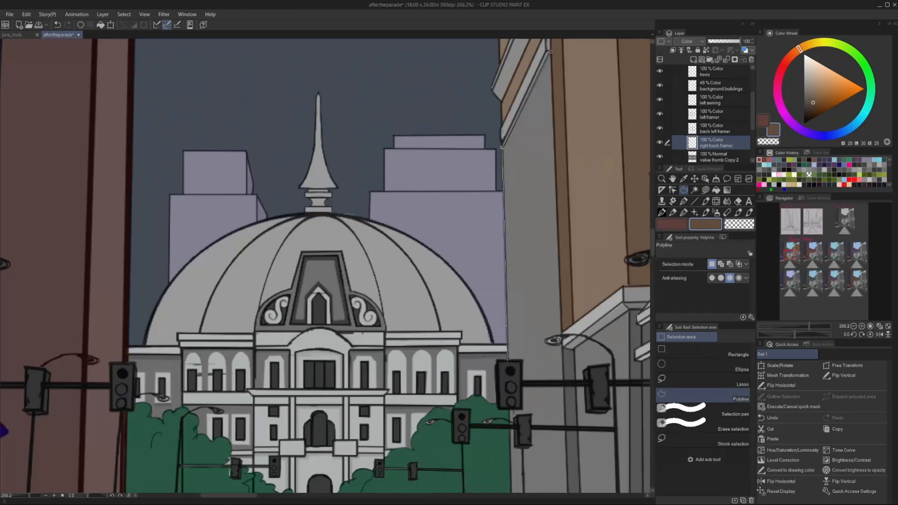
{"action": "scroll", "coordinate": [556, 347], "scroll_direction": "up", "scroll_amount": 4}
{"action": "scroll", "coordinate": [545, 145], "scroll_direction": "down", "scroll_amount": 15}
{"action": "left_click", "coordinate": [548, 51]}
{"action": "key", "text": "alt+Delete"}
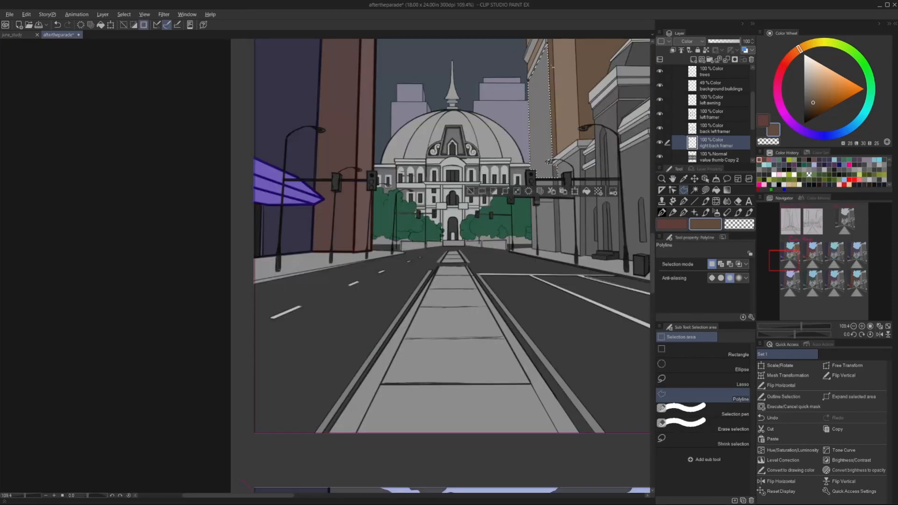
{"action": "key", "text": "ctrl+d"}
Fill the wall areas below the small cornice, beside the lamp pole and around the traffic light under the lamp, with the brown.
{"action": "scroll", "coordinate": [608, 145], "scroll_direction": "up", "scroll_amount": 12}
{"action": "left_click", "coordinate": [620, 109]}
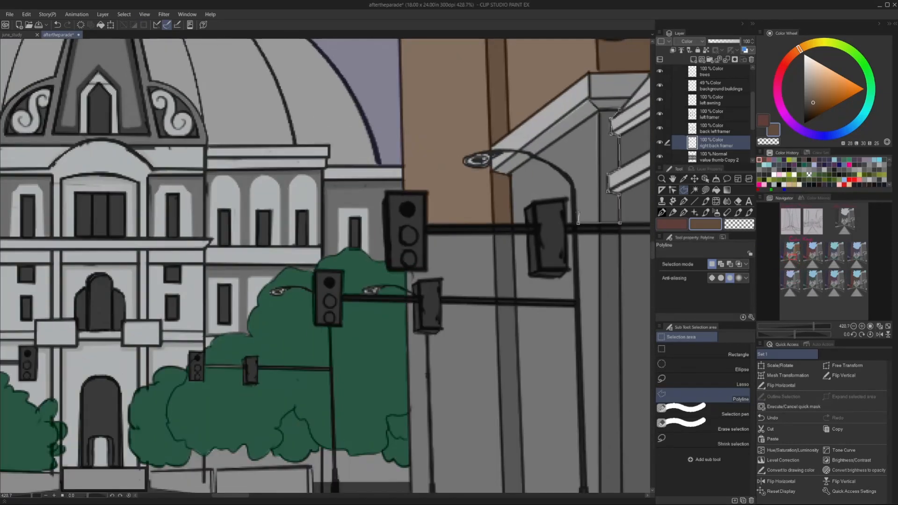
{"action": "left_click", "coordinate": [598, 111]}
{"action": "left_click", "coordinate": [620, 110]}
{"action": "key", "text": "alt+Delete"}
{"action": "key", "text": "ctrl+d"}
{"action": "left_click", "coordinate": [567, 223]}
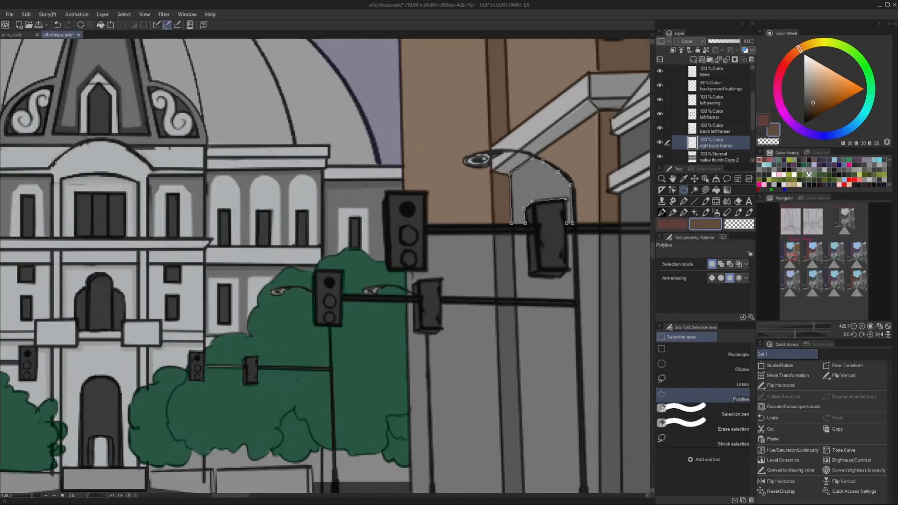
{"action": "key", "text": "alt+Delete"}
{"action": "key", "text": "ctrl+d"}
Outline the wall areas between the upper and lower traffic light arms and fill them with the brown.
{"action": "scroll", "coordinate": [503, 192], "scroll_direction": "down", "scroll_amount": 8}
{"action": "scroll", "coordinate": [465, 234], "scroll_direction": "up", "scroll_amount": 10}
{"action": "left_click", "coordinate": [441, 190]}
{"action": "left_click", "coordinate": [441, 217]}
{"action": "left_click", "coordinate": [450, 218]}
{"action": "left_click", "coordinate": [448, 205]}
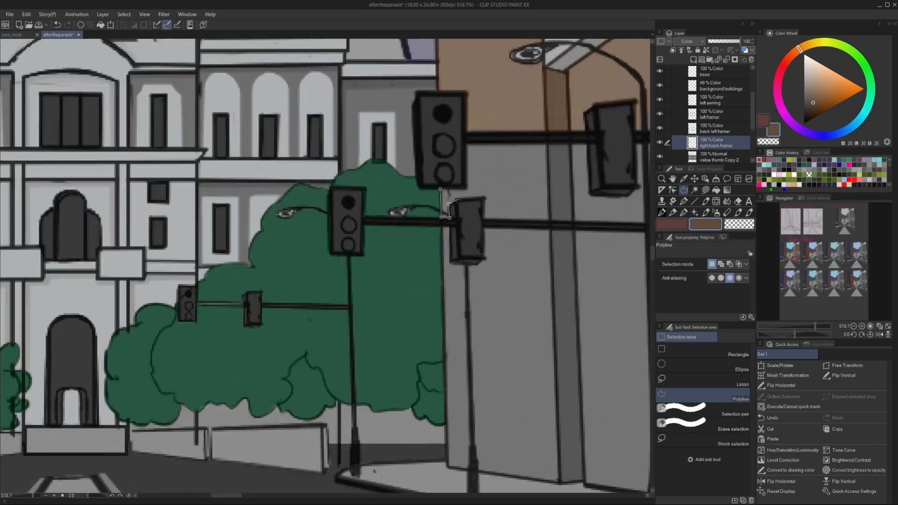
{"action": "left_click", "coordinate": [457, 200]}
{"action": "left_click", "coordinate": [484, 199]}
{"action": "left_click", "coordinate": [384, 140]}
{"action": "left_click", "coordinate": [384, 189]}
{"action": "left_click", "coordinate": [355, 189]}
{"action": "key", "text": "alt+Delete"}
{"action": "key", "text": "ctrl+d"}
Outline the remaining back building wall beyond the tall lamp pole and fill it with the brown.
{"action": "scroll", "coordinate": [398, 218], "scroll_direction": "down", "scroll_amount": 5}
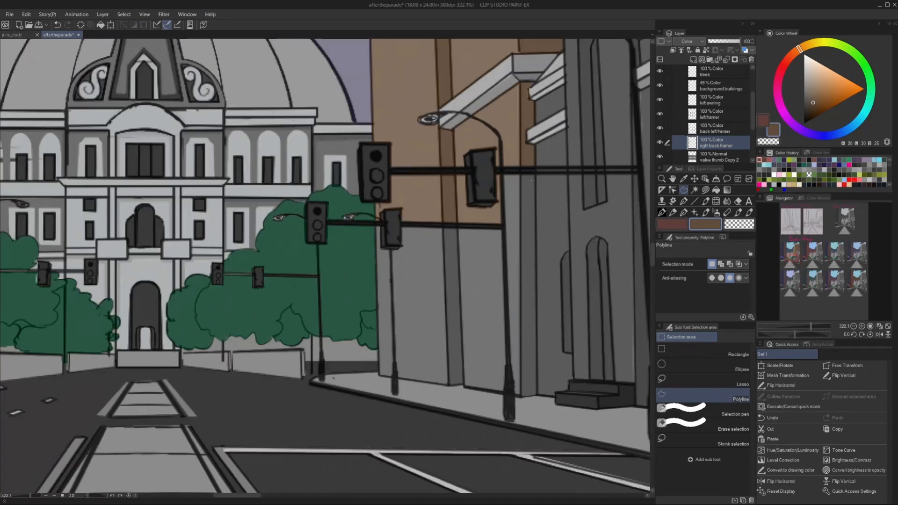
{"action": "left_click", "coordinate": [501, 175]}
{"action": "left_click", "coordinate": [535, 173]}
{"action": "key", "text": "alt+Delete"}
{"action": "key", "text": "ctrl+d"}
Outline the wall between the lower traffic light arm, the two poles and the sidewalk and fill it with the brown.
{"action": "left_click", "coordinate": [498, 235]}
{"action": "left_click", "coordinate": [389, 231]}
{"action": "scroll", "coordinate": [382, 256], "scroll_direction": "up", "scroll_amount": 5}
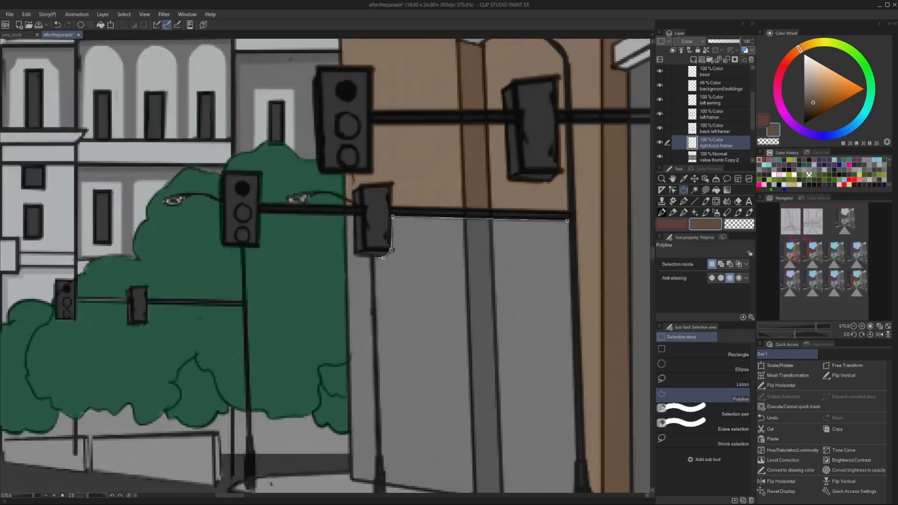
{"action": "left_click", "coordinate": [386, 429]}
{"action": "left_click", "coordinate": [575, 153]}
{"action": "scroll", "coordinate": [570, 157], "scroll_direction": "down", "scroll_amount": 8}
{"action": "key", "text": "alt+Delete"}
{"action": "key", "text": "ctrl+d"}
Fill the narrow wall strip between the green trees and the smaller traffic light pole with the brown.
{"action": "scroll", "coordinate": [473, 167], "scroll_direction": "up", "scroll_amount": 3}
{"action": "left_click", "coordinate": [491, 334]}
{"action": "scroll", "coordinate": [474, 167], "scroll_direction": "up", "scroll_amount": 5}
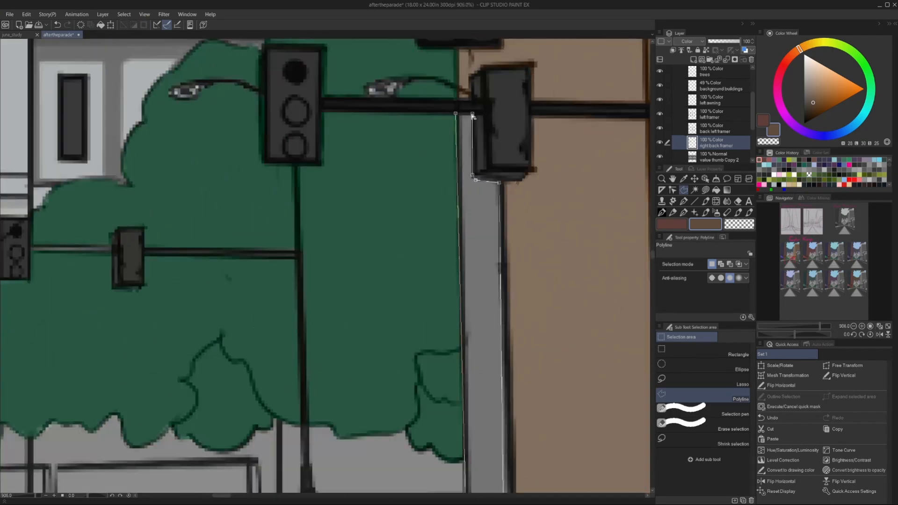
{"action": "key", "text": "alt+Delete"}
{"action": "key", "text": "ctrl+d"}
Duplicate the right back framer layer and place the copy on the second upper colour key.
{"action": "scroll", "coordinate": [397, 256], "scroll_direction": "down", "scroll_amount": 15}
{"action": "left_click", "coordinate": [695, 179]}
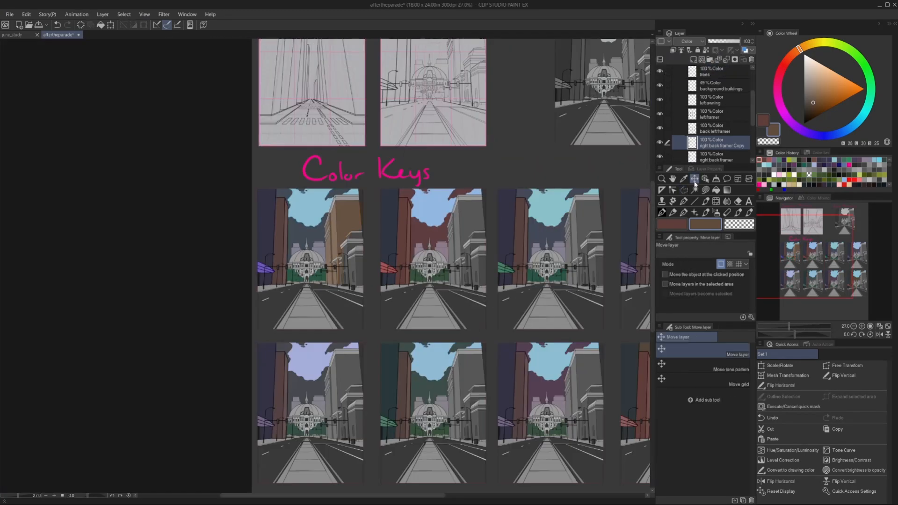
{"action": "scroll", "coordinate": [467, 224], "scroll_direction": "up", "scroll_amount": 5}
{"action": "scroll", "coordinate": [449, 244], "scroll_direction": "down", "scroll_amount": 5}
Reduce the original right back framer layer's saturation to -30.
{"action": "left_click", "coordinate": [720, 157]}
{"action": "left_click", "coordinate": [27, 15]}
{"action": "mouse_move", "coordinate": [82, 209]}
{"action": "left_click", "coordinate": [192, 219]}
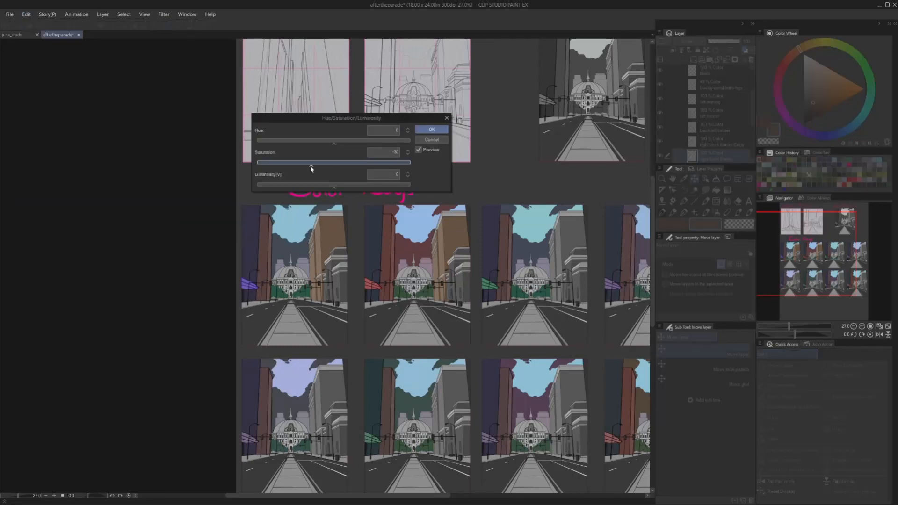
{"action": "left_click", "coordinate": [431, 129]}
Merge the right back framer copy into the original and duplicate the pair onto the third and fourth upper keys.
{"action": "left_click", "coordinate": [722, 143]}
{"action": "left_click", "coordinate": [728, 61]}
{"action": "scroll", "coordinate": [236, 253], "scroll_direction": "down", "scroll_amount": 2}
{"action": "scroll", "coordinate": [716, 142], "scroll_direction": "up", "scroll_amount": 1}
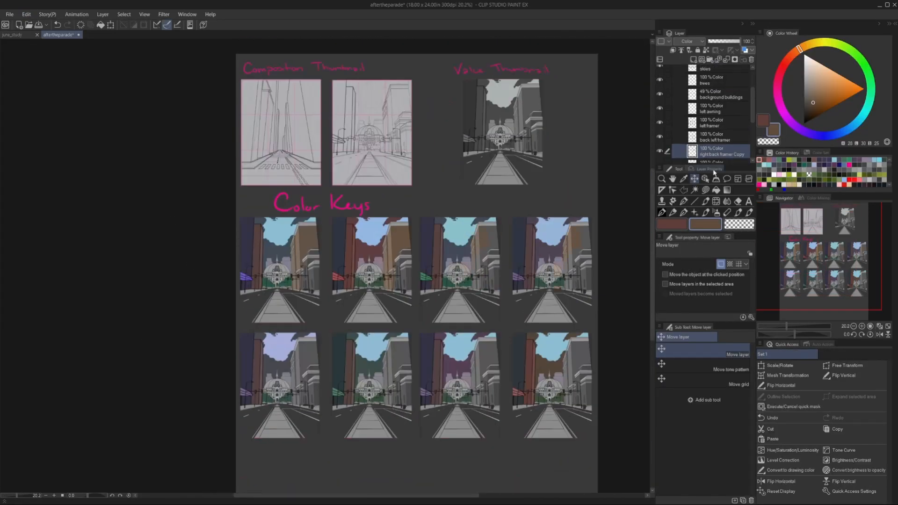
Outline the fourth upper key's right back building, set its hue to 4 and saturation to -10, and lower its luminosity.
{"action": "scroll", "coordinate": [421, 262], "scroll_direction": "up", "scroll_amount": 2}
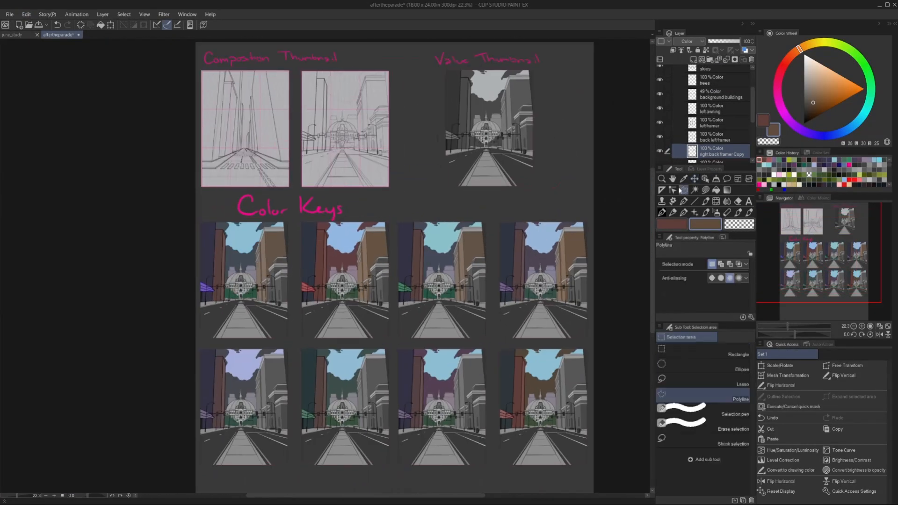
{"action": "left_click", "coordinate": [26, 14]}
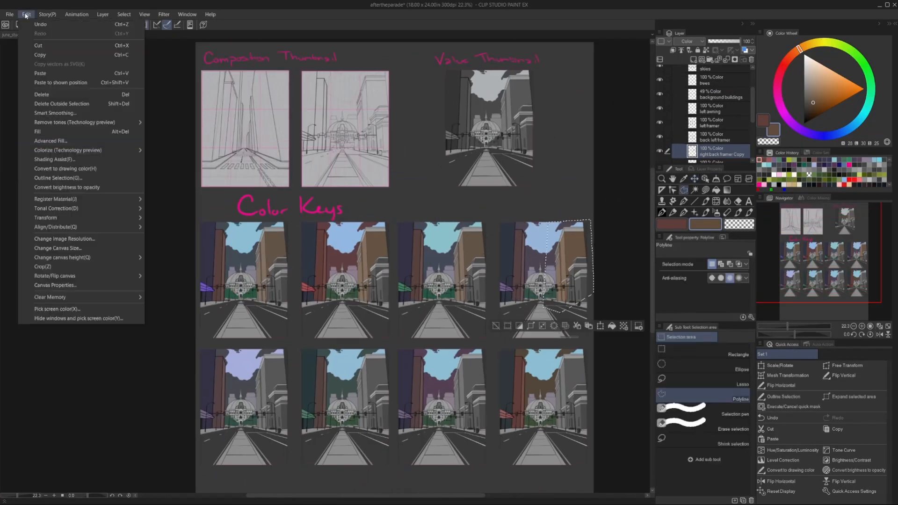
{"action": "mouse_move", "coordinate": [82, 209]}
{"action": "left_click", "coordinate": [192, 219]}
{"action": "left_click", "coordinate": [337, 143]}
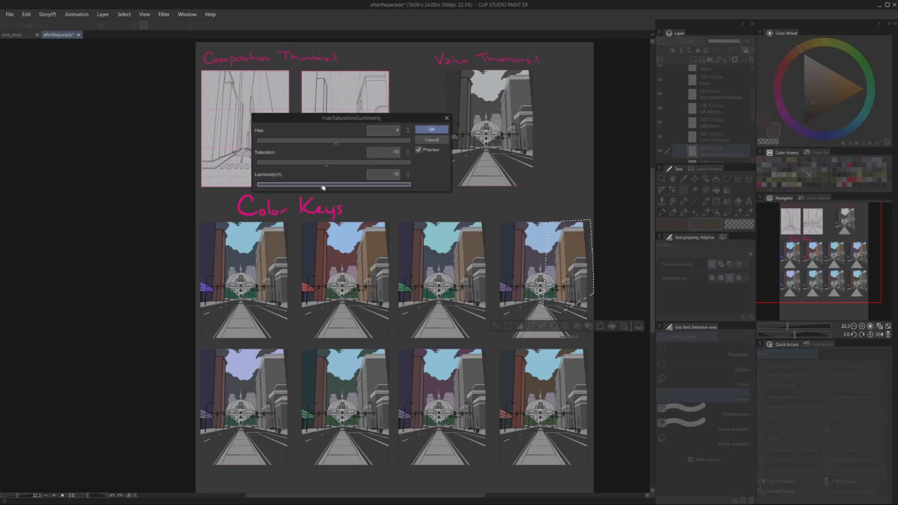
{"action": "left_click", "coordinate": [431, 130]}
{"action": "left_click", "coordinate": [496, 327]}
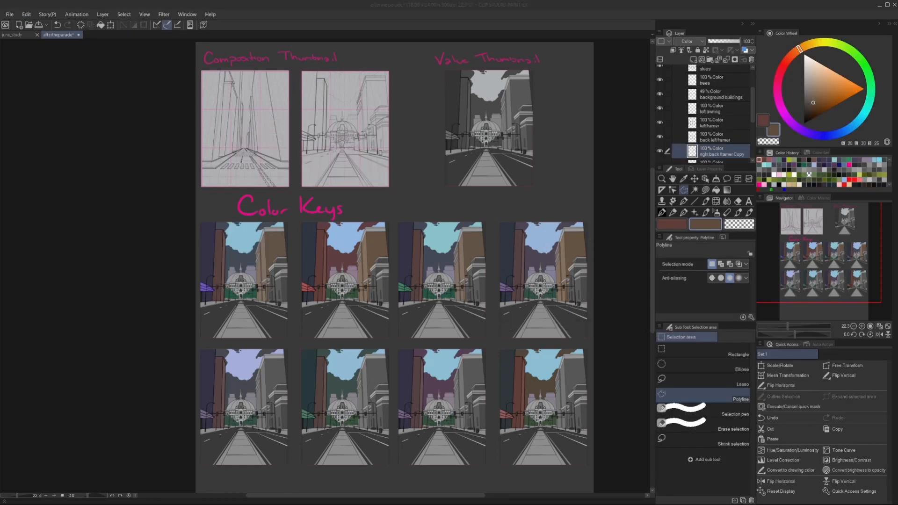
{"action": "scroll", "coordinate": [252, 308], "scroll_direction": "up", "scroll_amount": 6}
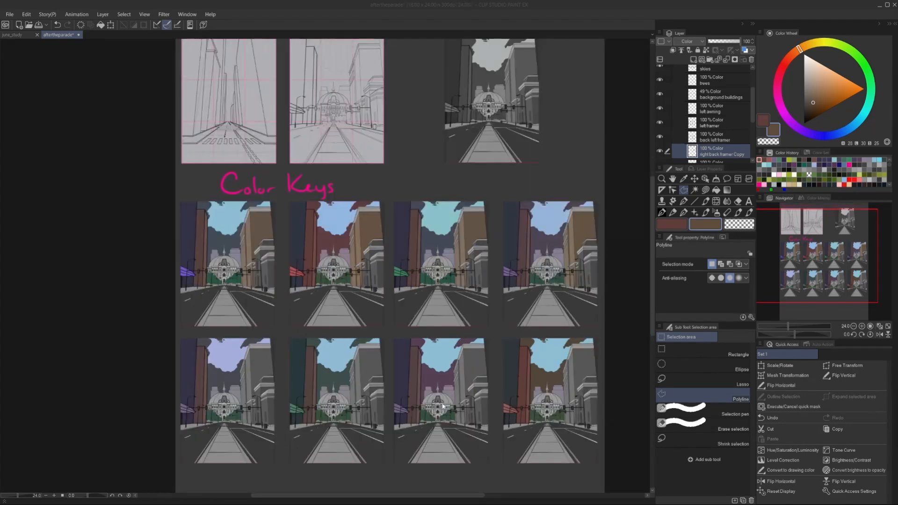
Sample the reddish-brown of the first upper key's left building and move the right back framer copy layer down from the upper colour keys.
{"action": "left_click", "coordinate": [684, 179]}
{"action": "left_click", "coordinate": [169, 169]}
{"action": "scroll", "coordinate": [206, 194], "scroll_direction": "down", "scroll_amount": 5}
{"action": "scroll", "coordinate": [721, 136], "scroll_direction": "down", "scroll_amount": 1}
{"action": "left_click", "coordinate": [694, 180]}
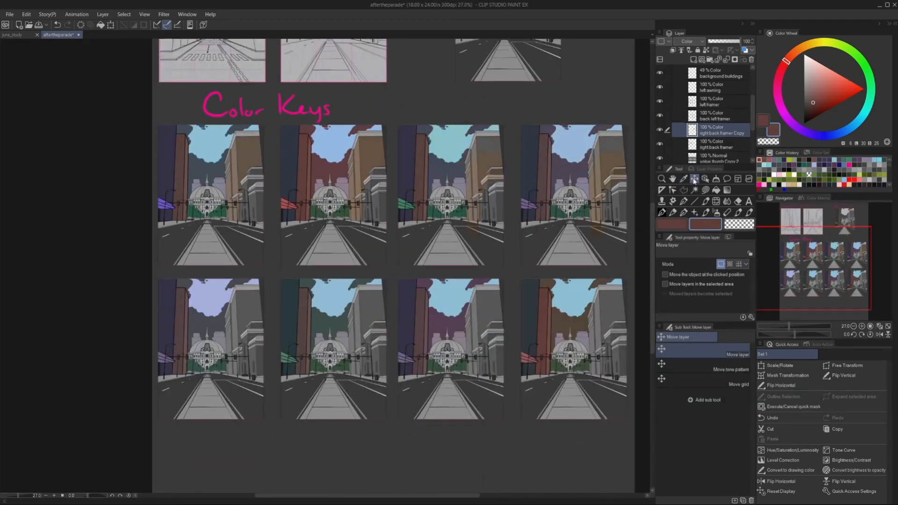
{"action": "scroll", "coordinate": [693, 117], "scroll_direction": "up", "scroll_amount": 1}
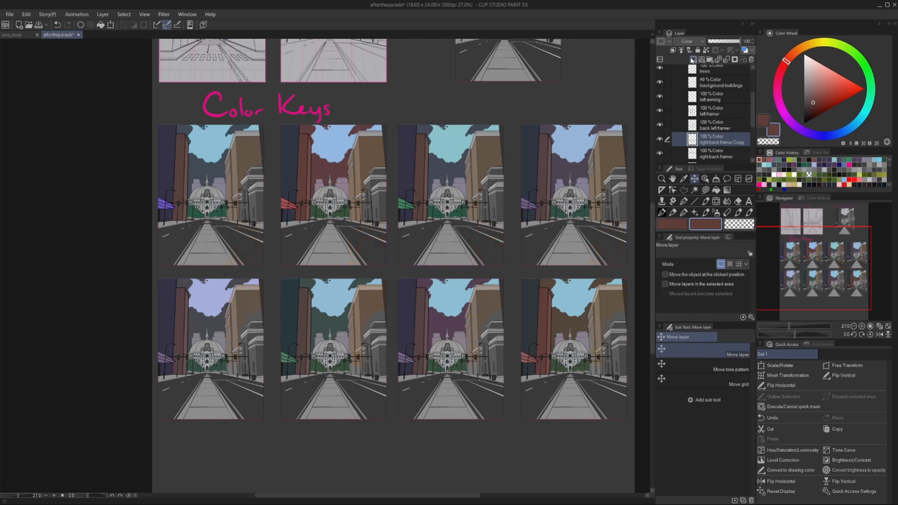
Outline the first lower key's right back building and reduce its saturation with Hue/Saturation/Luminosity.
{"action": "scroll", "coordinate": [210, 317], "scroll_direction": "up", "scroll_amount": 5}
{"action": "scroll", "coordinate": [242, 278], "scroll_direction": "down", "scroll_amount": 5}
{"action": "scroll", "coordinate": [272, 265], "scroll_direction": "up", "scroll_amount": 1}
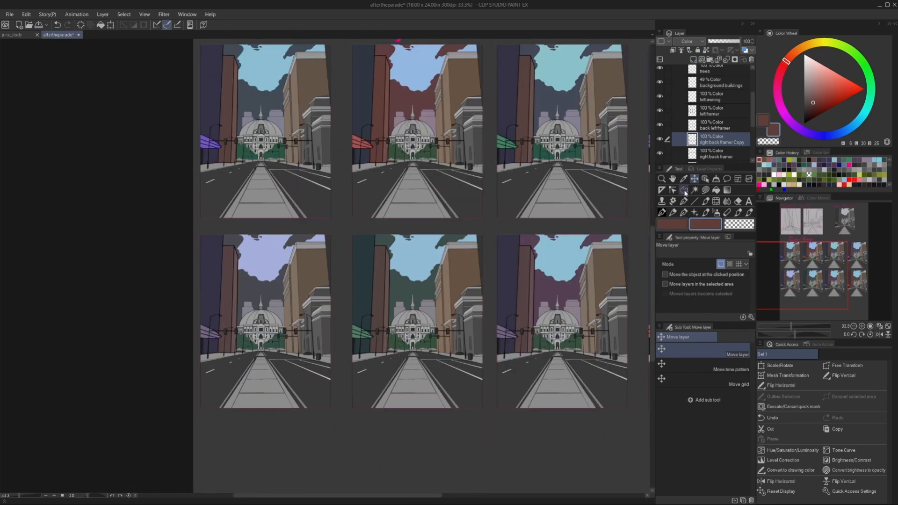
{"action": "left_click", "coordinate": [684, 190]}
{"action": "left_click", "coordinate": [269, 268]}
{"action": "left_click", "coordinate": [282, 364]}
{"action": "left_click", "coordinate": [340, 363]}
{"action": "left_click", "coordinate": [340, 244]}
{"action": "left_click", "coordinate": [26, 15]}
{"action": "left_click", "coordinate": [182, 218]}
{"action": "left_click", "coordinate": [433, 139]}
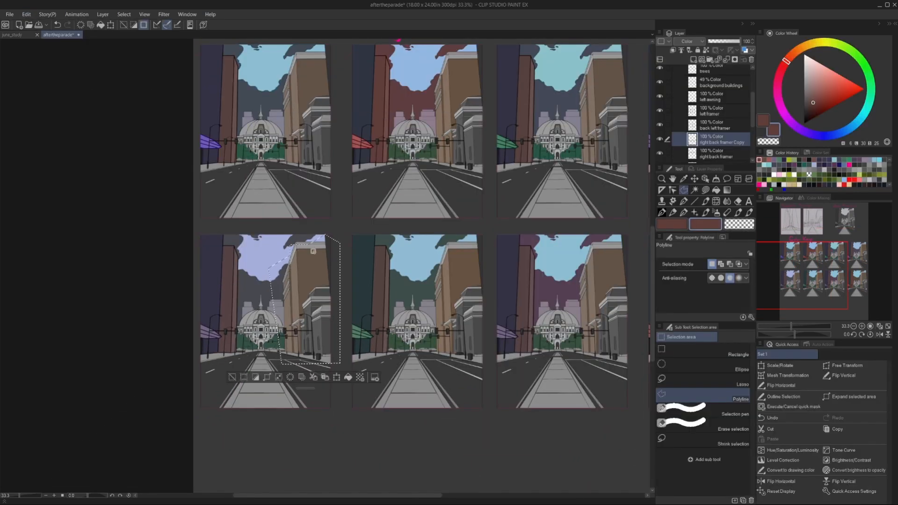
{"action": "left_click", "coordinate": [10, 15]}
{"action": "mouse_move", "coordinate": [26, 15]}
{"action": "mouse_move", "coordinate": [85, 209]}
{"action": "left_click", "coordinate": [182, 218]}
{"action": "left_click_drag", "start_coordinate": [334, 164], "coordinate": [312, 165]}
{"action": "left_click", "coordinate": [432, 129]}
{"action": "key", "text": "ctrl+d"}
Outline the third lower key's right back building and adjust its color with Hue/Saturation/Luminosity.
{"action": "scroll", "coordinate": [328, 267], "scroll_direction": "down", "scroll_amount": 1}
{"action": "double_click", "coordinate": [508, 344]}
{"action": "left_click", "coordinate": [26, 14]}
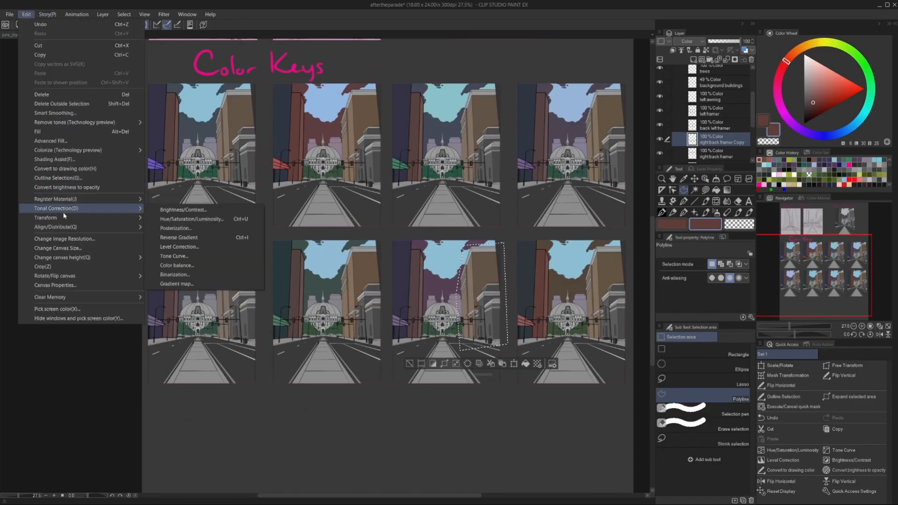
{"action": "left_click", "coordinate": [191, 219]}
{"action": "left_click", "coordinate": [431, 130]}
{"action": "key", "text": "ctrl+d"}
Outline the fourth lower key's right back building and adjust its color with Hue/Saturation/Luminosity.
{"action": "left_click", "coordinate": [563, 267]}
{"action": "left_click", "coordinate": [26, 14]}
{"action": "mouse_move", "coordinate": [64, 213]}
{"action": "left_click", "coordinate": [193, 219]}
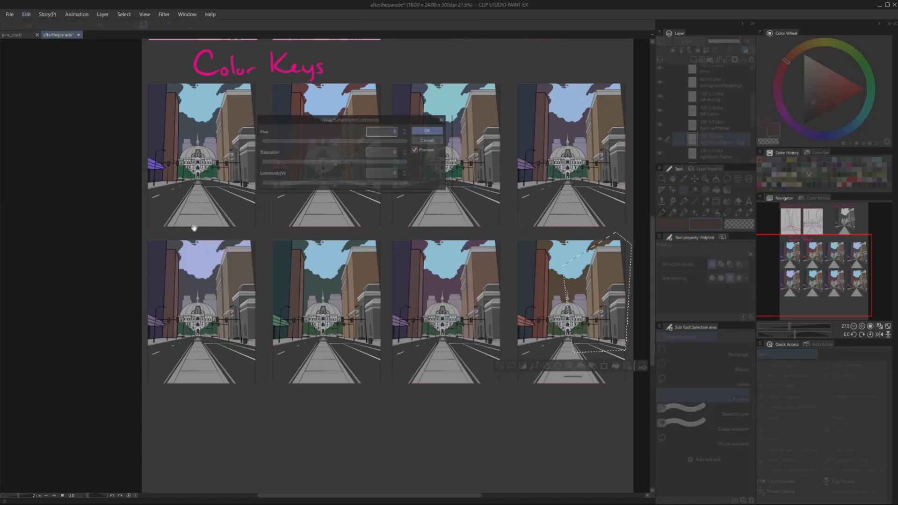
{"action": "left_click", "coordinate": [428, 131]}
{"action": "key", "text": "ctrl+d"}
Add a Color-mode layer named front right framer directly above the right back framer layer.
{"action": "scroll", "coordinate": [420, 322], "scroll_direction": "down", "scroll_amount": 1}
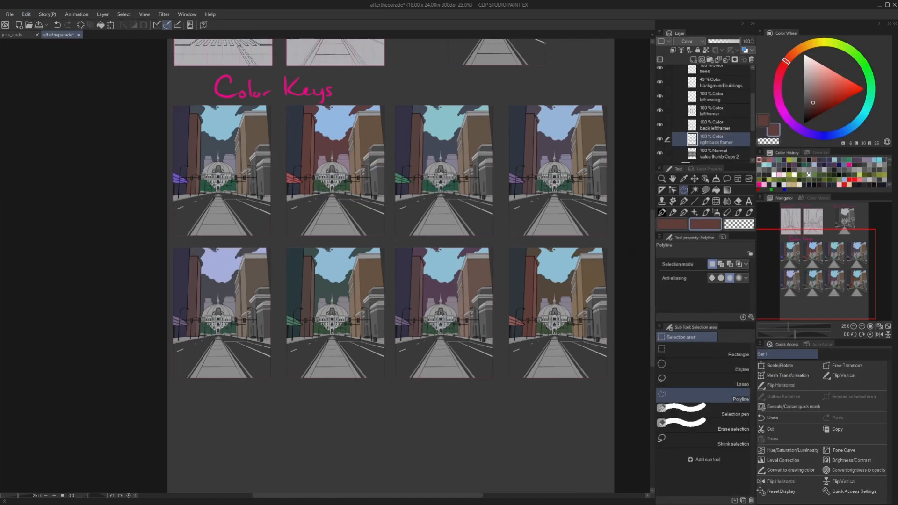
{"action": "left_click", "coordinate": [721, 155]}
{"action": "left_click", "coordinate": [694, 59]}
{"action": "double_click", "coordinate": [717, 157]}
{"action": "left_click_drag", "start_coordinate": [717, 160], "coordinate": [717, 136]}
Fill the wall band beneath the lower roof of the first upper key's front right building with reddish-brown.
{"action": "scroll", "coordinate": [220, 170], "scroll_direction": "up", "scroll_amount": 6}
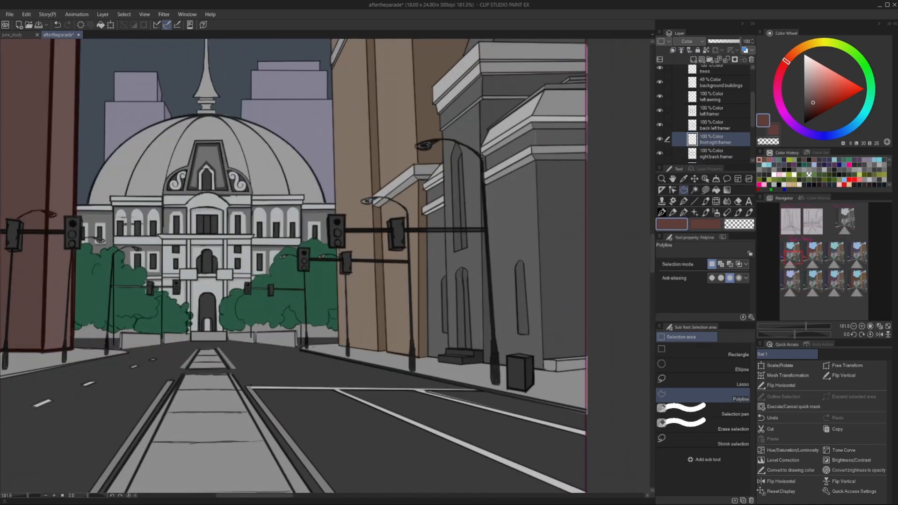
{"action": "left_click", "coordinate": [533, 146]}
{"action": "scroll", "coordinate": [477, 169], "scroll_direction": "up", "scroll_amount": 3}
{"action": "left_click", "coordinate": [486, 142]}
{"action": "key", "text": "alt+Delete"}
{"action": "scroll", "coordinate": [484, 161], "scroll_direction": "down", "scroll_amount": 3}
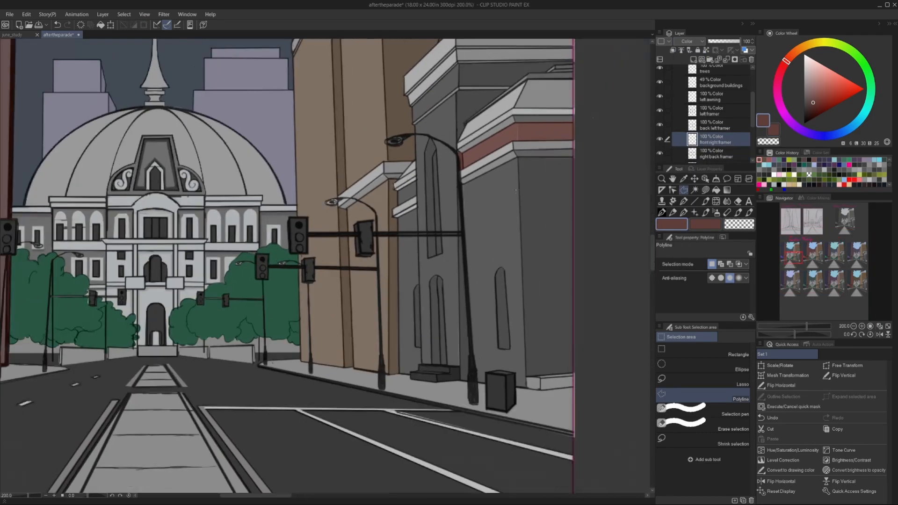
Outline the large front wall below the cornice of the front right building and fill it with reddish-brown.
{"action": "scroll", "coordinate": [491, 150], "scroll_direction": "up", "scroll_amount": 1}
{"action": "left_click", "coordinate": [498, 148]}
{"action": "left_click", "coordinate": [552, 121]}
{"action": "double_click", "coordinate": [550, 351]}
{"action": "key", "text": "alt+Delete"}
Fill the rest of the lower side wall and the upper wall sections behind the lower roof with reddish-brown.
{"action": "left_click", "coordinate": [560, 331]}
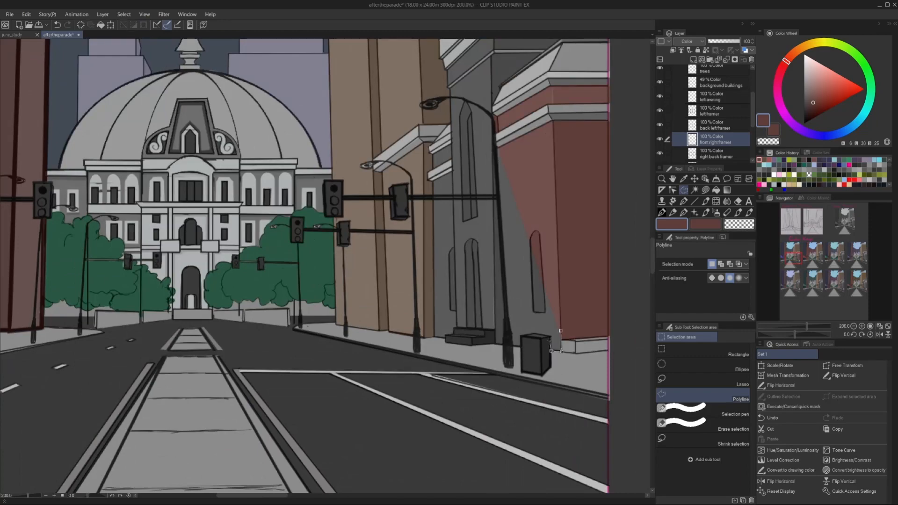
{"action": "scroll", "coordinate": [434, 257], "scroll_direction": "down", "scroll_amount": 3}
{"action": "scroll", "coordinate": [462, 190], "scroll_direction": "up", "scroll_amount": 6}
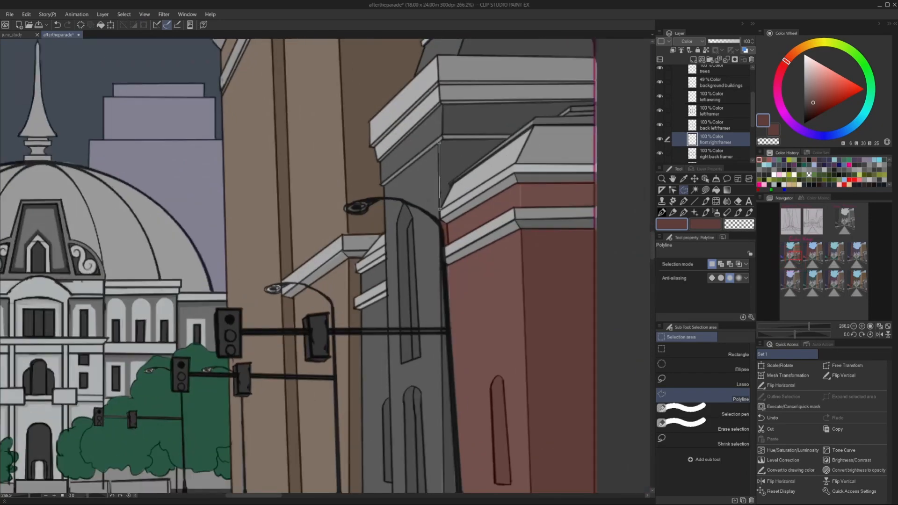
{"action": "scroll", "coordinate": [328, 267], "scroll_direction": "down", "scroll_amount": 1}
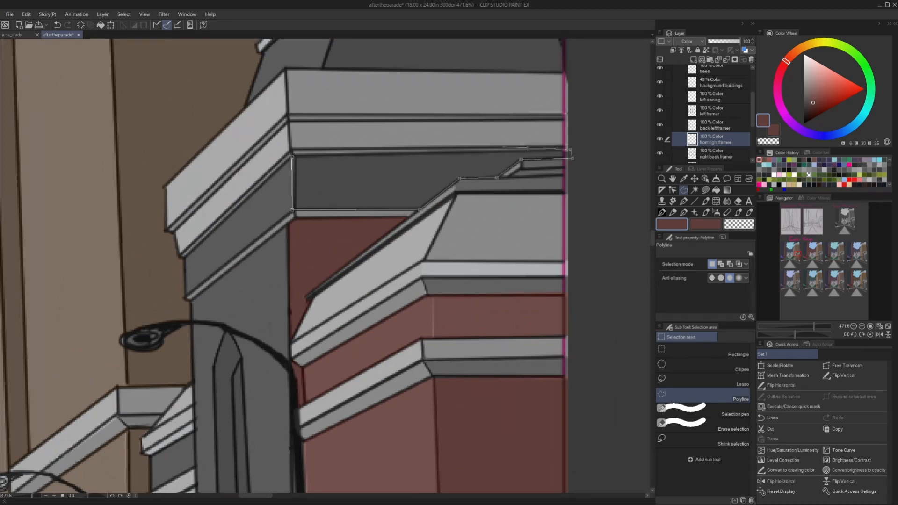
{"action": "scroll", "coordinate": [461, 218], "scroll_direction": "down", "scroll_amount": 2}
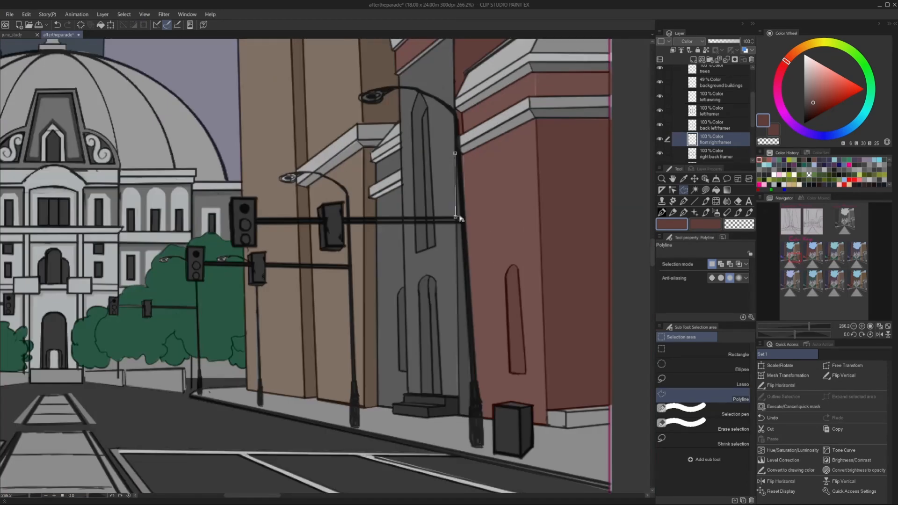
Fill the narrow windowed side wall behind the street lamp with reddish-brown, down to the sidewalk.
{"action": "double_click", "coordinate": [460, 218]}
{"action": "key", "text": "alt+Delete"}
{"action": "key", "text": "ctrl+d"}
{"action": "left_click", "coordinate": [460, 224]}
{"action": "double_click", "coordinate": [470, 418]}
{"action": "key", "text": "alt+Delete"}
{"action": "key", "text": "ctrl+d"}
Fill the remaining upper side wall areas of the front right building with reddish-brown and clear the selection.
{"action": "left_click", "coordinate": [399, 88]}
{"action": "left_click", "coordinate": [449, 109]}
{"action": "double_click", "coordinate": [418, 89]}
{"action": "key", "text": "alt+Delete"}
{"action": "key", "text": "ctrl+d"}
{"action": "left_click", "coordinate": [398, 75]}
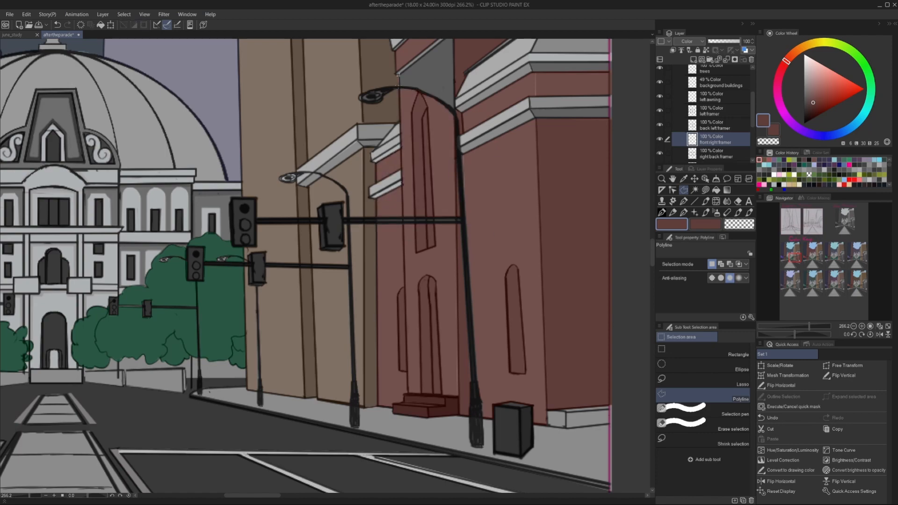
{"action": "scroll", "coordinate": [457, 111], "scroll_direction": "down", "scroll_amount": 3}
{"action": "double_click", "coordinate": [454, 72]}
{"action": "key", "text": "alt+Delete"}
{"action": "scroll", "coordinate": [402, 234], "scroll_direction": "down", "scroll_amount": 3}
{"action": "key", "text": "ctrl+d"}
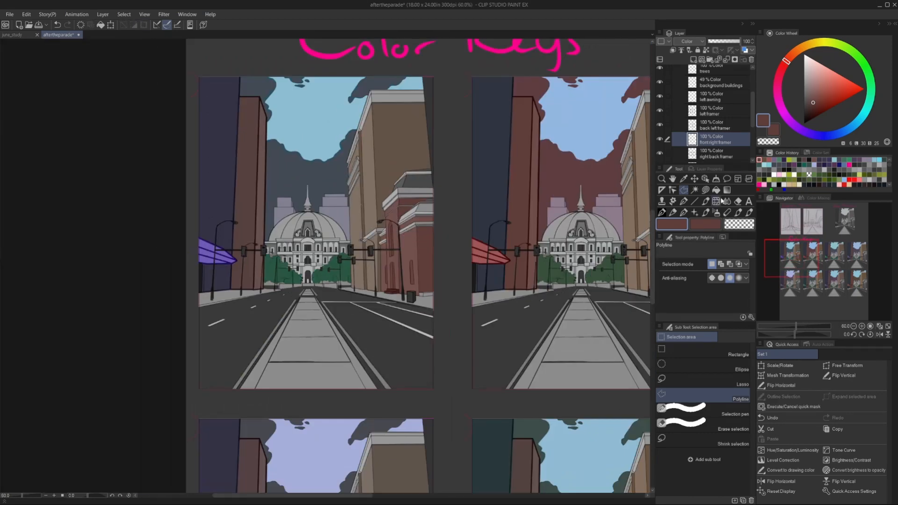
Duplicate the front right framer layer and move the copies onto the second, third and fourth upper keys.
{"action": "scroll", "coordinate": [523, 124], "scroll_direction": "down", "scroll_amount": 3}
{"action": "key", "text": "ctrl+j"}
{"action": "key", "text": "k"}
{"action": "left_click_drag", "start_coordinate": [468, 180], "coordinate": [604, 180]}
{"action": "scroll", "coordinate": [627, 180], "scroll_direction": "up", "scroll_amount": 4}
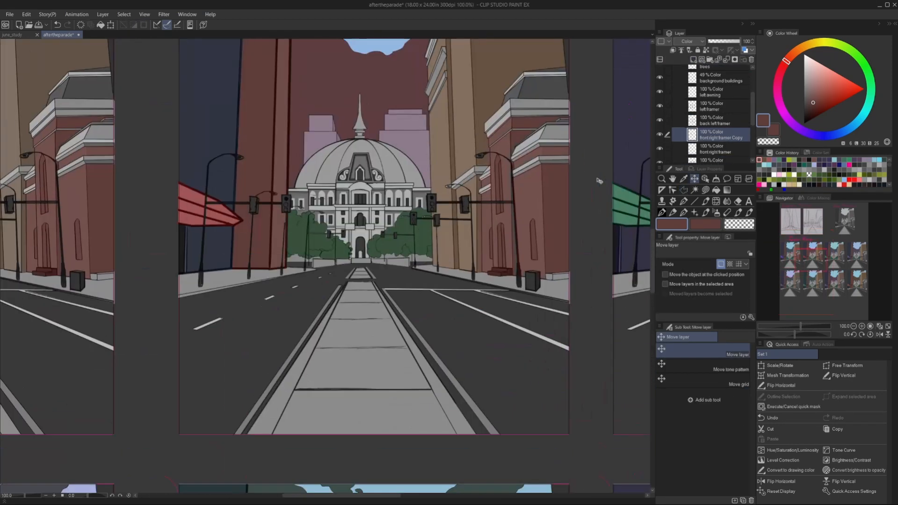
{"action": "scroll", "coordinate": [599, 181], "scroll_direction": "down", "scroll_amount": 3}
{"action": "scroll", "coordinate": [546, 175], "scroll_direction": "down", "scroll_amount": 1}
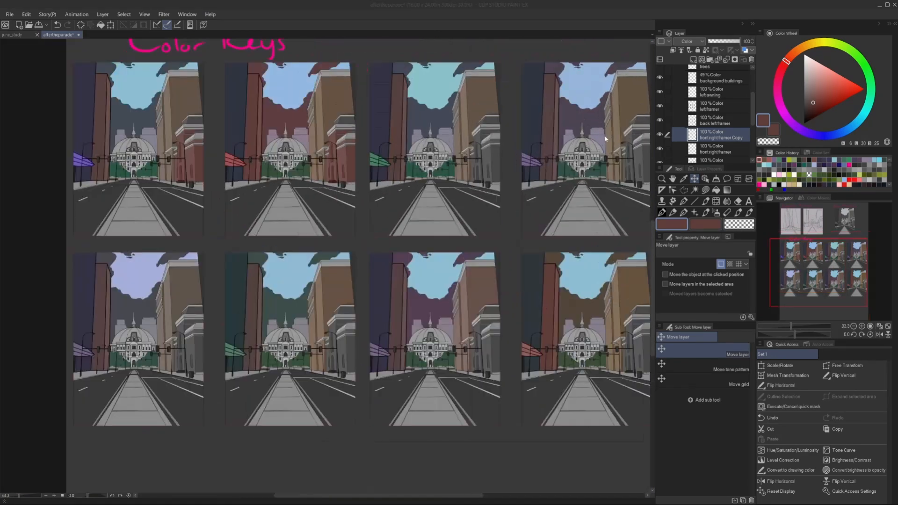
{"action": "left_click_drag", "start_coordinate": [546, 175], "coordinate": [634, 176]}
{"action": "scroll", "coordinate": [634, 176], "scroll_direction": "up", "scroll_amount": 2}
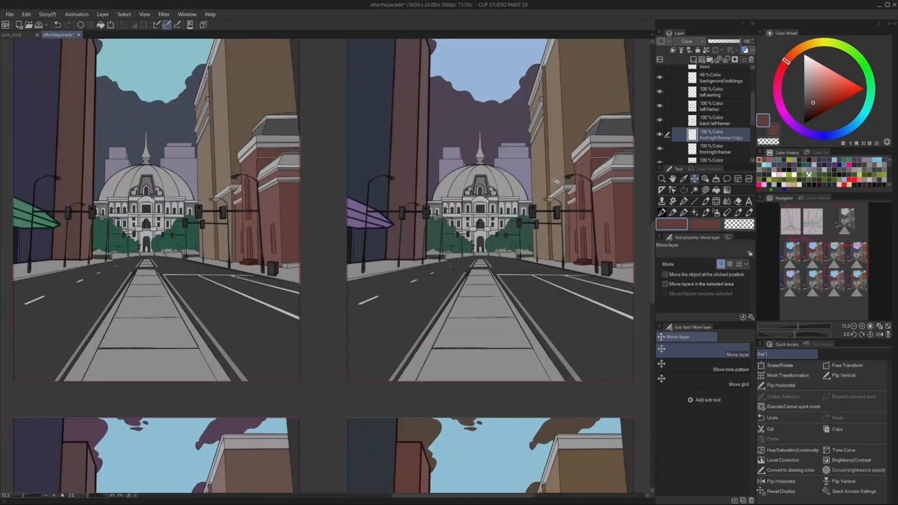
Merge the front right framer copies, duplicate them onto the four lower keys and combine everything into one layer.
{"action": "scroll", "coordinate": [608, 163], "scroll_direction": "down", "scroll_amount": 3}
{"action": "key", "text": "ctrl+e"}
{"action": "key", "text": "ctrl+e"}
{"action": "scroll", "coordinate": [263, 275], "scroll_direction": "up", "scroll_amount": 5}
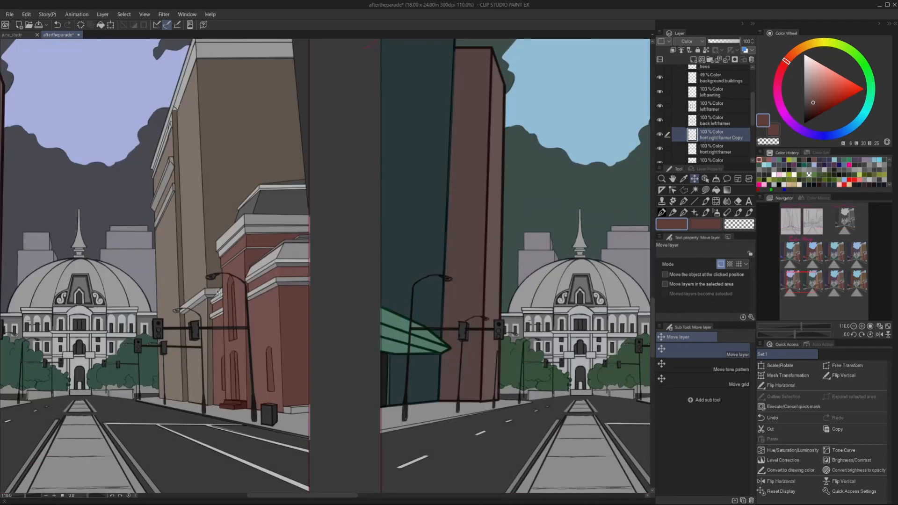
{"action": "scroll", "coordinate": [431, 202], "scroll_direction": "down", "scroll_amount": 6}
{"action": "scroll", "coordinate": [526, 144], "scroll_direction": "up", "scroll_amount": 3}
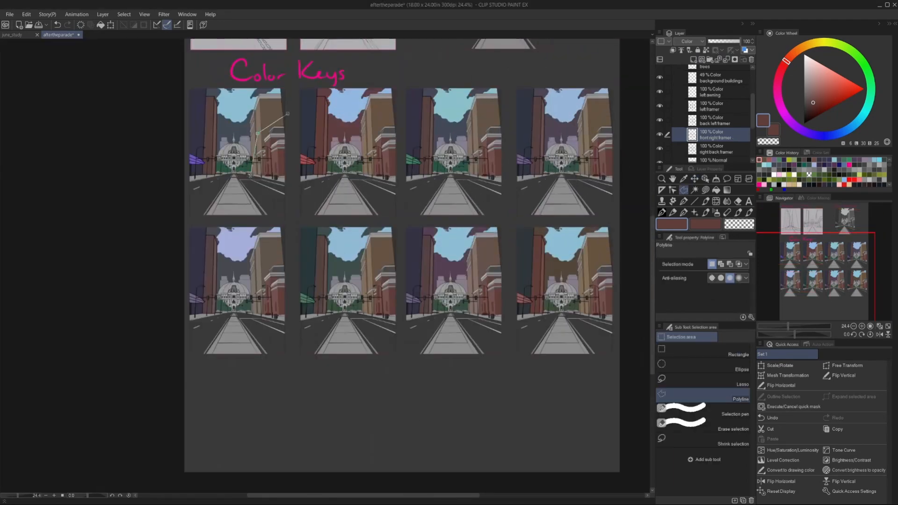
Outline the first upper key's front right building and slightly lower its saturation.
{"action": "left_click", "coordinate": [26, 14]}
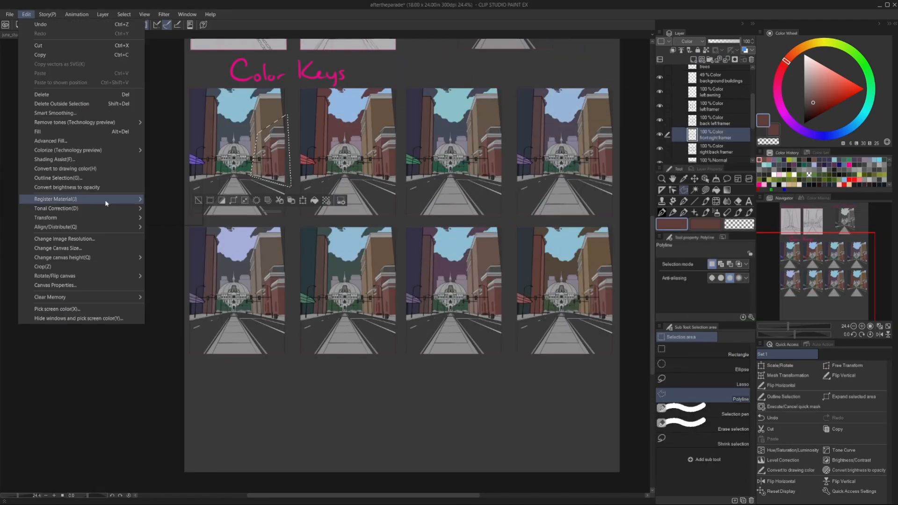
{"action": "mouse_move", "coordinate": [107, 208]}
{"action": "left_click", "coordinate": [178, 218]}
{"action": "left_click_drag", "start_coordinate": [394, 311], "coordinate": [381, 311]}
{"action": "left_click", "coordinate": [491, 275]}
Outline the third upper key's front right building and adjust its color with Hue/Saturation/Luminosity.
{"action": "left_click", "coordinate": [505, 116]}
{"action": "left_click", "coordinate": [471, 135]}
{"action": "double_click", "coordinate": [508, 187]}
{"action": "left_click", "coordinate": [26, 14]}
{"action": "left_click", "coordinate": [177, 218]}
{"action": "left_click", "coordinate": [491, 275]}
{"action": "key", "text": "ctrl+d"}
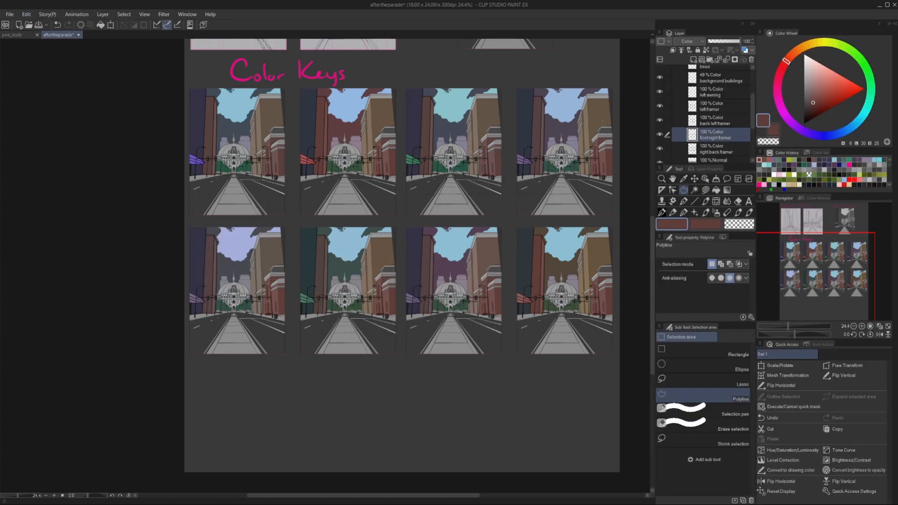
Outline the fourth upper key's front right building and adjust its color with Hue/Saturation/Luminosity.
{"action": "double_click", "coordinate": [609, 117]}
{"action": "left_click", "coordinate": [27, 14]}
{"action": "mouse_move", "coordinate": [119, 252]}
{"action": "left_click", "coordinate": [186, 228]}
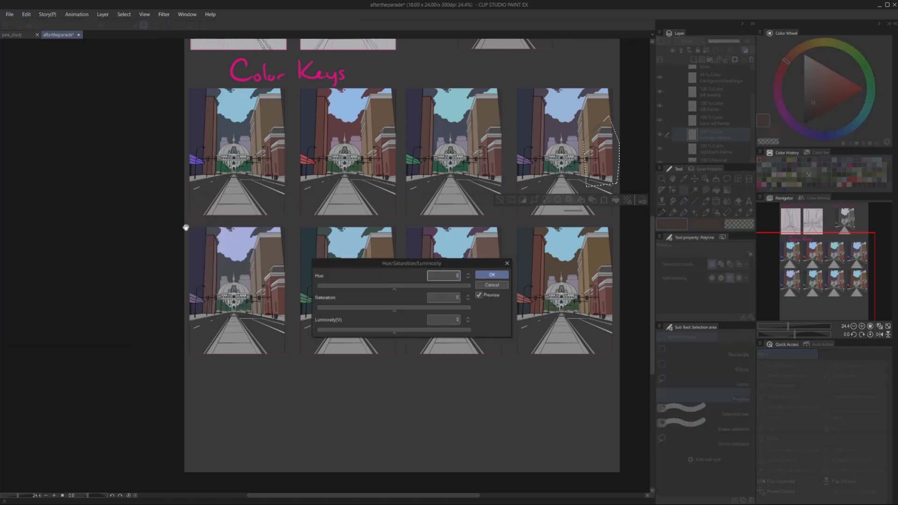
{"action": "key", "text": "Return"}
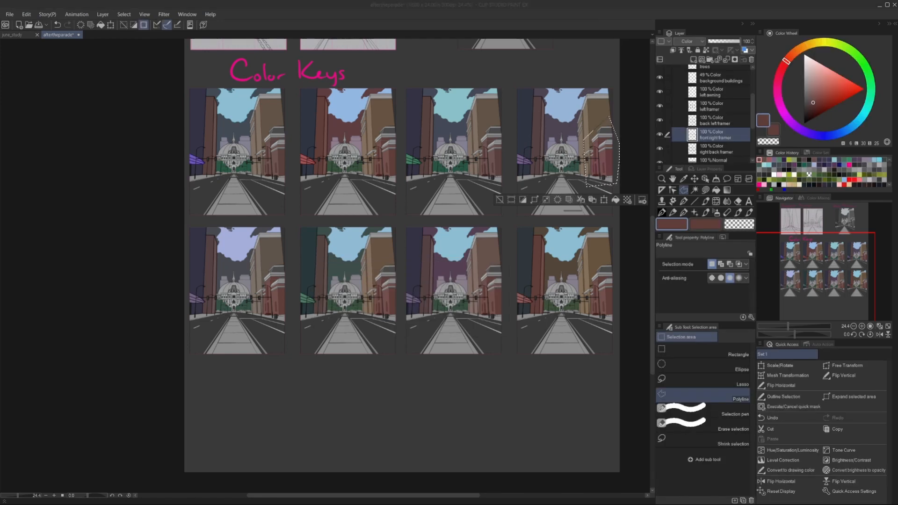
{"action": "key", "text": "ctrl+d"}
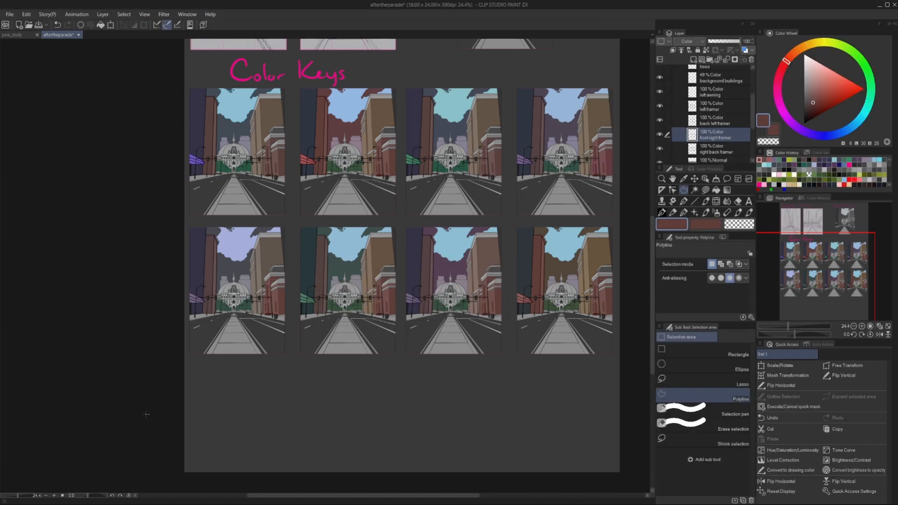
Outline the first lower key's front right building and adjust its color with Hue/Saturation/Luminosity.
{"action": "double_click", "coordinate": [277, 256]}
{"action": "left_click", "coordinate": [26, 14]}
{"action": "mouse_move", "coordinate": [93, 209]}
{"action": "left_click", "coordinate": [203, 218]}
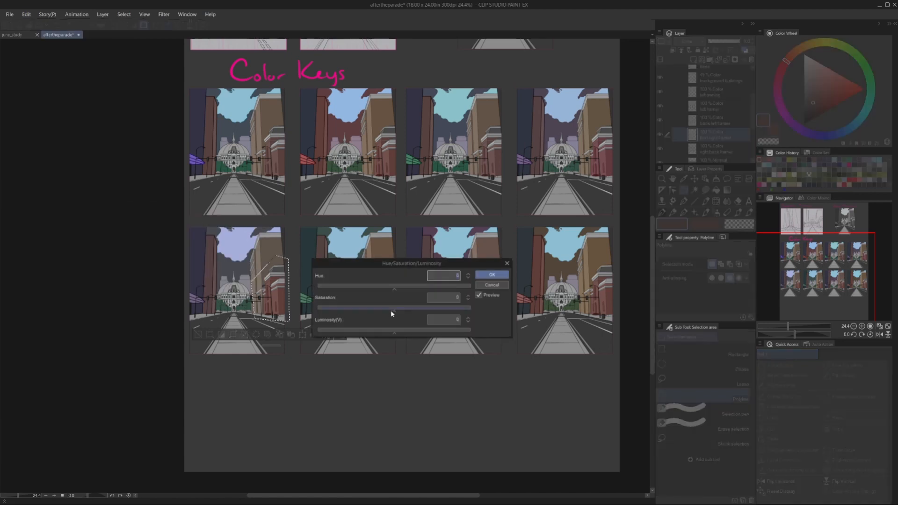
{"action": "key", "text": "Return"}
Outline the second lower key's front right building and adjust its color with Hue/Saturation/Luminosity.
{"action": "double_click", "coordinate": [391, 256]}
{"action": "left_click", "coordinate": [26, 14]}
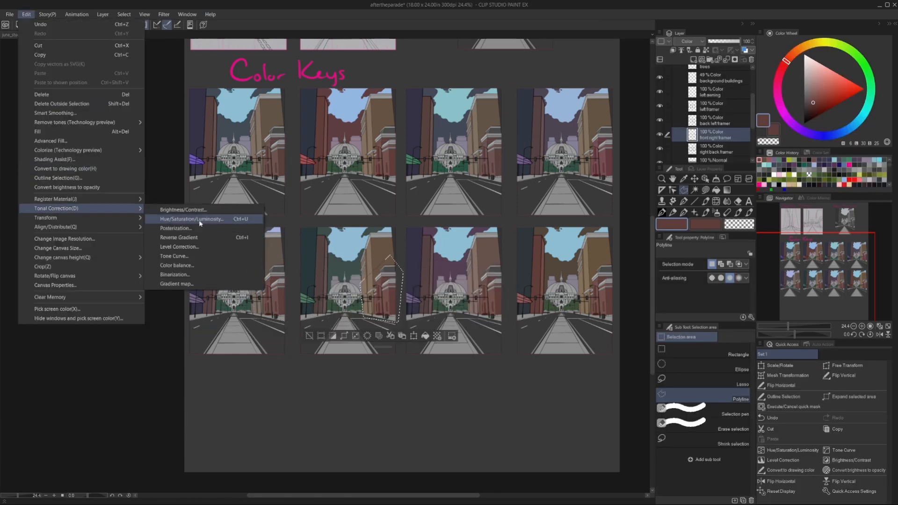
{"action": "left_click", "coordinate": [204, 218]}
{"action": "left_click", "coordinate": [343, 206]}
{"action": "key", "text": "Return"}
Outline the fourth lower key's front right building, adjust its color with Hue/Saturation/Luminosity and clear the selection.
{"action": "double_click", "coordinate": [582, 276]}
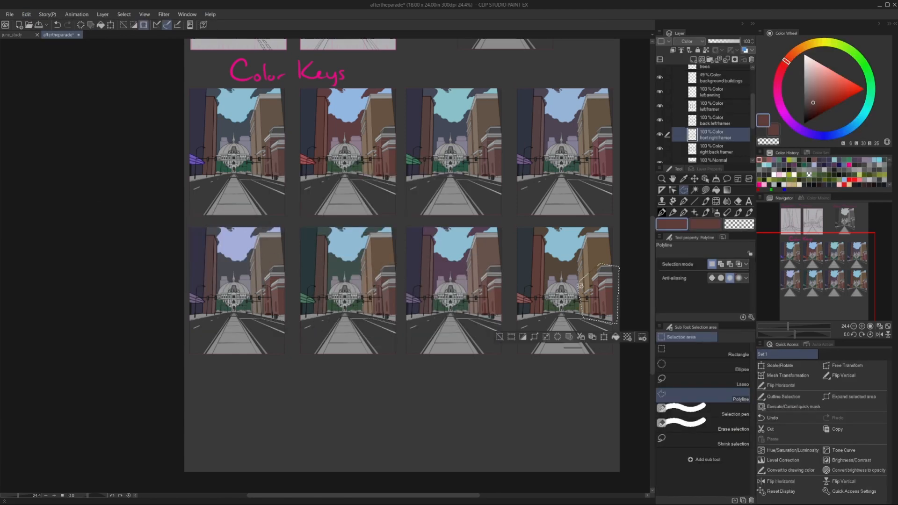
{"action": "left_click", "coordinate": [27, 15]}
{"action": "mouse_move", "coordinate": [94, 209]}
{"action": "left_click", "coordinate": [203, 218]}
{"action": "left_click", "coordinate": [356, 210]}
{"action": "key", "text": "Return"}
{"action": "key", "text": "ctrl+d"}
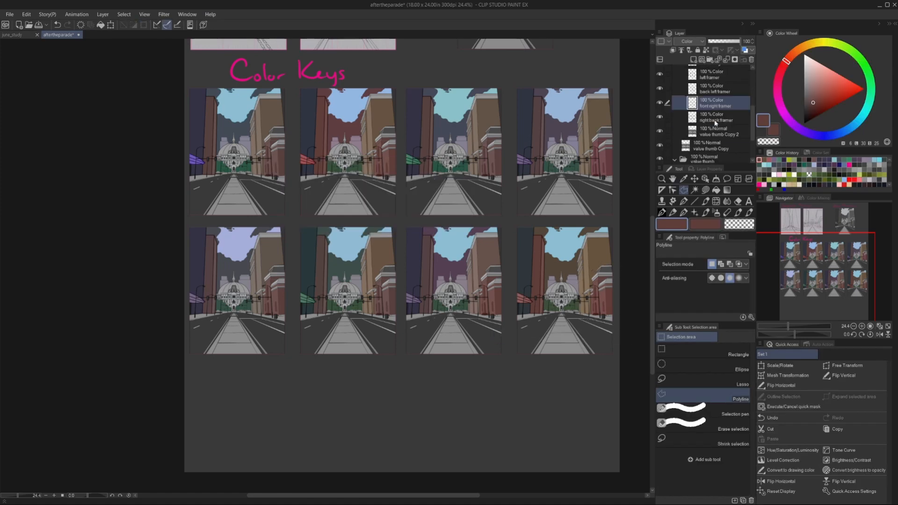
Add a new layer above the right back framer, set it to Color mode and choose a dark green from the color history.
{"action": "key", "text": "ctrl+plus"}
{"action": "key", "text": "ctrl+shift+n"}
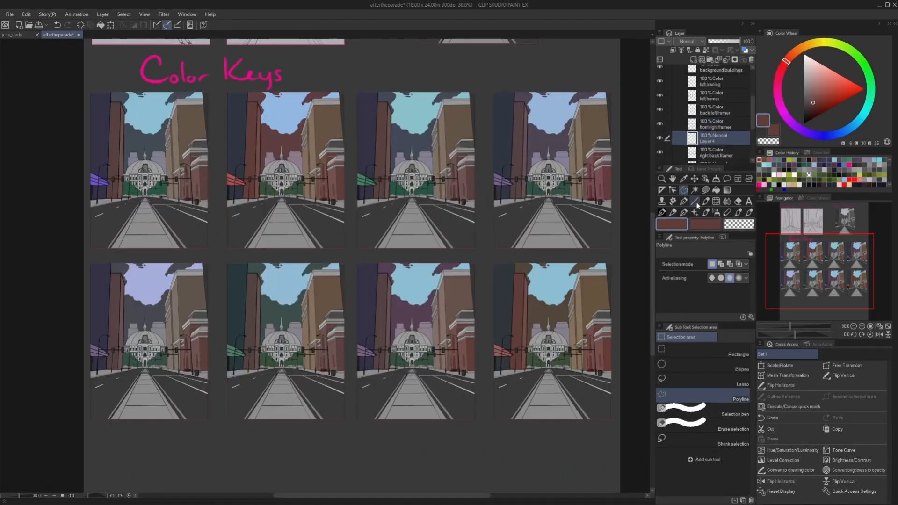
{"action": "scroll", "coordinate": [141, 168], "scroll_direction": "up", "scroll_amount": 4}
{"action": "left_click", "coordinate": [780, 160]}
{"action": "left_click", "coordinate": [689, 42]}
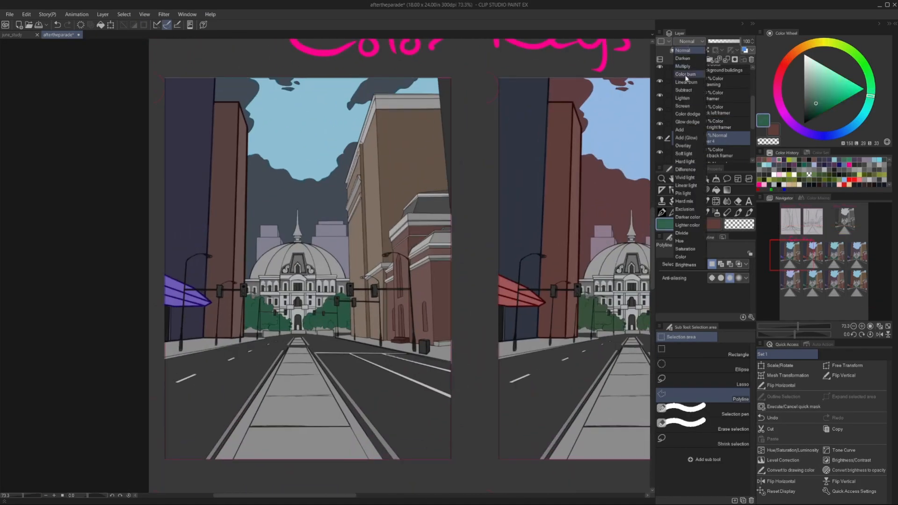
{"action": "left_click", "coordinate": [681, 257]}
Fill the upper roof of the first upper key's front right building with green, including the sliver above its edge.
{"action": "scroll", "coordinate": [366, 208], "scroll_direction": "up", "scroll_amount": 5}
{"action": "left_click", "coordinate": [522, 169]}
{"action": "left_click", "coordinate": [614, 158]}
{"action": "double_click", "coordinate": [616, 169]}
{"action": "key", "text": "alt+Delete"}
{"action": "left_click", "coordinate": [615, 178]}
{"action": "left_click", "coordinate": [621, 230]}
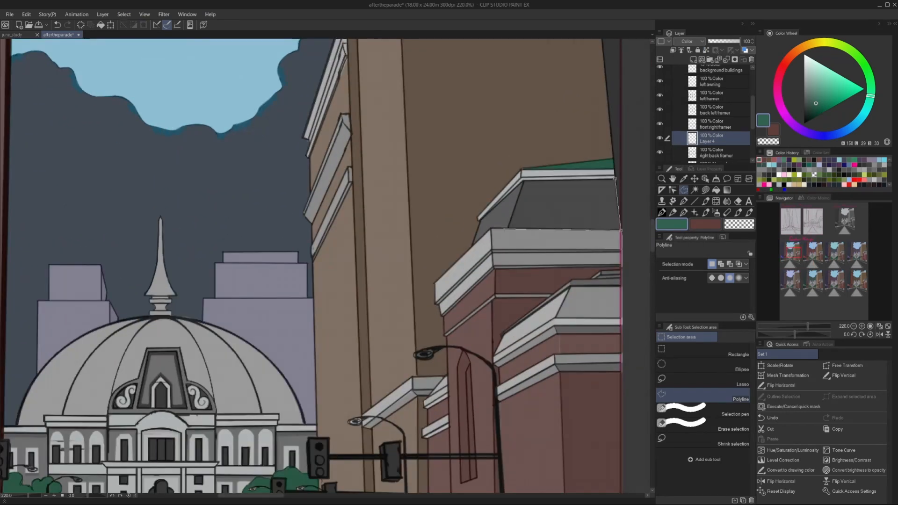
{"action": "scroll", "coordinate": [500, 336], "scroll_direction": "up", "scroll_amount": 2}
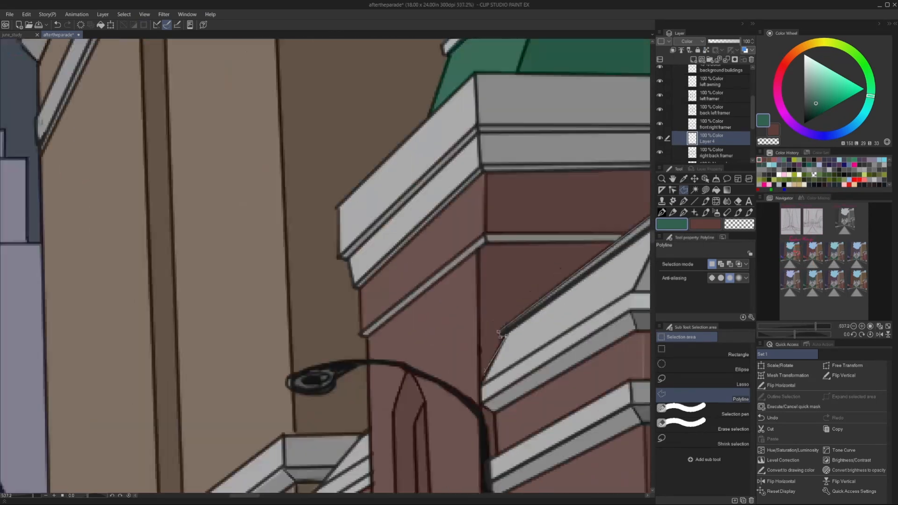
Outline the lower roof of the first upper key's front right building and fill it with green.
{"action": "left_click", "coordinate": [493, 356]}
{"action": "scroll", "coordinate": [467, 304], "scroll_direction": "down", "scroll_amount": 2}
{"action": "double_click", "coordinate": [633, 256]}
{"action": "key", "text": "alt+Delete"}
{"action": "scroll", "coordinate": [608, 234], "scroll_direction": "down", "scroll_amount": 2}
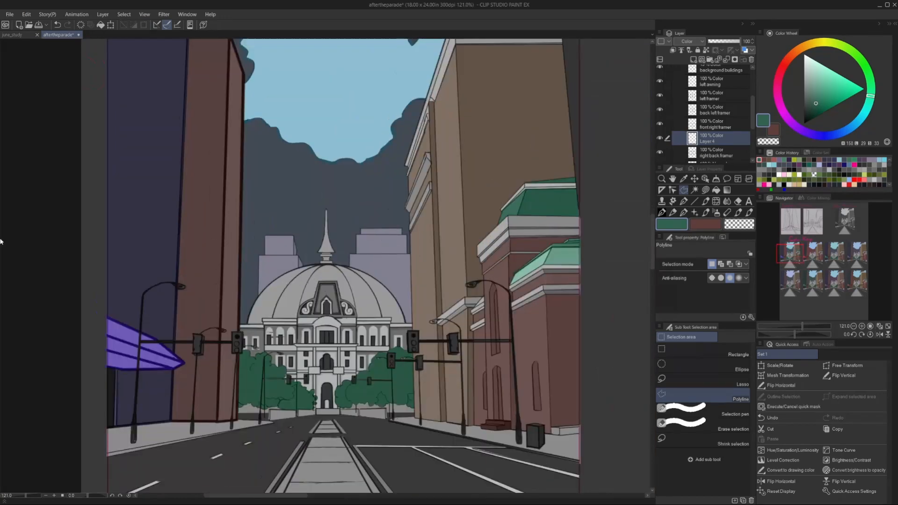
Fill the remaining part of the front right building's roofs with green and rename the layer roofs.
{"action": "scroll", "coordinate": [482, 252], "scroll_direction": "up", "scroll_amount": 3}
{"action": "double_click", "coordinate": [537, 262]}
{"action": "key", "text": "alt+Delete"}
{"action": "scroll", "coordinate": [537, 246], "scroll_direction": "down", "scroll_amount": 3}
{"action": "key", "text": "ctrl+d"}
{"action": "scroll", "coordinate": [466, 279], "scroll_direction": "down", "scroll_amount": 3}
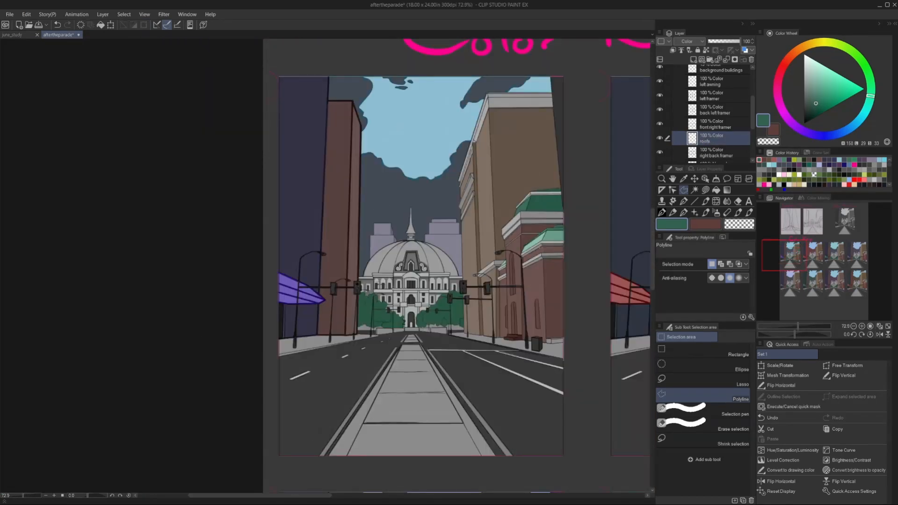
Outline the right half of the domed building's dome in the first upper key and fill it with green.
{"action": "scroll", "coordinate": [433, 269], "scroll_direction": "up", "scroll_amount": 6}
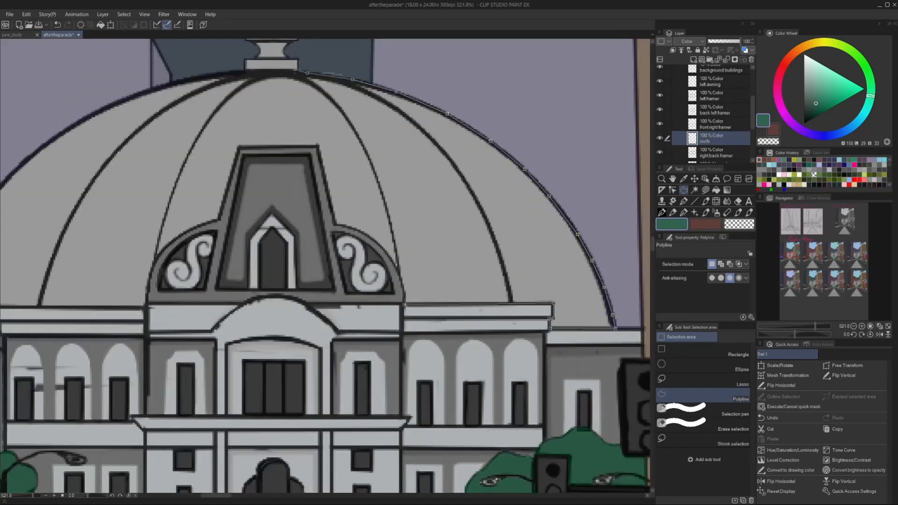
{"action": "scroll", "coordinate": [298, 71], "scroll_direction": "up", "scroll_amount": 1}
{"action": "left_click", "coordinate": [298, 72]}
{"action": "left_click", "coordinate": [262, 153]}
{"action": "left_click", "coordinate": [319, 153]}
{"action": "left_click", "coordinate": [415, 327]}
{"action": "key", "text": "alt+Delete"}
{"action": "scroll", "coordinate": [407, 276], "scroll_direction": "down", "scroll_amount": 4}
{"action": "key", "text": "ctrl+d"}
Outline the spire on top of the domed building in the first upper key.
{"action": "scroll", "coordinate": [320, 233], "scroll_direction": "up", "scroll_amount": 5}
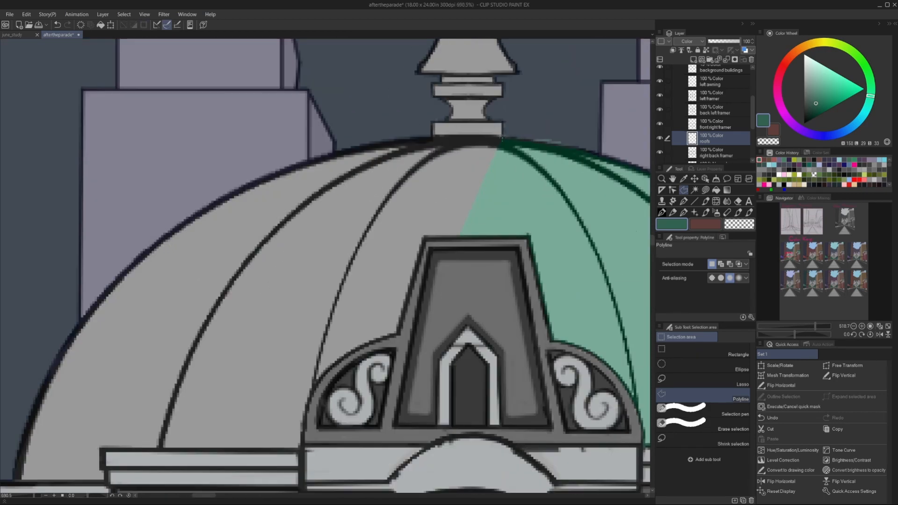
{"action": "left_click", "coordinate": [496, 83]}
{"action": "left_click", "coordinate": [518, 73]}
{"action": "scroll", "coordinate": [519, 72], "scroll_direction": "down", "scroll_amount": 2}
{"action": "left_click", "coordinate": [510, 60]}
{"action": "scroll", "coordinate": [507, 58], "scroll_direction": "down", "scroll_amount": 6}
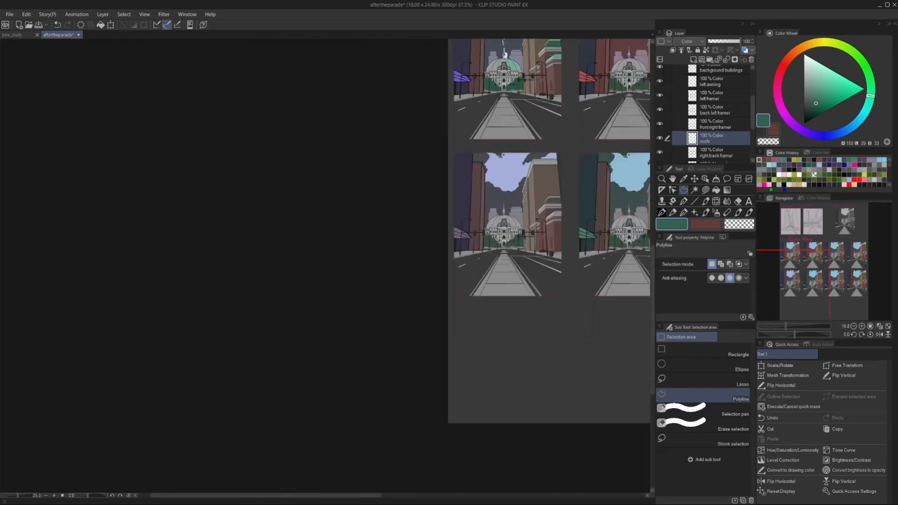
{"action": "scroll", "coordinate": [505, 63], "scroll_direction": "up", "scroll_amount": 6}
{"action": "left_click", "coordinate": [510, 106]}
{"action": "scroll", "coordinate": [503, 67], "scroll_direction": "down", "scroll_amount": 3}
{"action": "scroll", "coordinate": [503, 62], "scroll_direction": "up", "scroll_amount": 6}
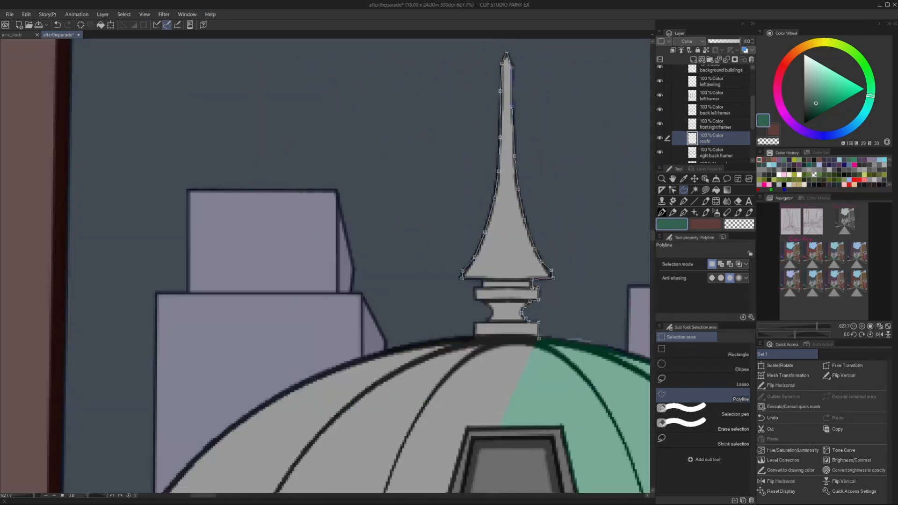
{"action": "scroll", "coordinate": [477, 307], "scroll_direction": "up", "scroll_amount": 4}
{"action": "left_click", "coordinate": [499, 318]}
{"action": "left_click", "coordinate": [472, 329]}
{"action": "left_click", "coordinate": [410, 354]}
{"action": "scroll", "coordinate": [408, 352], "scroll_direction": "down", "scroll_amount": 15}
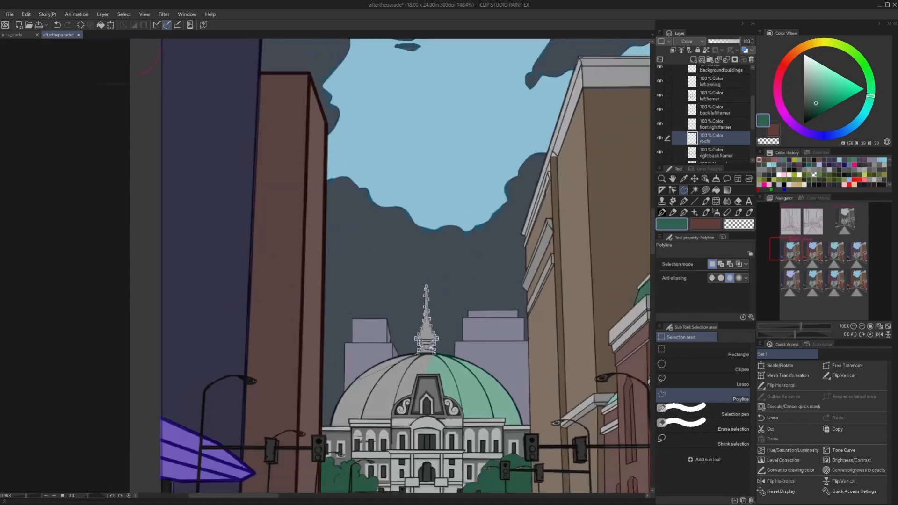
Extend the outline around the left half of the first upper key's dome and fill the dome and spire with green.
{"action": "scroll", "coordinate": [380, 364], "scroll_direction": "up", "scroll_amount": 8}
{"action": "left_click", "coordinate": [404, 347]}
{"action": "left_click", "coordinate": [315, 405]}
{"action": "scroll", "coordinate": [322, 452], "scroll_direction": "up", "scroll_amount": 5}
{"action": "left_click", "coordinate": [336, 473]}
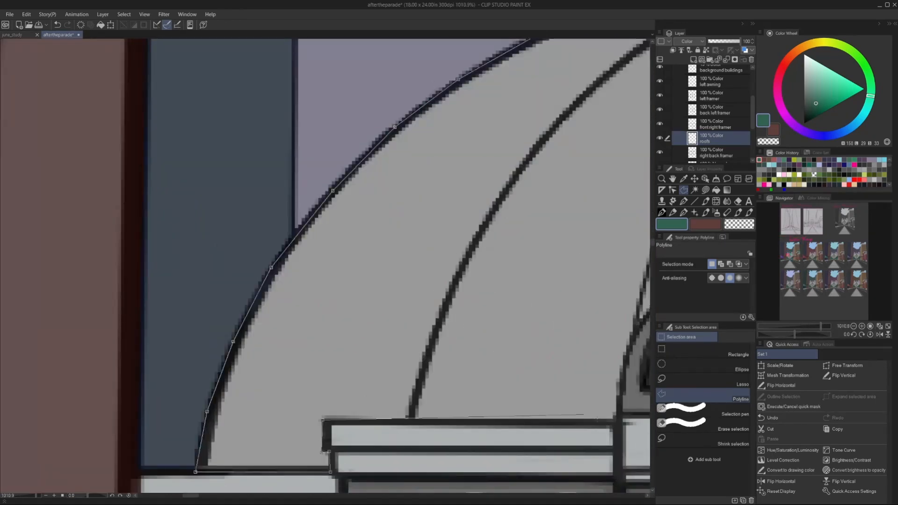
{"action": "left_click", "coordinate": [334, 453]}
{"action": "left_click", "coordinate": [329, 453]}
{"action": "left_click", "coordinate": [330, 420]}
{"action": "scroll", "coordinate": [332, 419], "scroll_direction": "down", "scroll_amount": 6}
{"action": "scroll", "coordinate": [356, 398], "scroll_direction": "up", "scroll_amount": 4}
{"action": "left_click", "coordinate": [500, 455]}
{"action": "scroll", "coordinate": [607, 236], "scroll_direction": "down", "scroll_amount": 13}
{"action": "key", "text": "alt+Delete"}
{"action": "key", "text": "ctrl+d"}
{"action": "scroll", "coordinate": [253, 186], "scroll_direction": "down", "scroll_amount": 15}
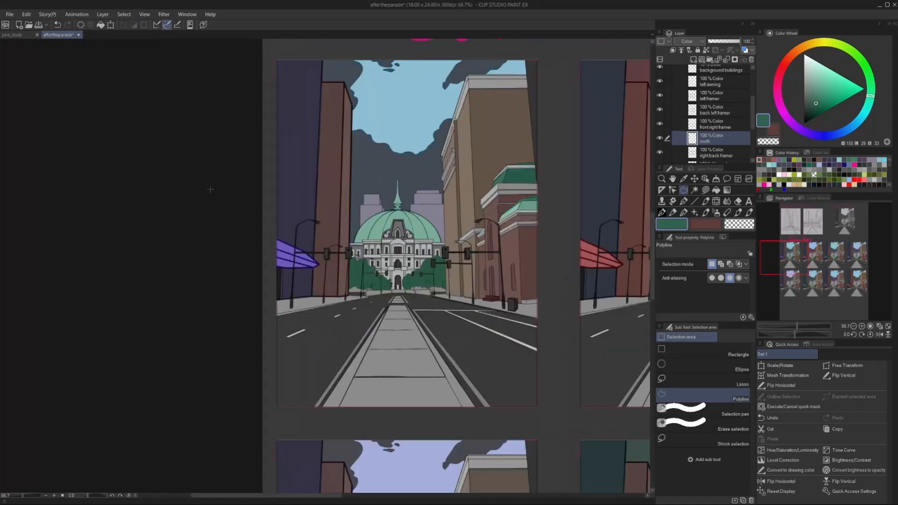
Duplicate the roofs layer and move the copy onto the second upper key.
{"action": "left_click_drag", "start_coordinate": [715, 139], "coordinate": [694, 60]}
{"action": "left_click", "coordinate": [696, 179]}
{"action": "scroll", "coordinate": [567, 204], "scroll_direction": "up", "scroll_amount": 15}
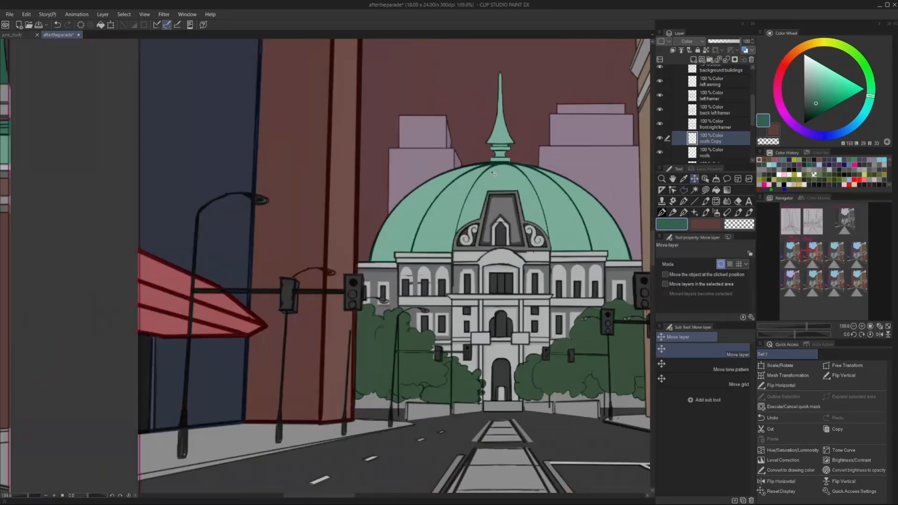
{"action": "scroll", "coordinate": [492, 173], "scroll_direction": "down", "scroll_amount": 20}
Lower the saturation of the second upper key's roofs with Hue/Saturation/Luminosity.
{"action": "left_click", "coordinate": [26, 14]}
{"action": "mouse_move", "coordinate": [111, 209]}
{"action": "left_click", "coordinate": [180, 219]}
{"action": "left_click_drag", "start_coordinate": [352, 208], "coordinate": [307, 207]}
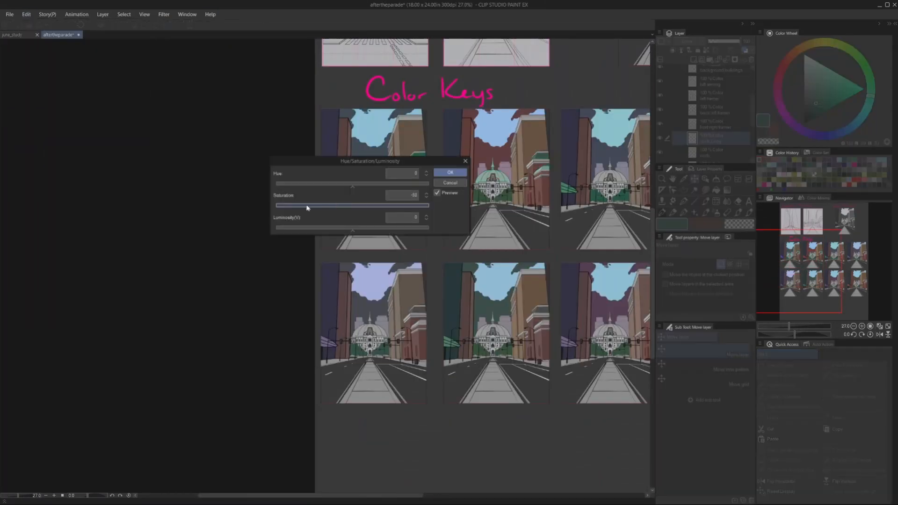
{"action": "left_click_drag", "start_coordinate": [322, 161], "coordinate": [223, 171]}
{"action": "left_click_drag", "start_coordinate": [206, 219], "coordinate": [215, 220]}
{"action": "left_click", "coordinate": [349, 183]}
Move the duplicated pair of roofs onto the third and fourth upper keys.
{"action": "scroll", "coordinate": [560, 207], "scroll_direction": "down", "scroll_amount": 2}
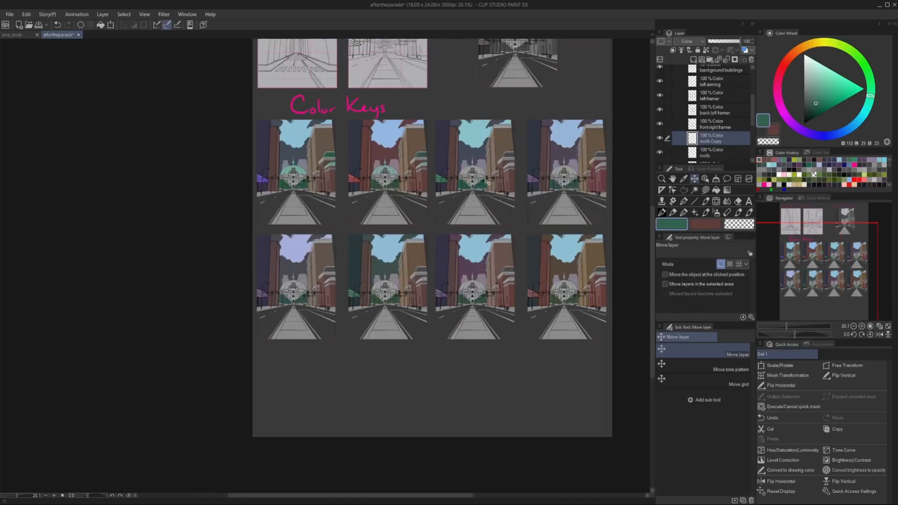
{"action": "left_click_drag", "start_coordinate": [351, 192], "coordinate": [530, 191]}
{"action": "scroll", "coordinate": [536, 183], "scroll_direction": "up", "scroll_amount": 3}
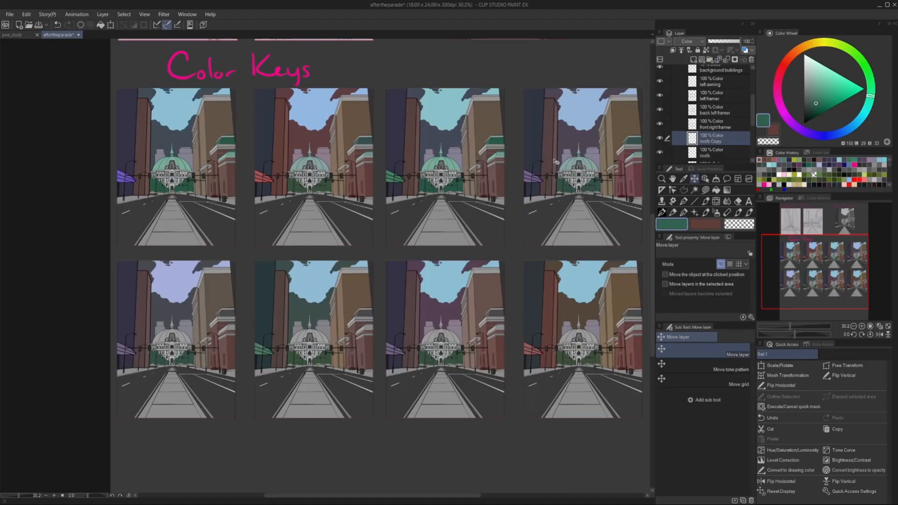
Select the third upper key's roofs and adjust their colour with Hue/Saturation/Luminosity.
{"action": "key", "text": "m"}
{"action": "left_click", "coordinate": [411, 132]}
{"action": "left_click", "coordinate": [417, 189]}
{"action": "left_click", "coordinate": [454, 191]}
{"action": "left_click", "coordinate": [471, 168]}
{"action": "double_click", "coordinate": [456, 133]}
{"action": "left_click", "coordinate": [459, 149]}
{"action": "double_click", "coordinate": [506, 123]}
{"action": "left_click", "coordinate": [26, 14]}
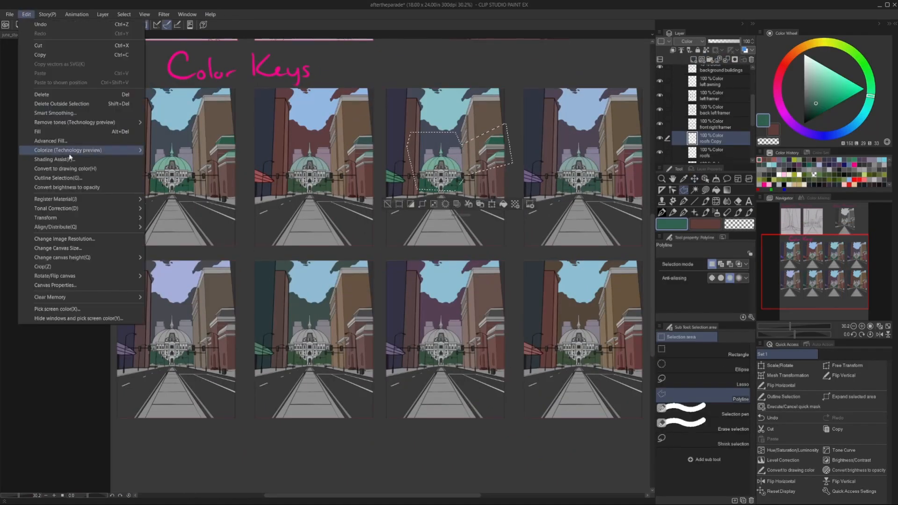
{"action": "left_click", "coordinate": [180, 219]}
{"action": "left_click_drag", "start_coordinate": [252, 219], "coordinate": [258, 197]}
{"action": "left_click", "coordinate": [349, 182]}
{"action": "key", "text": "ctrl+d"}
Select the fourth upper key's roofs and adjust them to a bluer green with Hue/Saturation/Luminosity.
{"action": "scroll", "coordinate": [553, 170], "scroll_direction": "down", "scroll_amount": 1}
{"action": "left_click", "coordinate": [560, 170]}
{"action": "left_click", "coordinate": [473, 184]}
{"action": "left_click", "coordinate": [471, 226]}
{"action": "double_click", "coordinate": [562, 211]}
{"action": "scroll", "coordinate": [439, 218], "scroll_direction": "up", "scroll_amount": 2}
{"action": "left_click", "coordinate": [26, 15]}
{"action": "left_click", "coordinate": [180, 219]}
{"action": "left_click", "coordinate": [350, 183]}
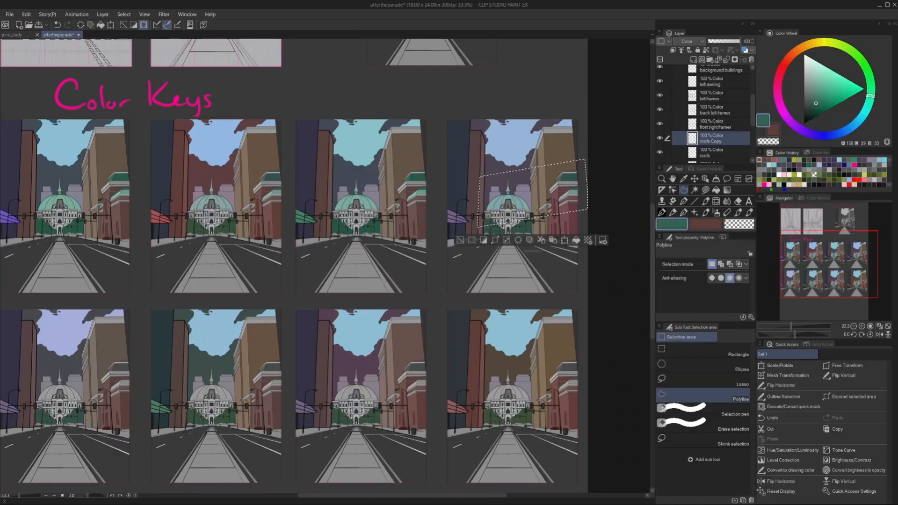
{"action": "key", "text": "ctrl+d"}
{"action": "scroll", "coordinate": [349, 183], "scroll_direction": "down", "scroll_amount": 1}
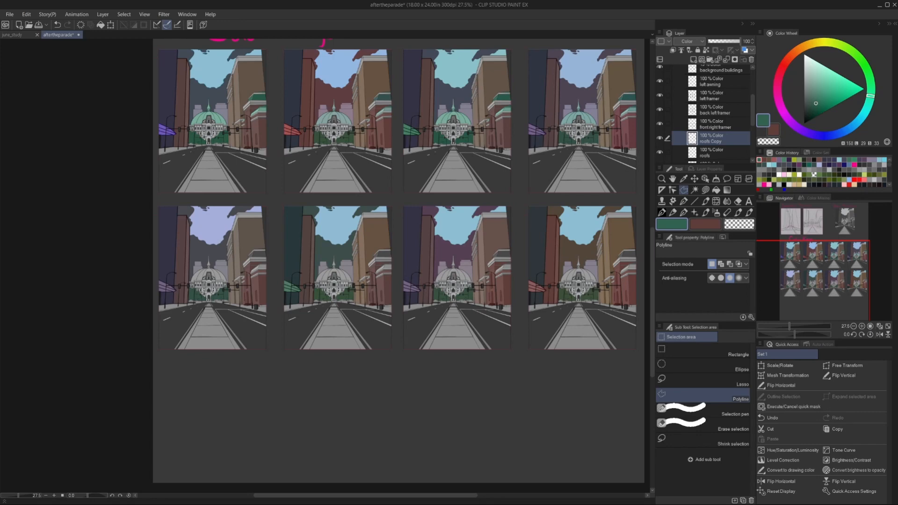
Duplicate the upper row's roofs onto the lower keys and adjust the hue of the first lower key's roofs.
{"action": "key", "text": "ctrl+j"}
{"action": "left_click", "coordinate": [695, 179]}
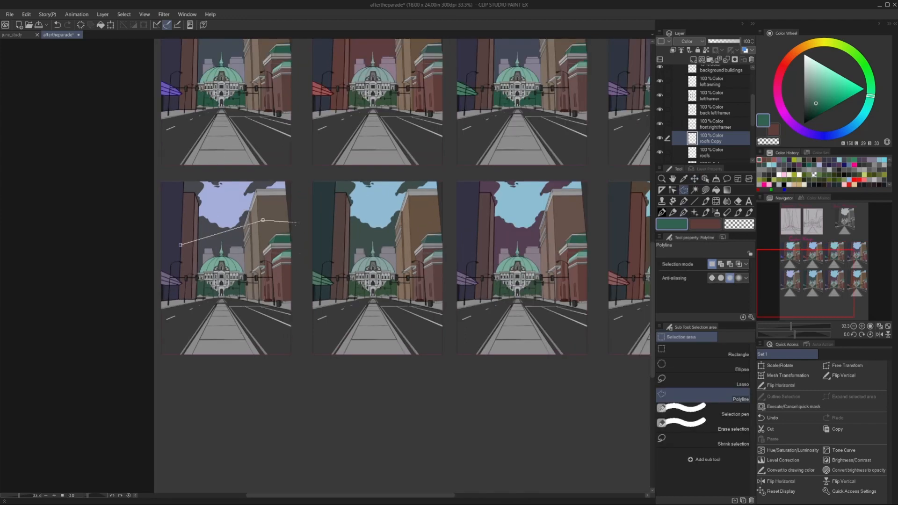
{"action": "left_click", "coordinate": [297, 223]}
{"action": "left_click", "coordinate": [299, 270]}
{"action": "left_click", "coordinate": [222, 284]}
{"action": "left_click", "coordinate": [181, 282]}
{"action": "left_click", "coordinate": [180, 245]}
{"action": "left_click", "coordinate": [24, 16]}
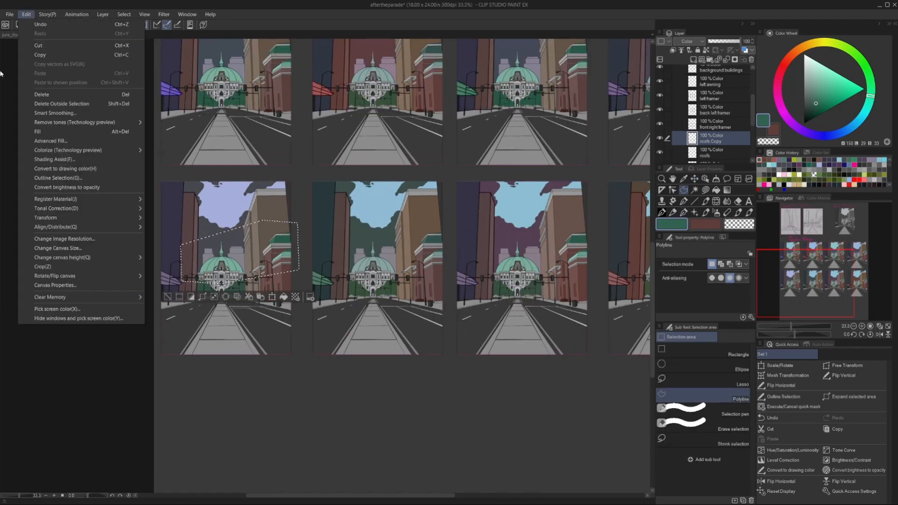
{"action": "mouse_move", "coordinate": [55, 208]}
{"action": "left_click", "coordinate": [225, 248]}
{"action": "left_click_drag", "start_coordinate": [252, 197], "coordinate": [258, 199]}
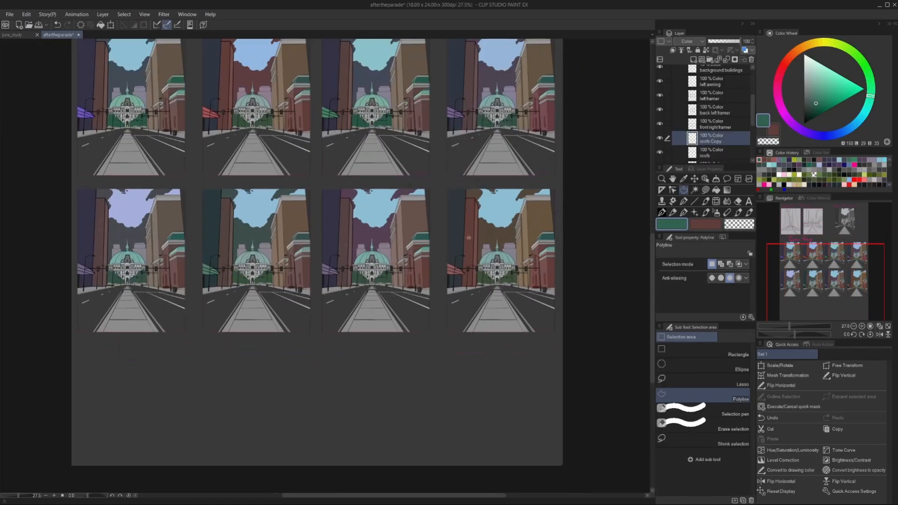
Select the fourth lower key's roofs and adjust their hue and saturation.
{"action": "left_click", "coordinate": [564, 211]}
{"action": "left_click", "coordinate": [564, 271]}
{"action": "double_click", "coordinate": [472, 277]}
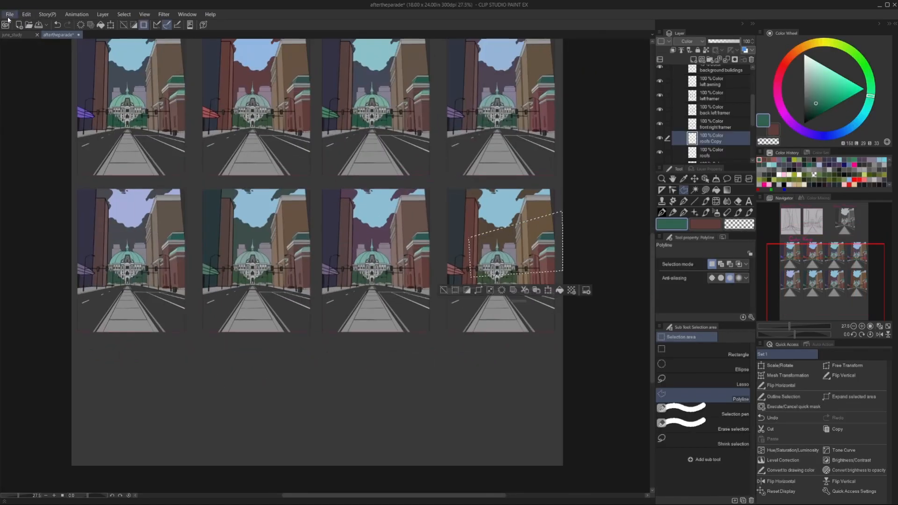
{"action": "left_click", "coordinate": [26, 15]}
{"action": "left_click", "coordinate": [192, 218]}
{"action": "left_click_drag", "start_coordinate": [252, 197], "coordinate": [241, 198]}
{"action": "left_click_drag", "start_coordinate": [252, 219], "coordinate": [244, 221]}
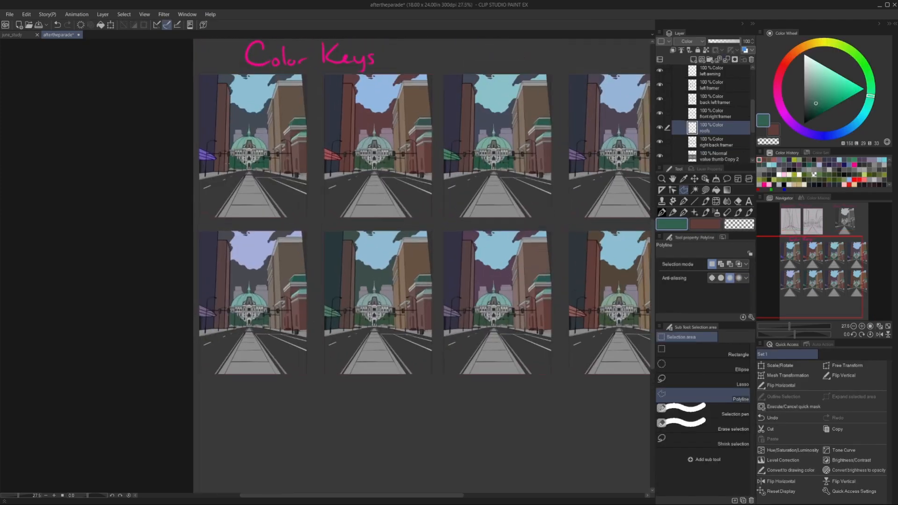
Add a new layer below the roofs layer and set the drawing colour to a medium blue.
{"action": "left_click", "coordinate": [694, 60]}
{"action": "left_click_drag", "start_coordinate": [716, 127], "coordinate": [716, 147]}
{"action": "left_click", "coordinate": [844, 165]}
{"action": "left_click", "coordinate": [844, 131]}
{"action": "left_click", "coordinate": [822, 98]}
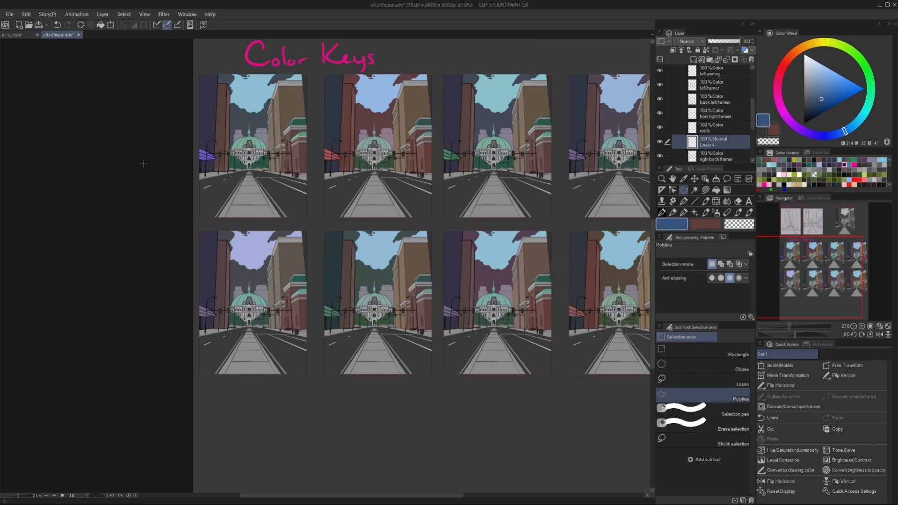
{"action": "scroll", "coordinate": [189, 402], "scroll_direction": "up", "scroll_amount": 3}
{"action": "left_click", "coordinate": [815, 43]}
{"action": "left_click", "coordinate": [829, 90]}
{"action": "left_click", "coordinate": [827, 91]}
{"action": "scroll", "coordinate": [248, 140], "scroll_direction": "down", "scroll_amount": 1}
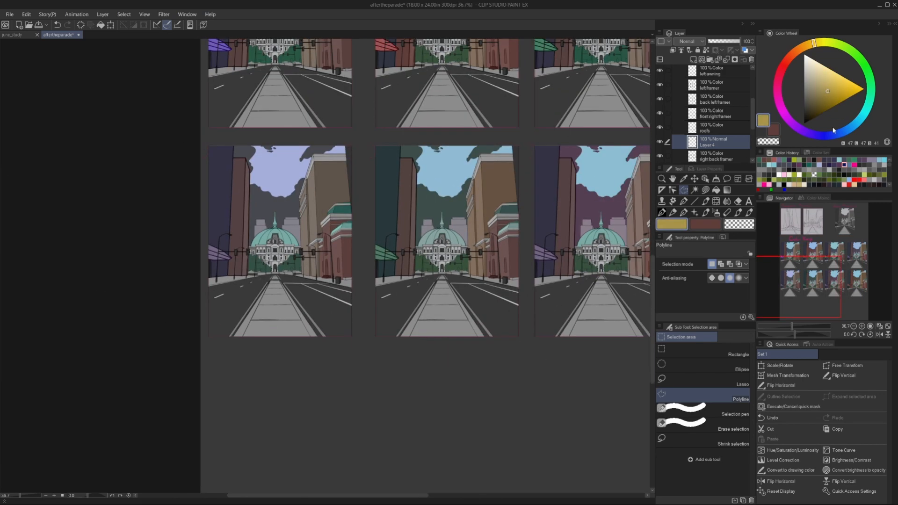
{"action": "left_click", "coordinate": [843, 131]}
Outline the gable in front of the first lower key's dome, fill it with blue and set the layer to Color mode.
{"action": "scroll", "coordinate": [239, 262], "scroll_direction": "up", "scroll_amount": 7}
{"action": "scroll", "coordinate": [351, 128], "scroll_direction": "up", "scroll_amount": 5}
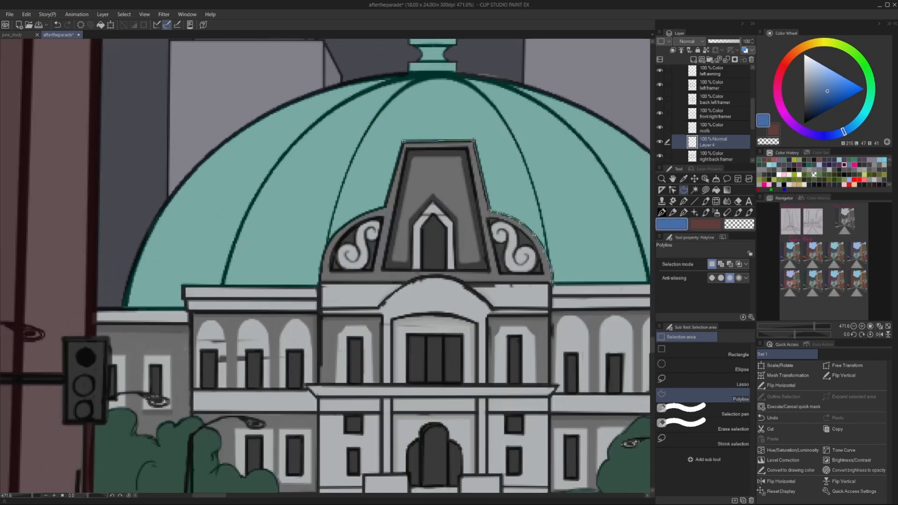
{"action": "left_click", "coordinate": [466, 282]}
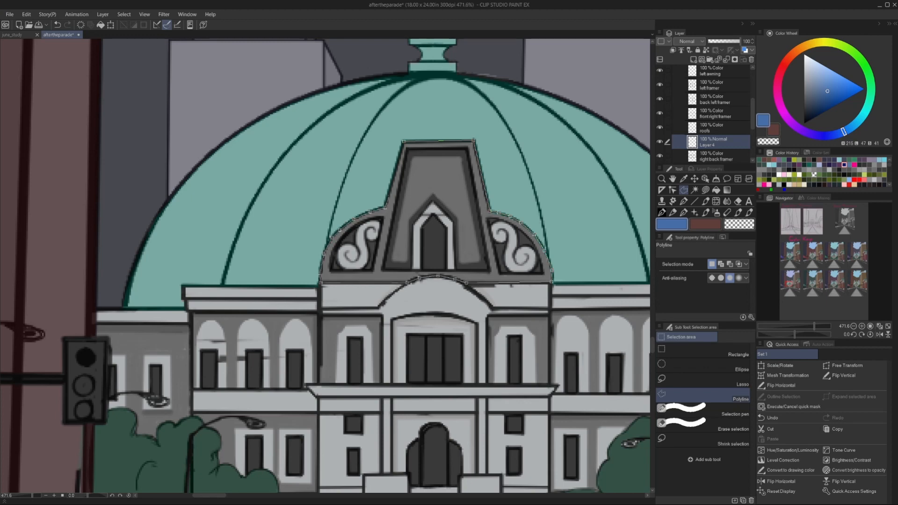
{"action": "left_click", "coordinate": [474, 140]}
{"action": "key", "text": "alt+Delete"}
{"action": "key", "text": "ctrl+d"}
{"action": "left_click", "coordinate": [689, 41]}
{"action": "left_click", "coordinate": [683, 256]}
{"action": "scroll", "coordinate": [473, 205], "scroll_direction": "down", "scroll_amount": 1}
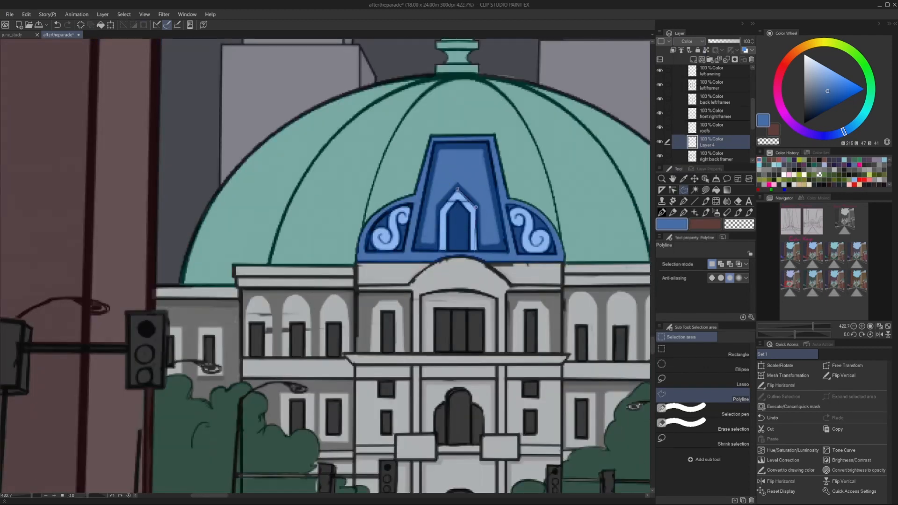
Clear the blue from the pointed window and its frame in the gable.
{"action": "left_click", "coordinate": [476, 251]}
{"action": "left_click", "coordinate": [439, 251]}
{"action": "left_click", "coordinate": [440, 207]}
{"action": "left_click", "coordinate": [457, 189]}
{"action": "key", "text": "Delete"}
{"action": "key", "text": "ctrl+d"}
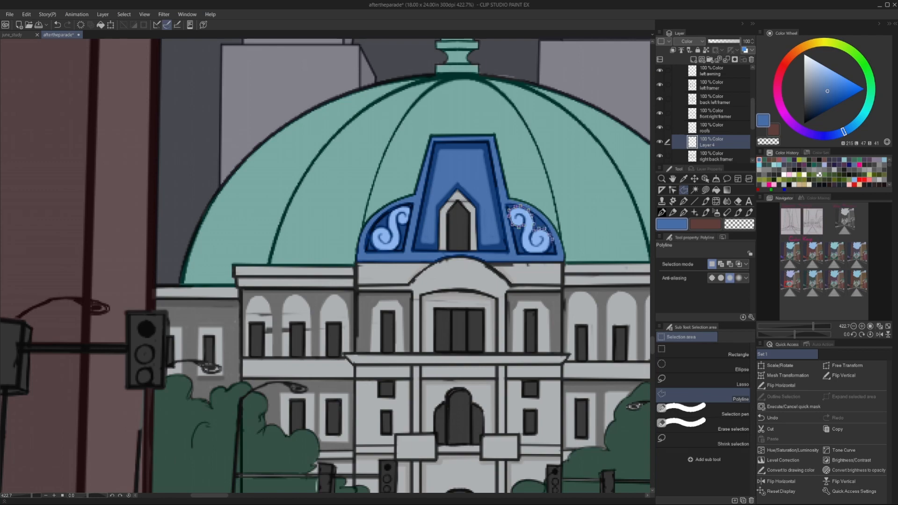
Clear the blue from the two scroll ornaments on either side of the gable.
{"action": "left_click", "coordinate": [522, 236]}
{"action": "key", "text": "Delete"}
{"action": "key", "text": "ctrl+d"}
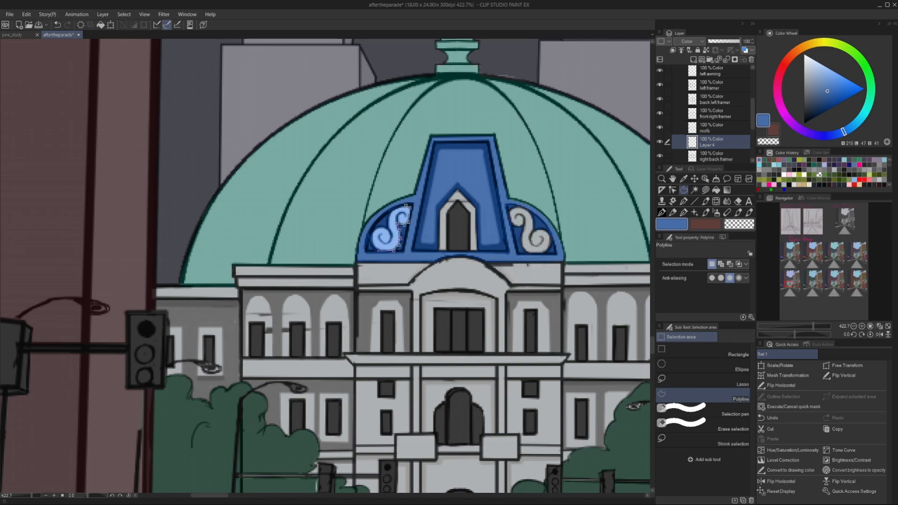
{"action": "left_click", "coordinate": [389, 224]}
{"action": "left_click", "coordinate": [406, 206]}
{"action": "key", "text": "Delete"}
{"action": "key", "text": "ctrl+d"}
{"action": "scroll", "coordinate": [328, 197], "scroll_direction": "down", "scroll_amount": 10}
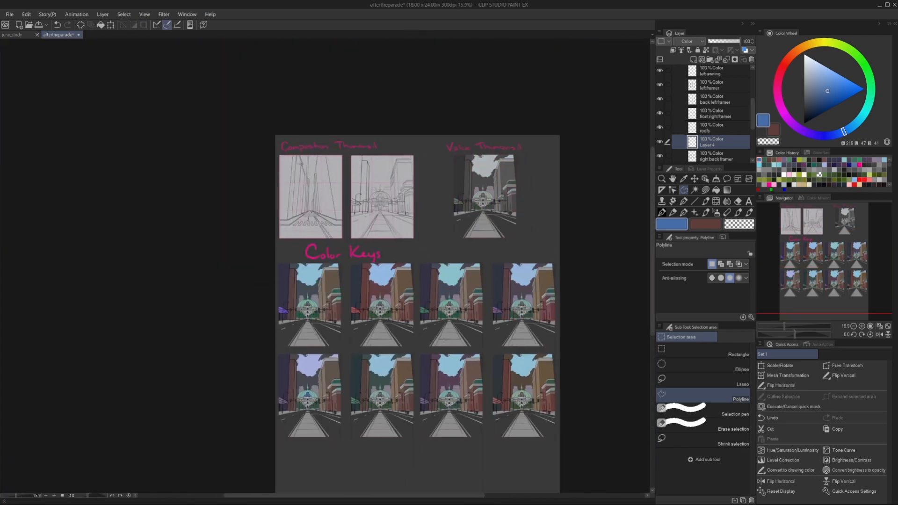
Outline the upper-storey wall of the domed building's right wing in the first lower key, skirting the traffic light, tree and windows.
{"action": "scroll", "coordinate": [288, 293], "scroll_direction": "up", "scroll_amount": 3}
{"action": "left_click_drag", "start_coordinate": [290, 398], "coordinate": [309, 211]}
{"action": "scroll", "coordinate": [421, 318], "scroll_direction": "up", "scroll_amount": 7}
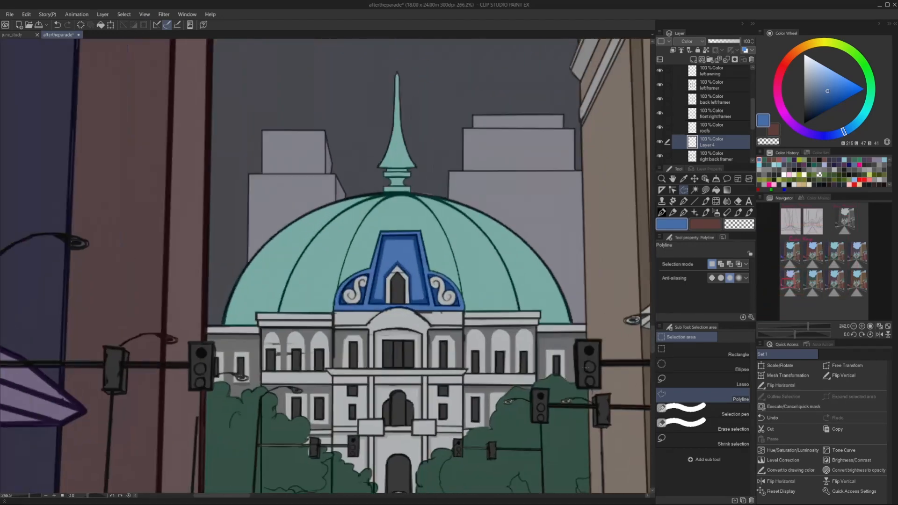
{"action": "left_click", "coordinate": [532, 330]}
{"action": "left_click", "coordinate": [591, 329]}
{"action": "left_click", "coordinate": [592, 337]}
{"action": "left_click", "coordinate": [580, 338]}
{"action": "left_click", "coordinate": [577, 346]}
{"action": "left_click", "coordinate": [579, 390]}
{"action": "left_click", "coordinate": [574, 391]}
{"action": "left_click", "coordinate": [568, 389]}
{"action": "scroll", "coordinate": [568, 387], "scroll_direction": "up", "scroll_amount": 7}
{"action": "left_click", "coordinate": [566, 316]}
{"action": "left_click", "coordinate": [522, 316]}
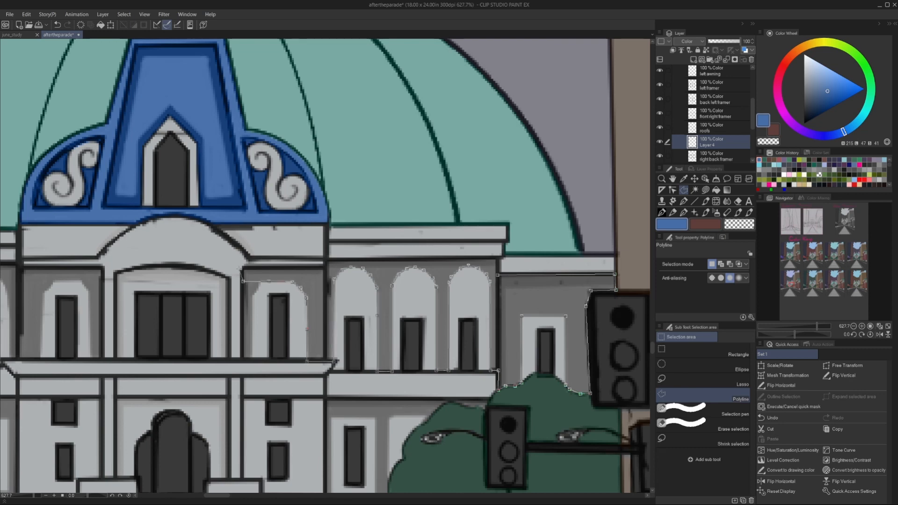
Close the outline along the cornice above the arched windows and fill the right wing's wall with blue.
{"action": "left_click", "coordinate": [243, 268]}
{"action": "left_click", "coordinate": [327, 267]}
{"action": "left_click", "coordinate": [498, 260]}
{"action": "left_click", "coordinate": [498, 274]}
{"action": "key", "text": "alt+Delete"}
Choose a duller blue and fill the right wing's wall with it, including the strip beside the innermost window.
{"action": "scroll", "coordinate": [253, 285], "scroll_direction": "down", "scroll_amount": 11}
{"action": "left_click", "coordinate": [816, 93]}
{"action": "scroll", "coordinate": [187, 374], "scroll_direction": "up", "scroll_amount": 12}
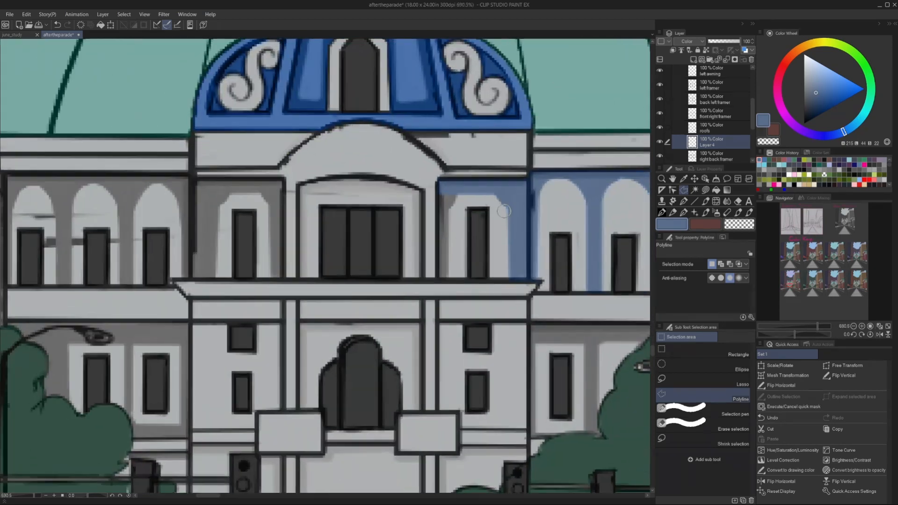
{"action": "left_click", "coordinate": [448, 277]}
{"action": "left_click", "coordinate": [439, 281]}
{"action": "key", "text": "alt+Delete"}
{"action": "key", "text": "ctrl+d"}
Outline the upper-storey wall left of the domed building's central bay in the first lower key, skirting the window and first arch.
{"action": "scroll", "coordinate": [443, 276], "scroll_direction": "down", "scroll_amount": 12}
{"action": "scroll", "coordinate": [335, 274], "scroll_direction": "up", "scroll_amount": 10}
{"action": "left_click", "coordinate": [427, 211]}
{"action": "left_click", "coordinate": [502, 211]}
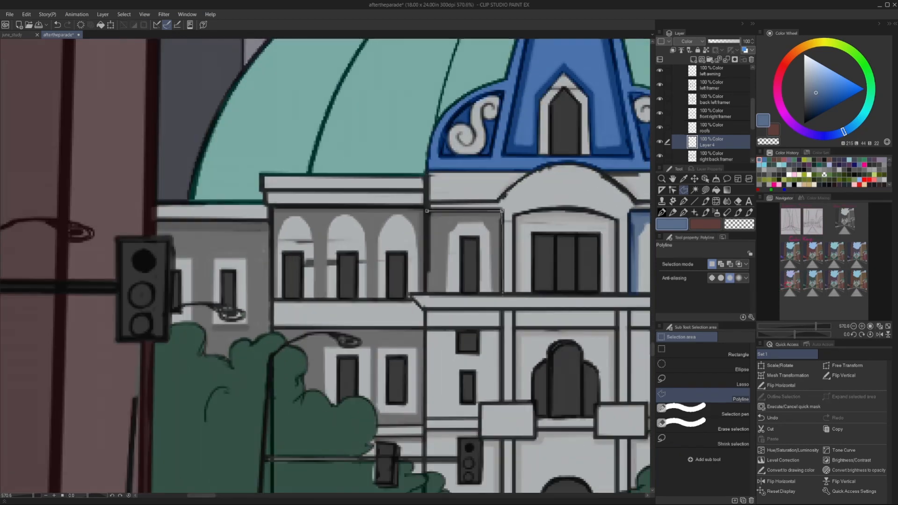
{"action": "scroll", "coordinate": [484, 224], "scroll_direction": "up", "scroll_amount": 5}
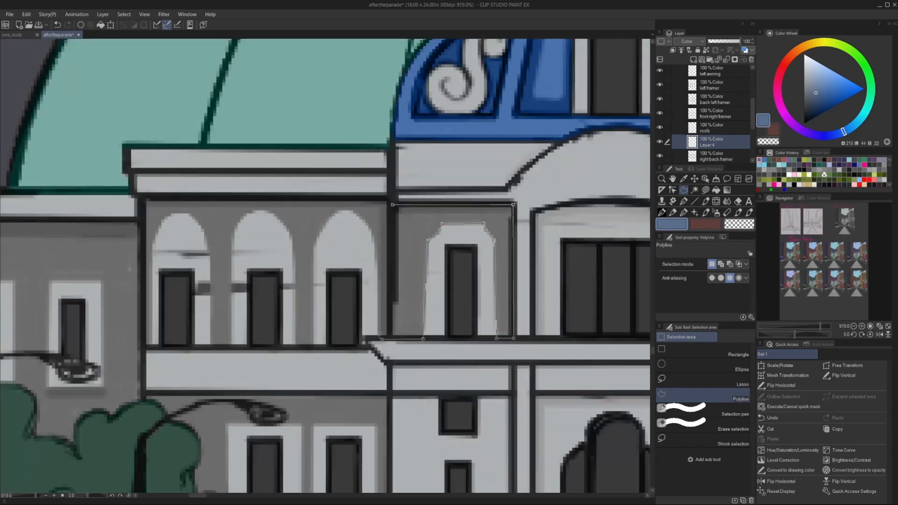
{"action": "left_click", "coordinate": [313, 347]}
{"action": "left_click", "coordinate": [293, 347]}
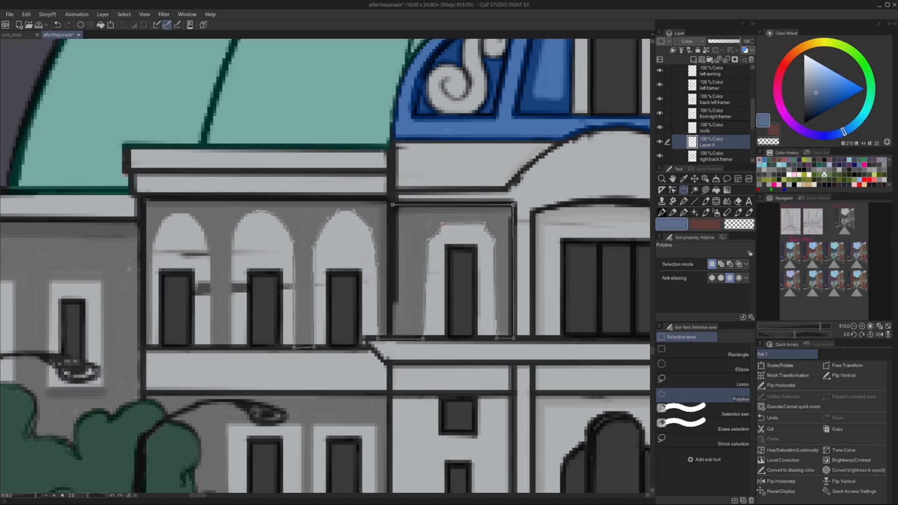
Continue the outline around the left wing's remaining arched windows and fill the wall with the duller blue.
{"action": "left_click", "coordinate": [245, 216]}
{"action": "left_click", "coordinate": [234, 230]}
{"action": "left_click", "coordinate": [232, 348]}
{"action": "left_click", "coordinate": [210, 348]}
{"action": "left_click", "coordinate": [153, 347]}
{"action": "left_click", "coordinate": [144, 347]}
{"action": "left_click", "coordinate": [145, 202]}
{"action": "key", "text": "alt+Delete"}
{"action": "scroll", "coordinate": [514, 285], "scroll_direction": "down", "scroll_amount": 7}
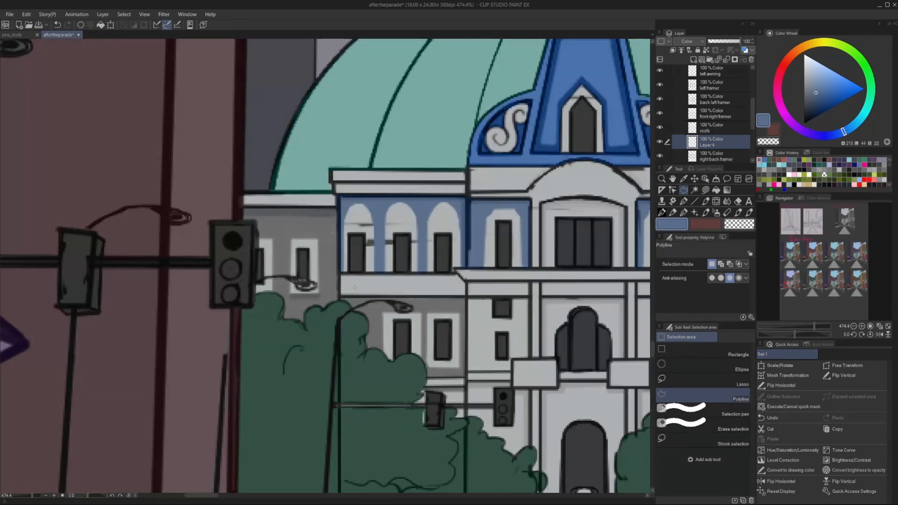
Fill the far-left wall section with the duller blue, skirting the traffic light, tree and windows.
{"action": "scroll", "coordinate": [323, 187], "scroll_direction": "up", "scroll_amount": 4}
{"action": "left_click", "coordinate": [323, 150]}
{"action": "left_click", "coordinate": [451, 152]}
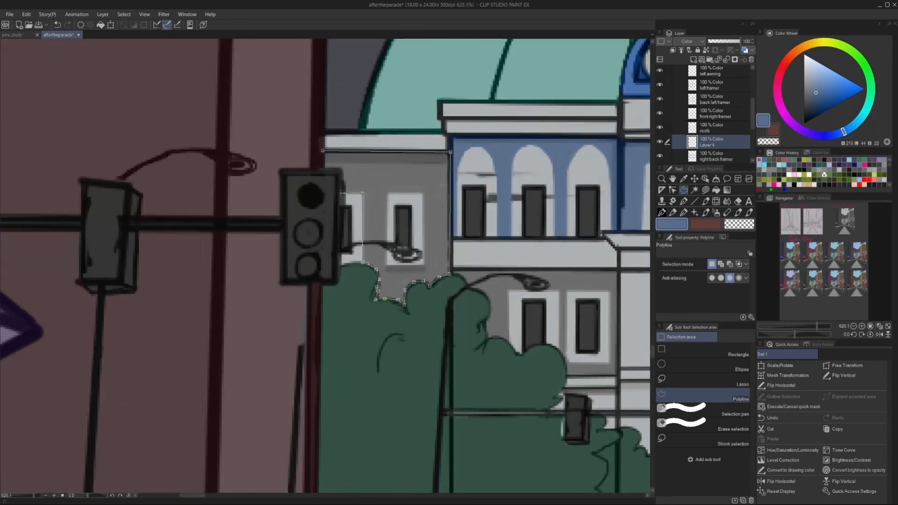
{"action": "left_click", "coordinate": [323, 151]}
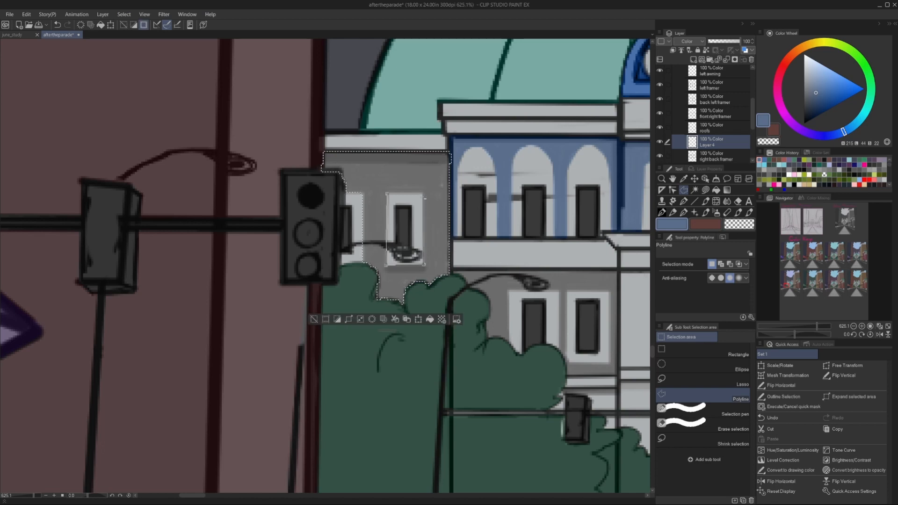
{"action": "left_click", "coordinate": [387, 194]}
{"action": "key", "text": "alt+Delete"}
{"action": "scroll", "coordinate": [402, 259], "scroll_direction": "down", "scroll_amount": 4}
Outline the left wing's lower-storey wall around the tree, windows and street lamp, and fill it with the duller blue.
{"action": "scroll", "coordinate": [449, 319], "scroll_direction": "up", "scroll_amount": 4}
{"action": "left_click", "coordinate": [427, 243]}
{"action": "left_click", "coordinate": [582, 242]}
{"action": "left_click", "coordinate": [582, 342]}
{"action": "left_click", "coordinate": [535, 342]}
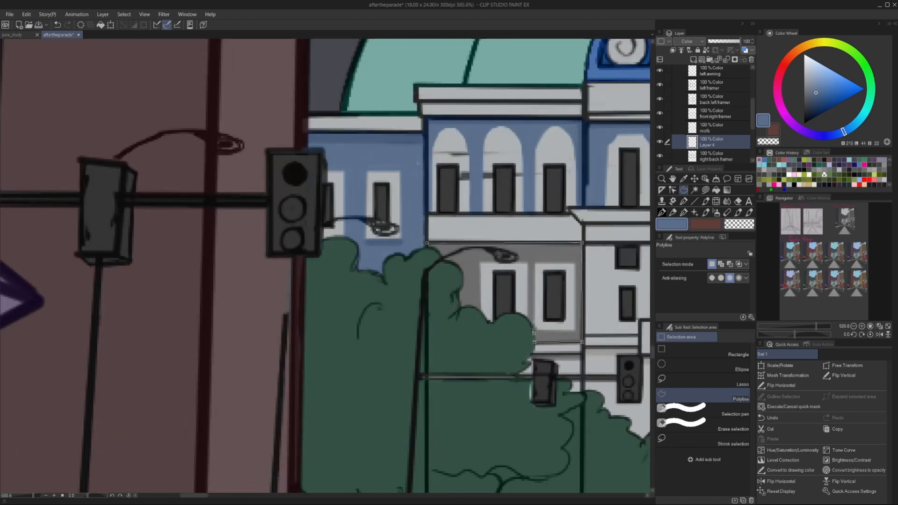
{"action": "scroll", "coordinate": [497, 310], "scroll_direction": "up", "scroll_amount": 3}
{"action": "left_click", "coordinate": [549, 230]}
{"action": "left_click", "coordinate": [561, 229]}
{"action": "left_click", "coordinate": [627, 232]}
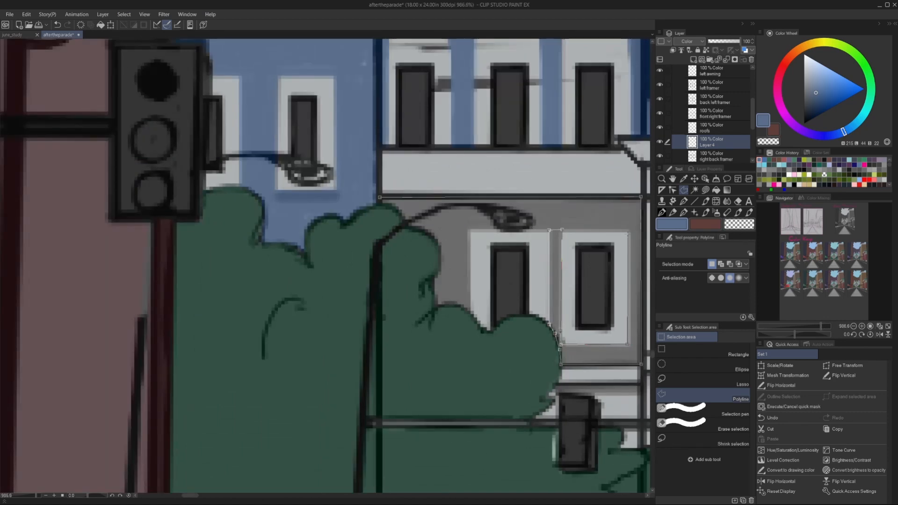
{"action": "left_click", "coordinate": [628, 344]}
{"action": "left_click", "coordinate": [562, 345]}
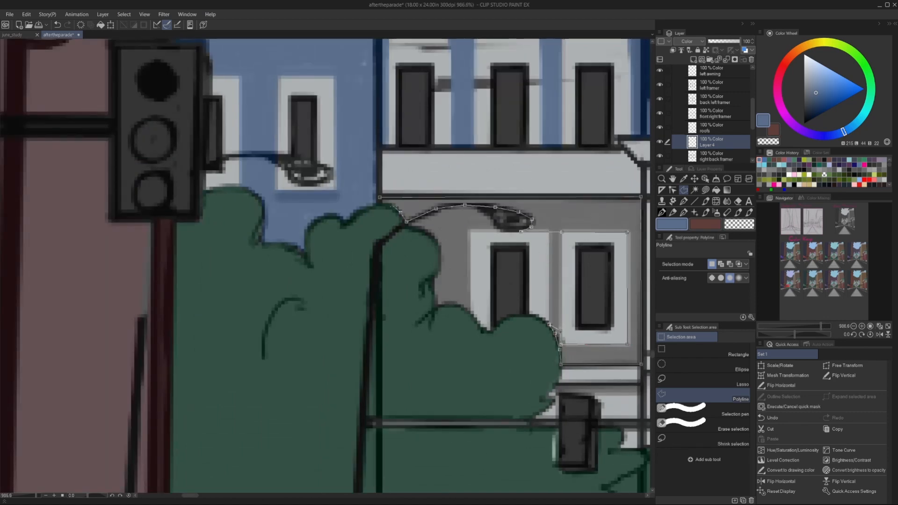
{"action": "double_click", "coordinate": [407, 222]}
{"action": "key", "text": "alt+Delete"}
{"action": "key", "text": "ctrl+d"}
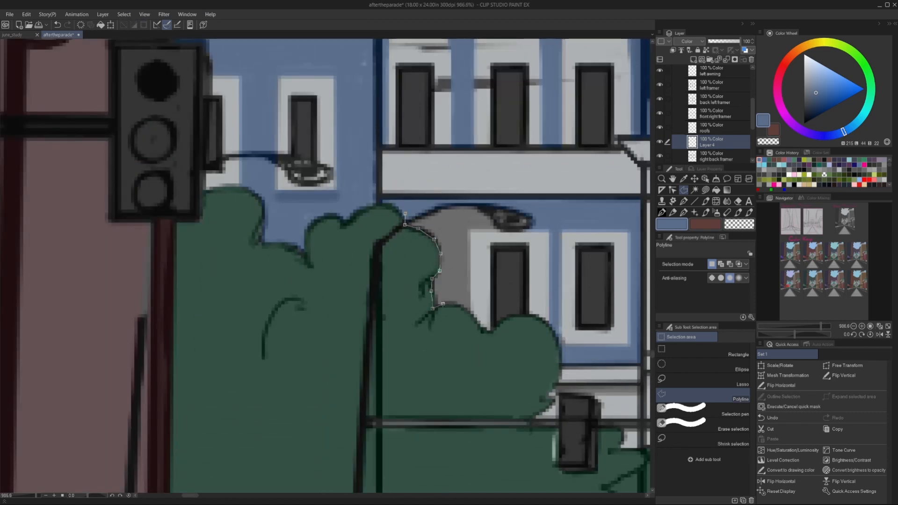
Fill the remaining grey wall patch beneath the street lamp's arm with the duller blue.
{"action": "key", "text": "Escape"}
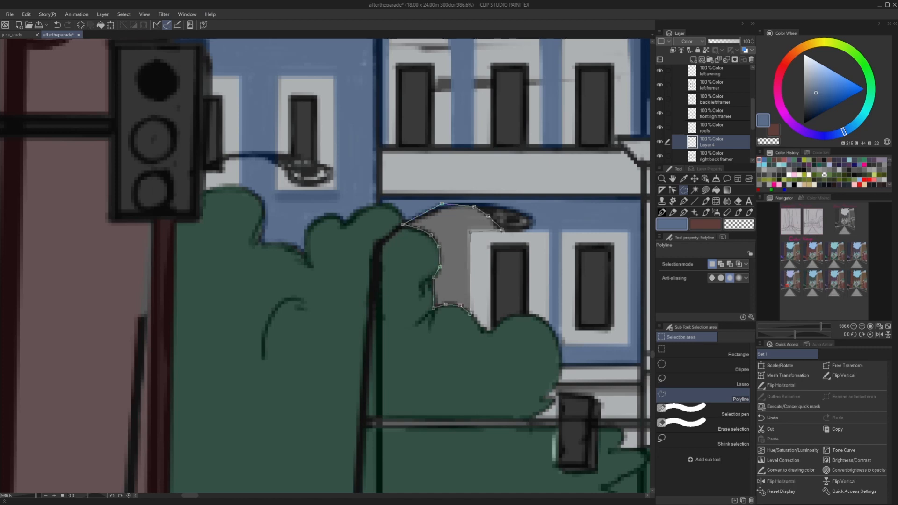
{"action": "double_click", "coordinate": [503, 230]}
{"action": "key", "text": "alt+Delete"}
{"action": "key", "text": "ctrl+d"}
Fill the right wing's lower-storey wall with the duller blue, leaving out the windows and the tree.
{"action": "scroll", "coordinate": [403, 334], "scroll_direction": "down", "scroll_amount": 10}
{"action": "scroll", "coordinate": [514, 335], "scroll_direction": "up", "scroll_amount": 8}
{"action": "left_click", "coordinate": [468, 270]}
{"action": "left_click", "coordinate": [469, 374]}
{"action": "left_click", "coordinate": [490, 374]}
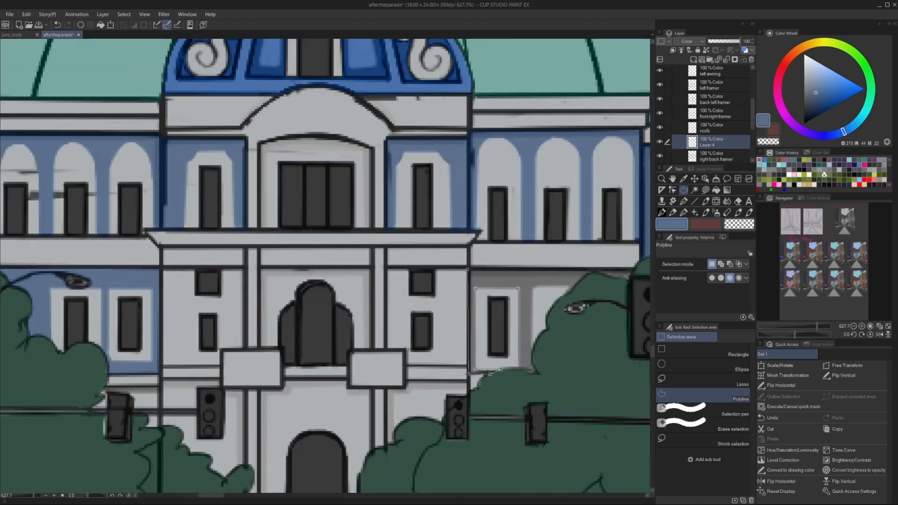
{"action": "double_click", "coordinate": [631, 270]}
{"action": "key", "text": "alt+Delete"}
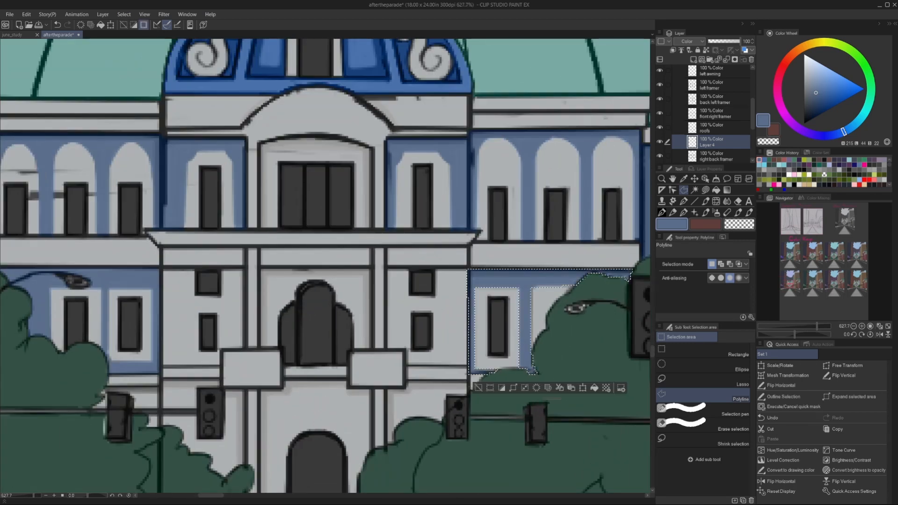
{"action": "key", "text": "ctrl+d"}
Paint over the stray lines in the left wing's arched windows with a light grey G-pen on the value thumb Copy 2 layer.
{"action": "scroll", "coordinate": [503, 341], "scroll_direction": "down", "scroll_amount": 10}
{"action": "scroll", "coordinate": [718, 132], "scroll_direction": "down", "scroll_amount": 2}
{"action": "left_click", "coordinate": [718, 132]}
{"action": "scroll", "coordinate": [422, 294], "scroll_direction": "up", "scroll_amount": 5}
{"action": "key", "text": "ctrl+z"}
{"action": "key", "text": "p"}
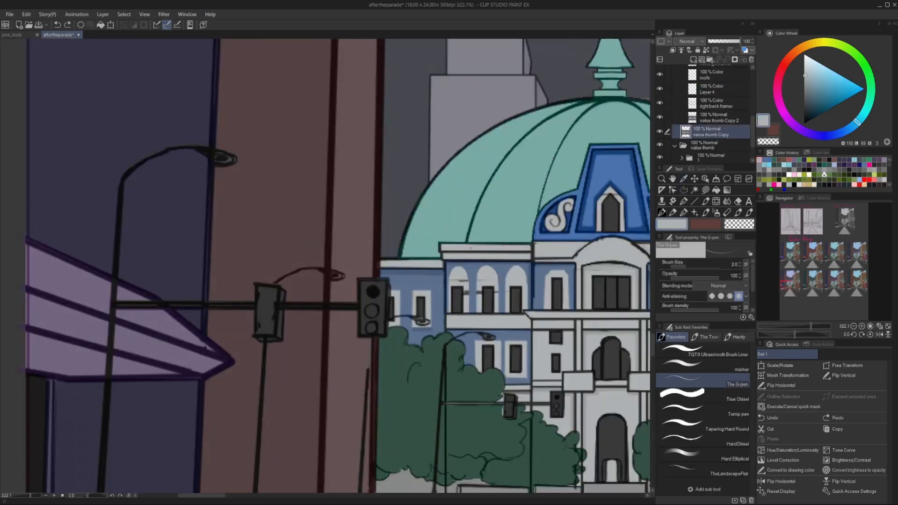
{"action": "scroll", "coordinate": [702, 117], "scroll_direction": "up", "scroll_amount": 2}
{"action": "left_click", "coordinate": [716, 136]}
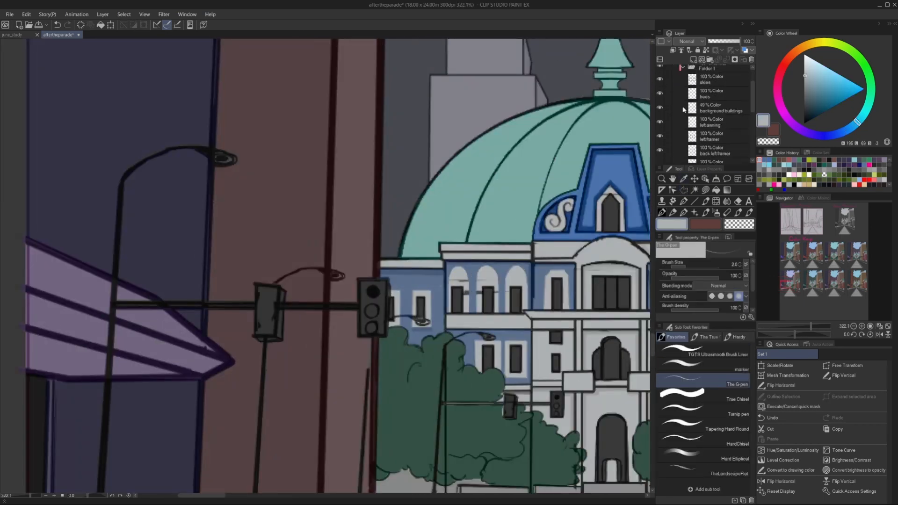
{"action": "scroll", "coordinate": [480, 256], "scroll_direction": "down", "scroll_amount": 5}
{"action": "scroll", "coordinate": [480, 257], "scroll_direction": "up", "scroll_amount": 6}
{"action": "scroll", "coordinate": [480, 257], "scroll_direction": "up", "scroll_amount": 3}
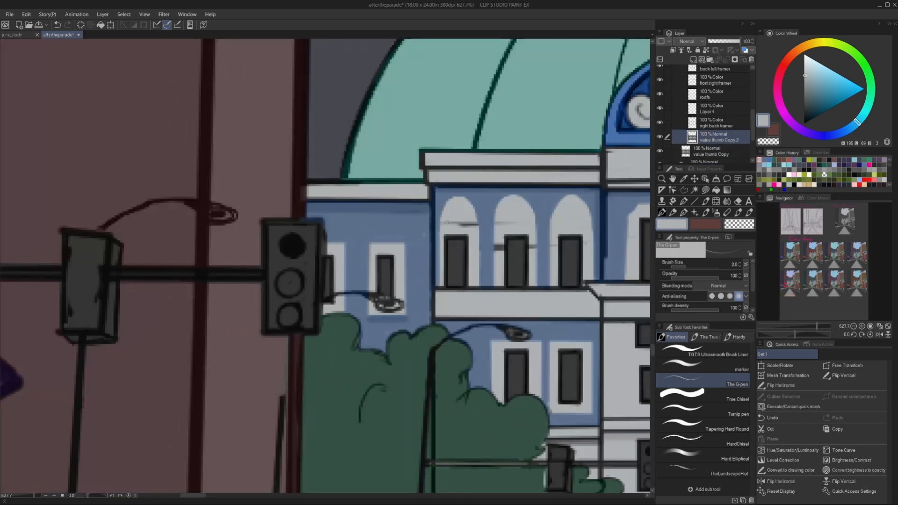
{"action": "key", "text": "bracketright"}
{"action": "scroll", "coordinate": [553, 257], "scroll_direction": "down", "scroll_amount": 5}
{"action": "scroll", "coordinate": [528, 210], "scroll_direction": "up", "scroll_amount": 4}
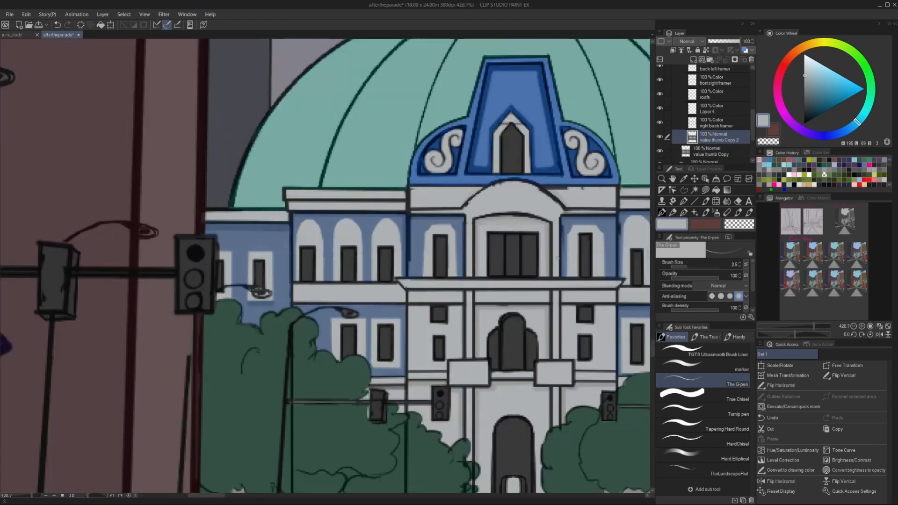
{"action": "scroll", "coordinate": [557, 259], "scroll_direction": "down", "scroll_amount": 6}
{"action": "scroll", "coordinate": [515, 244], "scroll_direction": "up", "scroll_amount": 5}
Sample the walls' duller blue and fill the gable's central panel with it on Layer 4, leaving out the pointed window.
{"action": "scroll", "coordinate": [514, 276], "scroll_direction": "down", "scroll_amount": 5}
{"action": "left_click", "coordinate": [490, 234], "text": "alt"}
{"action": "scroll", "coordinate": [514, 191], "scroll_direction": "up", "scroll_amount": 8}
{"action": "key", "text": "m"}
{"action": "left_click", "coordinate": [466, 146]}
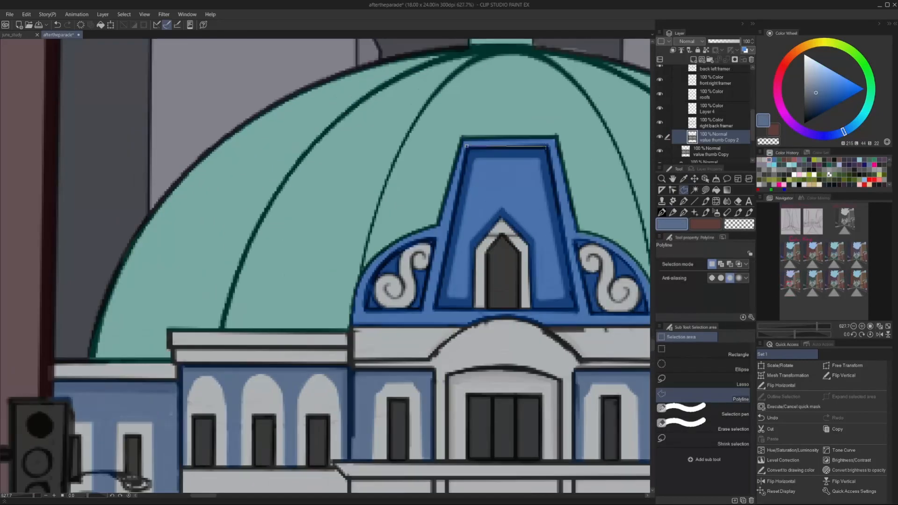
{"action": "key", "text": "Escape"}
{"action": "left_click", "coordinate": [712, 108]}
{"action": "left_click", "coordinate": [467, 147]}
{"action": "left_click", "coordinate": [549, 147]}
{"action": "left_click", "coordinate": [578, 310]}
{"action": "left_click", "coordinate": [502, 220]}
{"action": "key", "text": "alt+Delete"}
Fill the background on both sides of the gable's left scroll ornament with the duller blue.
{"action": "left_click", "coordinate": [428, 268]}
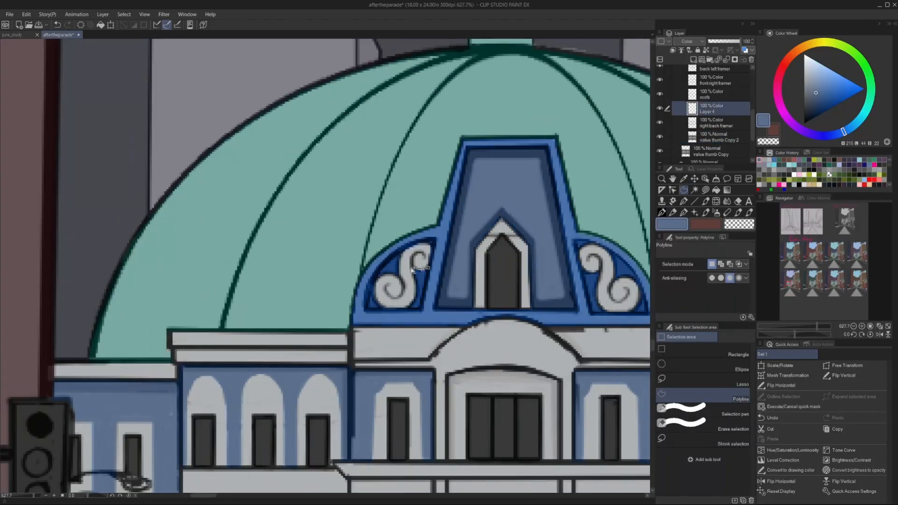
{"action": "left_click", "coordinate": [407, 309]}
{"action": "left_click", "coordinate": [423, 310]}
{"action": "left_click", "coordinate": [428, 269]}
{"action": "key", "text": "alt+Delete"}
{"action": "key", "text": "ctrl+d"}
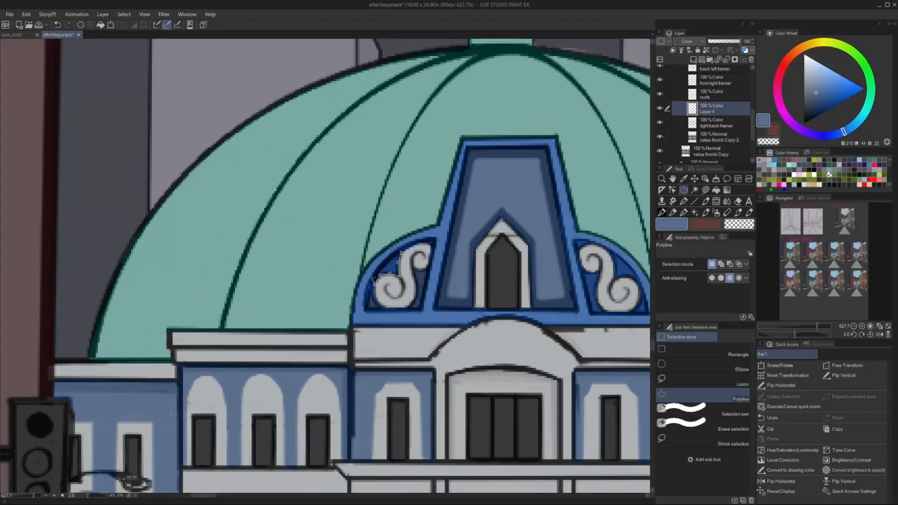
{"action": "left_click", "coordinate": [402, 253]}
{"action": "key", "text": "alt+Delete"}
{"action": "key", "text": "ctrl+d"}
Fill the background on the inner side of the gable's right scroll ornament with the duller blue.
{"action": "left_click", "coordinate": [572, 240]}
{"action": "left_click", "coordinate": [583, 271]}
{"action": "left_click", "coordinate": [591, 314]}
{"action": "left_click", "coordinate": [608, 314]}
{"action": "left_click", "coordinate": [583, 271]}
{"action": "key", "text": "alt+Delete"}
{"action": "key", "text": "ctrl+d"}
{"action": "scroll", "coordinate": [488, 327], "scroll_direction": "down", "scroll_amount": 3}
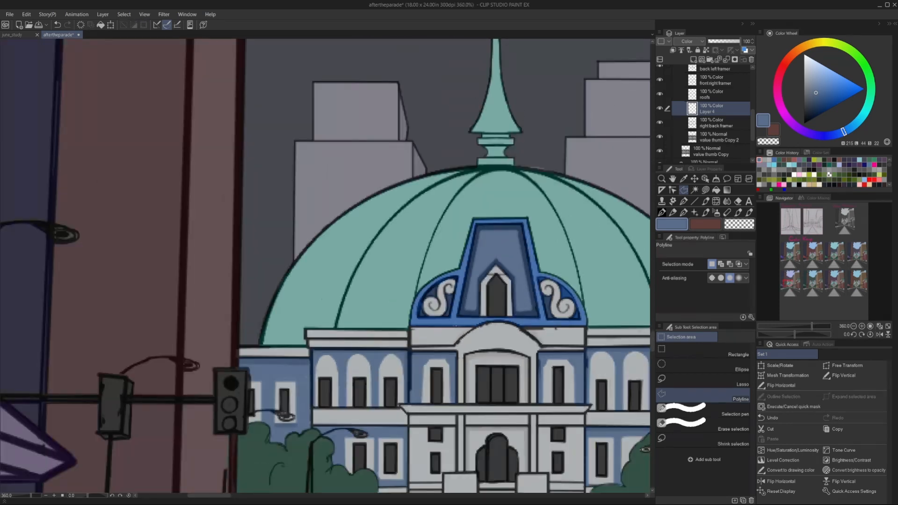
Fill the background on the outer side of the right scroll ornament with the duller blue, down to its lower corner.
{"action": "left_click_drag", "start_coordinate": [498, 321], "coordinate": [405, 333]}
{"action": "scroll", "coordinate": [405, 332], "scroll_direction": "up", "scroll_amount": 5}
{"action": "left_click", "coordinate": [557, 235]}
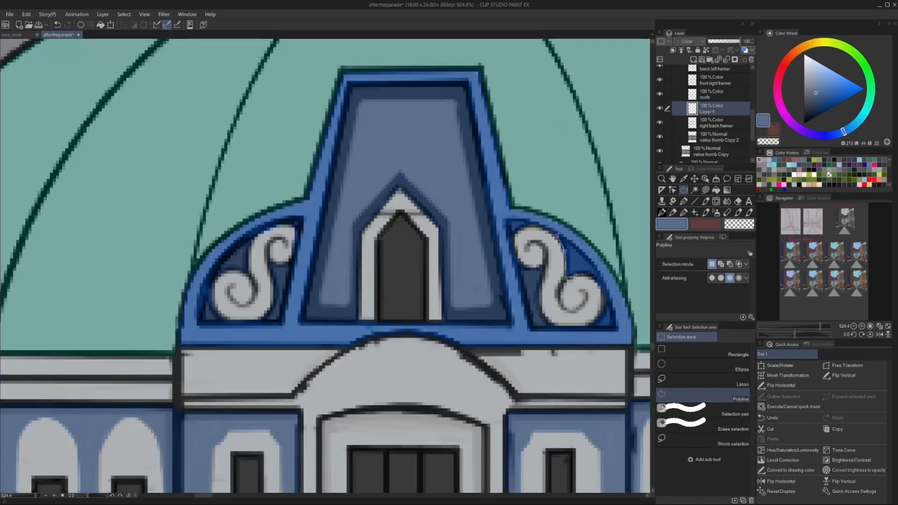
{"action": "left_click", "coordinate": [611, 302]}
{"action": "key", "text": "alt+Delete"}
{"action": "key", "text": "ctrl+d"}
{"action": "left_click", "coordinate": [608, 302]}
{"action": "left_click", "coordinate": [602, 314]}
{"action": "left_click", "coordinate": [609, 301]}
{"action": "key", "text": "alt+Delete"}
{"action": "key", "text": "ctrl+d"}
Clear the bright blue from the band along the gable's base and from the frame around its panels.
{"action": "scroll", "coordinate": [507, 329], "scroll_direction": "down", "scroll_amount": 2}
{"action": "left_click", "coordinate": [292, 329]}
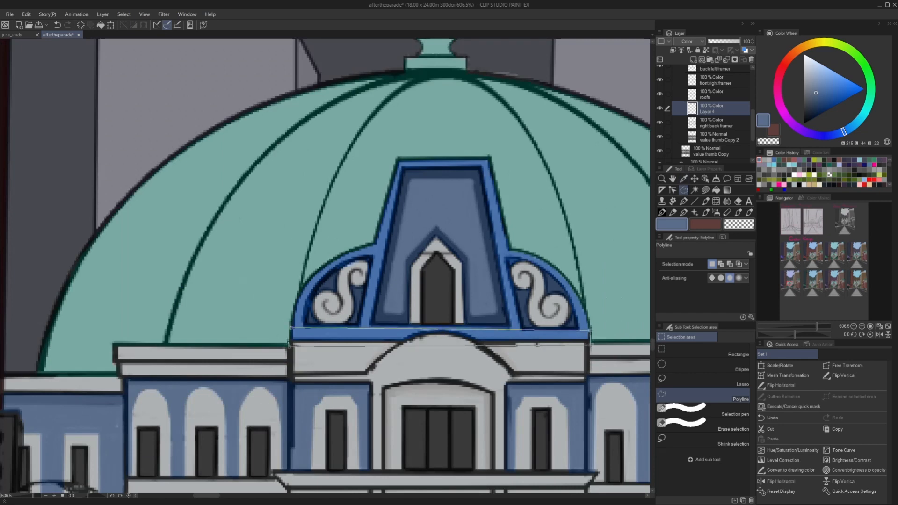
{"action": "key", "text": "Delete"}
{"action": "left_click", "coordinate": [480, 167]}
{"action": "left_click", "coordinate": [511, 340]}
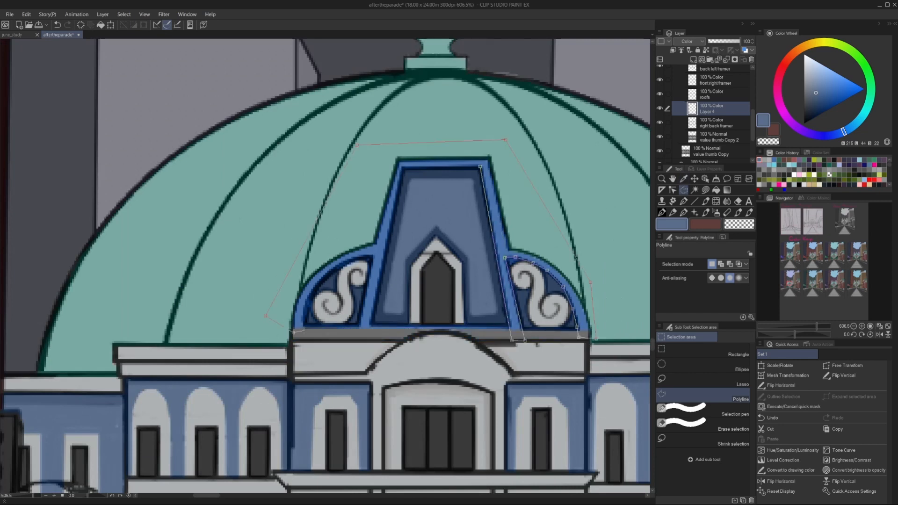
{"action": "left_click", "coordinate": [305, 329]}
{"action": "left_click", "coordinate": [480, 167]}
{"action": "key", "text": "Delete"}
{"action": "key", "text": "ctrl+d"}
Clear the leftover blue from the gable frame, including the strip beneath the central panel.
{"action": "left_click", "coordinate": [294, 330]}
{"action": "key", "text": "Delete"}
{"action": "key", "text": "ctrl+d"}
{"action": "left_click", "coordinate": [369, 326]}
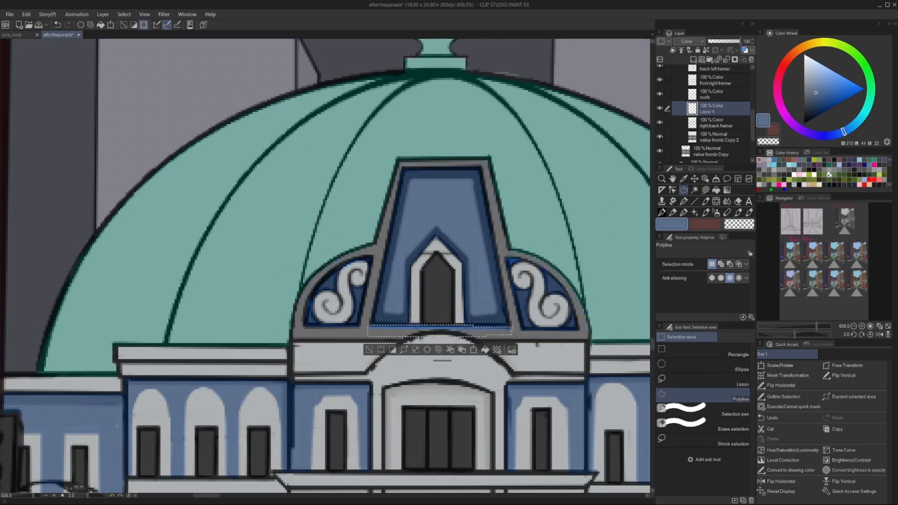
{"action": "key", "text": "Delete"}
{"action": "key", "text": "ctrl+d"}
Duplicate Layer 4, move the copy onto the domed building in the first upper key and merge it down.
{"action": "scroll", "coordinate": [337, 329], "scroll_direction": "down", "scroll_amount": 14}
{"action": "key", "text": "ctrl+j"}
{"action": "scroll", "coordinate": [140, 91], "scroll_direction": "down", "scroll_amount": 4}
{"action": "scroll", "coordinate": [140, 91], "scroll_direction": "up", "scroll_amount": 5}
{"action": "left_click", "coordinate": [695, 180]}
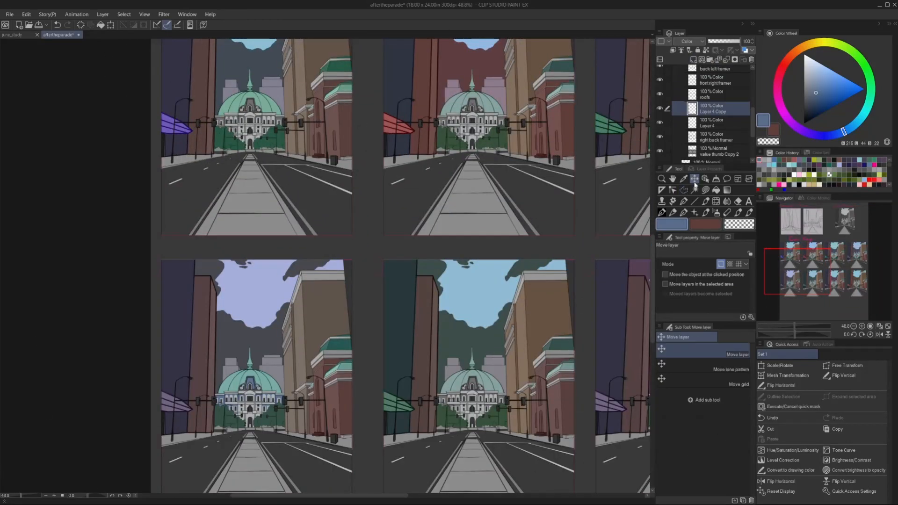
{"action": "scroll", "coordinate": [244, 97], "scroll_direction": "up", "scroll_amount": 8}
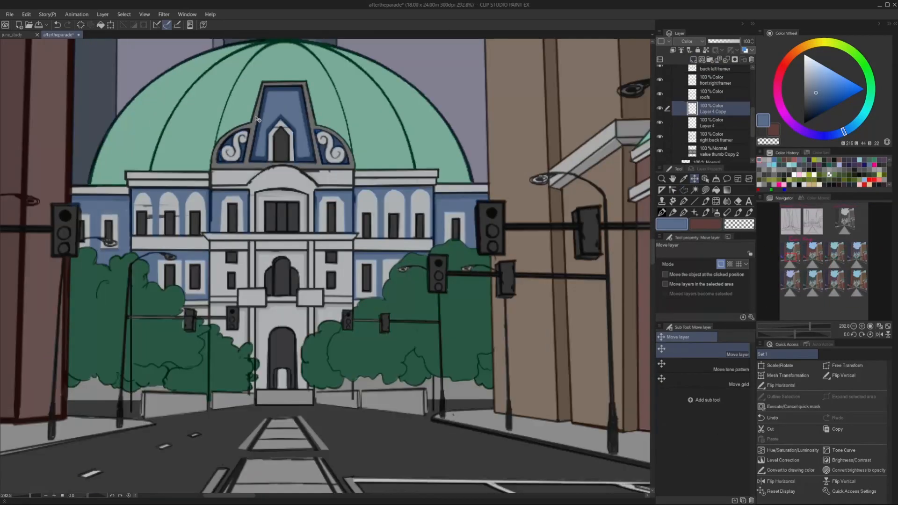
{"action": "scroll", "coordinate": [281, 129], "scroll_direction": "down", "scroll_amount": 11}
{"action": "key", "text": "ctrl+e"}
{"action": "scroll", "coordinate": [240, 115], "scroll_direction": "up", "scroll_amount": 5}
{"action": "scroll", "coordinate": [412, 212], "scroll_direction": "down", "scroll_amount": 5}
{"action": "scroll", "coordinate": [638, 204], "scroll_direction": "down", "scroll_amount": 3}
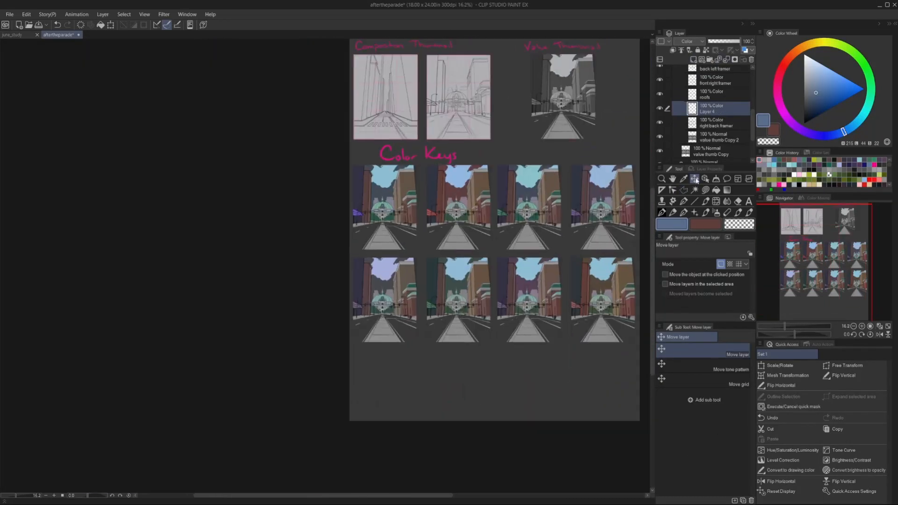
Align the copied blue colouring with the domed buildings in the other colour keys and merge it into Layer 4.
{"action": "key", "text": "ctrl+z"}
{"action": "scroll", "coordinate": [357, 213], "scroll_direction": "up", "scroll_amount": 6}
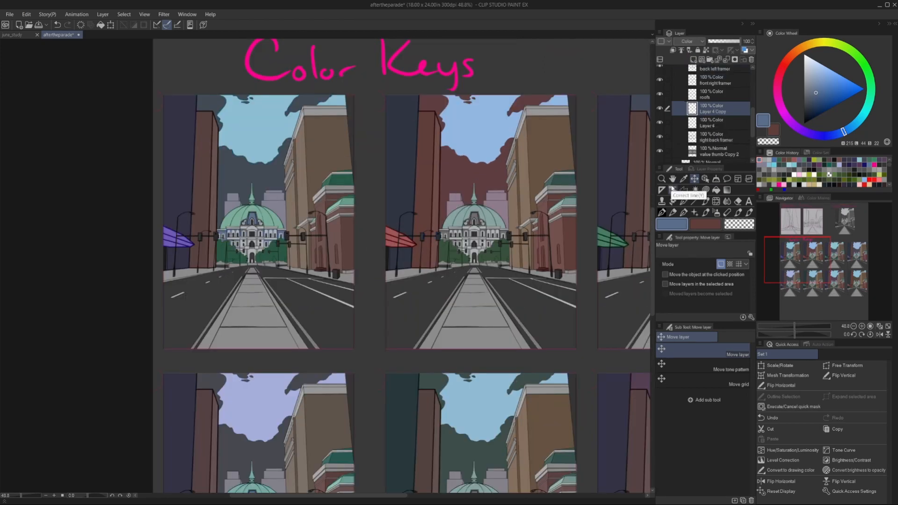
{"action": "scroll", "coordinate": [482, 197], "scroll_direction": "up", "scroll_amount": 6}
{"action": "scroll", "coordinate": [480, 241], "scroll_direction": "down", "scroll_amount": 4}
{"action": "scroll", "coordinate": [501, 275], "scroll_direction": "down", "scroll_amount": 7}
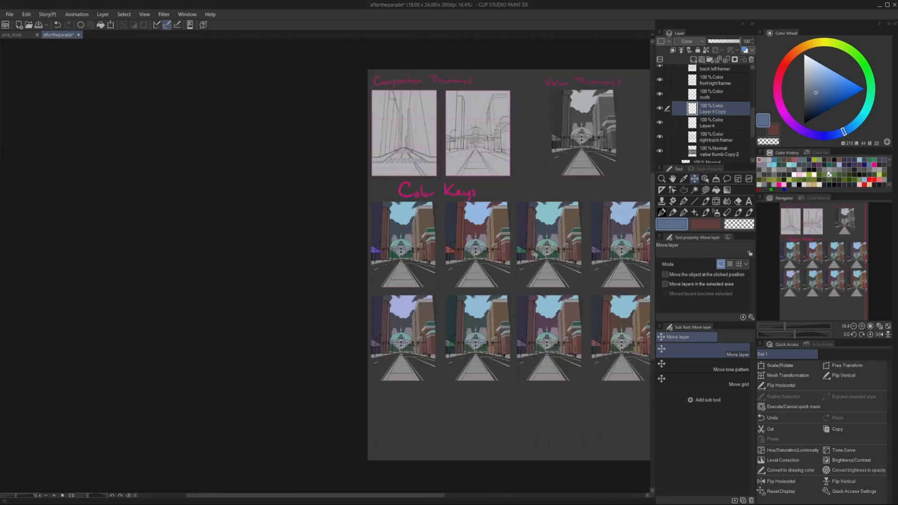
{"action": "scroll", "coordinate": [542, 251], "scroll_direction": "up", "scroll_amount": 3}
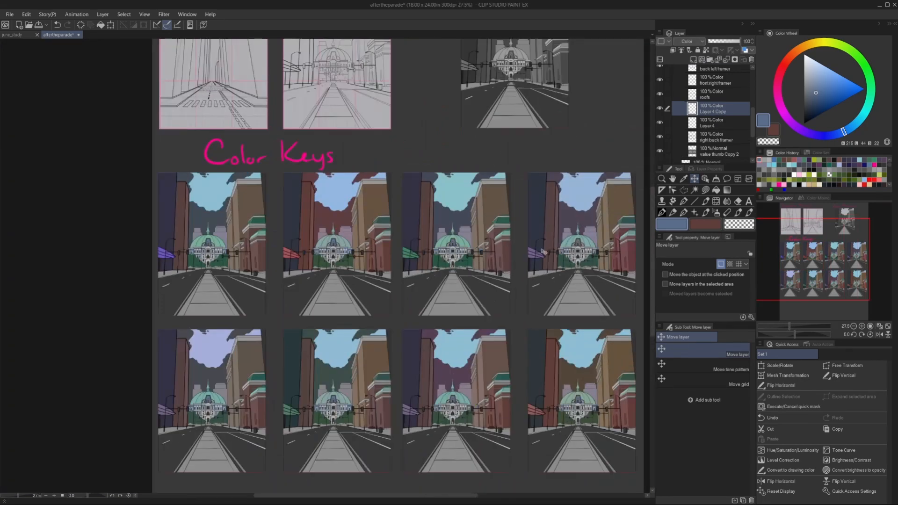
{"action": "scroll", "coordinate": [467, 244], "scroll_direction": "up", "scroll_amount": 6}
{"action": "scroll", "coordinate": [383, 246], "scroll_direction": "down", "scroll_amount": 5}
{"action": "key", "text": "ctrl+e"}
{"action": "scroll", "coordinate": [428, 154], "scroll_direction": "down", "scroll_amount": 2}
{"action": "scroll", "coordinate": [252, 393], "scroll_direction": "up", "scroll_amount": 3}
{"action": "scroll", "coordinate": [291, 321], "scroll_direction": "down", "scroll_amount": 2}
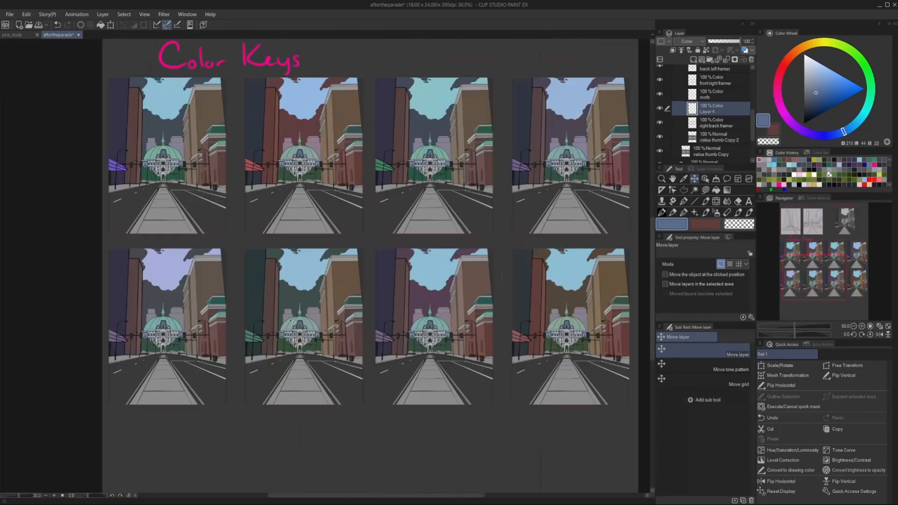
{"action": "scroll", "coordinate": [292, 321], "scroll_direction": "up", "scroll_amount": 5}
{"action": "scroll", "coordinate": [169, 174], "scroll_direction": "down", "scroll_amount": 3}
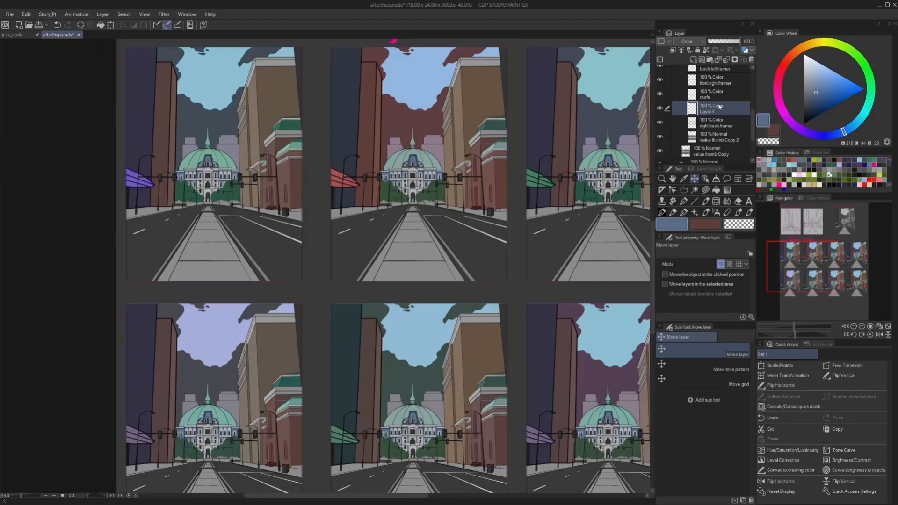
Choose yellow and fill the long line along the right side of the road's paved median in the first upper key.
{"action": "key", "text": "alt+Tab"}
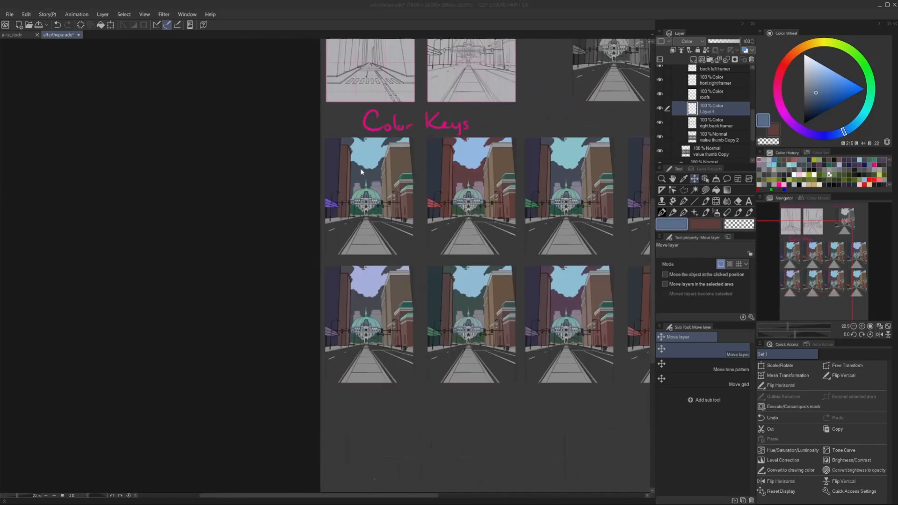
{"action": "key", "text": "m"}
{"action": "scroll", "coordinate": [644, 380], "scroll_direction": "up", "scroll_amount": 10}
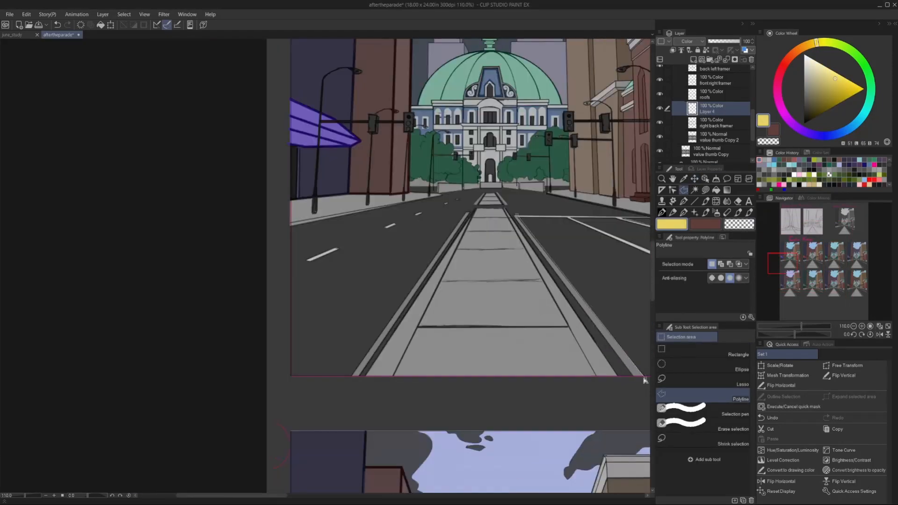
{"action": "left_click", "coordinate": [645, 378]}
{"action": "scroll", "coordinate": [544, 256], "scroll_direction": "up", "scroll_amount": 5}
{"action": "key", "text": "alt+Delete"}
{"action": "scroll", "coordinate": [485, 161], "scroll_direction": "down", "scroll_amount": 5}
{"action": "key", "text": "ctrl+d"}
Fill the remaining lines beside the road's median in the first upper key with yellow, including the short far-end pieces.
{"action": "scroll", "coordinate": [450, 126], "scroll_direction": "up", "scroll_amount": 10}
{"action": "left_click", "coordinate": [538, 215]}
{"action": "left_click", "coordinate": [624, 309]}
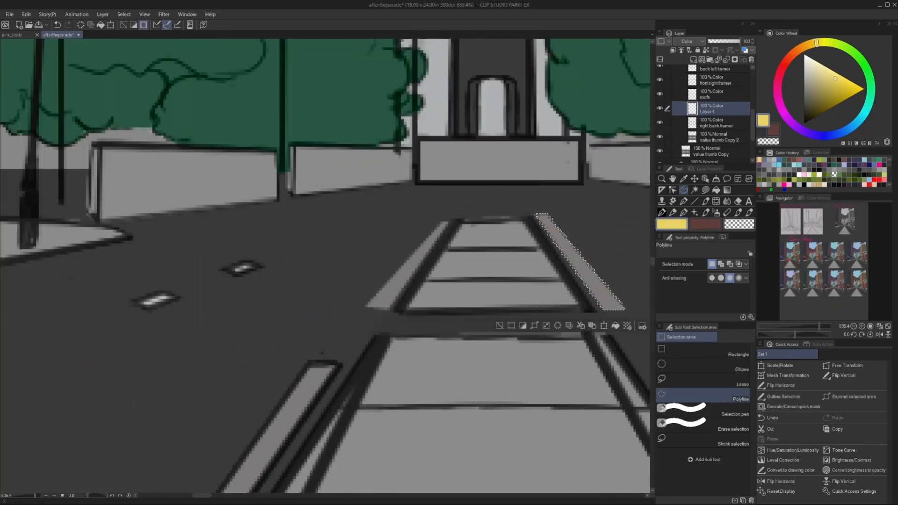
{"action": "key", "text": "alt+Delete"}
{"action": "left_click", "coordinate": [367, 307]}
{"action": "key", "text": "alt+Delete"}
{"action": "scroll", "coordinate": [495, 196], "scroll_direction": "down", "scroll_amount": 10}
{"action": "scroll", "coordinate": [349, 399], "scroll_direction": "up", "scroll_amount": 3}
{"action": "left_click", "coordinate": [397, 369]}
{"action": "key", "text": "alt+Delete"}
{"action": "scroll", "coordinate": [446, 288], "scroll_direction": "down", "scroll_amount": 3}
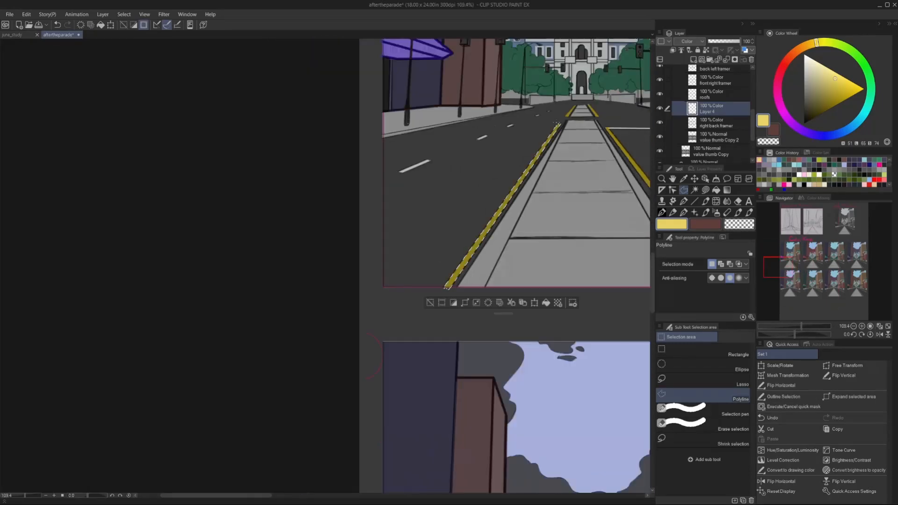
{"action": "key", "text": "ctrl+d"}
Choose a warmer golden yellow and convert the median lines to that drawing colour.
{"action": "scroll", "coordinate": [351, 330], "scroll_direction": "down", "scroll_amount": 3}
{"action": "left_click_drag", "start_coordinate": [817, 43], "coordinate": [810, 44]}
{"action": "left_click", "coordinate": [831, 84]}
{"action": "left_click", "coordinate": [26, 14]}
{"action": "left_click", "coordinate": [55, 169]}
Select the yellow median lines in the first upper key and cut and paste them onto a layer of their own.
{"action": "scroll", "coordinate": [359, 205], "scroll_direction": "down", "scroll_amount": 3}
{"action": "left_click", "coordinate": [416, 201]}
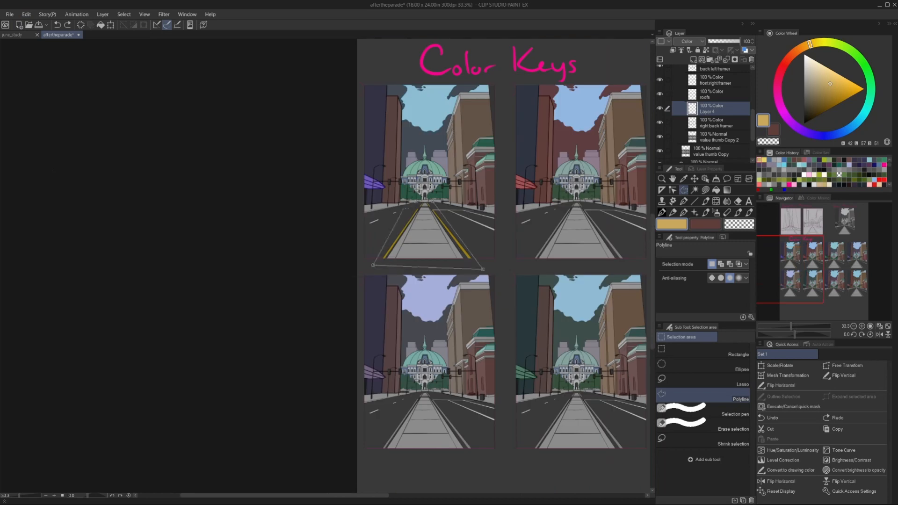
{"action": "left_click", "coordinate": [416, 201]}
{"action": "key", "text": "ctrl+x"}
{"action": "left_click", "coordinate": [26, 15]}
{"action": "left_click", "coordinate": [41, 78]}
{"action": "key", "text": "ctrl+d"}
Rename the domed building's colour layer as Mansion and the pasted road-line layer as Lines.
{"action": "double_click", "coordinate": [705, 126]}
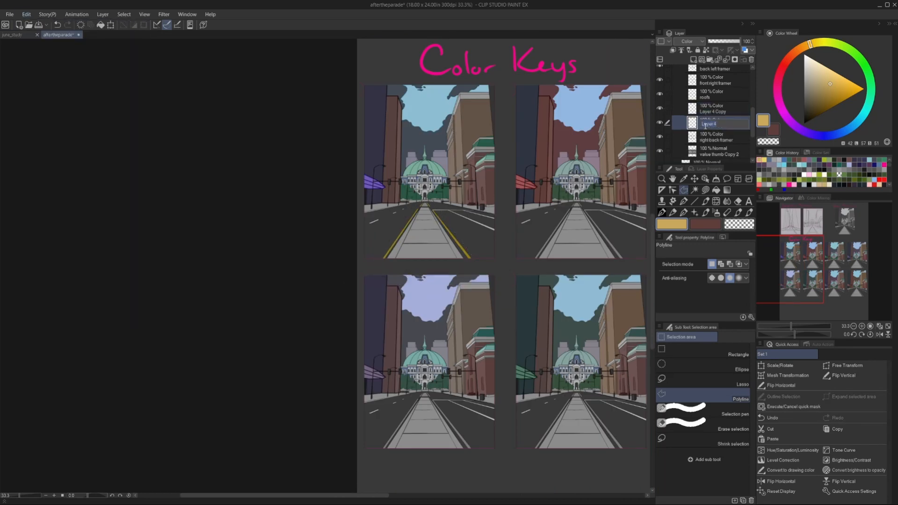
{"action": "type", "text": "Mansion"}
{"action": "key", "text": "Return"}
{"action": "double_click", "coordinate": [704, 112]}
{"action": "type", "text": "C"}
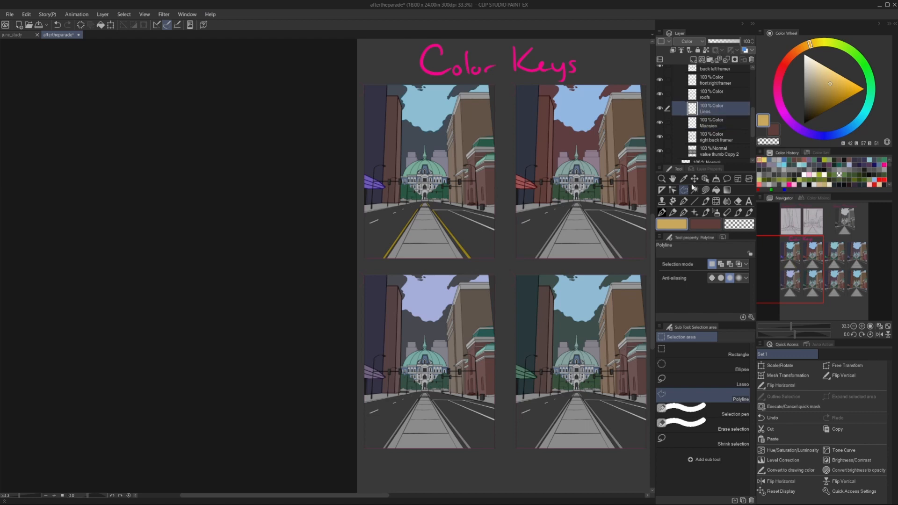
Duplicate the Lines layer, align the yellow copies with the median in the other colour keys and merge them into Lines.
{"action": "left_click", "coordinate": [695, 179]}
{"action": "scroll", "coordinate": [445, 422], "scroll_direction": "up", "scroll_amount": 7}
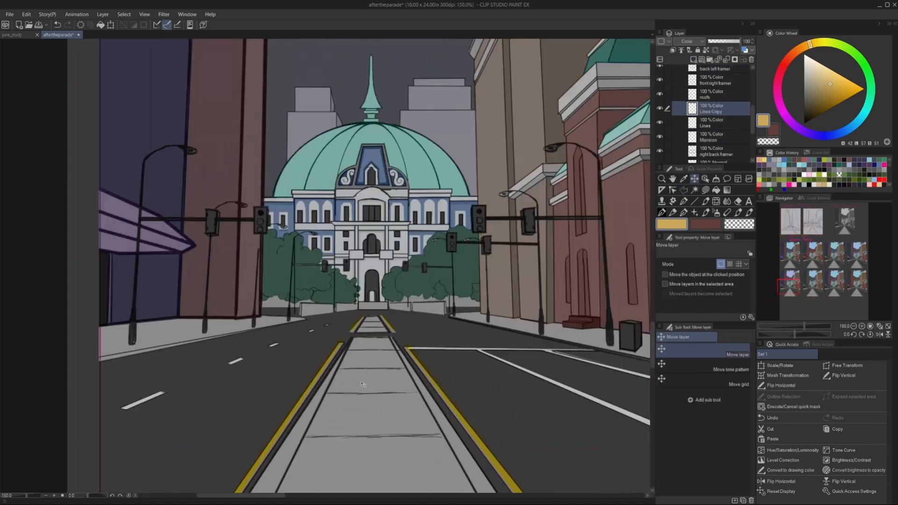
{"action": "scroll", "coordinate": [369, 299], "scroll_direction": "down", "scroll_amount": 8}
{"action": "scroll", "coordinate": [490, 205], "scroll_direction": "up", "scroll_amount": 5}
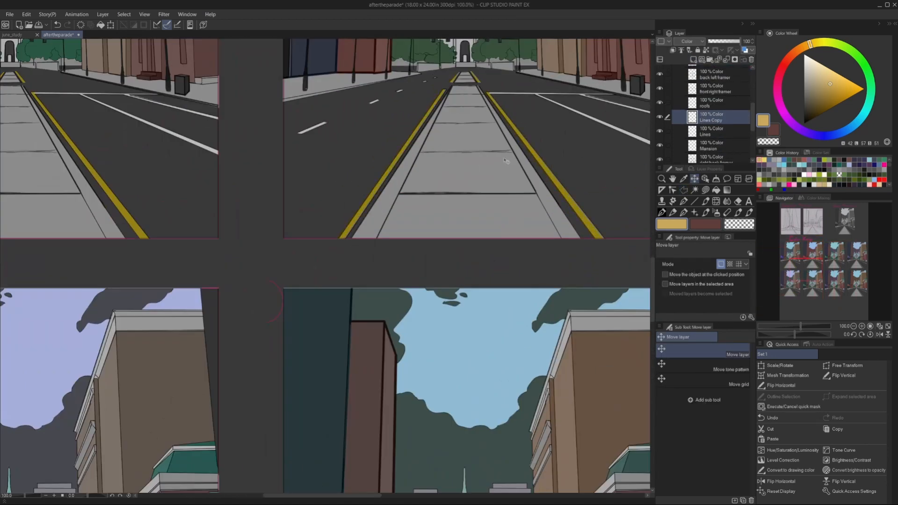
{"action": "scroll", "coordinate": [491, 225], "scroll_direction": "down", "scroll_amount": 6}
{"action": "scroll", "coordinate": [416, 204], "scroll_direction": "up", "scroll_amount": 6}
{"action": "left_click_drag", "start_coordinate": [415, 206], "coordinate": [441, 206]}
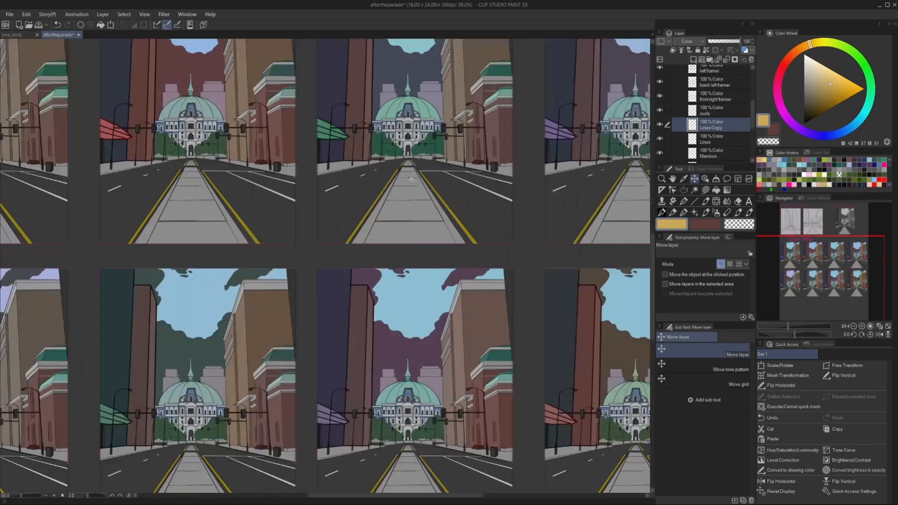
{"action": "scroll", "coordinate": [562, 98], "scroll_direction": "down", "scroll_amount": 10}
{"action": "scroll", "coordinate": [585, 89], "scroll_direction": "up", "scroll_amount": 9}
{"action": "key", "text": "ctrl+e"}
{"action": "scroll", "coordinate": [170, 221], "scroll_direction": "down", "scroll_amount": 5}
{"action": "scroll", "coordinate": [435, 276], "scroll_direction": "up", "scroll_amount": 2}
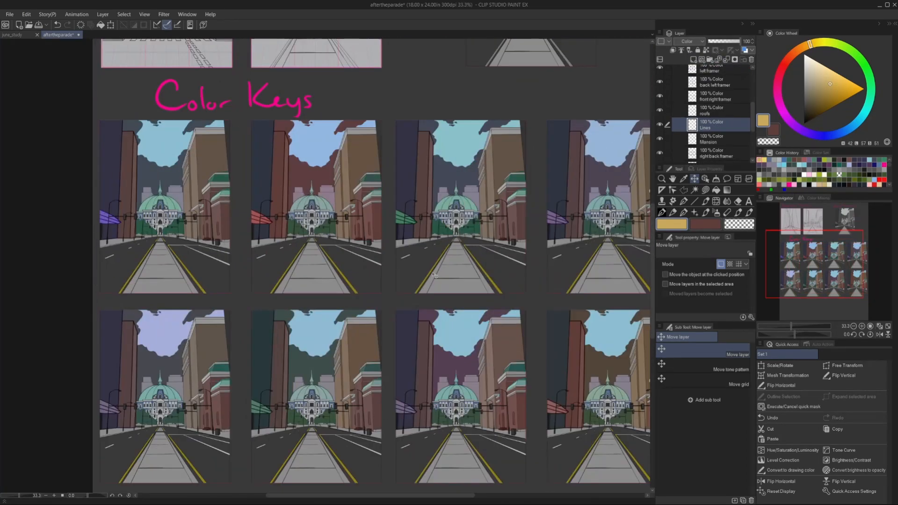
{"action": "scroll", "coordinate": [435, 135], "scroll_direction": "down", "scroll_amount": 2}
Select the median lines in the second upper and fourth lower keys and shift their hue towards orange with Hue/Saturation/Luminosity.
{"action": "key", "text": "m"}
{"action": "left_click", "coordinate": [307, 253]}
{"action": "left_click", "coordinate": [345, 205]}
{"action": "double_click", "coordinate": [389, 256]}
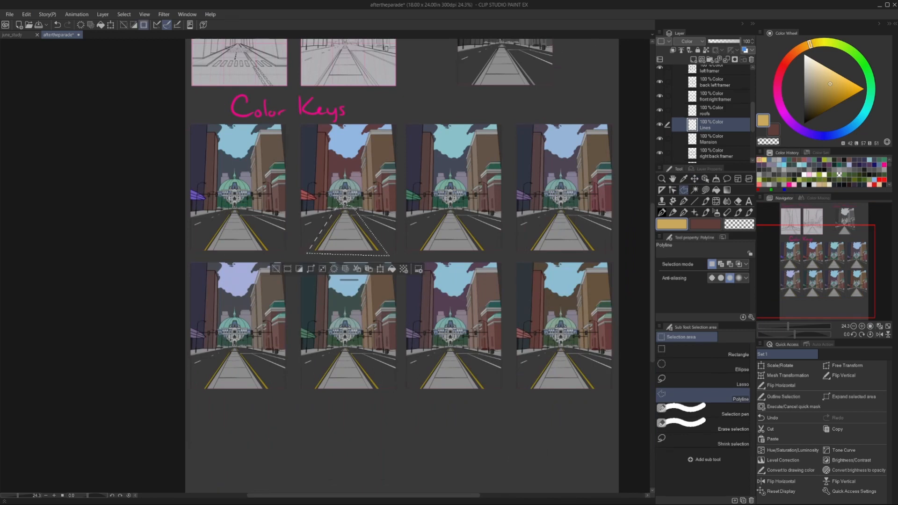
{"action": "left_click", "coordinate": [520, 393], "text": "shift"}
{"action": "left_click", "coordinate": [561, 344], "text": "shift"}
{"action": "double_click", "coordinate": [604, 391]}
{"action": "left_click", "coordinate": [26, 15]}
{"action": "mouse_move", "coordinate": [89, 209]}
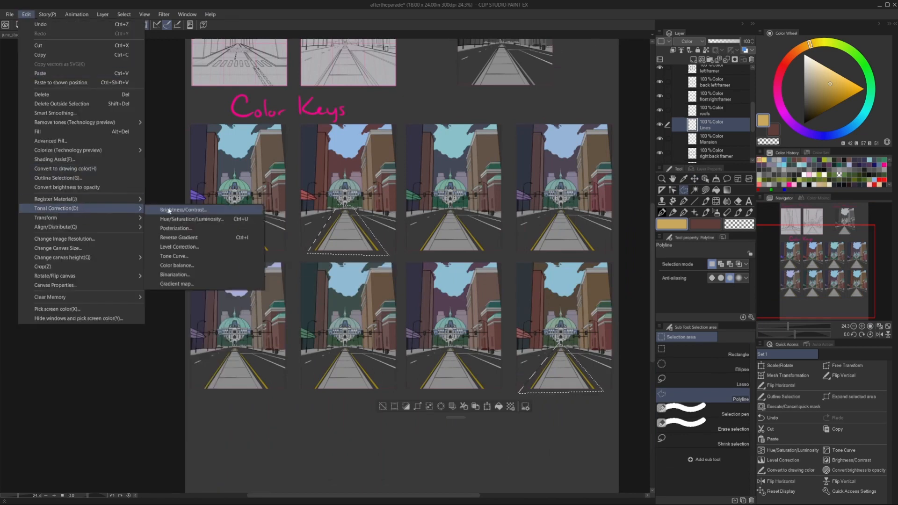
{"action": "left_click", "coordinate": [180, 219]}
{"action": "left_click_drag", "start_coordinate": [254, 195], "coordinate": [241, 219]}
{"action": "left_click", "coordinate": [350, 183]}
Select the road lines in further colour keys, adjust them with Hue/Saturation/Luminosity and deselect.
{"action": "left_click", "coordinate": [206, 195]}
{"action": "left_click", "coordinate": [259, 194]}
{"action": "left_click", "coordinate": [283, 266]}
{"action": "left_click", "coordinate": [410, 263]}
{"action": "left_click", "coordinate": [442, 192]}
{"action": "left_click", "coordinate": [580, 191]}
{"action": "left_click", "coordinate": [27, 15]}
{"action": "mouse_move", "coordinate": [88, 209]}
{"action": "left_click", "coordinate": [173, 218]}
{"action": "left_click", "coordinate": [350, 183]}
{"action": "key", "text": "ctrl+d"}
{"action": "scroll", "coordinate": [367, 291], "scroll_direction": "down", "scroll_amount": 5}
{"action": "scroll", "coordinate": [412, 259], "scroll_direction": "up", "scroll_amount": 6}
{"action": "scroll", "coordinate": [412, 299], "scroll_direction": "down", "scroll_amount": 2}
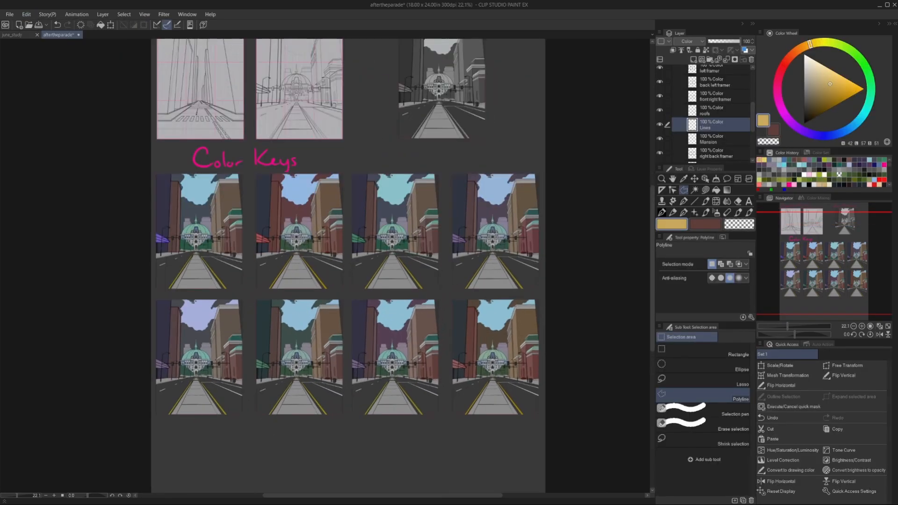
Add a new layer, choose bright orange and outline the far-left barrier below the trees in the first upper key.
{"action": "scroll", "coordinate": [419, 374], "scroll_direction": "up", "scroll_amount": 3}
{"action": "left_click", "coordinate": [694, 60]}
{"action": "left_click", "coordinate": [801, 48]}
{"action": "left_click", "coordinate": [862, 87]}
{"action": "scroll", "coordinate": [128, 208], "scroll_direction": "up", "scroll_amount": 12}
{"action": "left_click", "coordinate": [131, 201]}
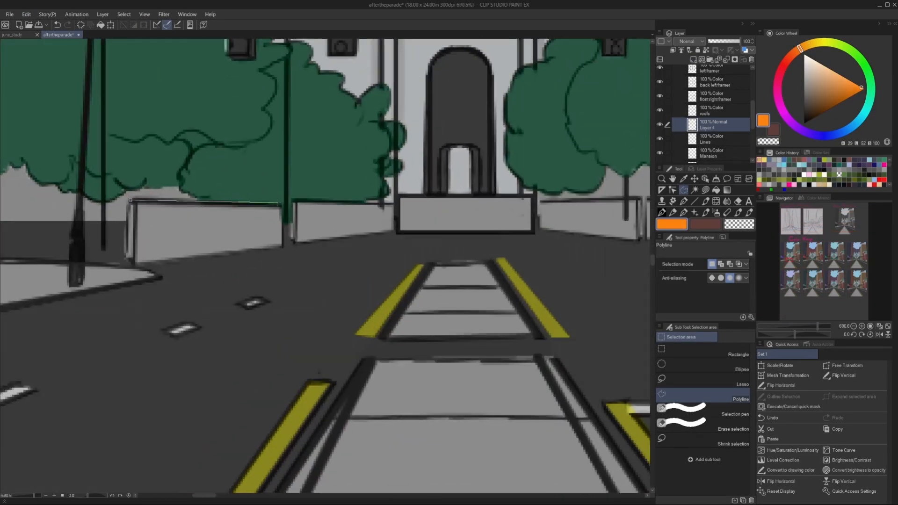
{"action": "left_click", "coordinate": [281, 205]}
{"action": "left_click", "coordinate": [283, 248]}
{"action": "left_click", "coordinate": [136, 266]}
{"action": "left_click", "coordinate": [125, 258]}
{"action": "left_click", "coordinate": [131, 201]}
Add the second barrier from the left, the central barrier and the right-hand barriers to the selection.
{"action": "left_click", "coordinate": [298, 243]}
{"action": "left_click", "coordinate": [393, 231]}
{"action": "left_click", "coordinate": [393, 204]}
{"action": "left_click", "coordinate": [291, 201]}
{"action": "left_click", "coordinate": [399, 197], "text": "shift"}
{"action": "left_click", "coordinate": [399, 233]}
{"action": "left_click", "coordinate": [533, 233]}
{"action": "left_click", "coordinate": [533, 197]}
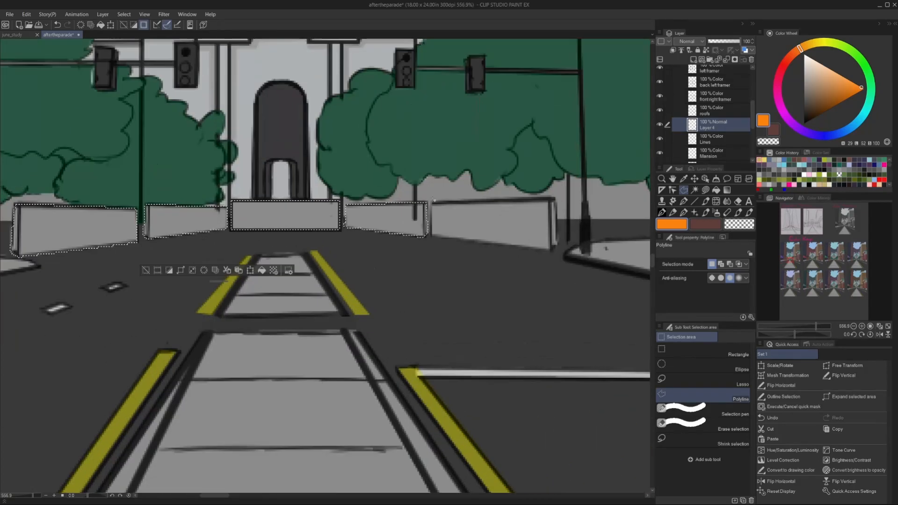
{"action": "left_click", "coordinate": [431, 236]}
{"action": "left_click", "coordinate": [553, 250]}
{"action": "left_click", "coordinate": [556, 200]}
{"action": "left_click", "coordinate": [433, 201]}
Fill the selected barriers with orange, deselect and set their layer to Color mode.
{"action": "scroll", "coordinate": [421, 231], "scroll_direction": "down", "scroll_amount": 5}
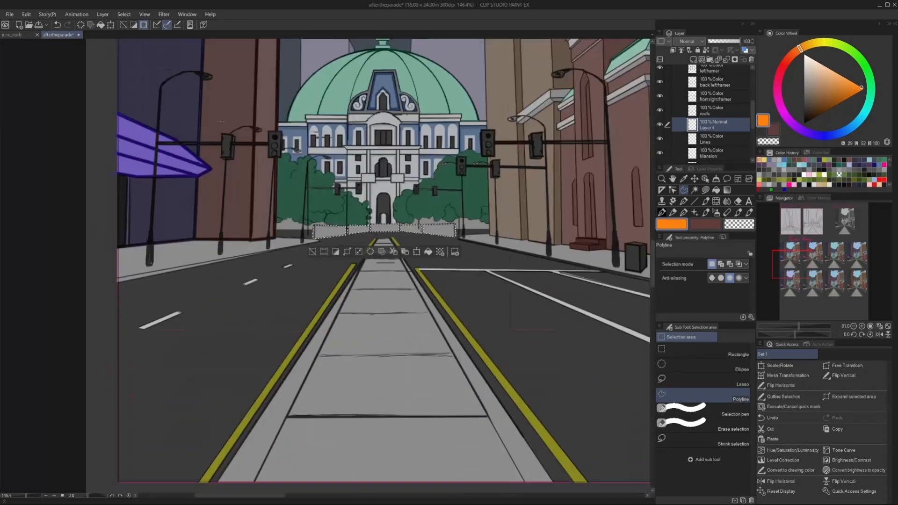
{"action": "key", "text": "alt+Delete"}
{"action": "key", "text": "ctrl+d"}
{"action": "scroll", "coordinate": [378, 204], "scroll_direction": "down", "scroll_amount": 4}
{"action": "left_click", "coordinate": [26, 14]}
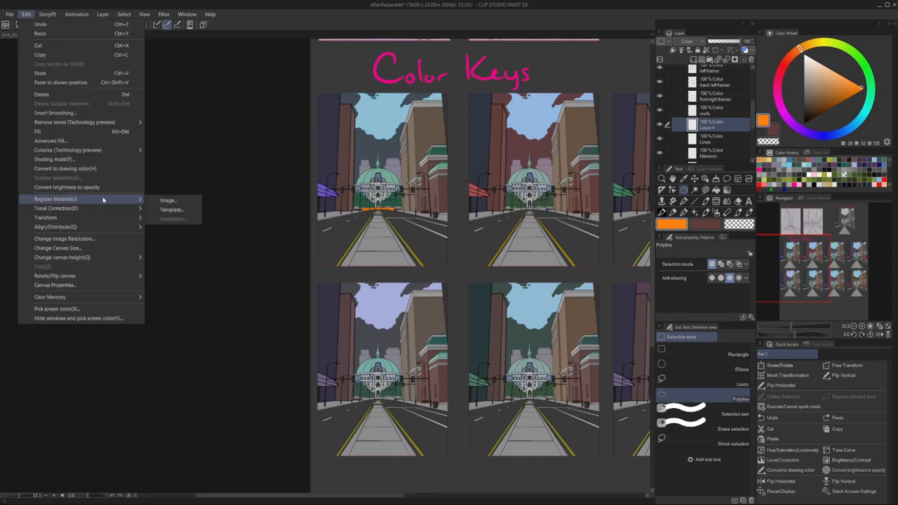
{"action": "left_click", "coordinate": [163, 206]}
{"action": "key", "text": "Return"}
{"action": "scroll", "coordinate": [294, 187], "scroll_direction": "down", "scroll_amount": 2}
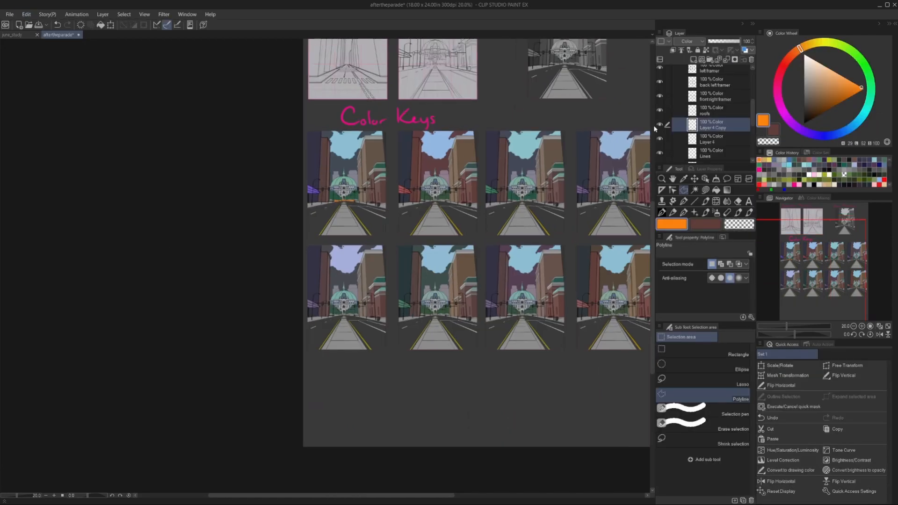
Move a copy of the orange barriers onto the second upper key and adjust its hue with Hue/Saturation/Luminosity.
{"action": "left_click", "coordinate": [694, 179]}
{"action": "left_click_drag", "start_coordinate": [343, 198], "coordinate": [434, 199]}
{"action": "scroll", "coordinate": [434, 199], "scroll_direction": "up", "scroll_amount": 5}
{"action": "scroll", "coordinate": [404, 182], "scroll_direction": "down", "scroll_amount": 4}
{"action": "left_click", "coordinate": [27, 15]}
{"action": "mouse_move", "coordinate": [107, 209]}
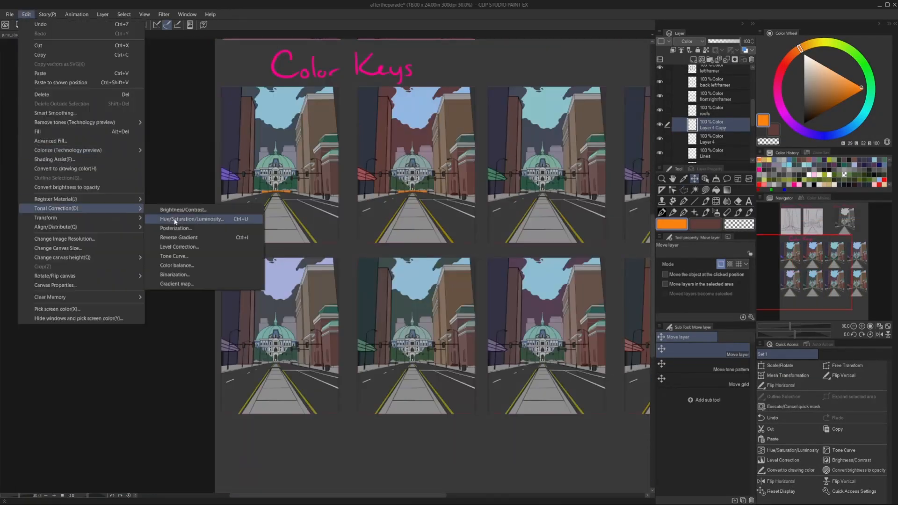
{"action": "left_click", "coordinate": [175, 221]}
{"action": "left_click_drag", "start_coordinate": [253, 215], "coordinate": [270, 217]}
{"action": "left_click", "coordinate": [251, 197]}
{"action": "left_click", "coordinate": [332, 183]}
Duplicate the original barrier layer twice and align the copies with the barriers in the third and fourth upper keys.
{"action": "scroll", "coordinate": [426, 227], "scroll_direction": "down", "scroll_amount": 1}
{"action": "left_click", "coordinate": [712, 140]}
{"action": "left_click_drag", "start_coordinate": [712, 140], "coordinate": [693, 60]}
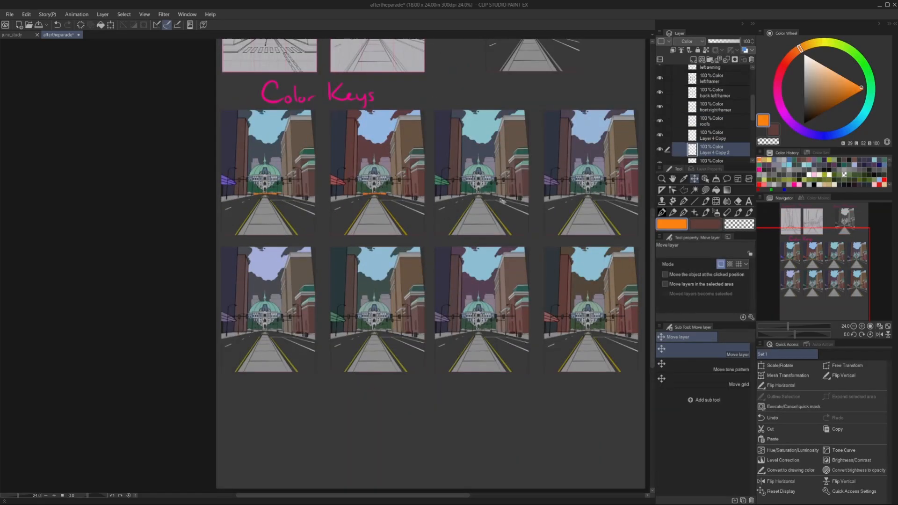
{"action": "left_click_drag", "start_coordinate": [381, 196], "coordinate": [489, 196]}
{"action": "scroll", "coordinate": [489, 196], "scroll_direction": "up", "scroll_amount": 8}
{"action": "scroll", "coordinate": [309, 215], "scroll_direction": "down", "scroll_amount": 8}
{"action": "left_click_drag", "start_coordinate": [712, 150], "coordinate": [694, 60]}
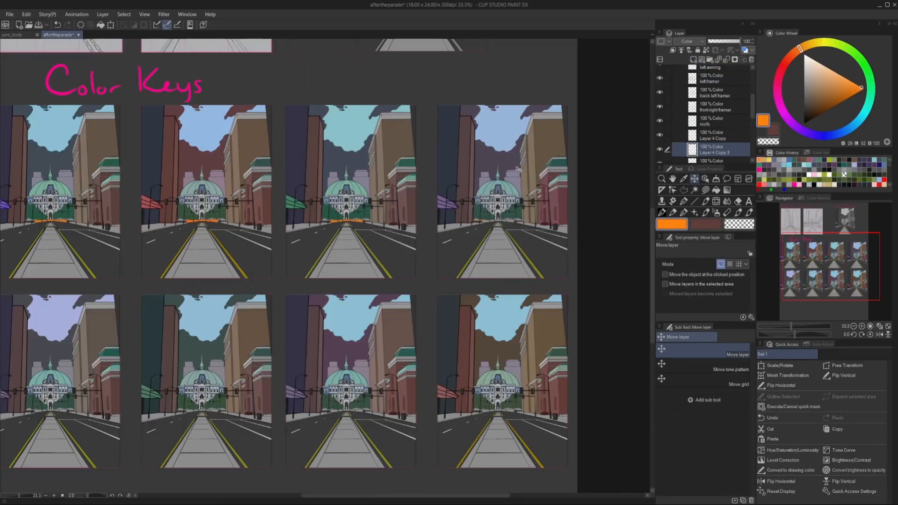
{"action": "left_click_drag", "start_coordinate": [320, 206], "coordinate": [457, 205]}
{"action": "scroll", "coordinate": [456, 205], "scroll_direction": "up", "scroll_amount": 8}
{"action": "scroll", "coordinate": [496, 240], "scroll_direction": "down", "scroll_amount": 8}
Duplicate the barrier colouring for the fourth and third lower keys and align each copy with the barriers there.
{"action": "left_click_drag", "start_coordinate": [711, 149], "coordinate": [694, 60]}
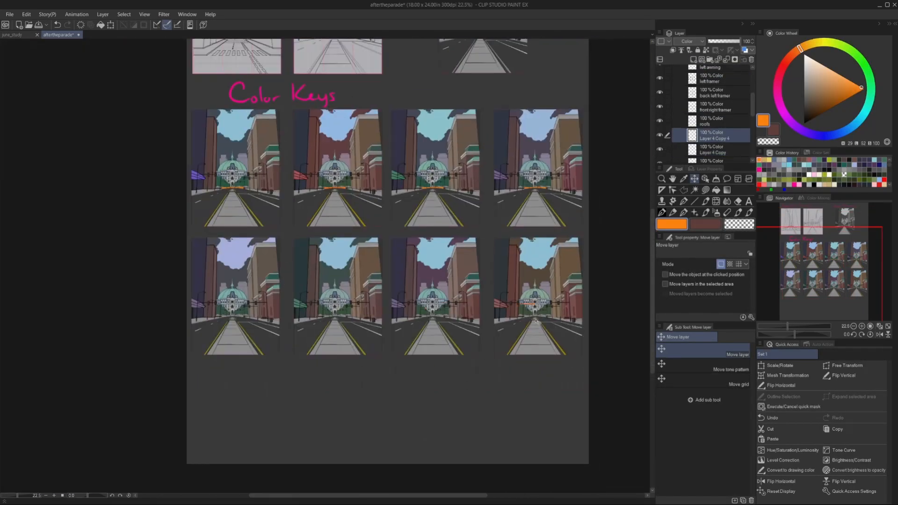
{"action": "scroll", "coordinate": [531, 324], "scroll_direction": "up", "scroll_amount": 6}
{"action": "scroll", "coordinate": [532, 324], "scroll_direction": "down", "scroll_amount": 8}
{"action": "scroll", "coordinate": [239, 309], "scroll_direction": "up", "scroll_amount": 2}
{"action": "left_click_drag", "start_coordinate": [712, 162], "coordinate": [693, 60]}
{"action": "left_click_drag", "start_coordinate": [502, 155], "coordinate": [500, 317]}
{"action": "scroll", "coordinate": [501, 317], "scroll_direction": "up", "scroll_amount": 5}
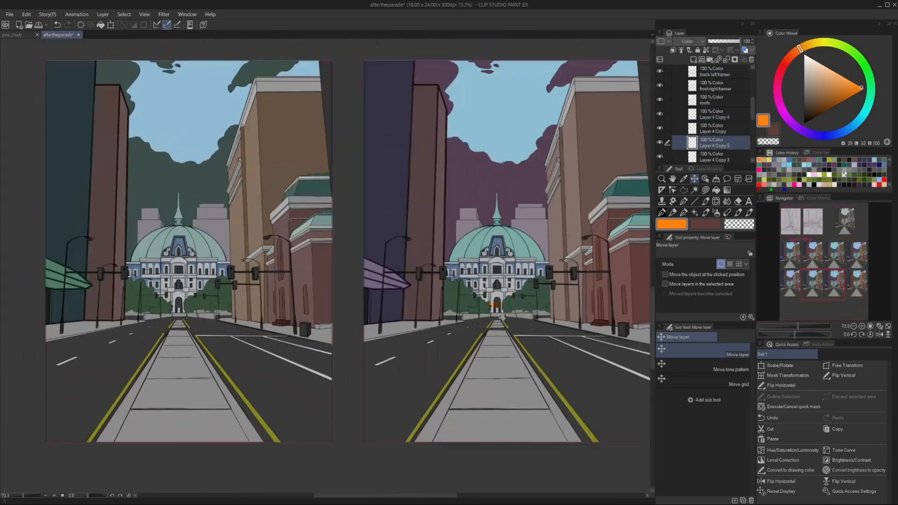
{"action": "scroll", "coordinate": [501, 317], "scroll_direction": "up", "scroll_amount": 4}
{"action": "scroll", "coordinate": [515, 262], "scroll_direction": "down", "scroll_amount": 5}
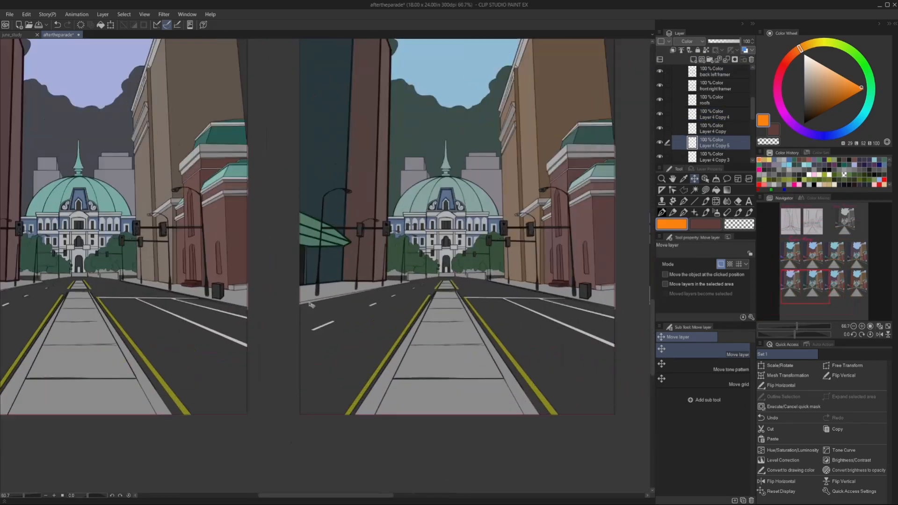
Align further copies of the barrier colouring with the barriers in the second and first lower keys.
{"action": "scroll", "coordinate": [529, 214], "scroll_direction": "up", "scroll_amount": 4}
{"action": "left_click_drag", "start_coordinate": [455, 275], "coordinate": [518, 283]}
{"action": "scroll", "coordinate": [450, 280], "scroll_direction": "up", "scroll_amount": 3}
{"action": "scroll", "coordinate": [450, 281], "scroll_direction": "down", "scroll_amount": 8}
{"action": "left_click_drag", "start_coordinate": [711, 143], "coordinate": [693, 59]}
{"action": "scroll", "coordinate": [337, 279], "scroll_direction": "up", "scroll_amount": 8}
{"action": "left_click_drag", "start_coordinate": [449, 280], "coordinate": [362, 267]}
{"action": "scroll", "coordinate": [374, 201], "scroll_direction": "down", "scroll_amount": 9}
Merge Layer 4 and its copies into one layer and name it barriers.
{"action": "scroll", "coordinate": [482, 64], "scroll_direction": "down", "scroll_amount": 1}
{"action": "left_click_drag", "start_coordinate": [481, 64], "coordinate": [455, 186]}
{"action": "scroll", "coordinate": [701, 134], "scroll_direction": "down", "scroll_amount": 5}
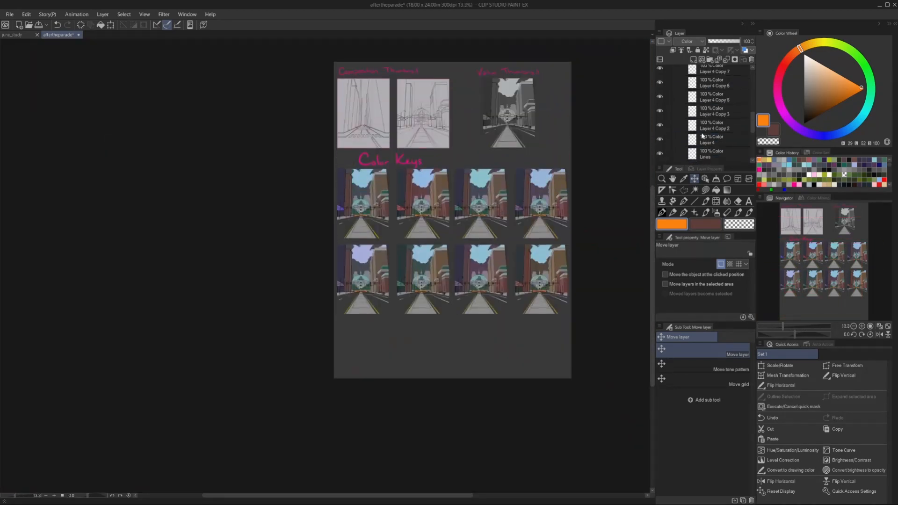
{"action": "left_click", "coordinate": [712, 72]}
{"action": "scroll", "coordinate": [454, 318], "scroll_direction": "up", "scroll_amount": 4}
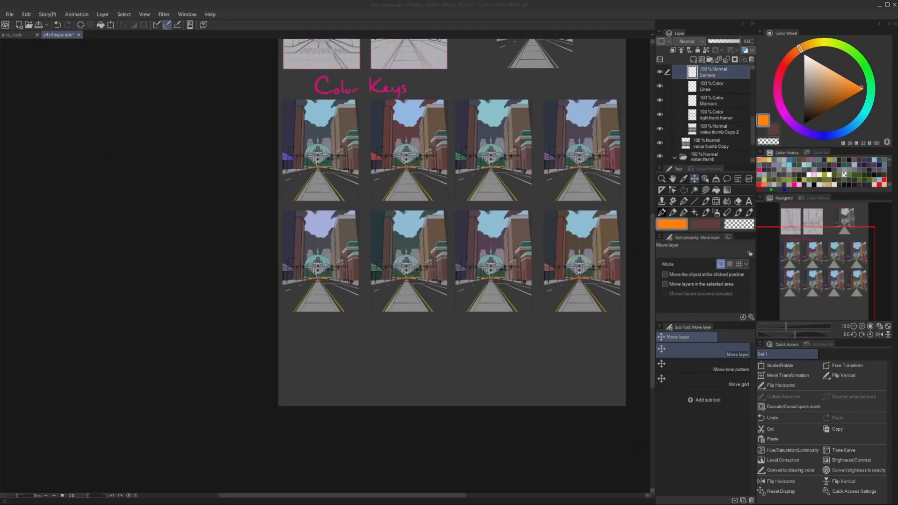